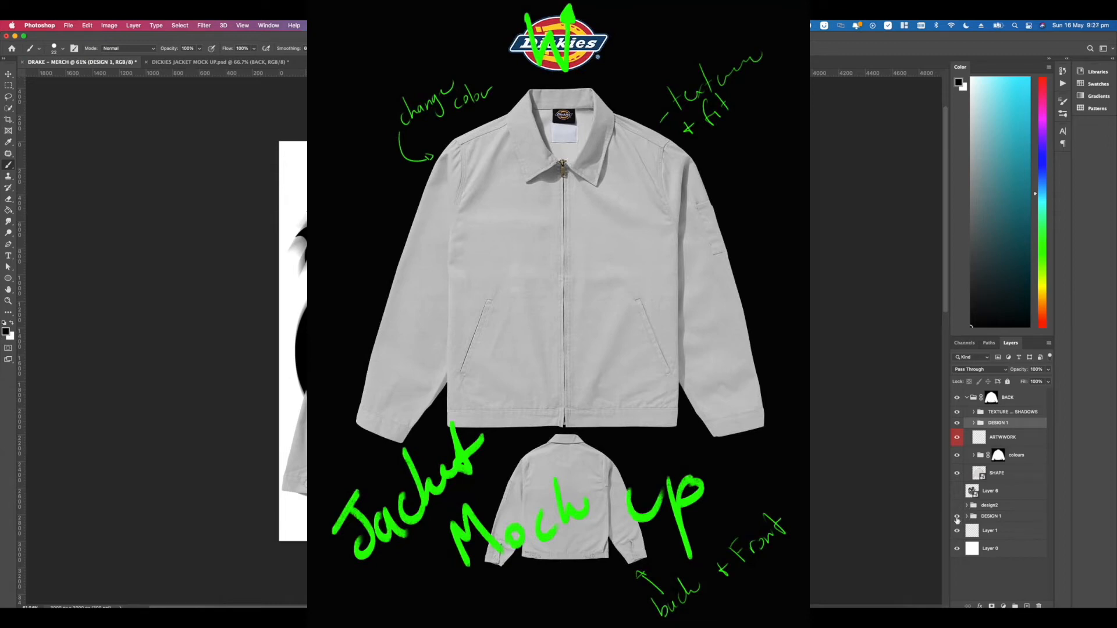
- Hide the lower DESIGN 1 group and free-transform the selected DESIGN 1 artwork on the jacket back
left_click(957, 516)
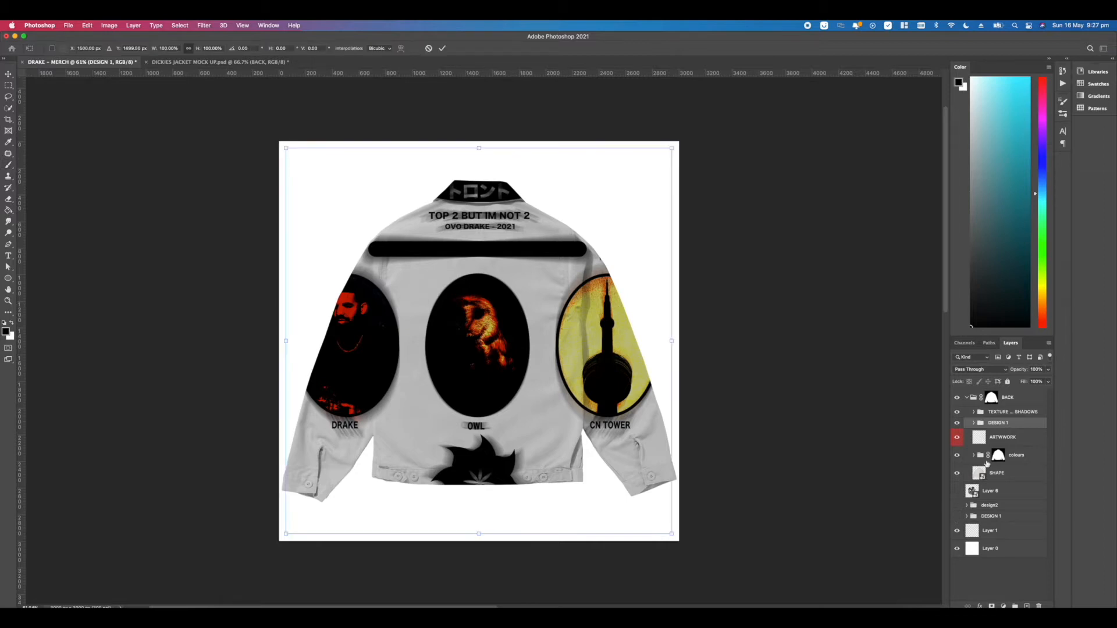
left_click_drag(643, 176, 466, 352)
left_click_drag(436, 424, 535, 318)
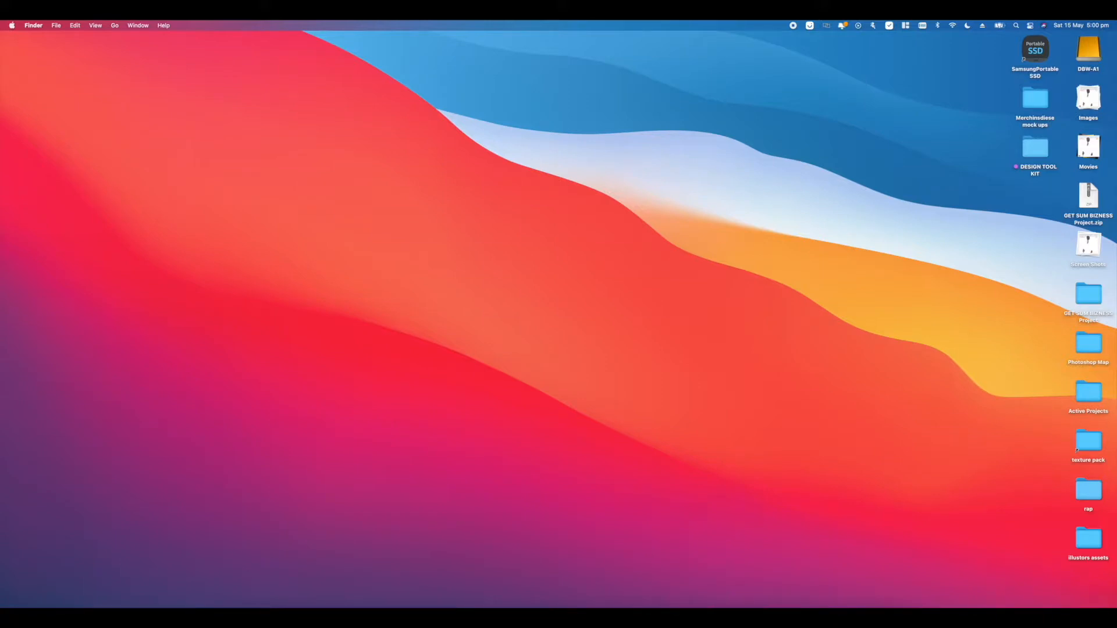
- In Preview, review the hand-drawn OVO concept sketches, including the three-circle layout, and put the window away
left_click(864, 607)
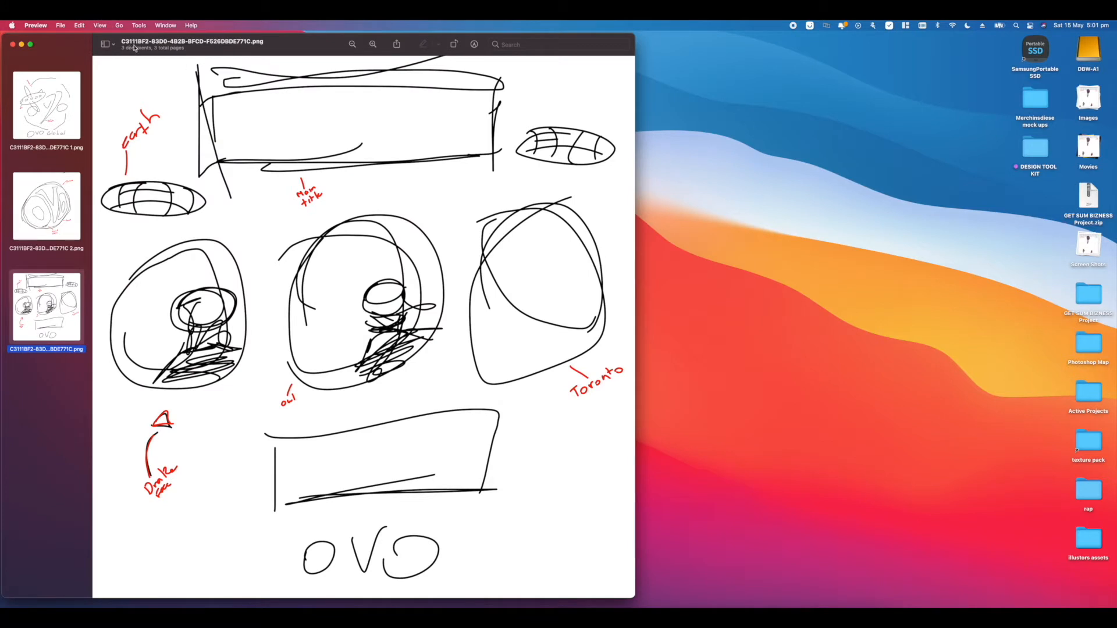
left_click_drag(134, 48, 348, 40)
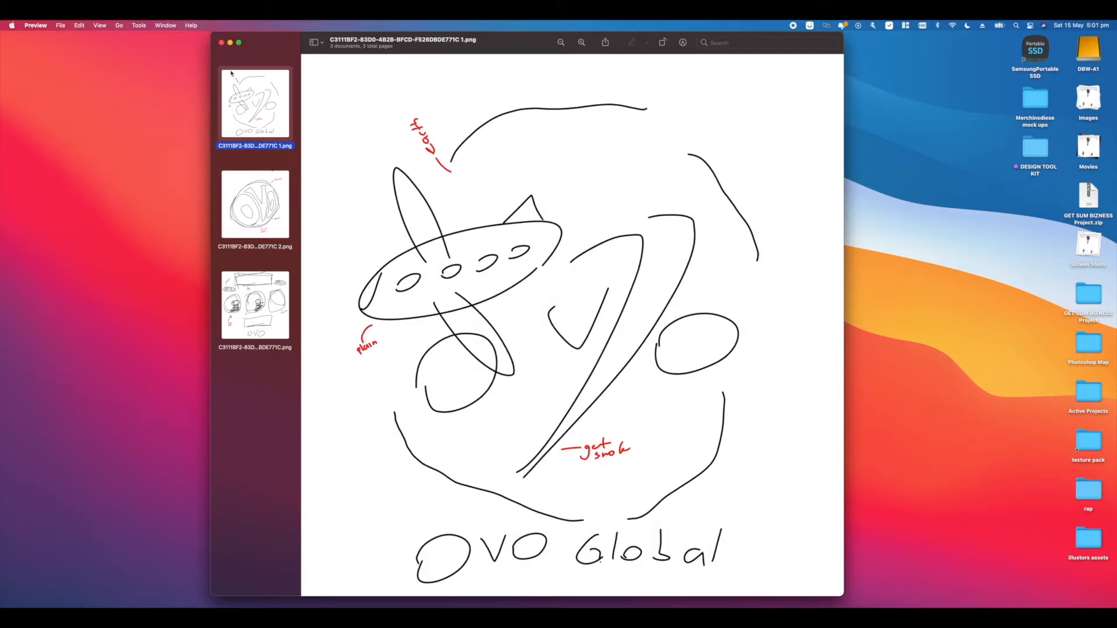
left_click(268, 287)
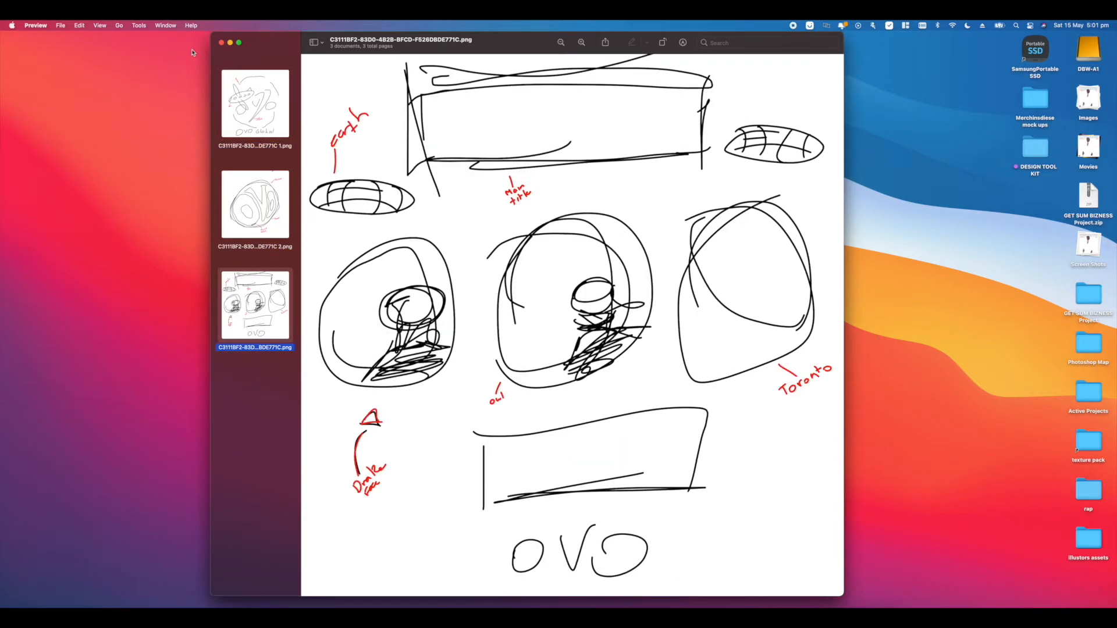
left_click(231, 43)
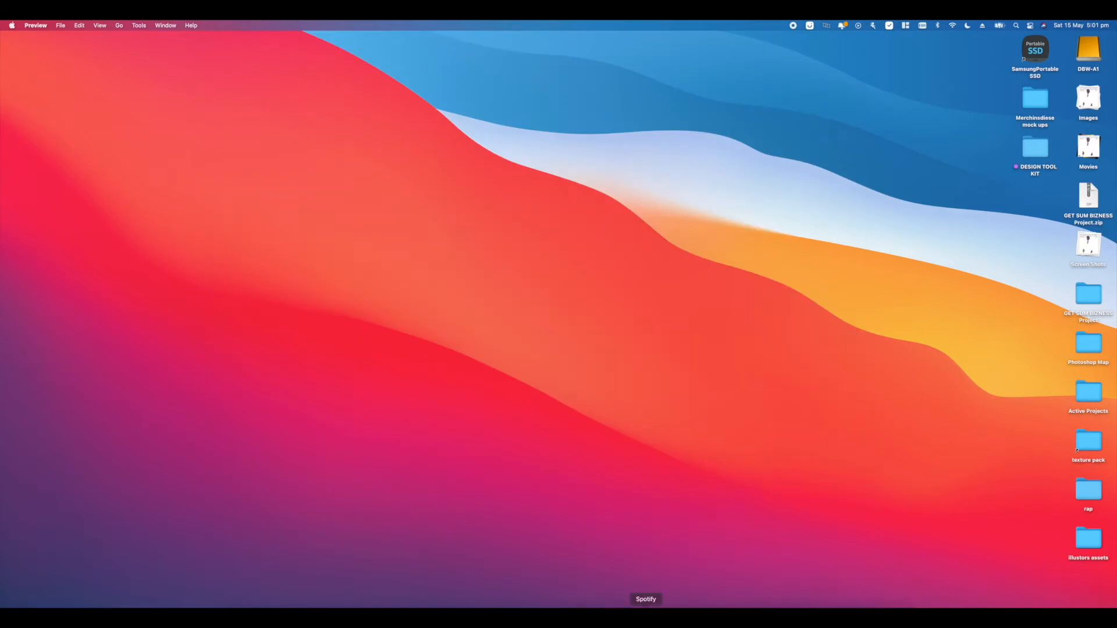
- In Illustrator, create a new 3000 × 3000 px document titled "drake – merch design"
left_click(592, 606)
left_click(197, 270)
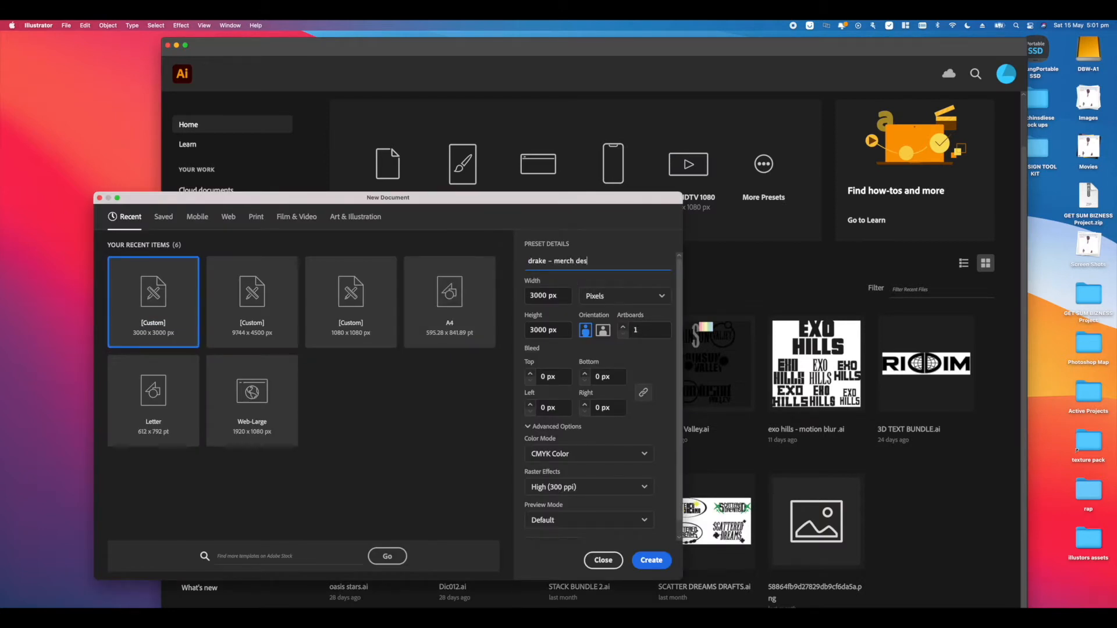
key("Return")
scroll(539, 195, "up", 5)
scroll(476, 105, "down", 2)
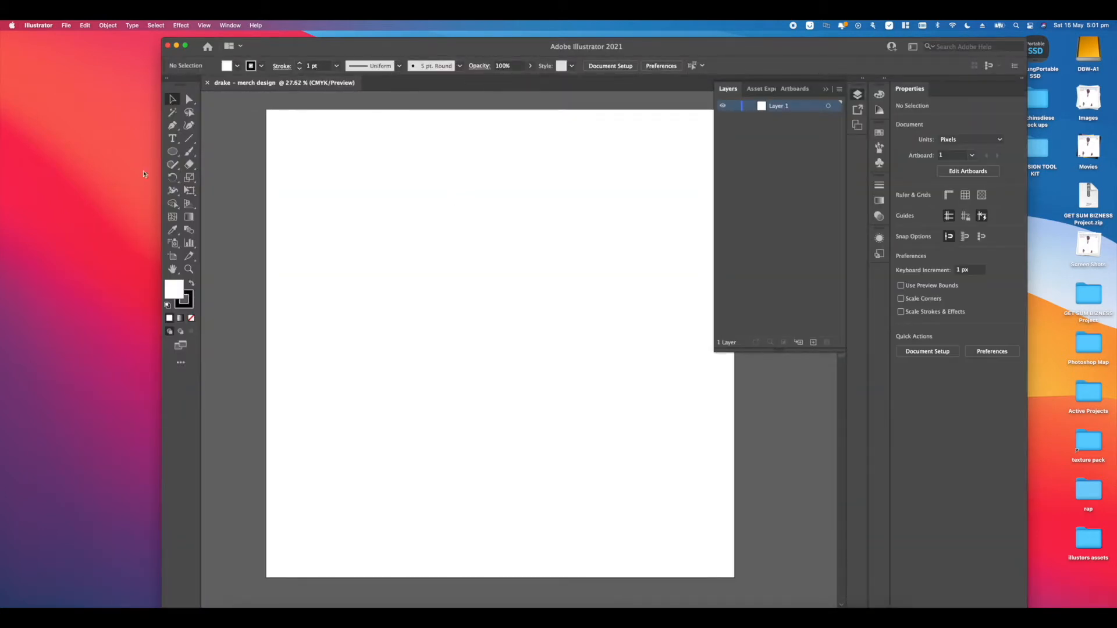
- Draw a circle about 768 px wide, copy it into an evenly spaced row of three, and give them 4 pt strokes
key("l")
left_click_drag(286, 290, 406, 409)
key("v")
mouse_move(346, 354)
left_mouse_down()
mouse_move(330, 315)
mouse_move(474, 308)
left_mouse_up()
left_click(946, 220)
left_click(946, 220)
left_click(946, 221)
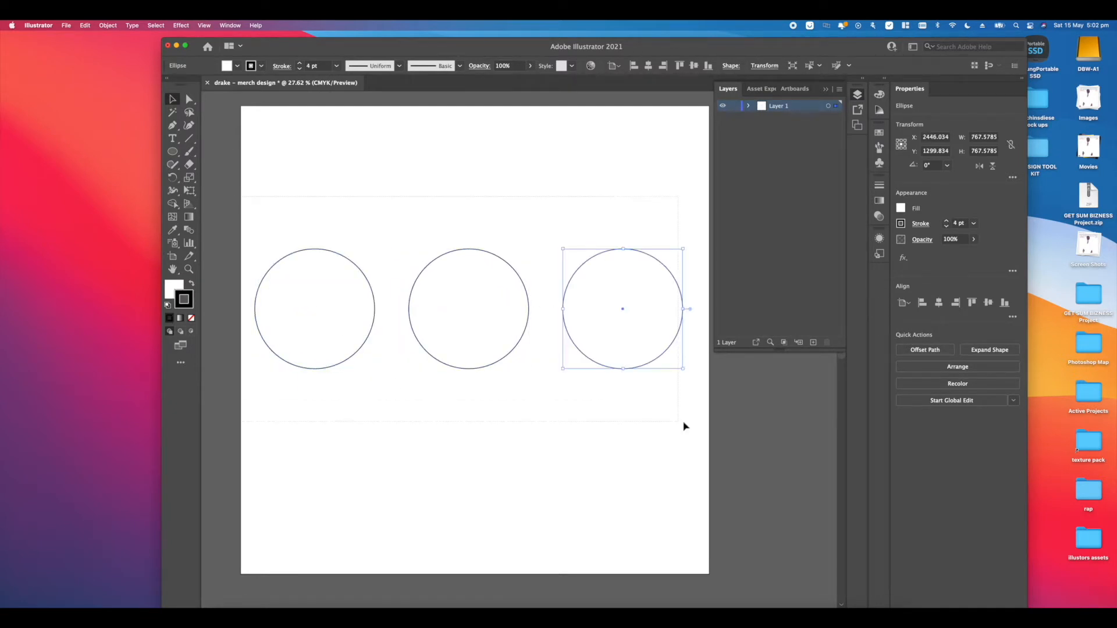
left_click_drag(684, 423, 685, 424)
key("super+shift+a")
- Fill all three circles with black
scroll(423, 312, "up", 2)
left_click(315, 309)
left_click(900, 207)
left_click(793, 304)
left_click(476, 309)
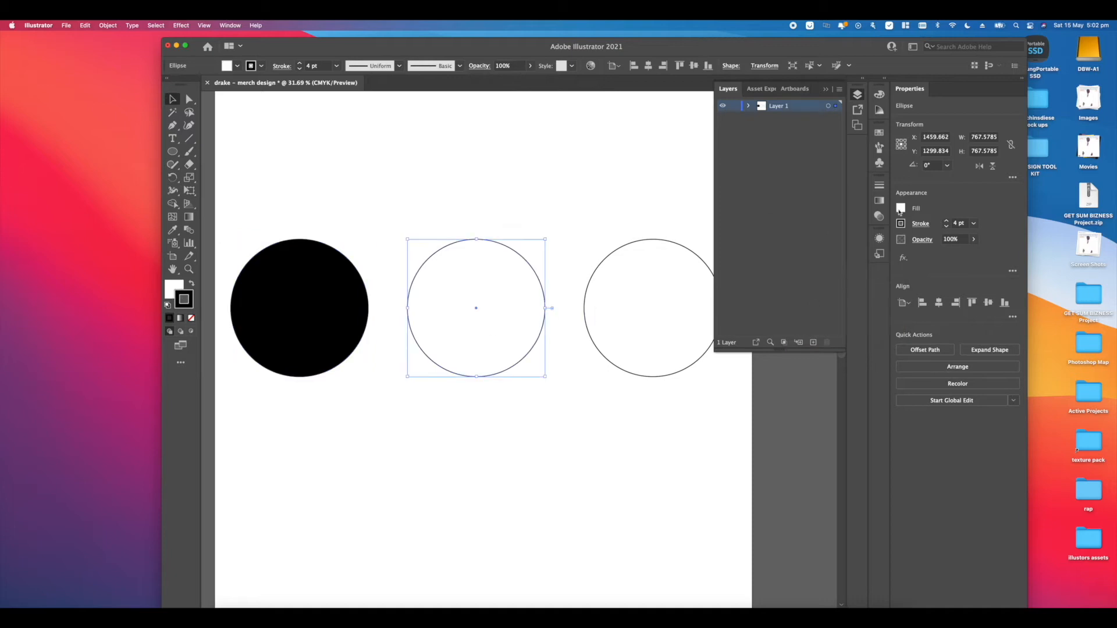
left_click(900, 209)
left_click(793, 305)
left_click(652, 308)
left_click(900, 209)
left_click(793, 304)
left_click(294, 214)
scroll(294, 215, "up", 3)
- Hide Layer 1 and add the text OVO on a new layer, enlarged to about 49 pt
key("t")
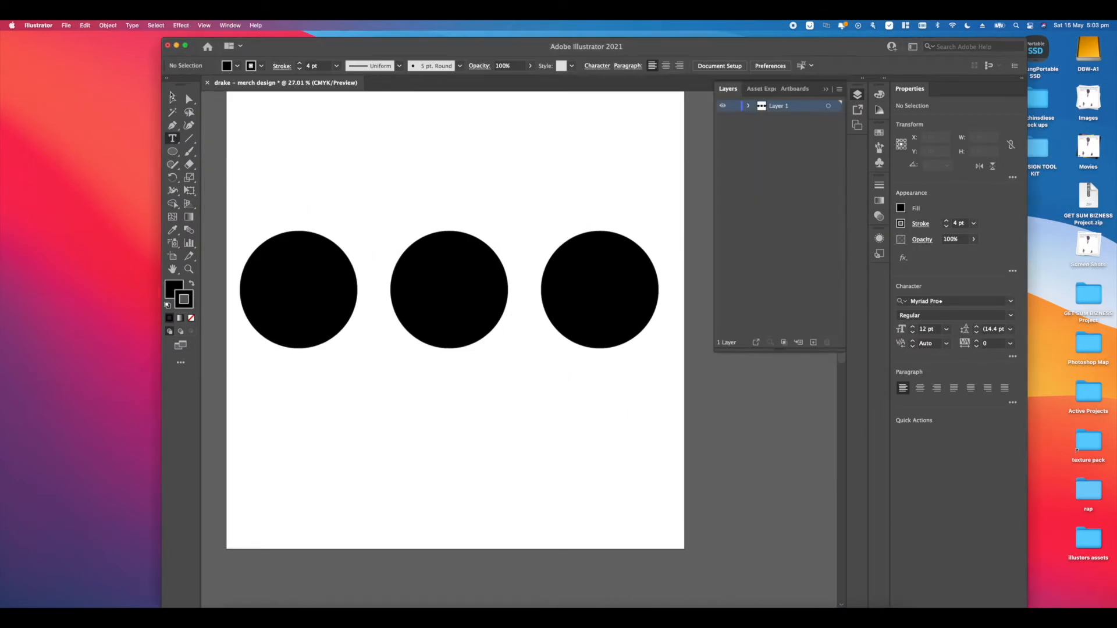
key("super+a")
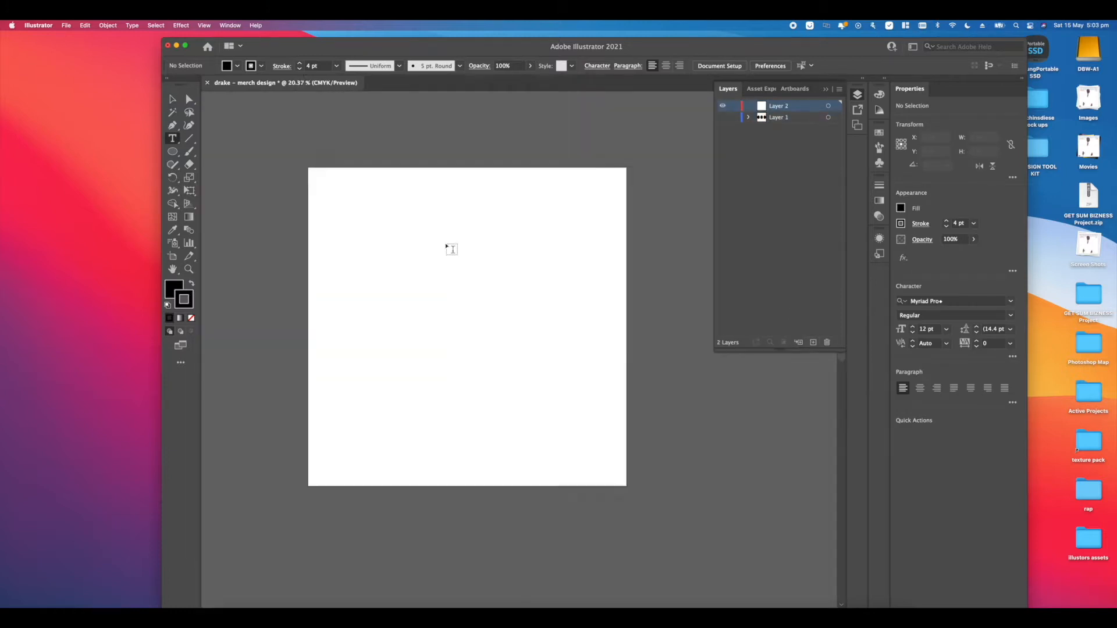
scroll(452, 249, "up", 10)
left_click(397, 274)
key("Caps_Lock")
key("Escape")
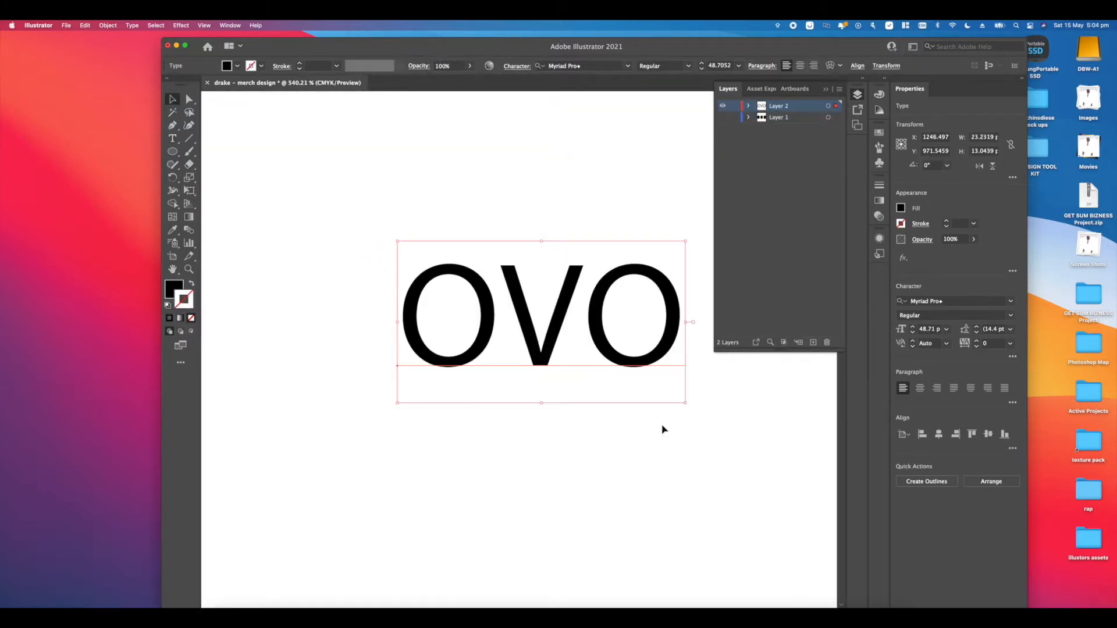
- Browse the font list and set the OVO text's font to Love Cats
left_click(582, 66)
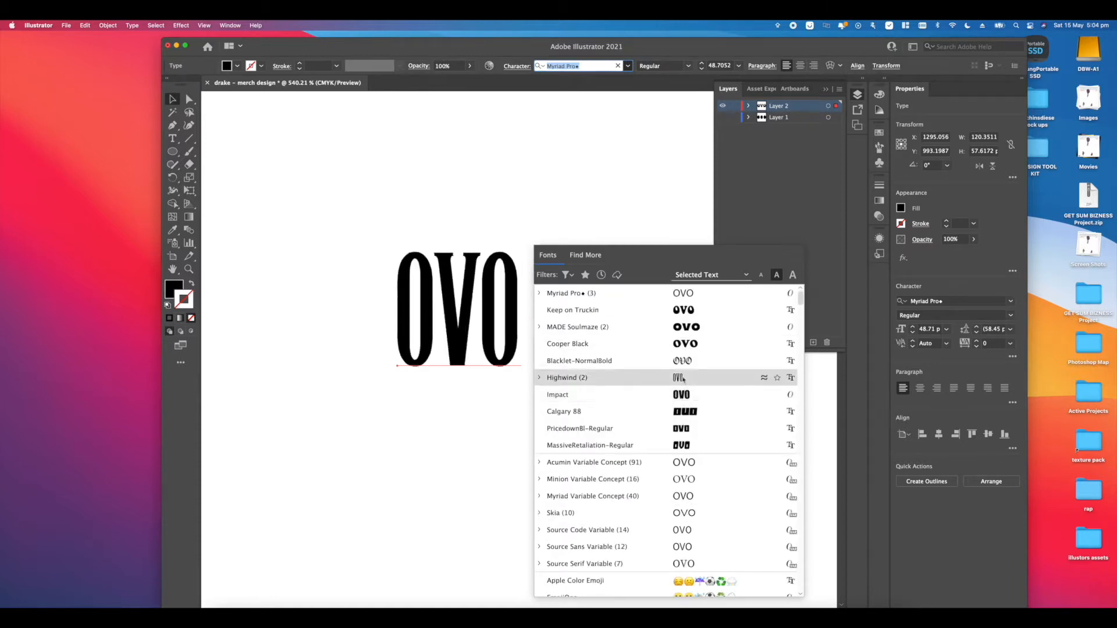
scroll(617, 431, "down", 10)
scroll(655, 410, "down", 15)
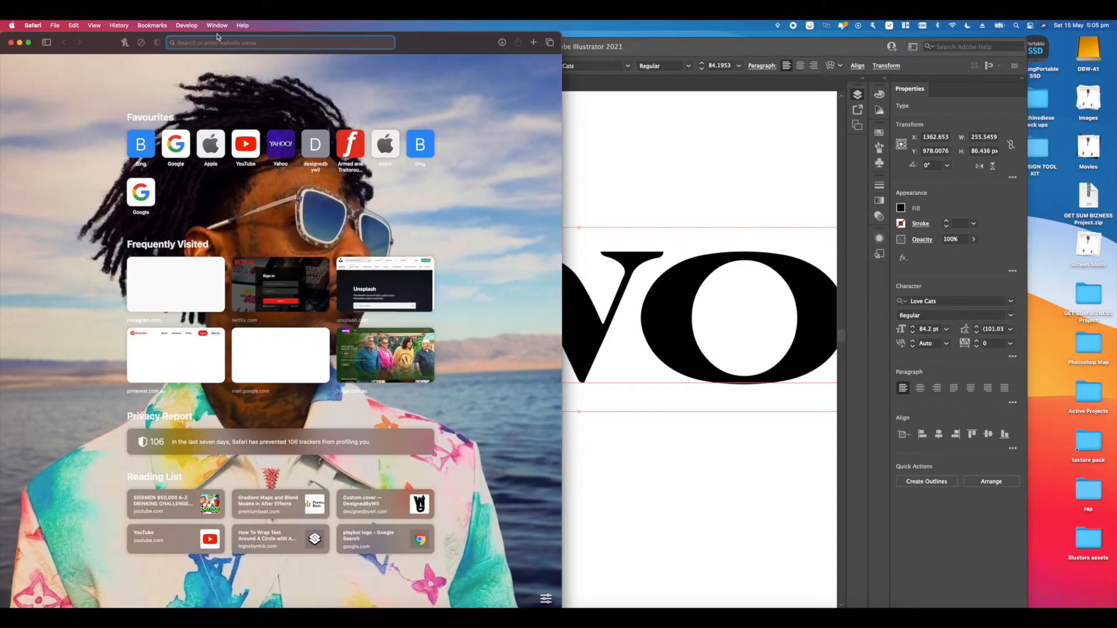
- In Safari, search for "eng to jap" and translate TORONTO into Japanese
type("eng to jap")
key("Return")
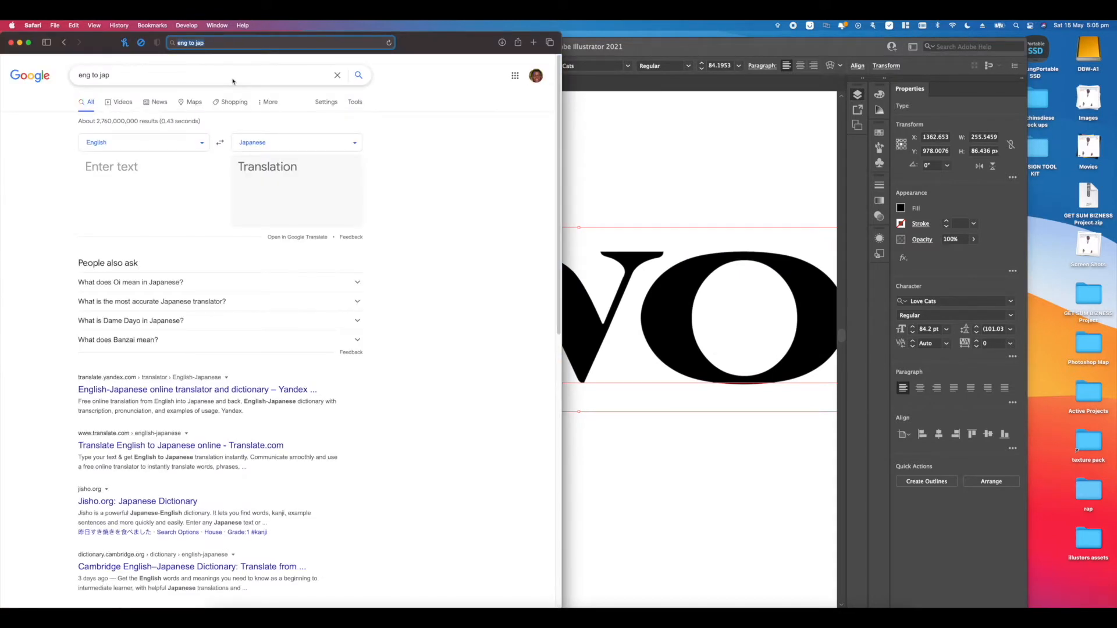
type("TORONTO")
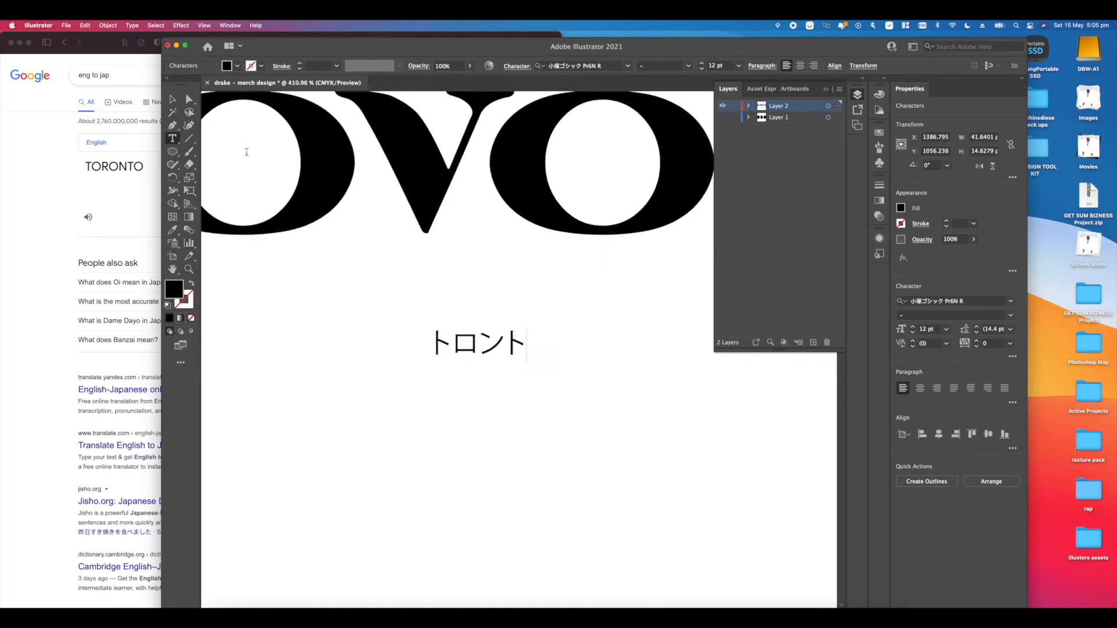
- Set the トロント text to the ヒラギノ角ゴ Std W8 font at about 43 pt and place it beneath OVO
left_click(576, 66)
scroll(655, 291, "up", 2)
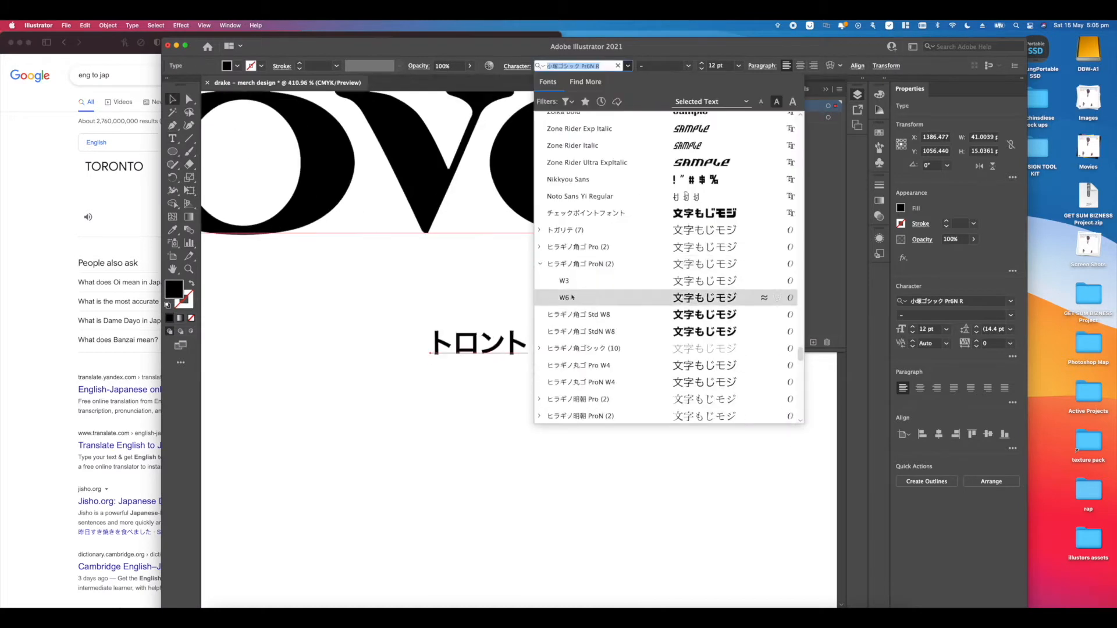
left_click(540, 264)
scroll(568, 303, "down", 1)
left_click(540, 331)
left_click(540, 332)
left_click(540, 315)
left_click(540, 314)
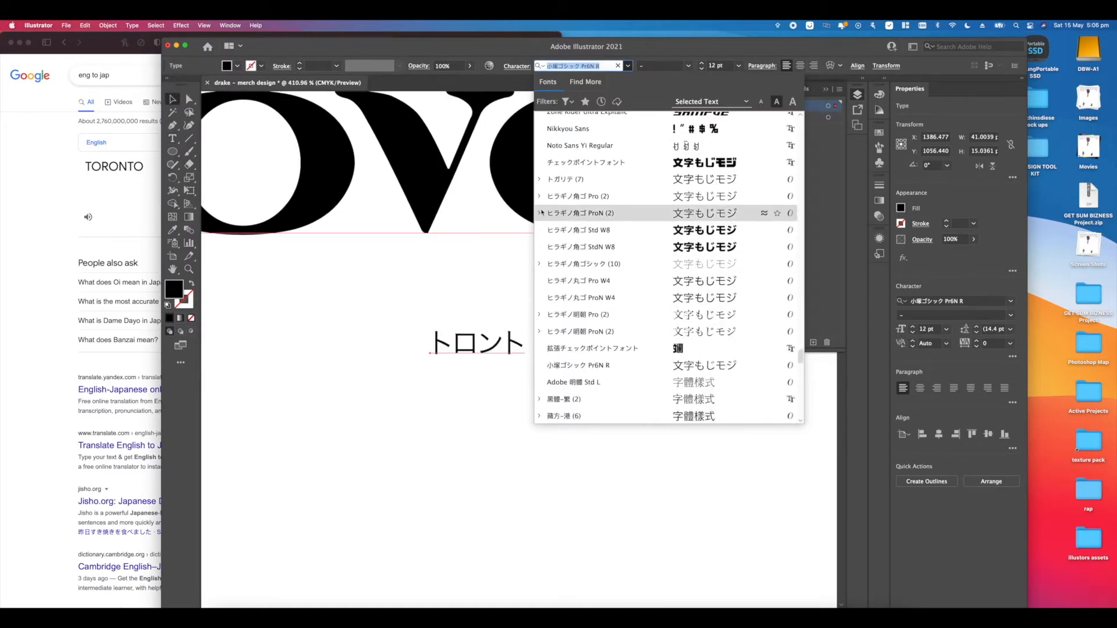
scroll(541, 213, "up", 3)
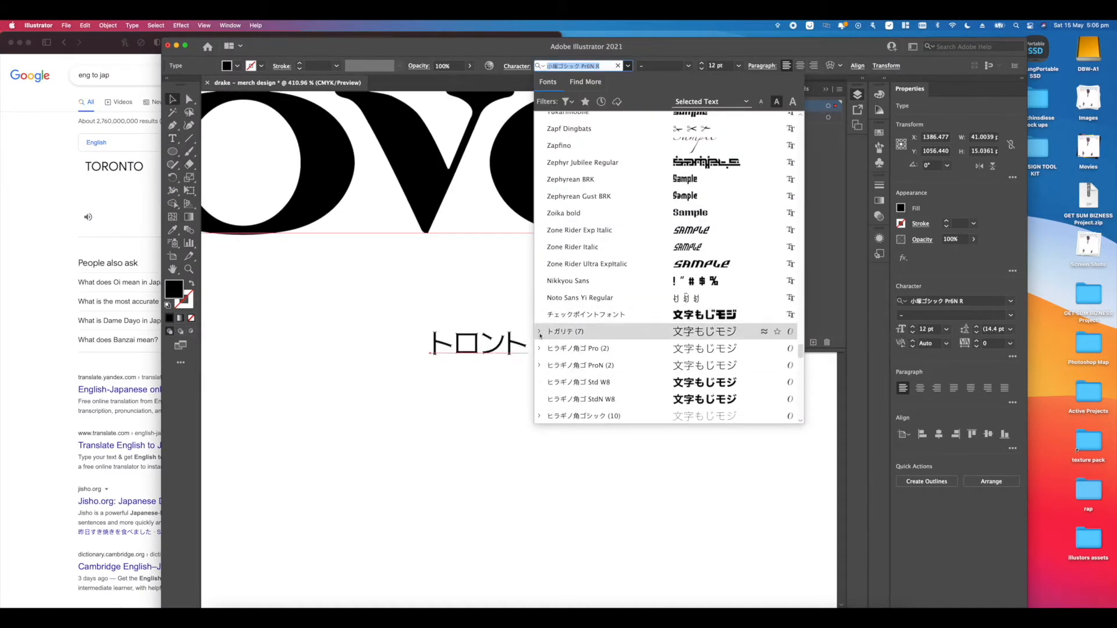
left_click(639, 382)
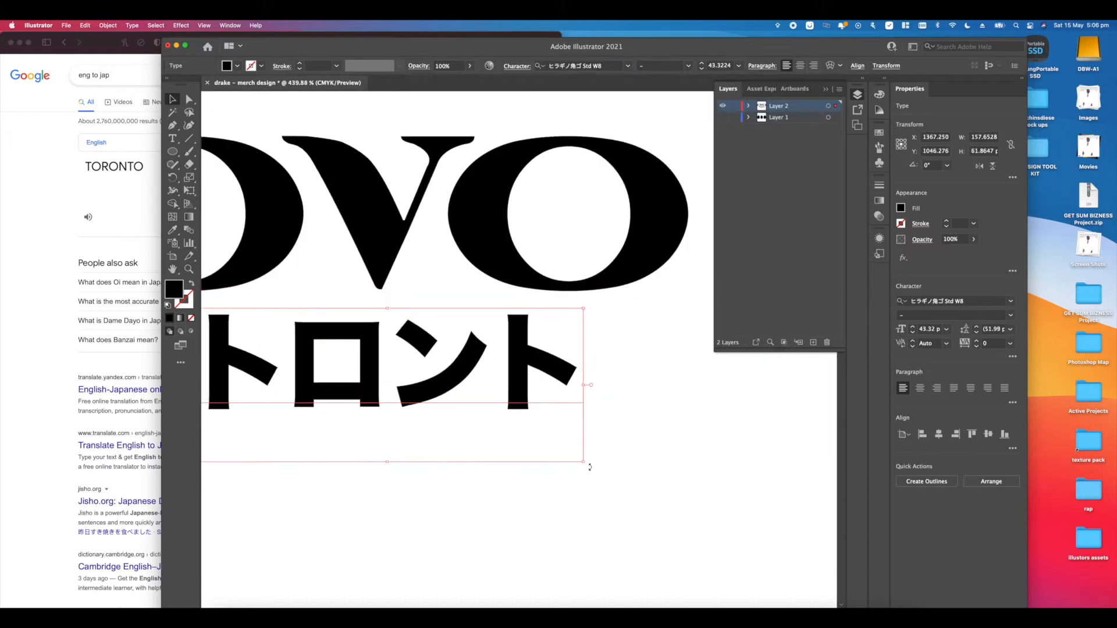
left_click_drag(433, 378, 427, 378)
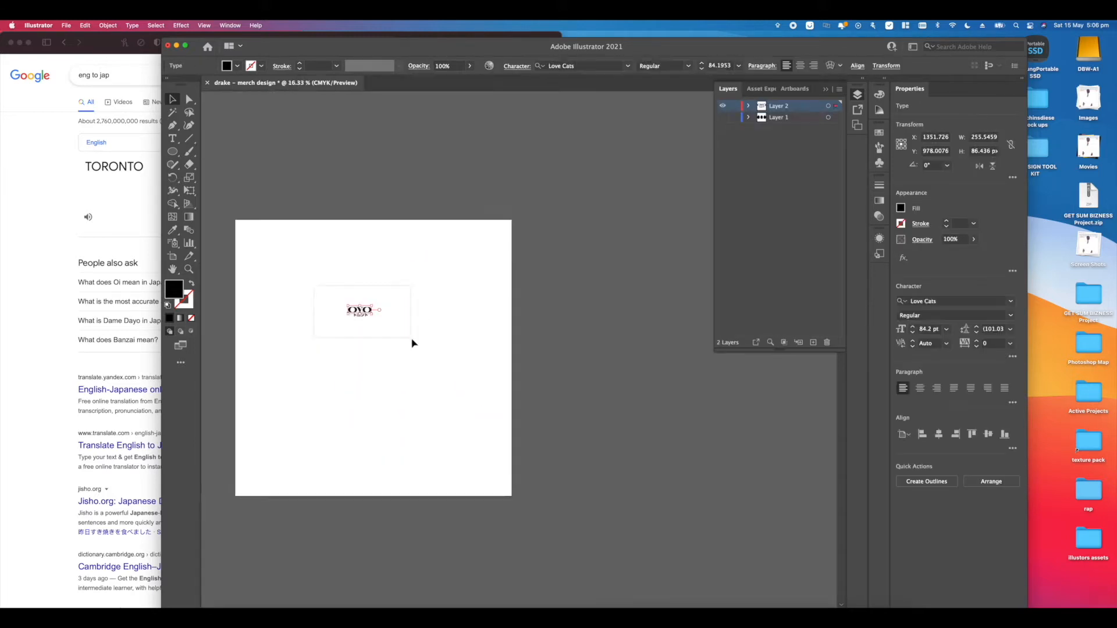
- Convert the OVO and トロント text to outlines
right_click(442, 293)
mouse_move(460, 345)
left_click(466, 369)
left_click(189, 99)
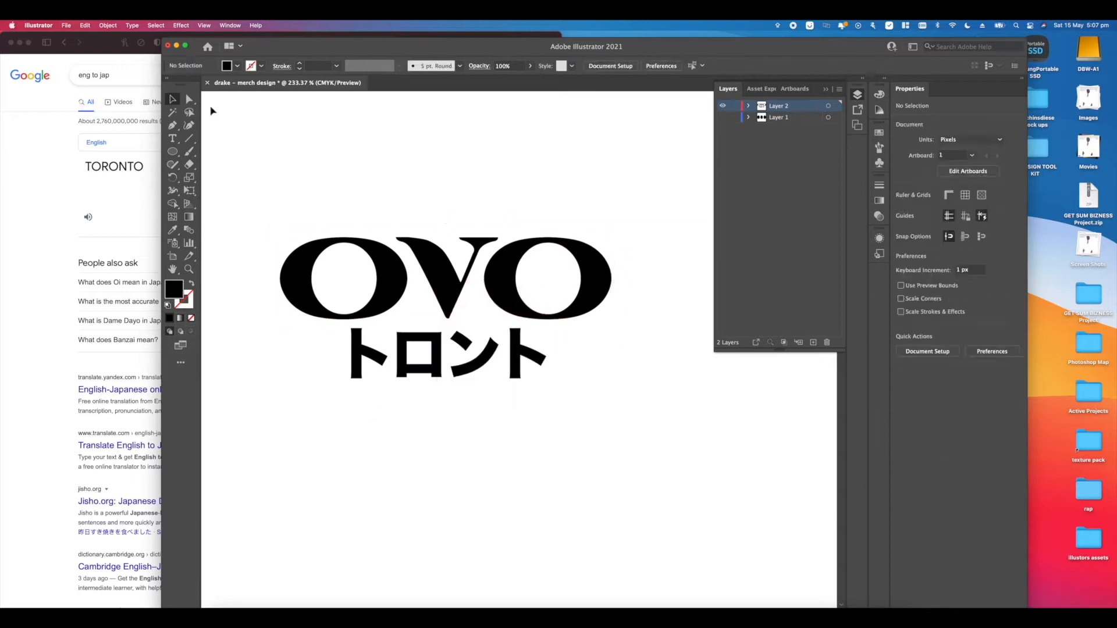
- Try a layout with an O on each side of トロント, an enlarged V sent behind it, and トロント filled white
left_click_drag(506, 299, 575, 349)
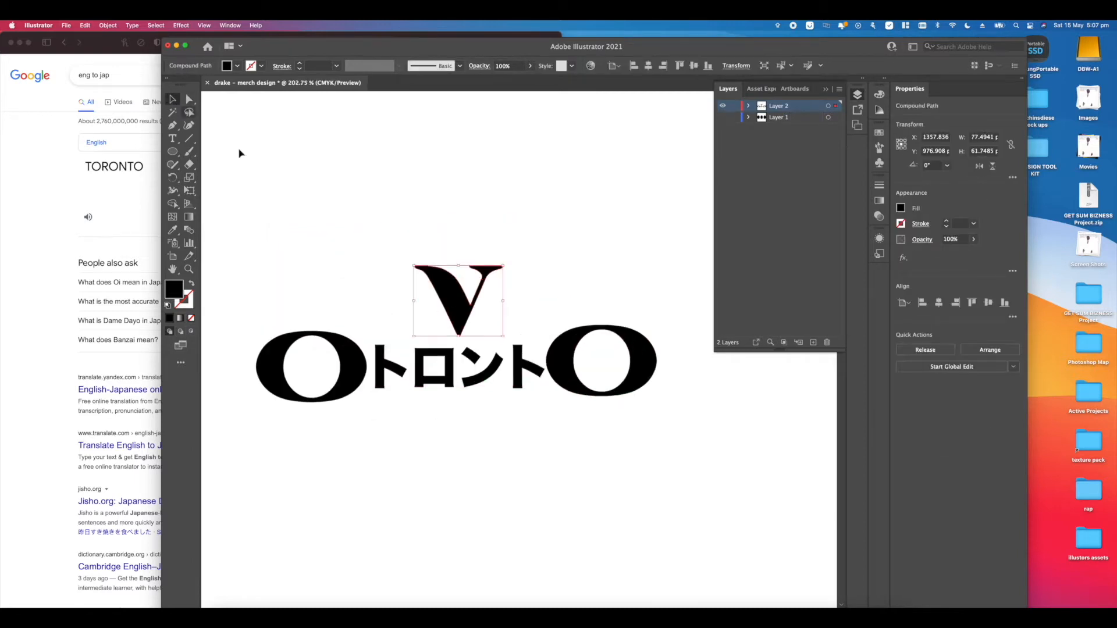
left_click_drag(474, 337, 454, 484)
right_click(454, 484)
mouse_move(489, 514)
left_click(606, 534)
left_click(576, 442)
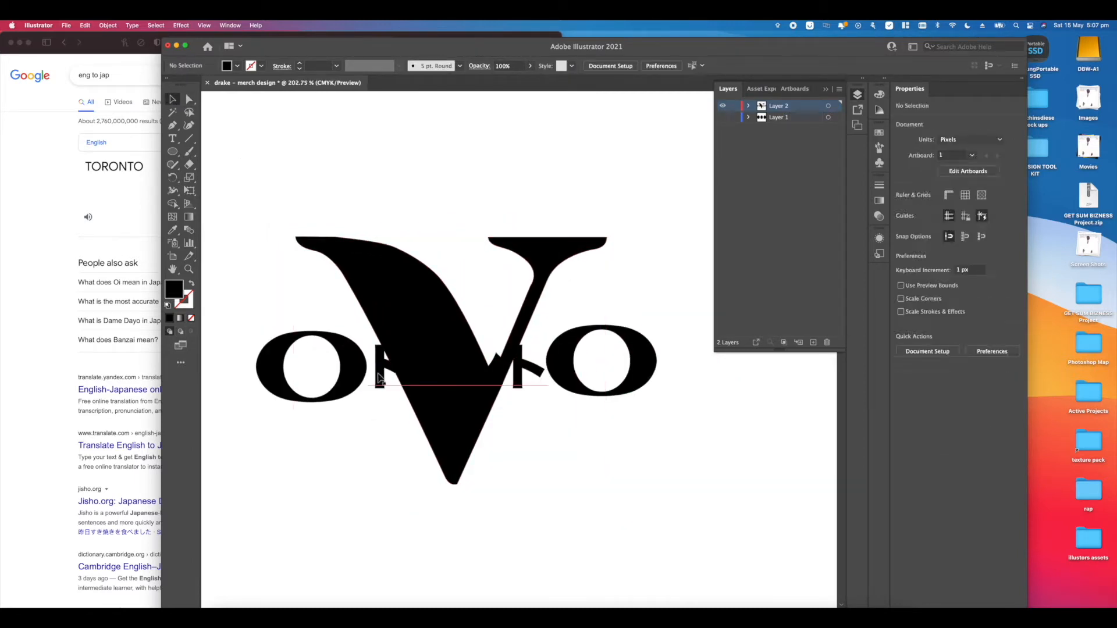
left_click(538, 374)
left_click(900, 208)
left_click(795, 303)
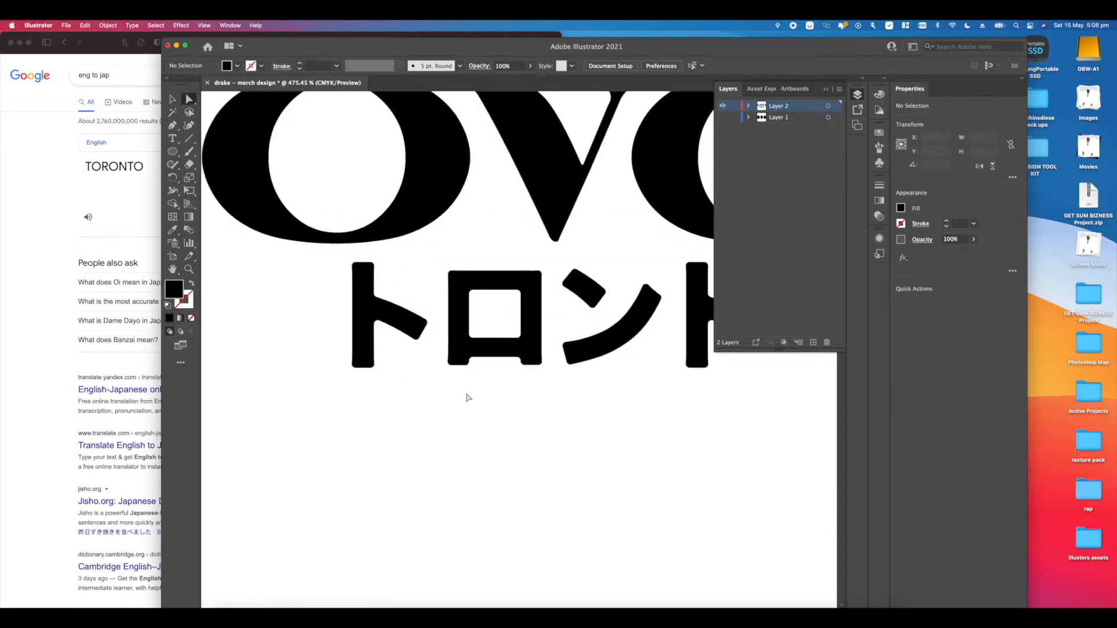
- Move トロント closer beneath OVO and draw a black ellipse about 354 × 97 px above the lettering
left_click(419, 371)
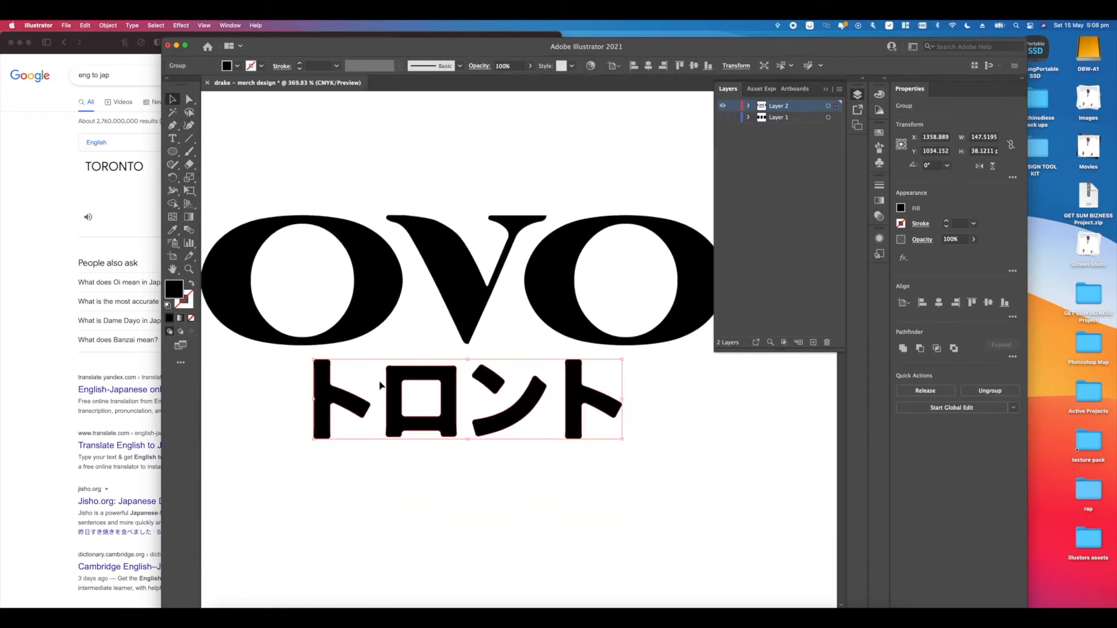
left_click_drag(394, 393, 404, 384)
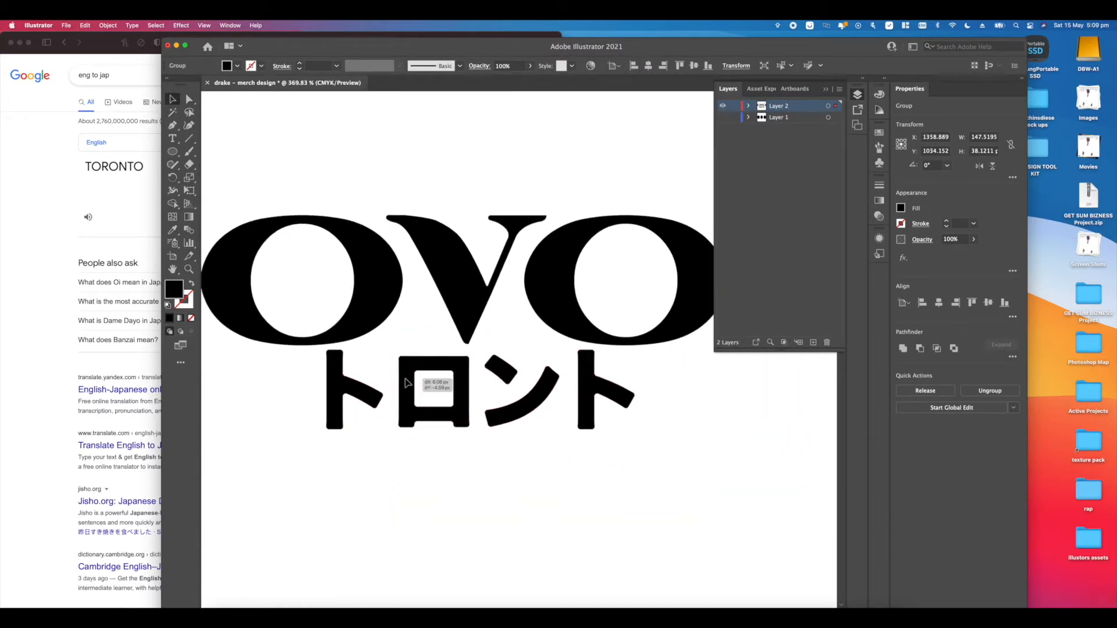
left_click_drag(286, 161, 632, 255)
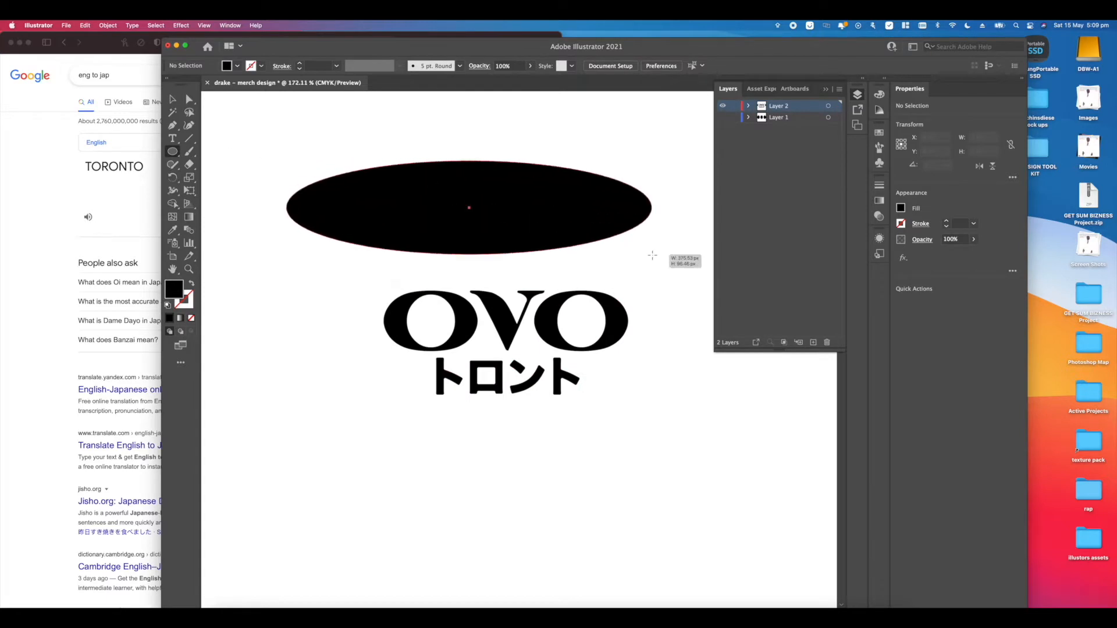
key("a")
scroll(562, 324, "up", 2)
left_click_drag(419, 215, 454, 252)
left_click(564, 327)
left_click(582, 420)
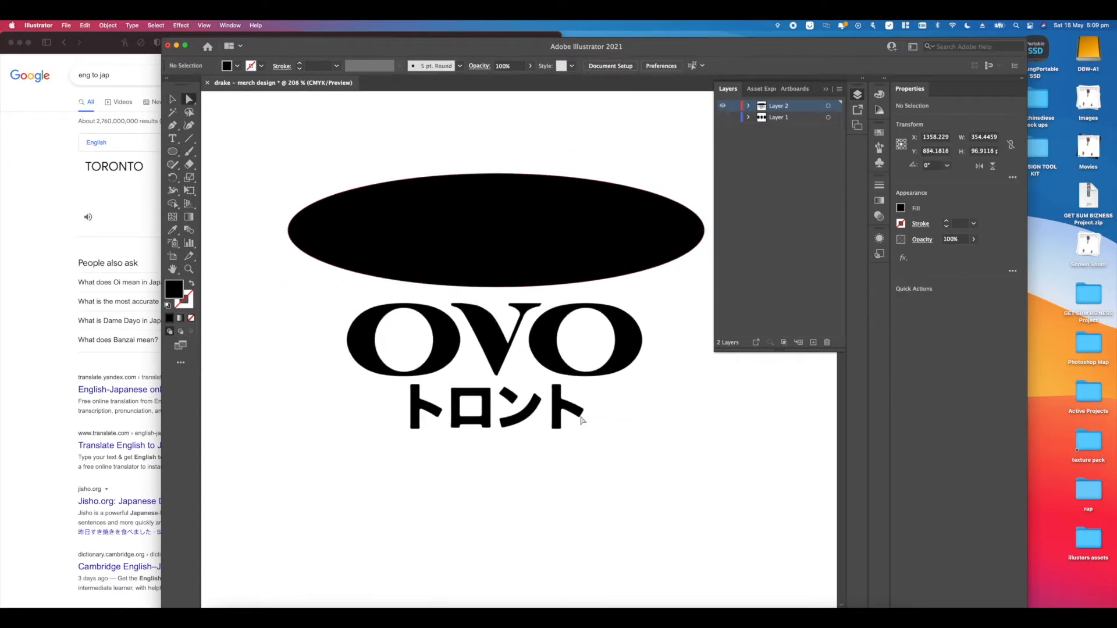
- Stretch the black ellipse taller and position the OVO and トロント lettering over it
left_click(497, 287)
left_click_drag(554, 219, 487, 216)
left_click_drag(598, 240, 598, 241)
key("super+z")
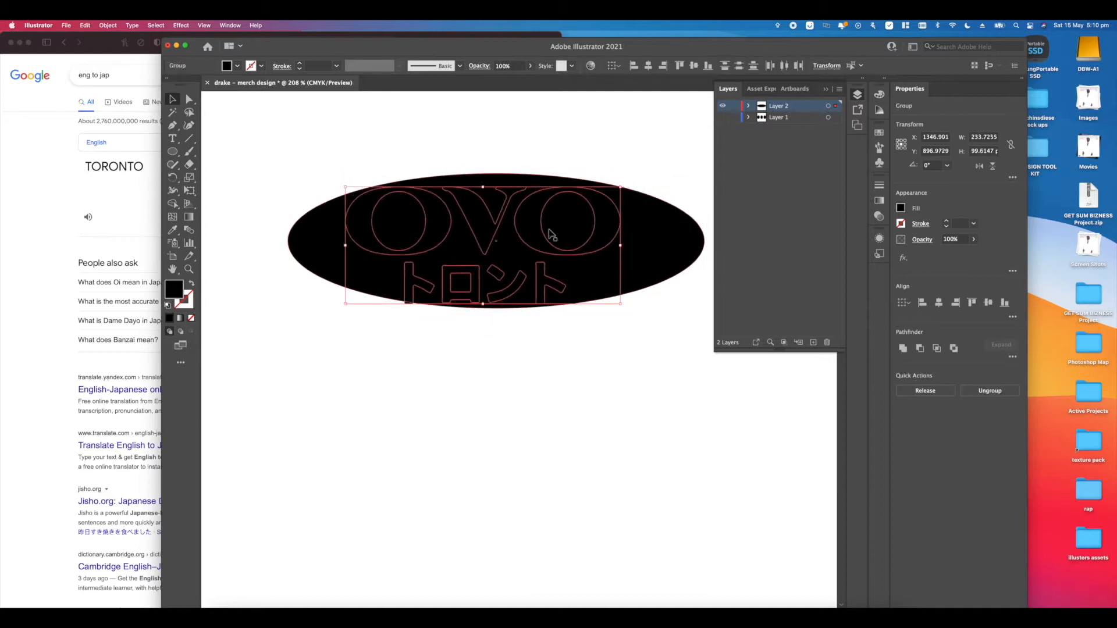
- Lock the ellipse in Layer 2 and fill the OVO and トロント lettering with white
left_click_drag(621, 187, 643, 176)
left_click(748, 105)
left_click(734, 117)
left_click(435, 246)
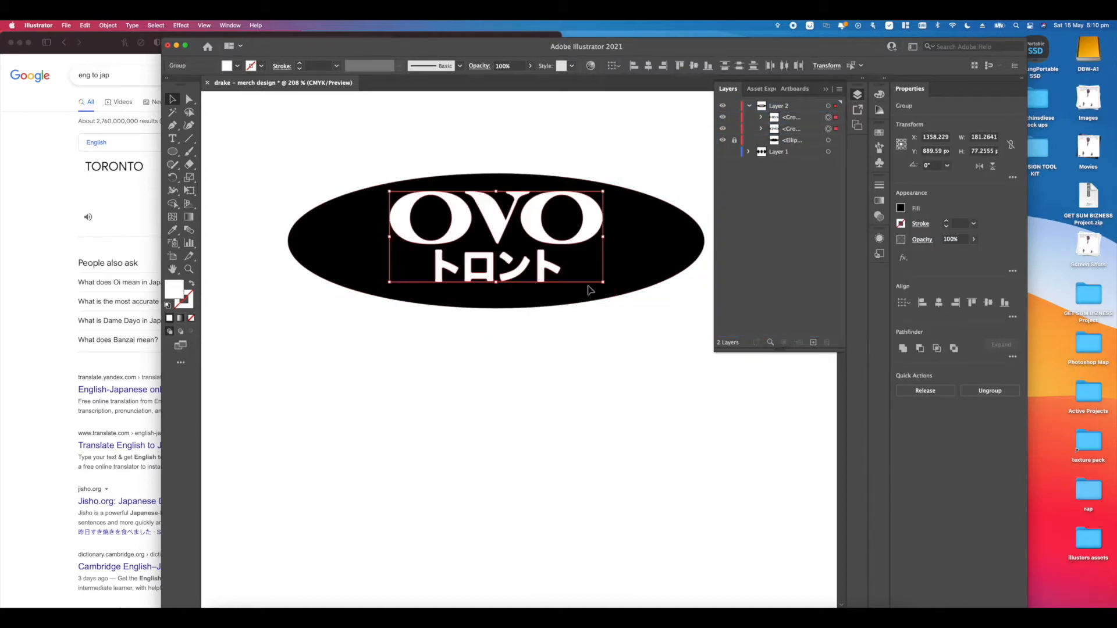
- Enlarge the white lettering to about 226 px wide and centre it within the black ellipse
left_click_drag(603, 282, 635, 296)
left_click_drag(553, 264, 533, 264)
scroll(519, 365, "up", 2)
left_click_drag(616, 340, 625, 351)
left_click_drag(609, 270, 609, 268)
left_click(464, 413)
scroll(464, 414, "up", 3)
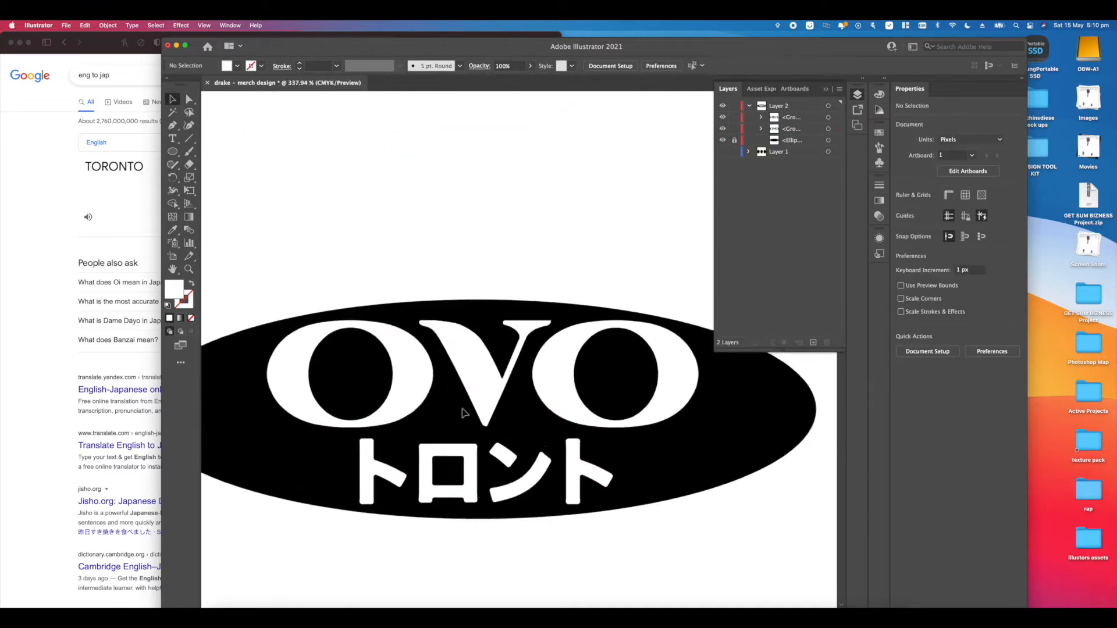
- Nudge OVO and トロント individually to fine-tune their spacing and centring inside the ellipse, and select both
scroll(374, 419, "down", 3)
left_click_drag(507, 373, 506, 366)
left_click(513, 482)
scroll(513, 482, "down", 5)
scroll(513, 482, "up", 5)
left_click(489, 412)
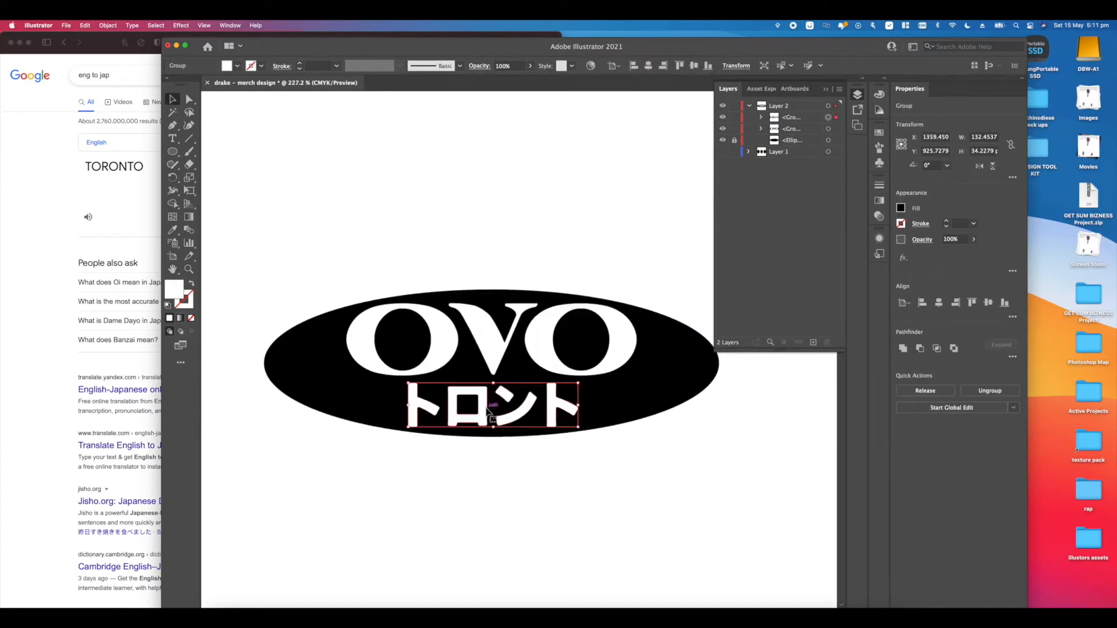
left_click_drag(485, 407, 484, 408)
left_click(469, 459)
scroll(466, 422, "down", 3)
key("super+a")
scroll(456, 417, "up", 4)
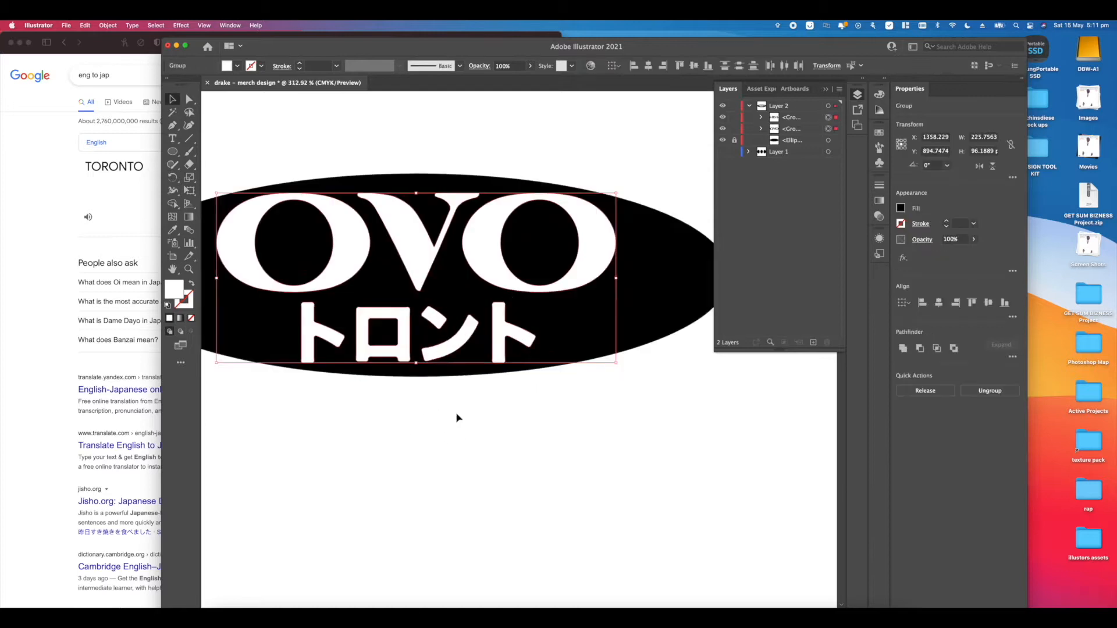
- Unlock the ellipse and cut the OVO and トロント lettering out of it with the Shape Builder tool
scroll(456, 417, "up", 2)
scroll(457, 417, "left", 3)
left_click(734, 140)
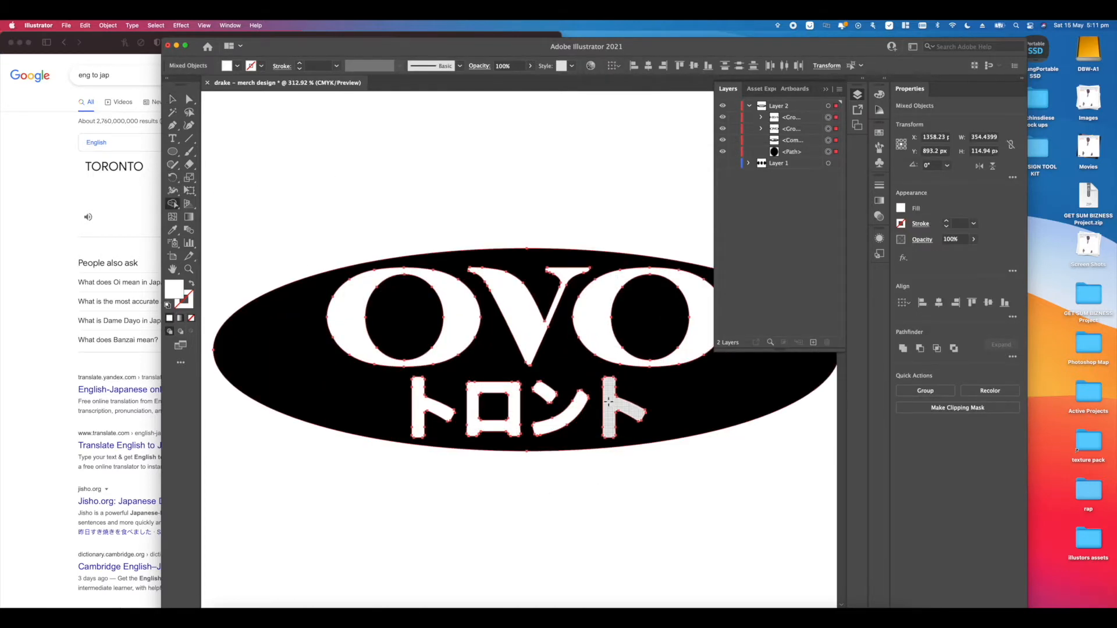
key("super+8")
left_click(471, 262)
scroll(472, 262, "down", 6)
left_click_drag(477, 291, 486, 356)
key("super+z")
left_click(504, 322)
scroll(504, 322, "down", 3)
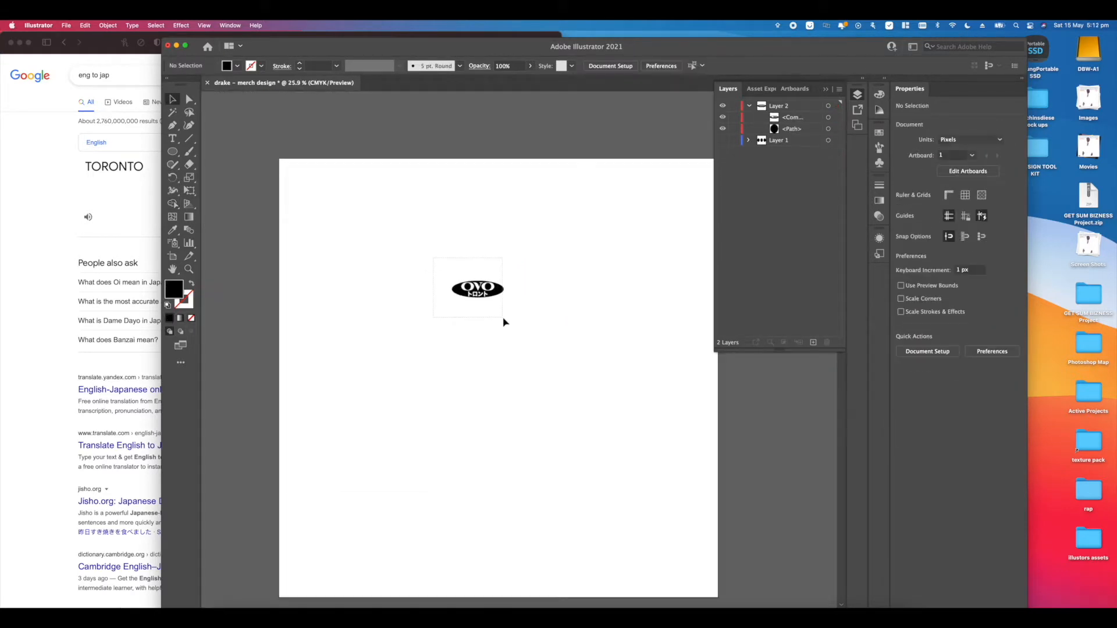
- Group the oval OVO logo pieces, enlarge the group and move it to the top centre of the artboard
key("super+a")
right_click(486, 283)
left_click(512, 359)
left_click_drag(504, 298, 566, 317)
left_click_drag(535, 287, 550, 200)
left_click(473, 326)
scroll(473, 198, "up", 4)
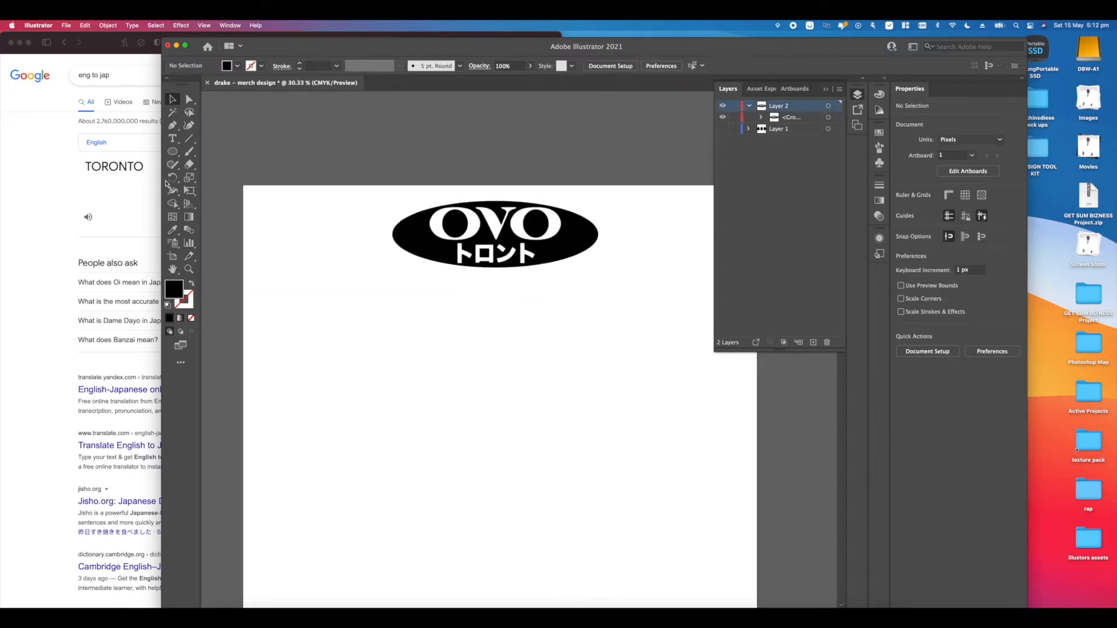
- Draw a black curved petal on a new layer with the Curvature tool and copy it around in 45° rotations to form a pinwheel
key("super+l")
left_click(188, 125)
scroll(400, 400, "up", 4)
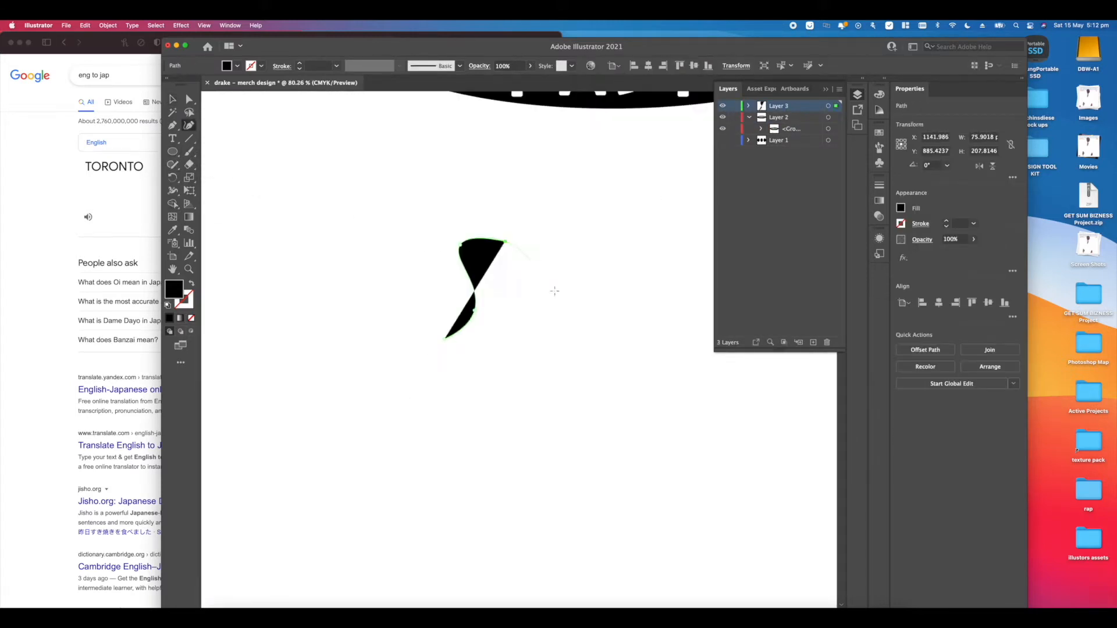
left_click(482, 415, "alt")
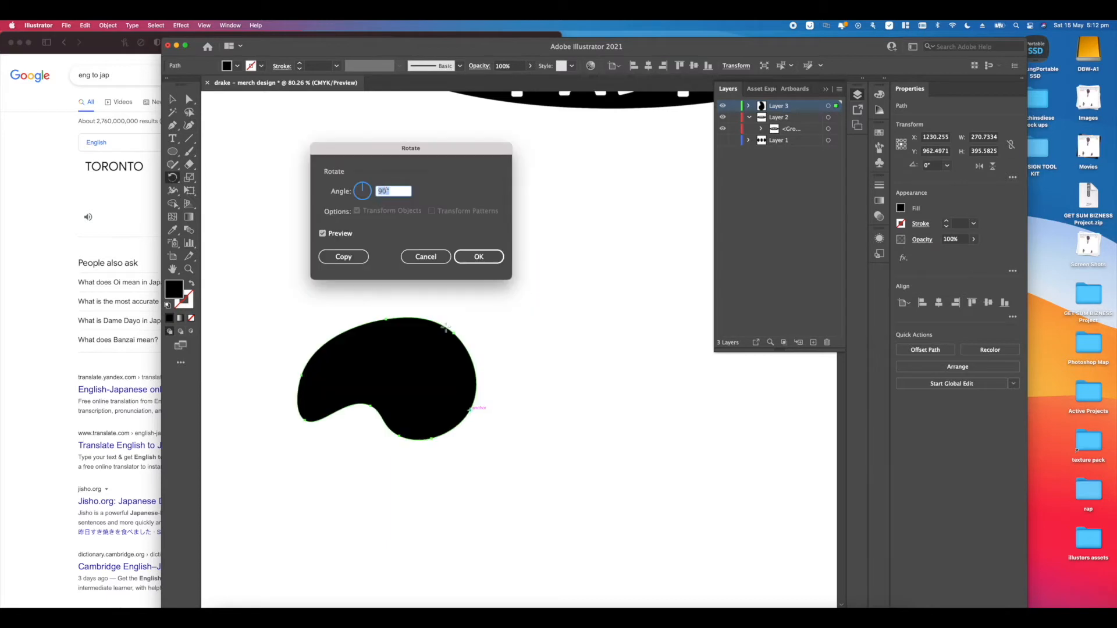
type("45")
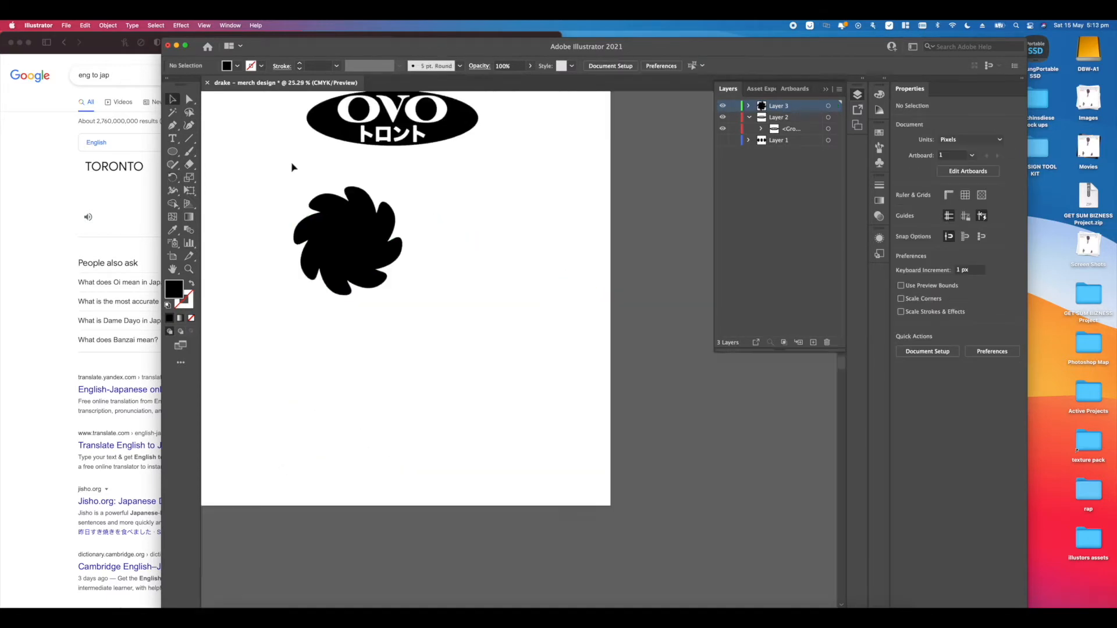
- Merge the overlapping inner regions of the petal pinwheel with the Shape Builder tool
key("shift+m")
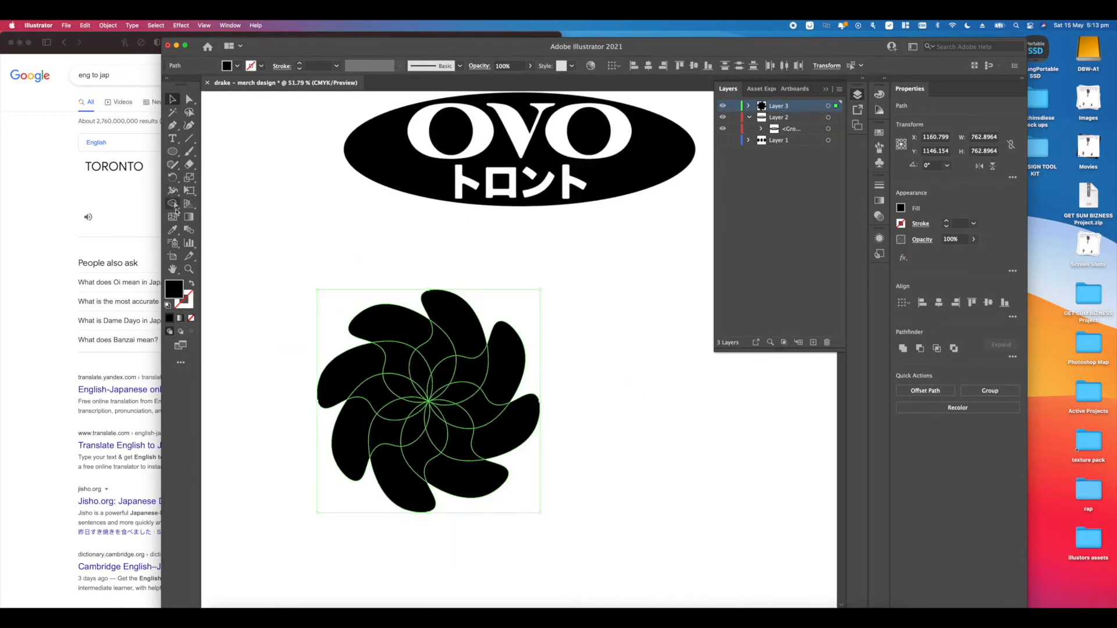
scroll(432, 391, "up", 3)
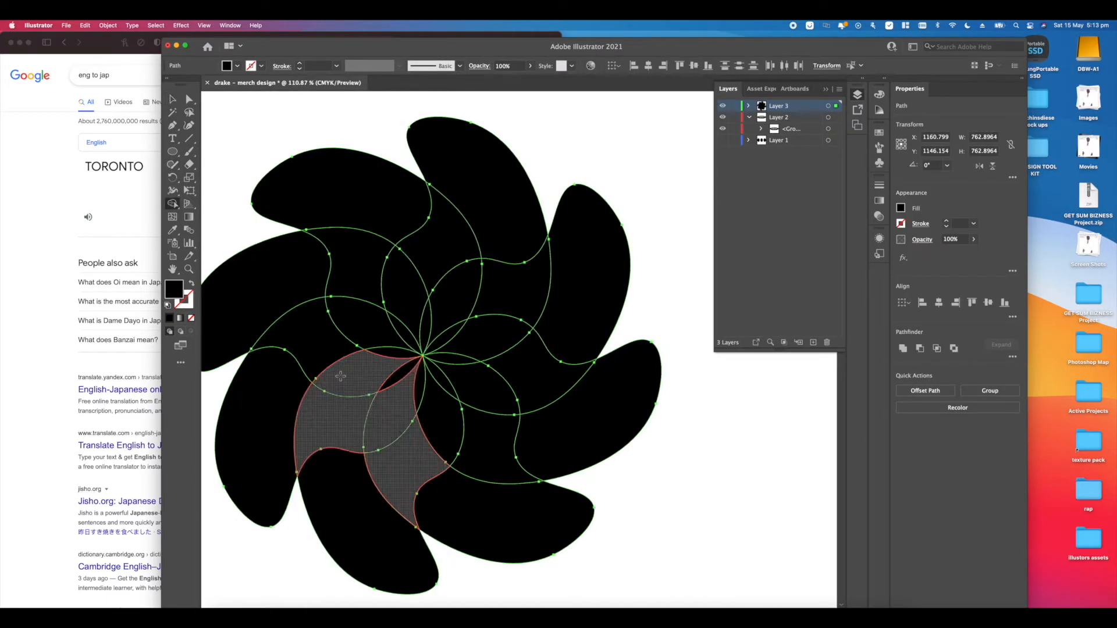
mouse_move(336, 326)
left_mouse_down()
mouse_move(464, 429)
mouse_move(314, 341)
left_mouse_up()
key("v")
scroll(654, 182, "up", 1)
- Delete the rounded outer ends of the petals all around the pinwheel, leaving sharp curved points
left_click(654, 182)
left_click(349, 192)
key("Delete")
left_click(471, 177)
key("Delete")
left_click(582, 256)
key("Delete")
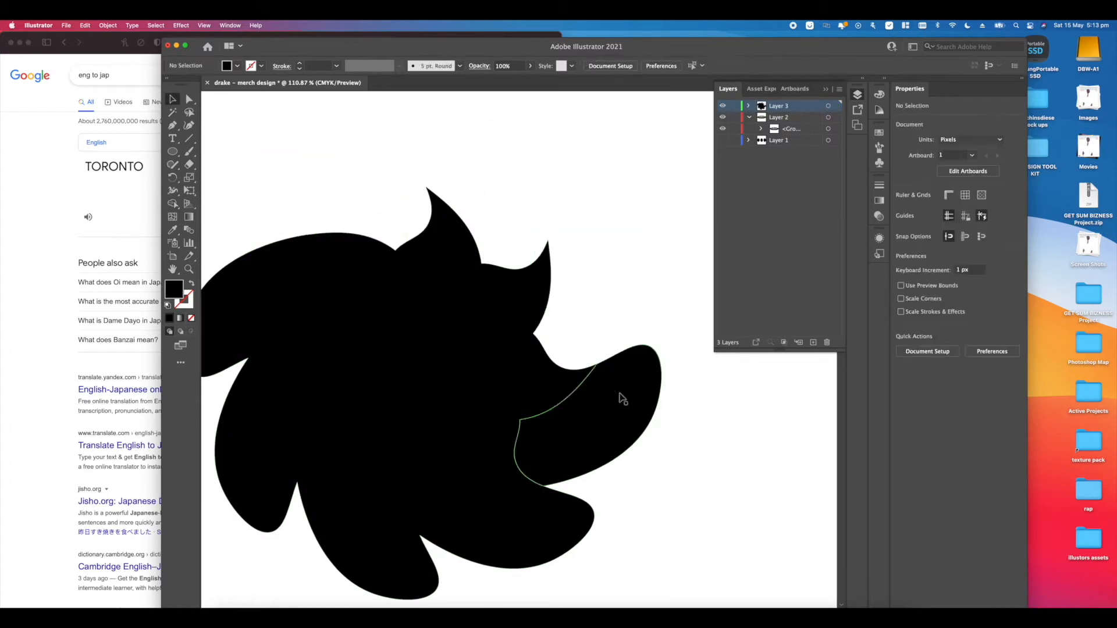
left_click(621, 398)
key("Delete")
left_click(502, 553)
key("Delete")
scroll(432, 232, "up", 15)
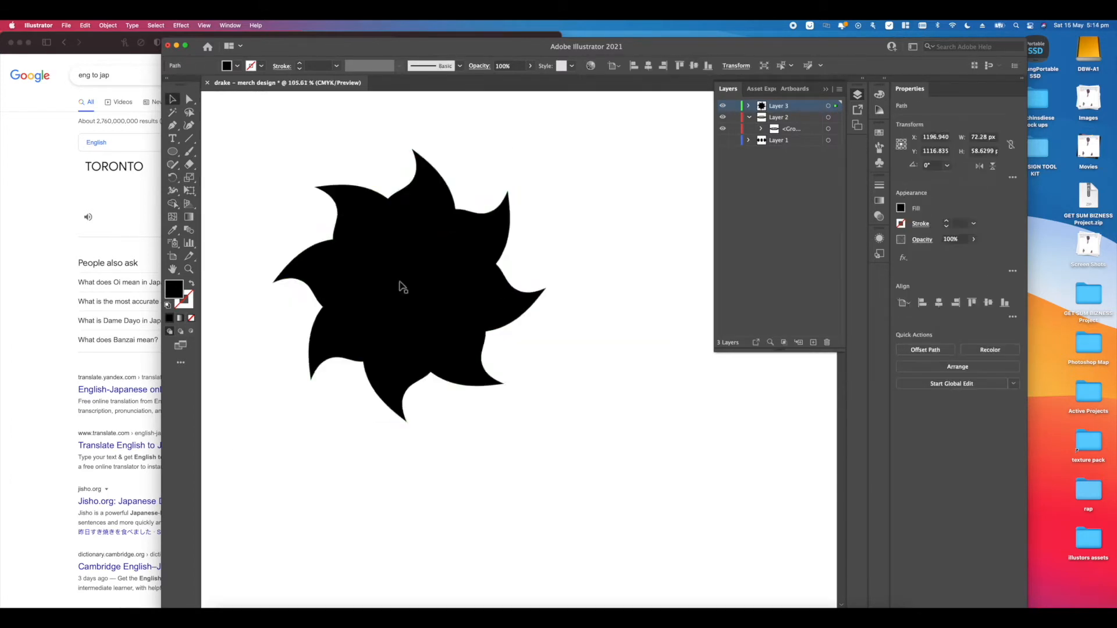
- Merge the pinwheel body around its central eight-petal star with the Shape Builder tool and move the body off the star
key("ctrl+a")
key("shift+m")
scroll(432, 233, "down", 10)
key("v")
key("shift+super+a")
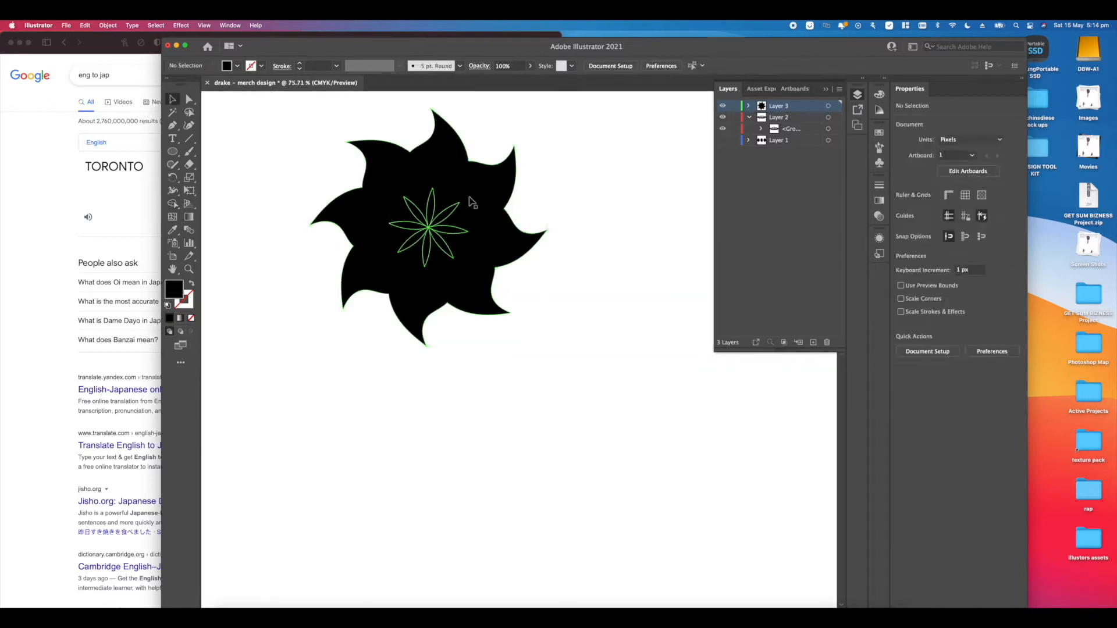
left_click_drag(469, 202, 631, 207)
- Merge the separate petals of the small central star with the Shape Builder tool
left_click(425, 224)
scroll(425, 223, "up", 10)
key("shift+m")
scroll(511, 200, "up", 5)
scroll(280, 311, "down", 15)
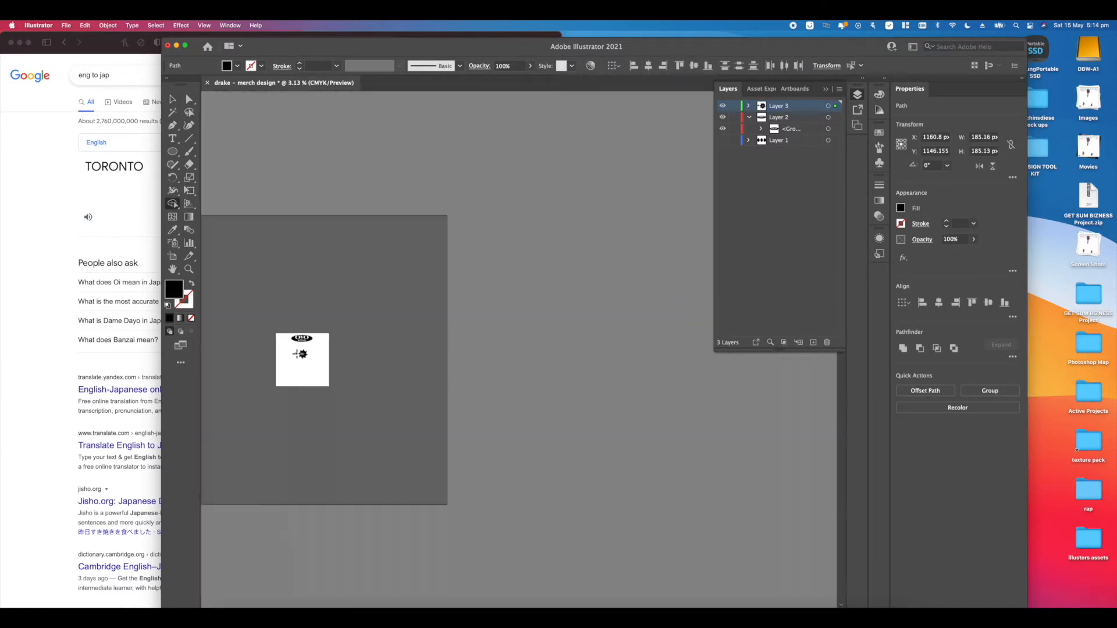
scroll(287, 346, "up", 6)
- Place small stars on both sides of the OVO oval and pinwheels near the artboard's upper corners and lower right
key("v")
left_click_drag(373, 435, 266, 297)
left_click_drag(545, 291, 553, 282)
left_click(526, 316)
scroll(526, 316, "down", 2)
scroll(477, 399, "down", 3)
left_click_drag(476, 391, 333, 302)
left_click_drag(332, 273, 627, 543)
left_click_drag(613, 275, 610, 271)
scroll(482, 257, "down", 2)
left_click(375, 273)
left_click(669, 233)
scroll(669, 232, "down", 1)
- Show Layer 1 and move its three black ellipses down, clear of the upper pinwheels
left_click(723, 140)
left_click(828, 141)
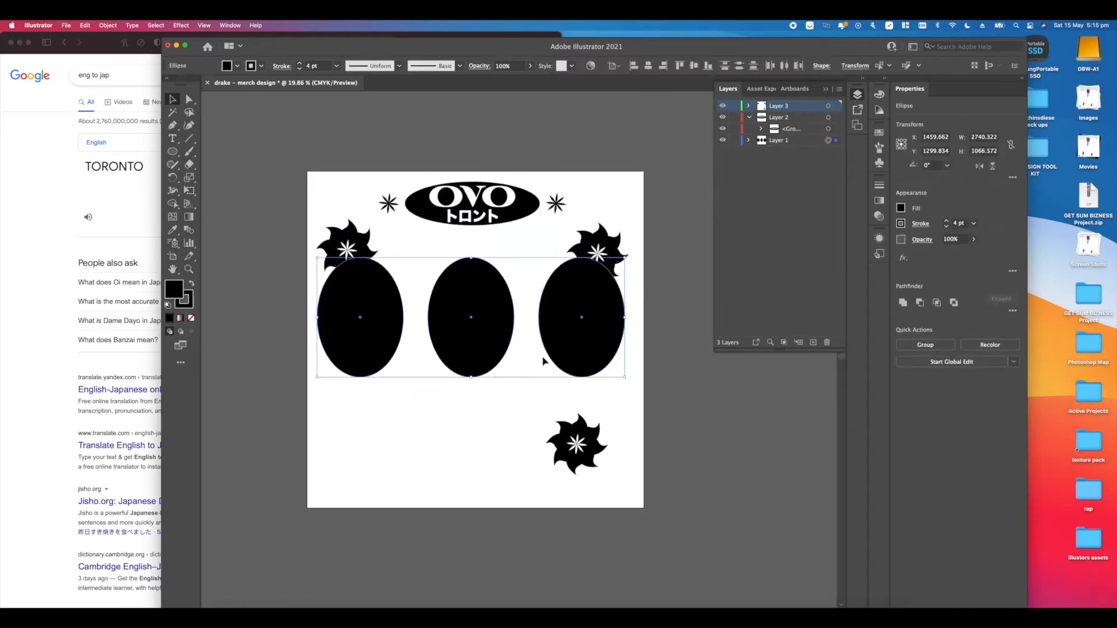
left_click_drag(553, 355, 553, 385)
left_click(446, 287)
- Add the text line "TOP 2 BUT IM NOT 2" on a new layer below the OVO oval
scroll(446, 287, "up", 5)
key("t")
scroll(483, 279, "down", 1)
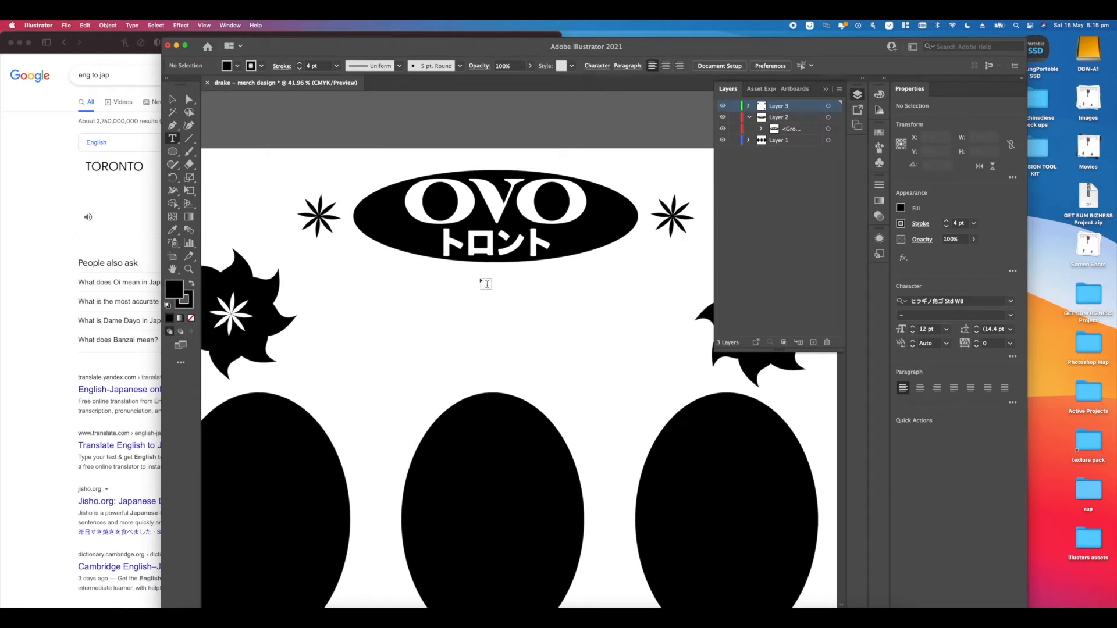
left_click(484, 285)
scroll(484, 286, "up", 8)
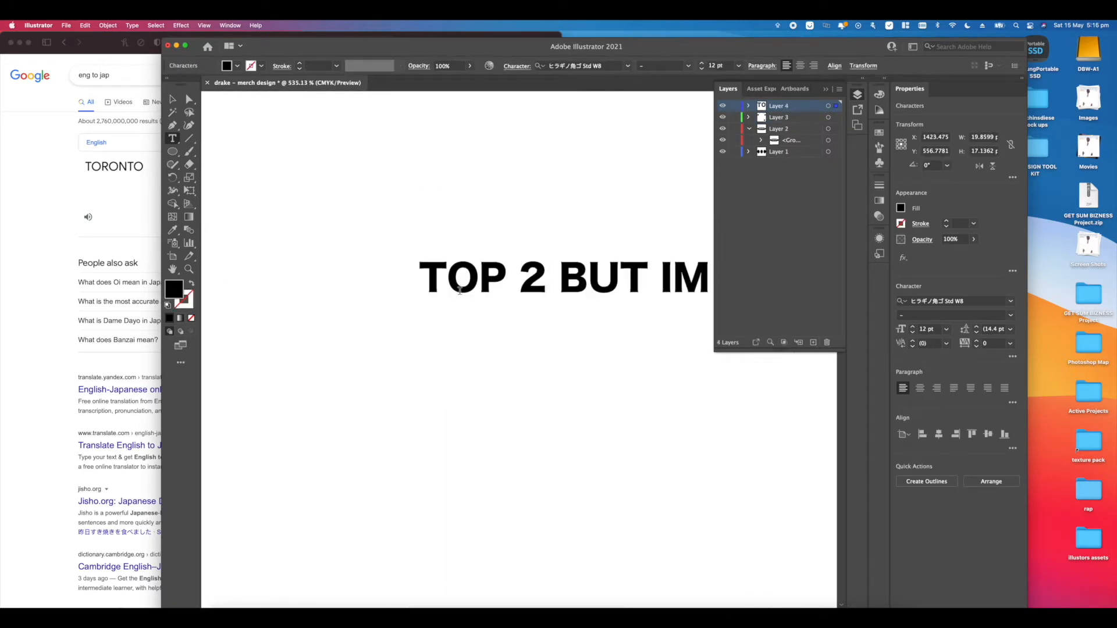
scroll(460, 290, "down", 8)
key("Escape")
- Resize the "TOP 2 BUT IM NOT 2" line to about the width of the OVO lettering and centre it under the oval
left_click_drag(492, 225, 466, 233)
left_click(444, 250)
scroll(443, 250, "up", 3)
left_click(445, 265)
scroll(466, 278, "down", 3)
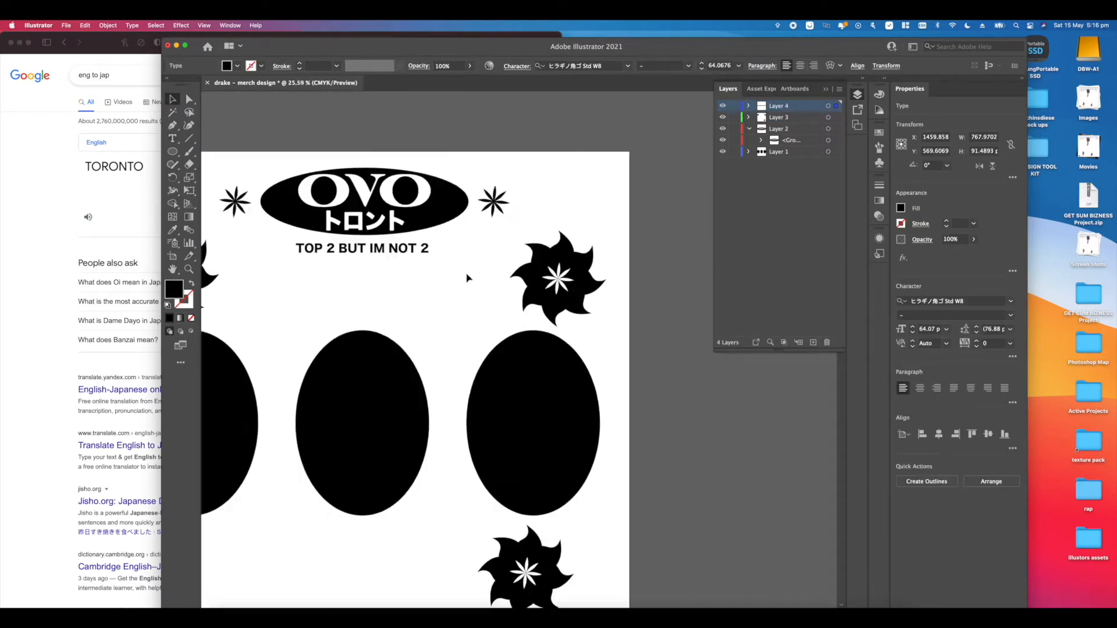
scroll(466, 278, "up", 1)
left_click_drag(376, 247, 429, 270)
left_click(379, 291)
scroll(378, 291, "down", 3)
left_click(409, 290)
- Add a second text line reading "OVO DRAKE - 2021" below the "TOP 2 BUT IM NOT 2" line
scroll(420, 279, "up", 5)
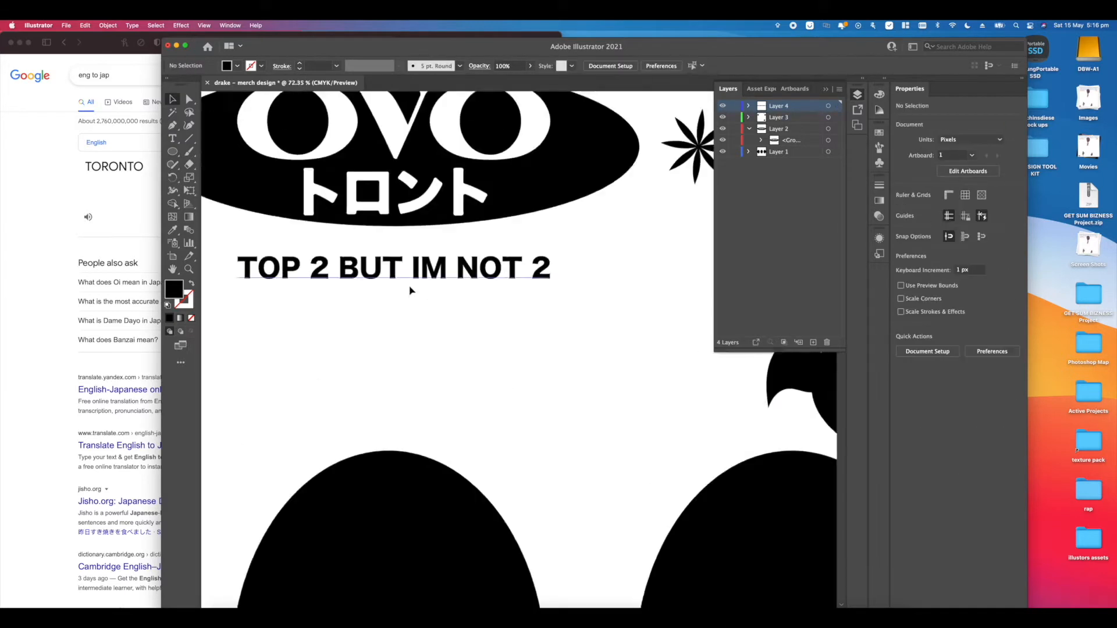
key("t")
scroll(410, 290, "down", 3)
scroll(546, 282, "up", 6)
left_click(464, 296)
type("OVO DRAKE - 2021")
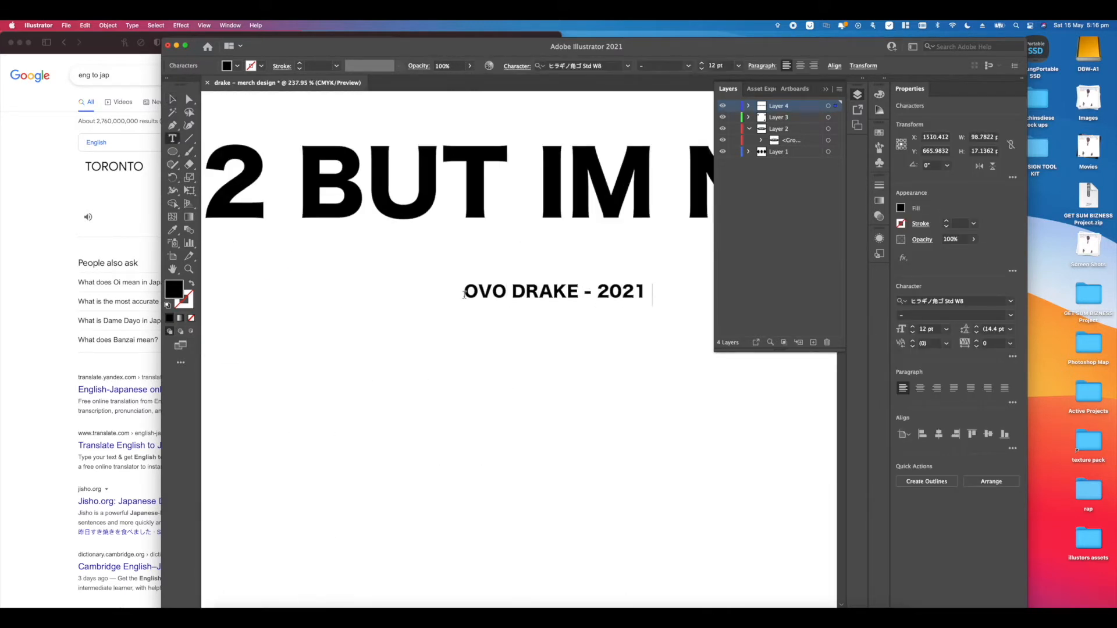
scroll(464, 296, "down", 6)
key("Escape")
- Scale the "OVO DRAKE - 2021" text up and centre it beneath the slogan
left_click_drag(466, 308, 557, 355)
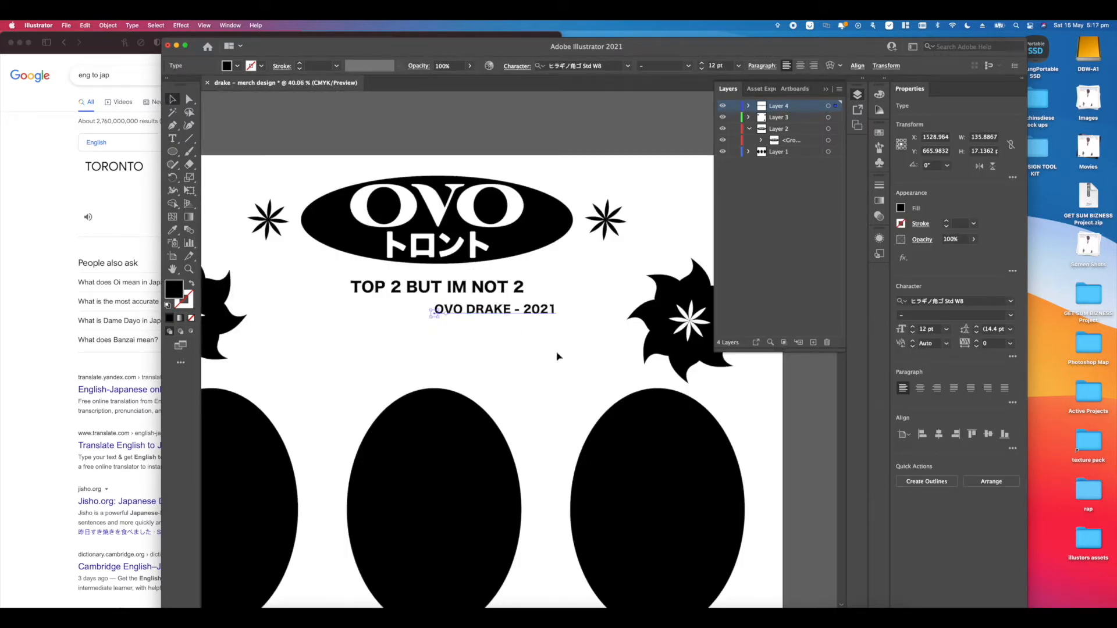
left_click_drag(518, 308, 461, 305)
left_click(490, 355)
- Move the lower pinwheel to the horizontal centre of the artboard, below the middle ellipse
scroll(490, 355, "down", 2)
scroll(489, 355, "up", 2)
scroll(489, 353, "down", 3)
mouse_move(566, 465)
left_mouse_down()
mouse_move(478, 479)
mouse_move(525, 457)
left_mouse_up()
left_click(438, 473)
scroll(454, 473, "up", 3)
scroll(523, 442, "down", 3)
- Examine the overall layout of the merch design at different magnifications
key("super+Tab")
key("super+Tab")
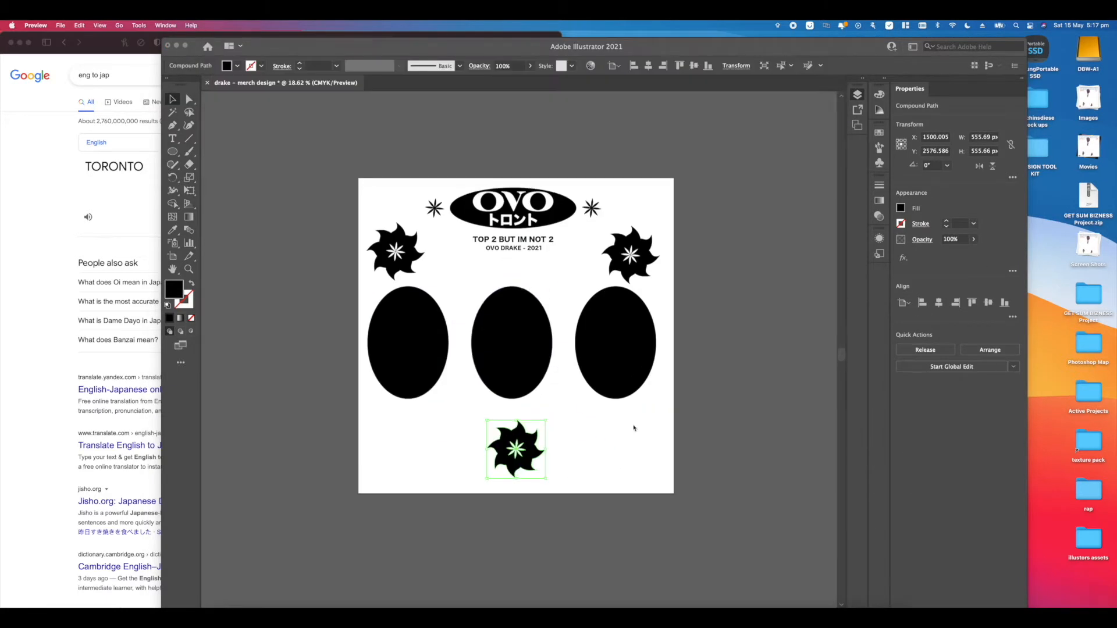
left_click(634, 429)
scroll(634, 429, "up", 3)
scroll(526, 294, "down", 5)
scroll(529, 259, "up", 5)
scroll(587, 203, "down", 3)
scroll(463, 194, "up", 4)
scroll(464, 155, "down", 3)
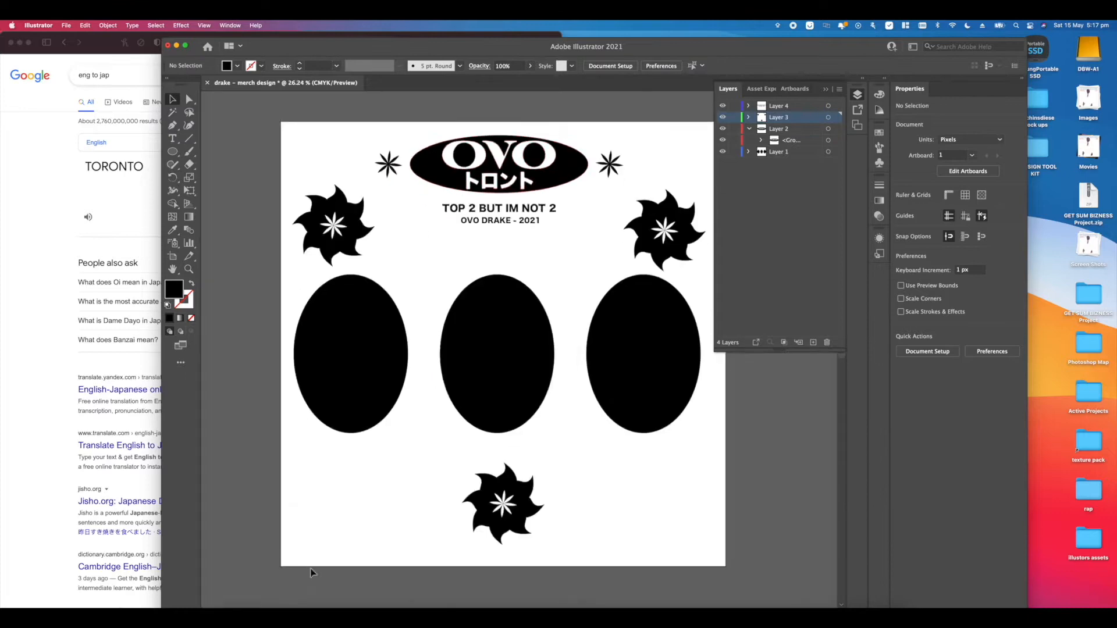
- Switch to Safari and run a Google image search for "DRAKE"
left_click(117, 567)
left_click(280, 42)
type("DRAKE")
key("Return")
left_click(161, 102)
left_click(119, 102)
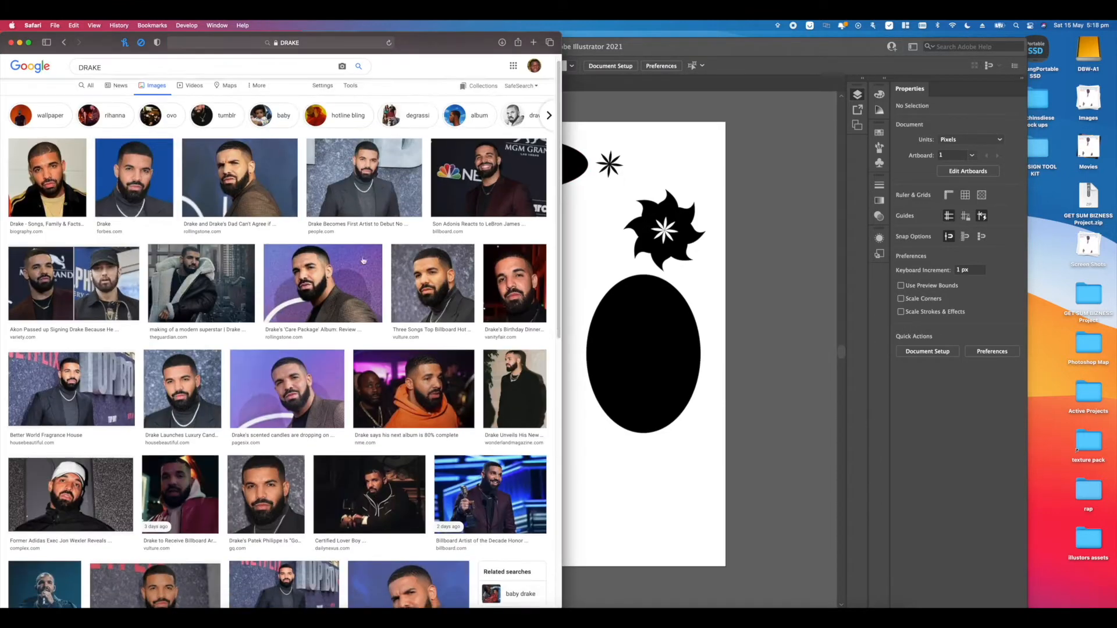
- Save the Sky News photo of Drake holding an award and place it from Downloads over the left ellipse in Illustrator
scroll(219, 287, "down", 10)
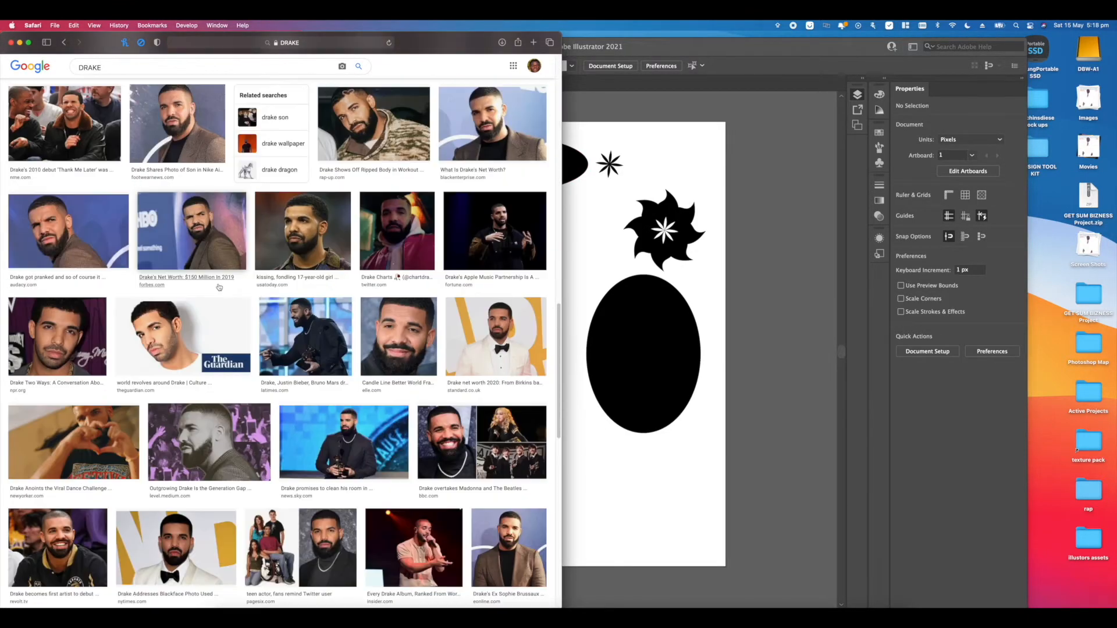
left_click(343, 442)
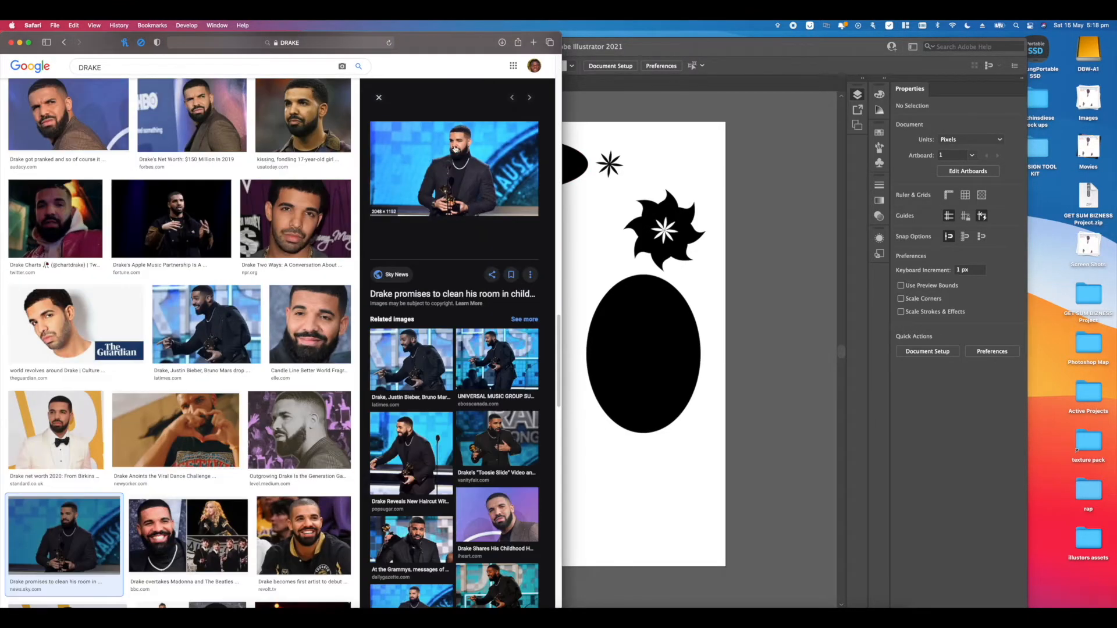
left_click(494, 299)
left_click(640, 300)
key("super+Tab")
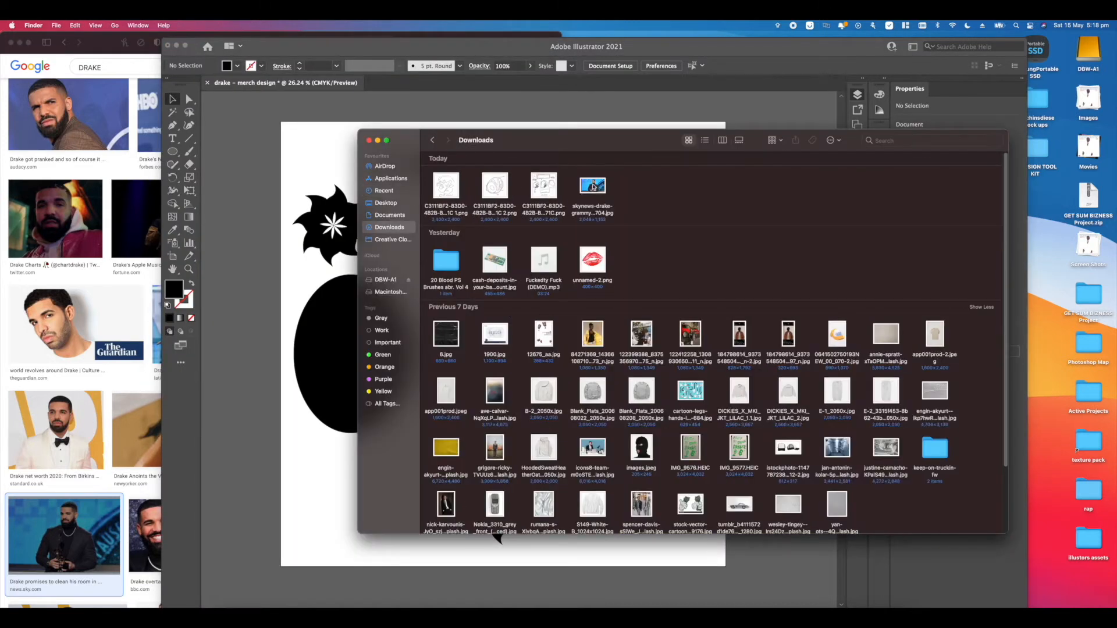
left_click_drag(593, 188, 361, 446)
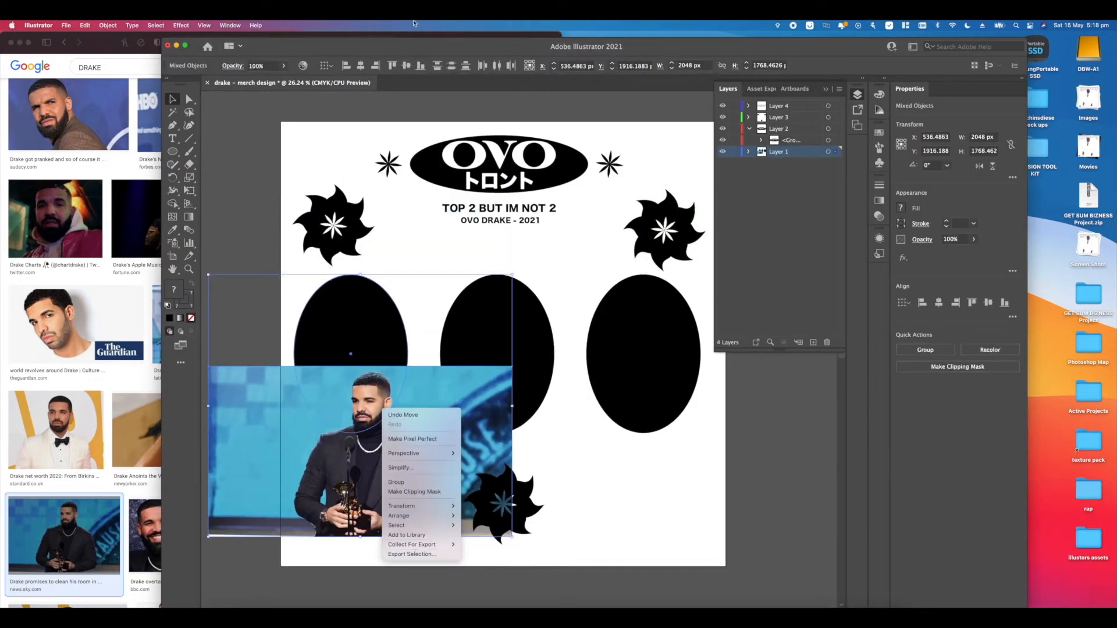
- Try to make a clipping mask from the Drake photo and the left ellipse
left_click(256, 25)
left_click(275, 80)
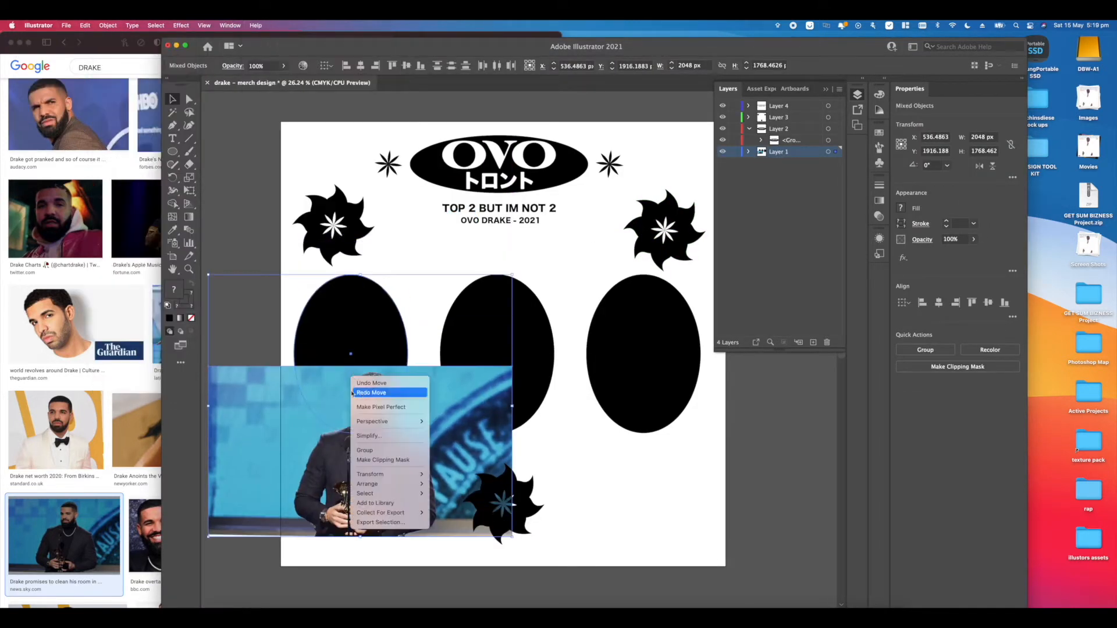
left_click(383, 460)
left_click(699, 344)
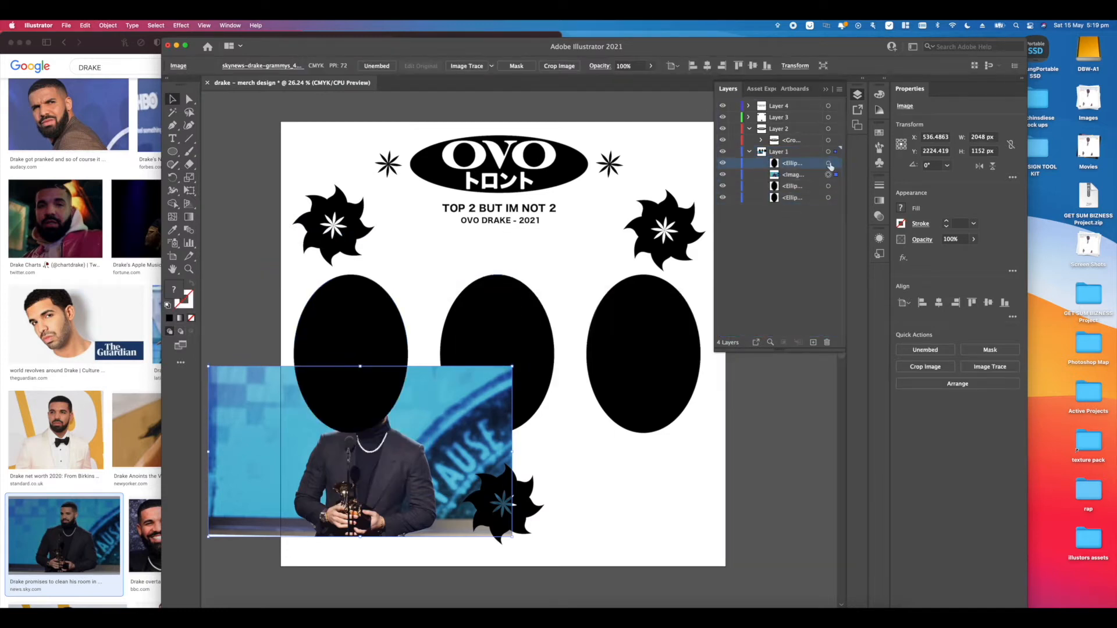
- Clip the Drake photo to the left ellipse with his head and torso framed inside, and lock the clip group
left_click(352, 438)
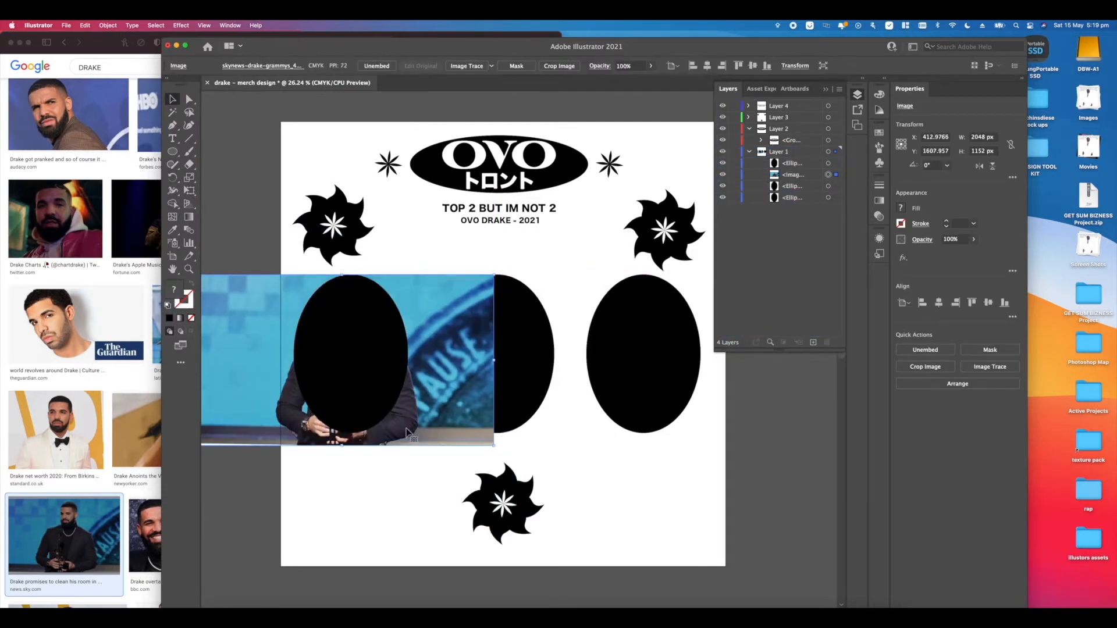
left_click(547, 309)
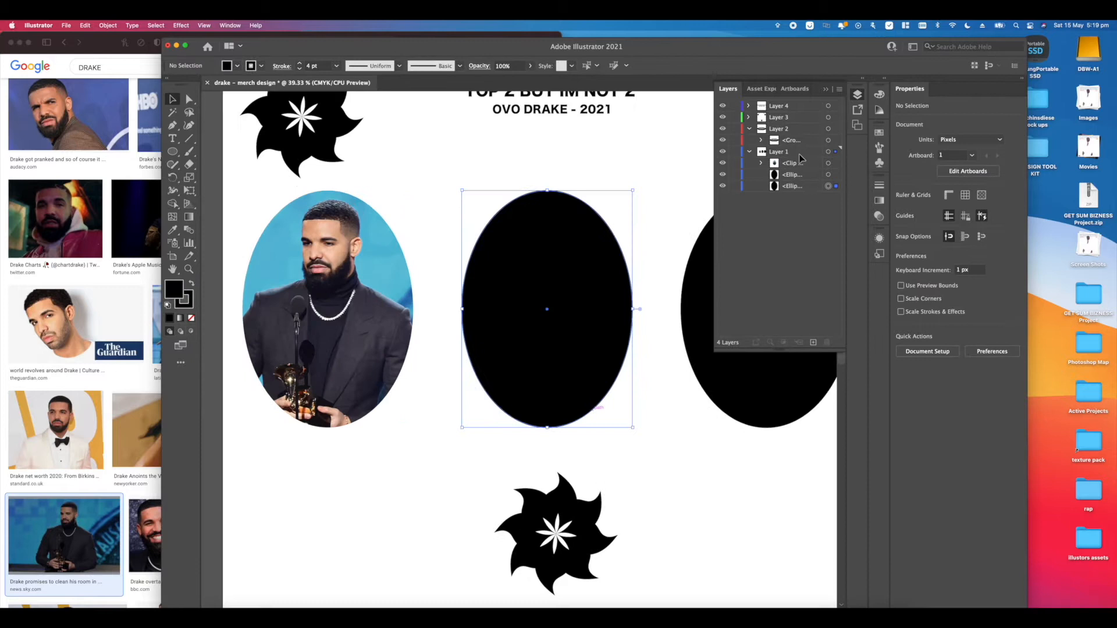
left_click(424, 177)
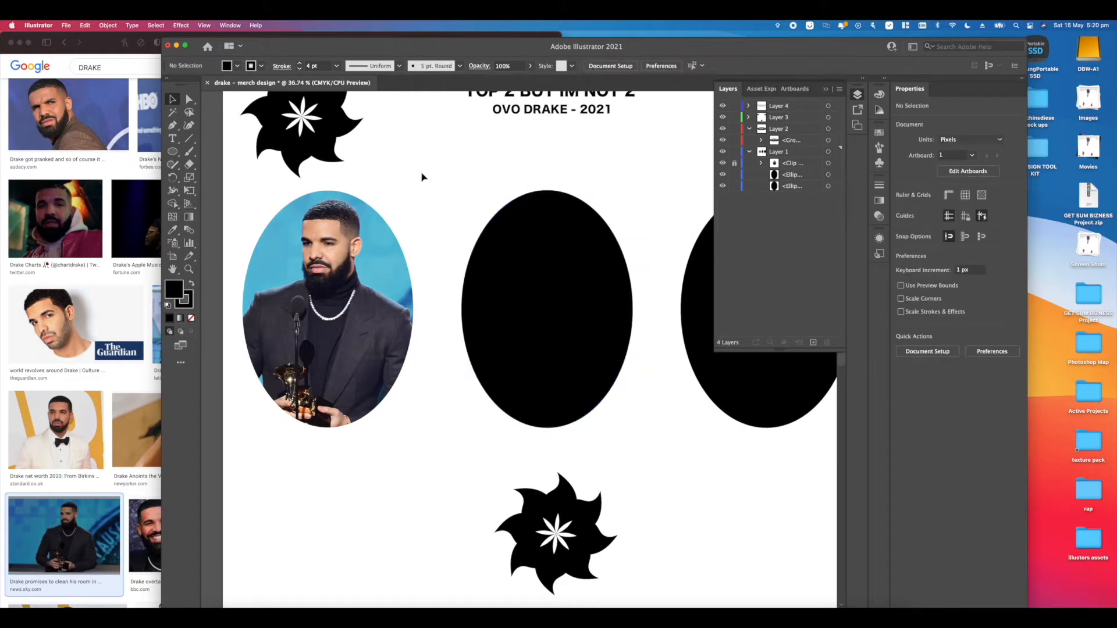
scroll(425, 177, "down", 3)
- In Safari, search Google Images for "drake's influences" and look through the Spinoff article for usable pictures
scroll(98, 90, "up", 10)
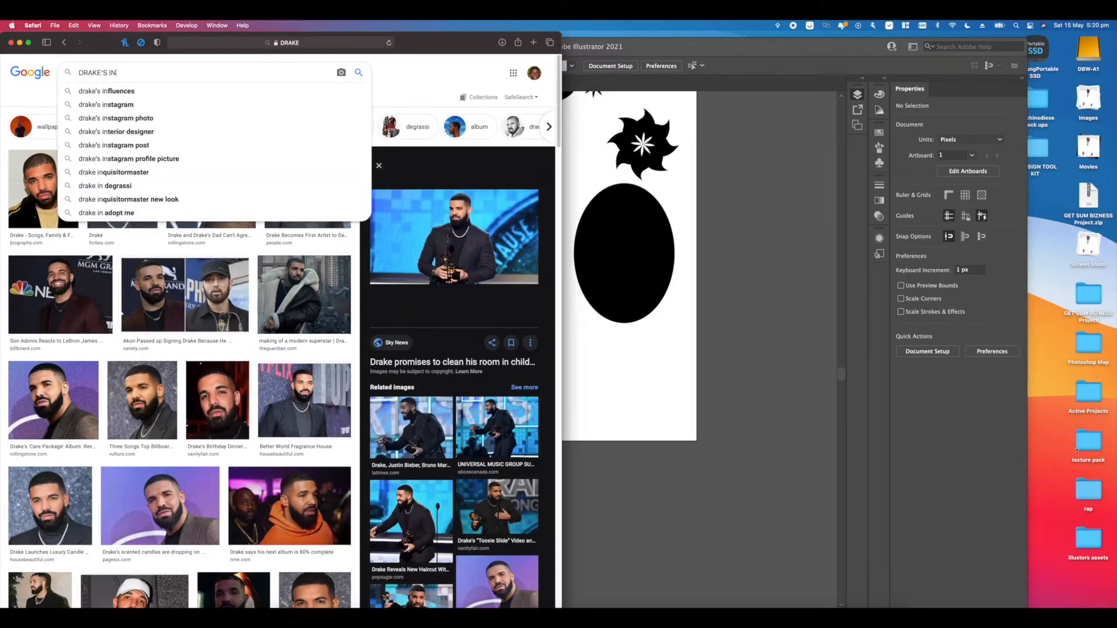
key("Return")
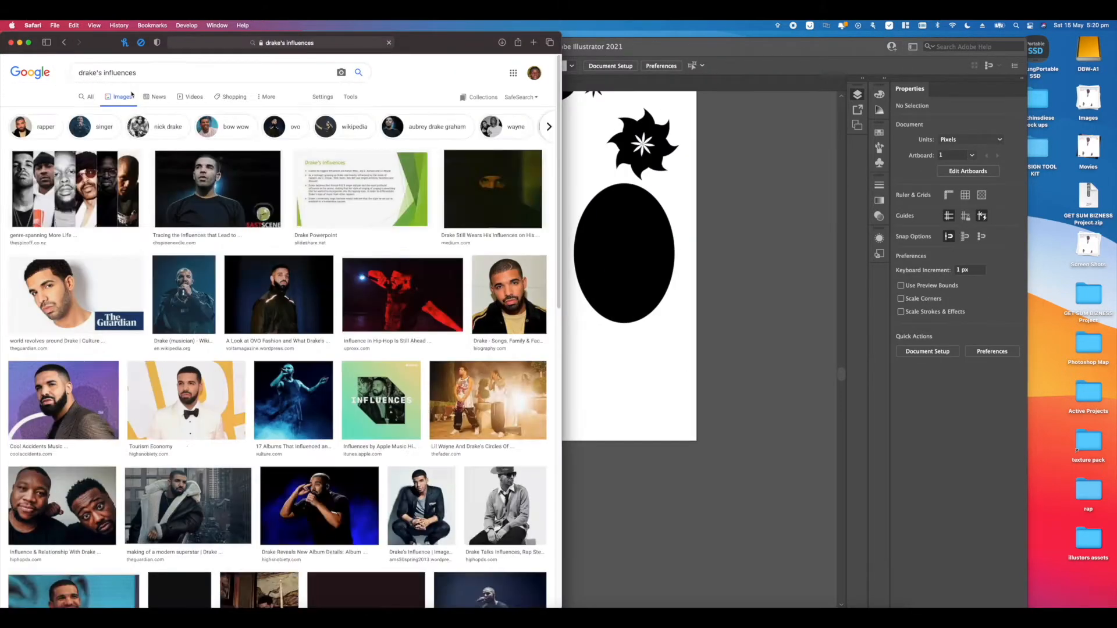
left_click(74, 186)
left_click(395, 280)
scroll(395, 280, "down", 15)
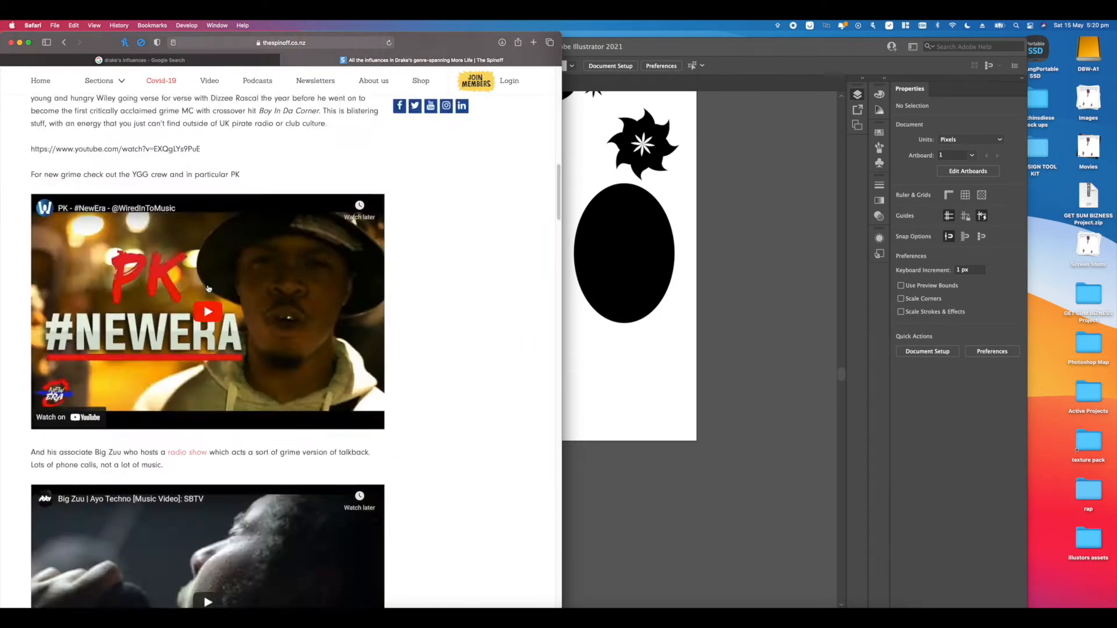
key("super+w")
- Search Google Images for "drake's OWL"
left_click_drag(147, 67, 79, 68)
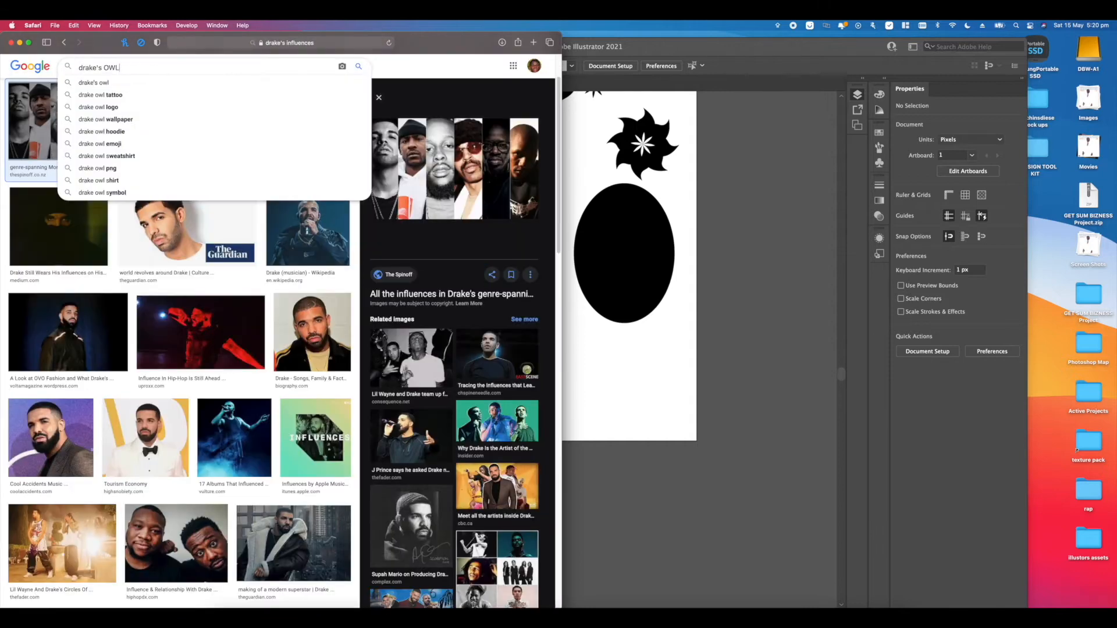
type("OWL")
key("Return")
- Search Unsplash for "owl" and save the photo of the barn owl standing in grass
left_click(274, 244)
type("owl")
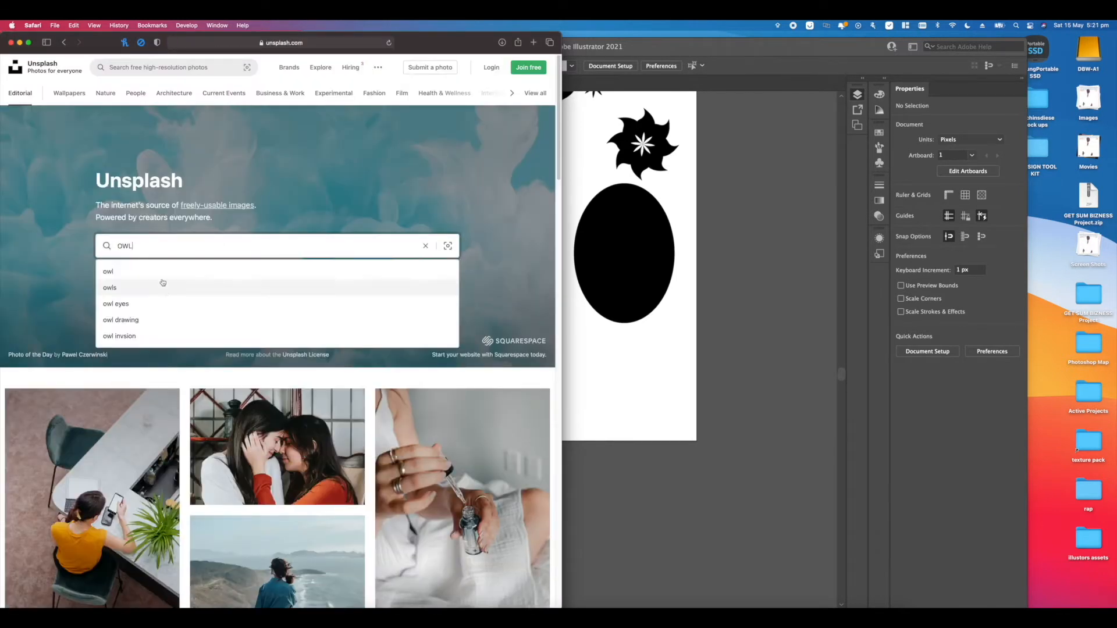
key("Return")
scroll(175, 349, "down", 10)
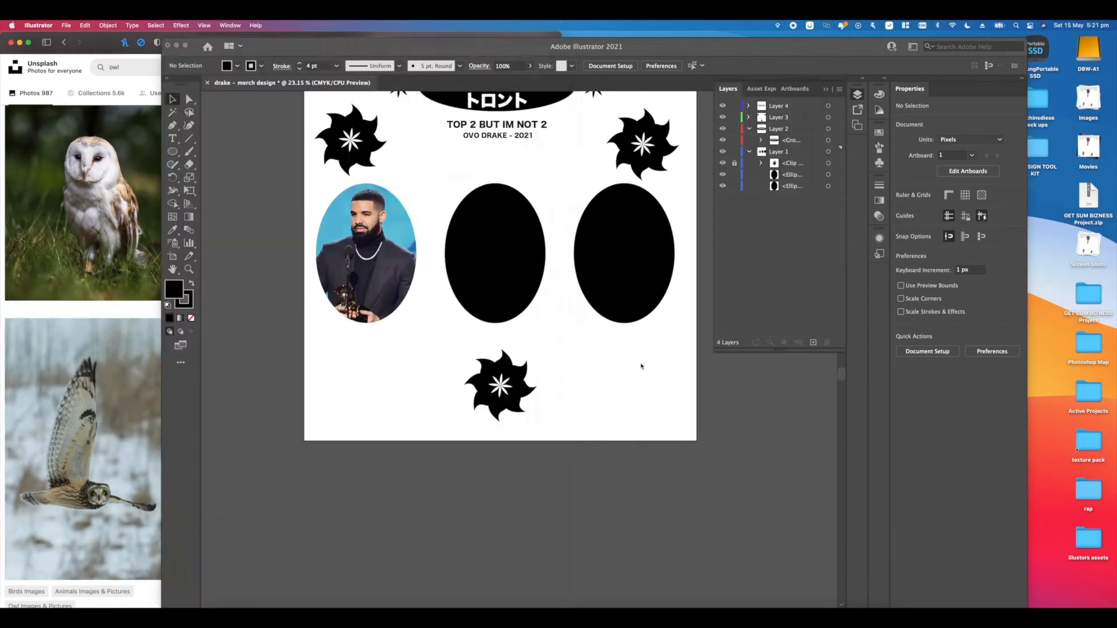
- Place the barn owl photo from Downloads into the Illustrator merch design and scale it down over the middle ellipse
left_click(224, 607)
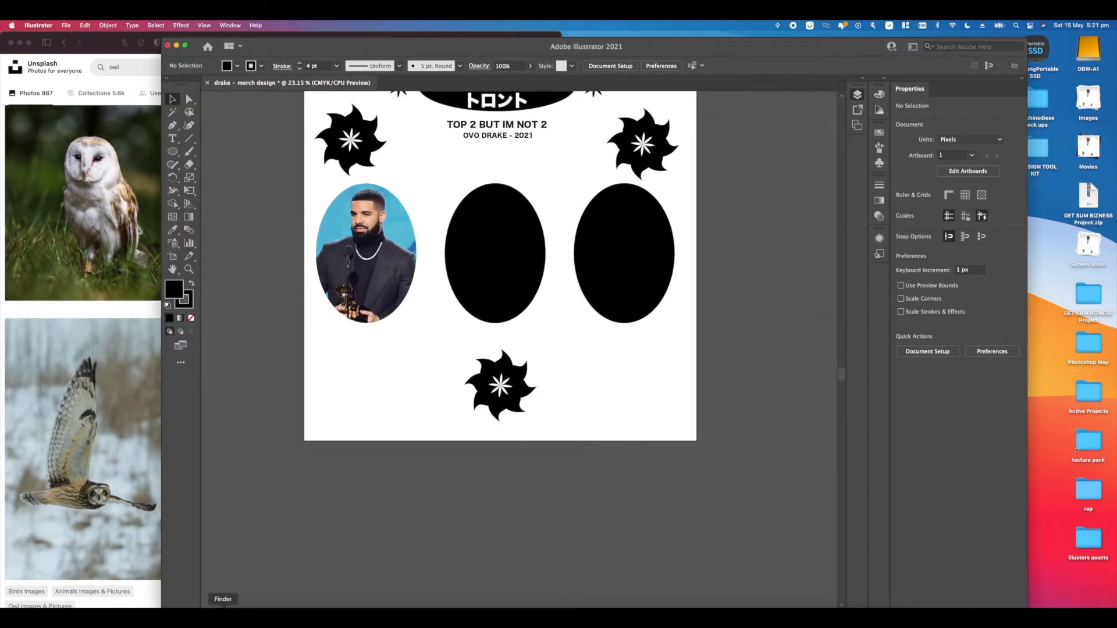
left_click_drag(439, 187, 306, 357)
left_click_drag(382, 331, 495, 269)
scroll(528, 341, "down", 5)
key("super+shift+a")
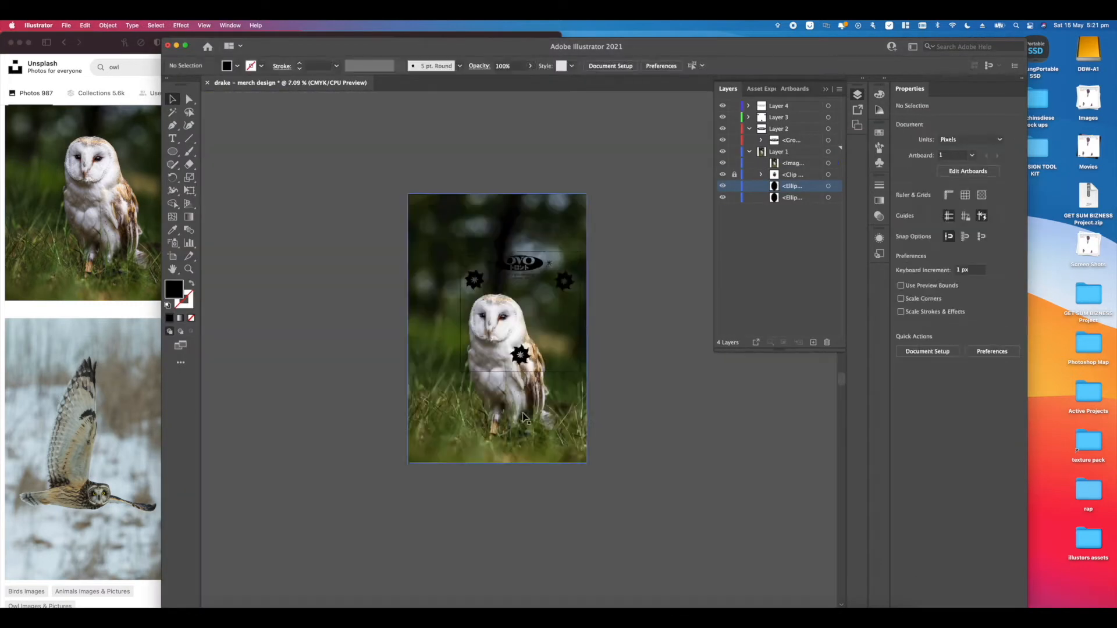
scroll(530, 409, "up", 1)
left_click(530, 409)
left_click_drag(597, 155, 444, 400)
scroll(532, 298, "up", 3)
- Clip the owl photo to the middle ellipse with the whole bird framed inside
left_click(829, 186)
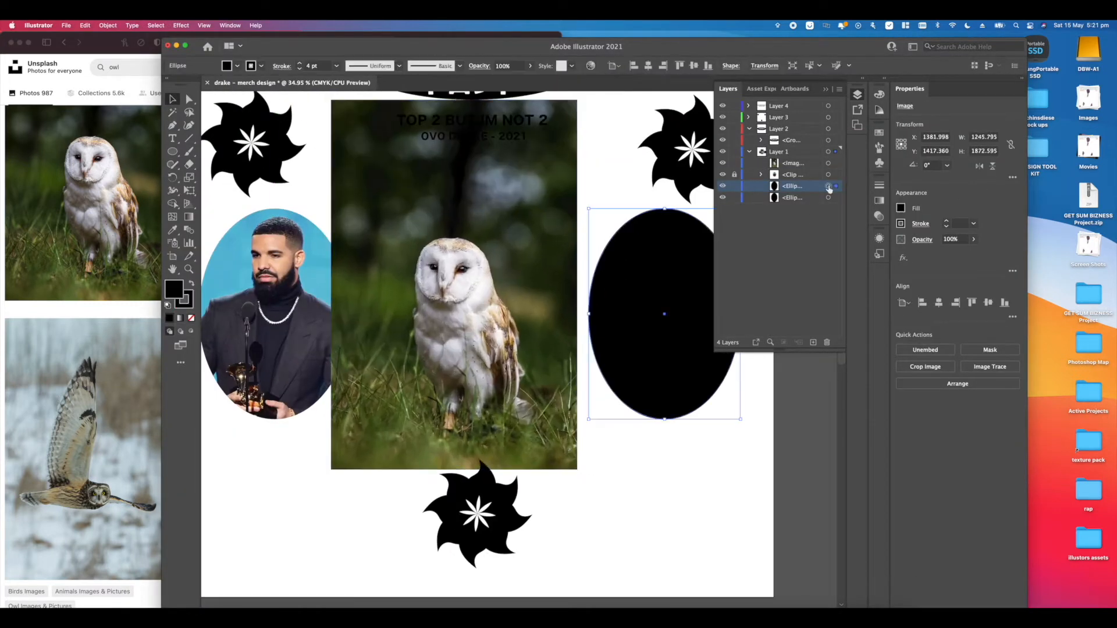
left_click(527, 368)
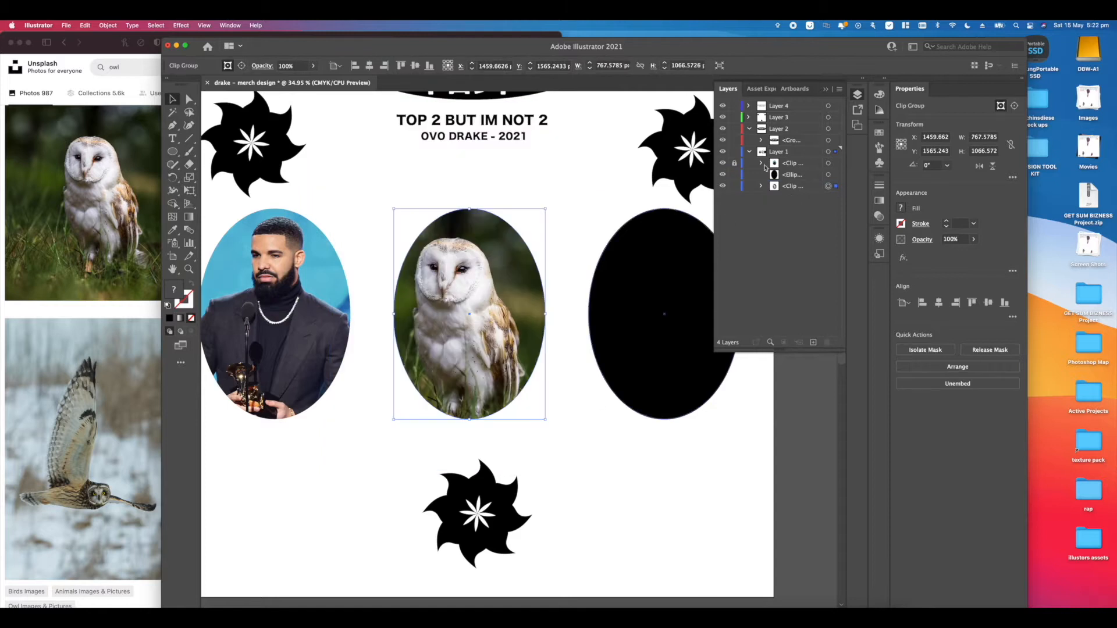
left_click_drag(472, 315, 474, 315)
left_click(522, 409)
scroll(518, 407, "down", 3)
- In Safari, search Unsplash for "toronto cn tower" and download the photo of the tower against a white sky
left_click(135, 55)
scroll(135, 56, "up", 10)
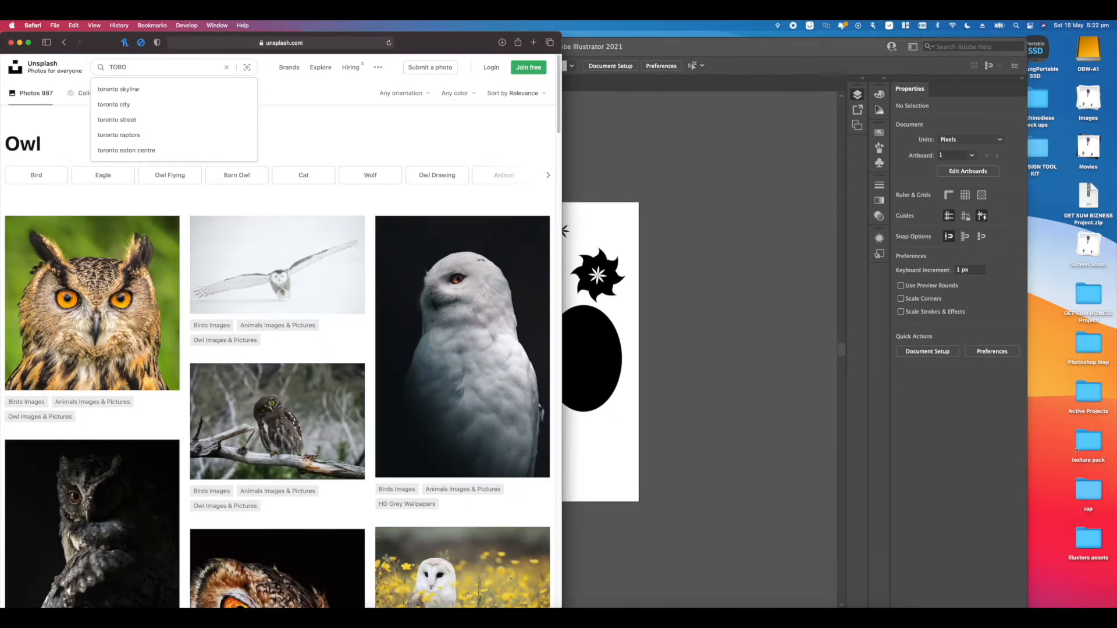
left_click(134, 89)
type("tower")
key("Return")
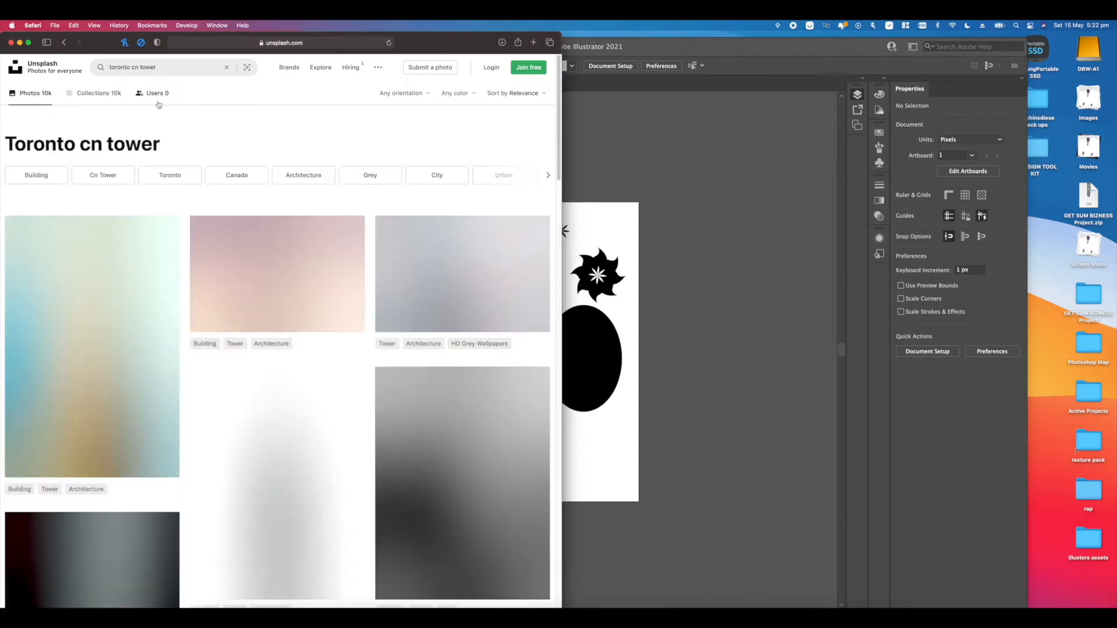
scroll(164, 433, "down", 15)
left_click(163, 429)
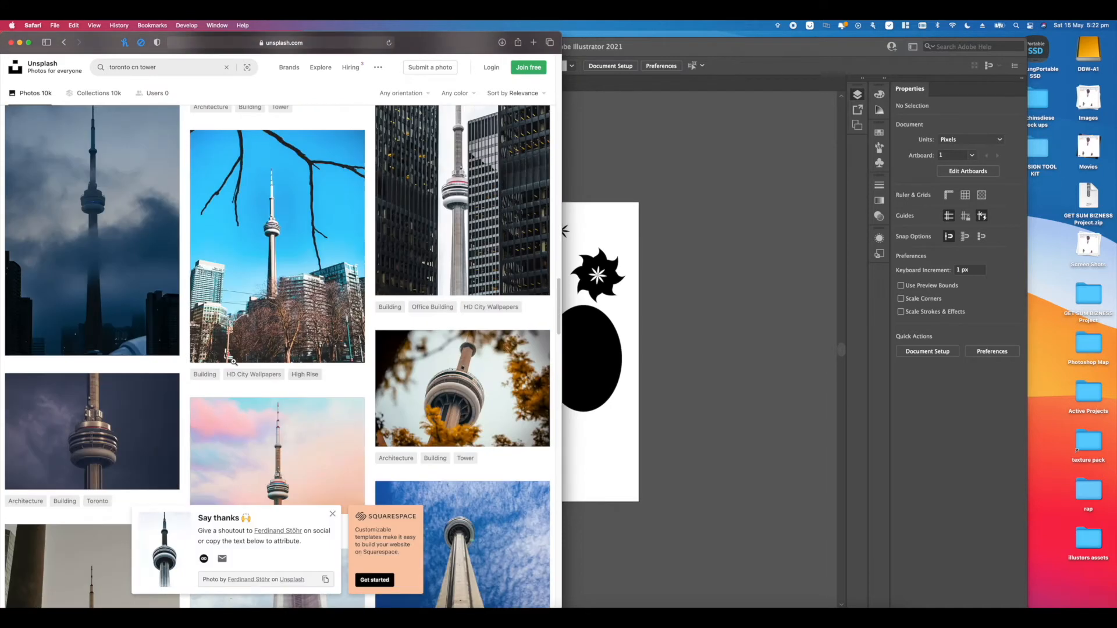
- Place the white-sky CN Tower photo from Downloads into the Illustrator design and scale it down over the right ellipse
left_click(574, 428)
key("super+0")
left_click(223, 607)
left_click_drag(643, 193, 335, 296)
left_click_drag(349, 319, 594, 338)
left_click_drag(416, 102, 559, 290)
left_click_drag(707, 368, 652, 308)
left_click(698, 274)
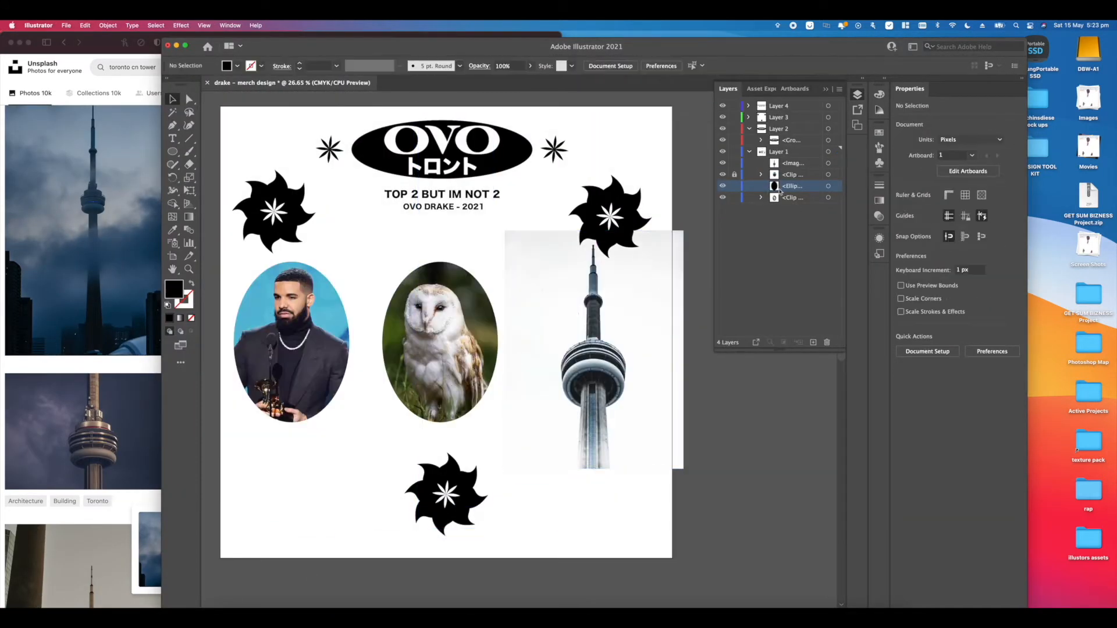
- Reorder the tower photo and right ellipse in Layer 1 and clip the photo to that ellipse
left_click_drag(803, 163, 814, 191)
left_click(611, 314)
left_click(671, 247, "shift")
key("super+7")
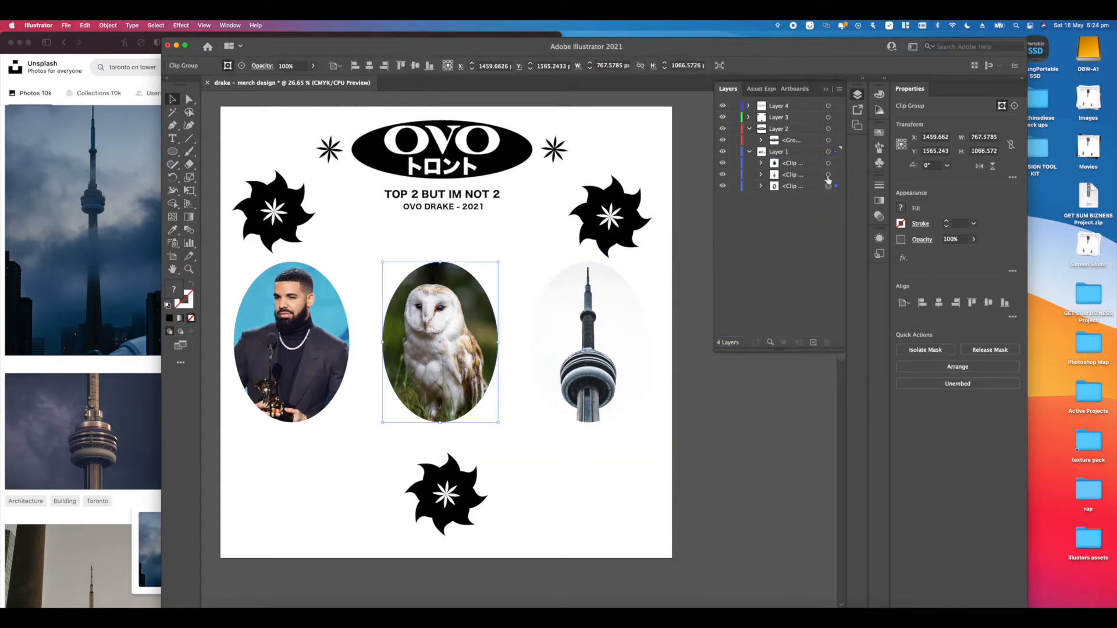
- Try swapping the owl and Drake ellipses so that Drake sits in the middle
left_click(441, 347)
mouse_move(439, 342)
left_mouse_down()
mouse_move(290, 343)
mouse_move(454, 339)
left_mouse_up()
left_click_drag(454, 339, 453, 339)
left_click(526, 429)
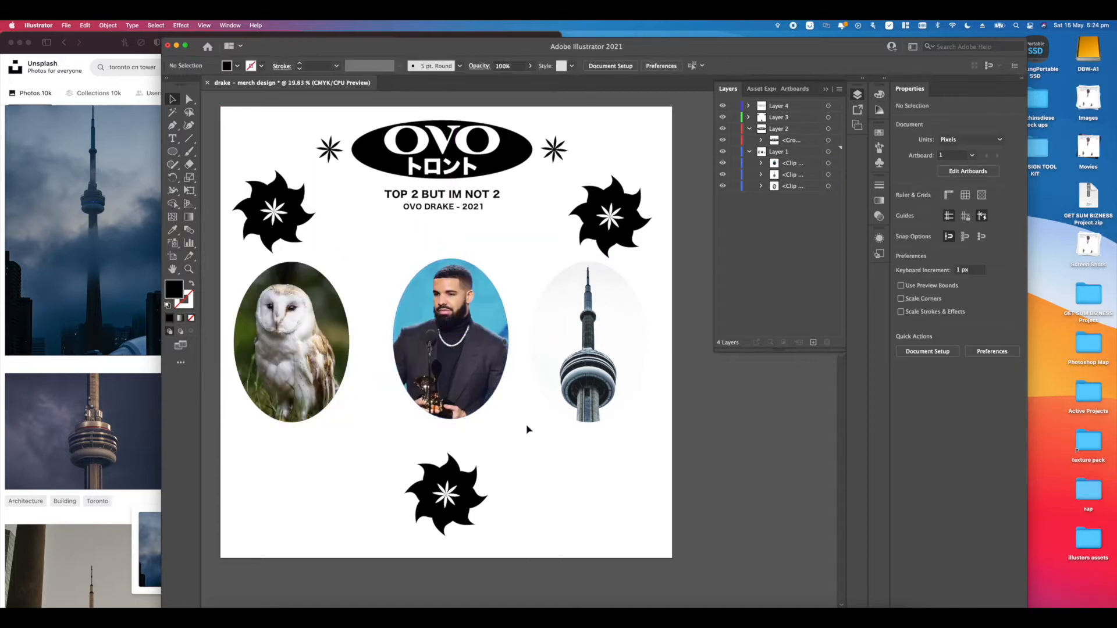
scroll(541, 332, "down", 5)
scroll(470, 343, "up", 5)
scroll(407, 399, "right", 4)
- Undo the swap of the owl and Drake ellipses
key("super+z")
key("super+z")
key("super+z")
key("super+z")
key("super+z")
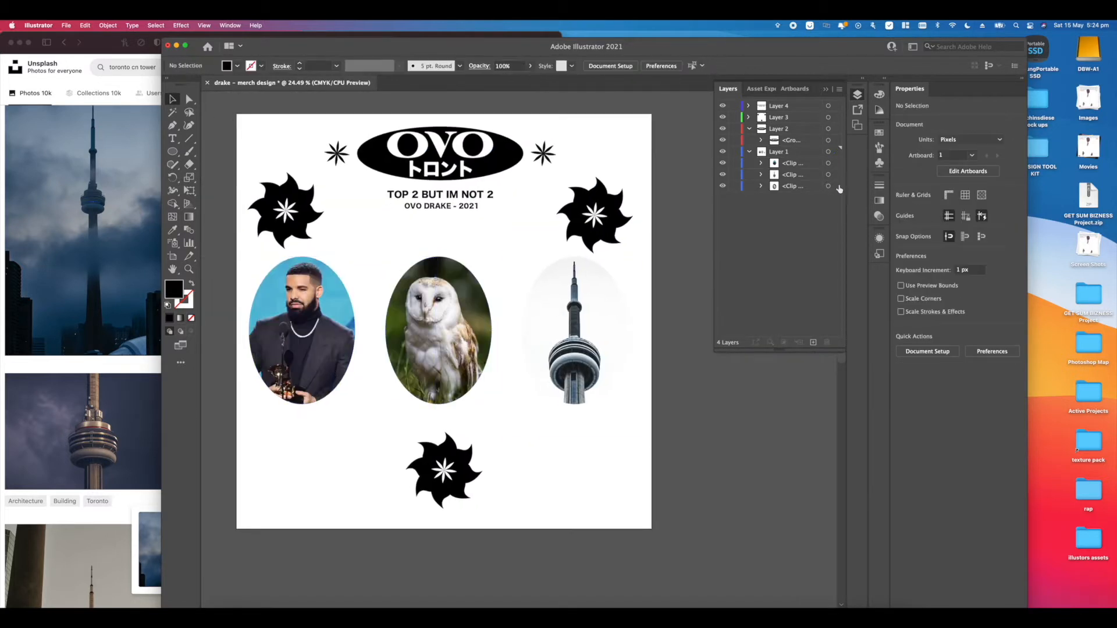
- Give the three photo ellipses a black 23 pt outline
left_click(946, 221)
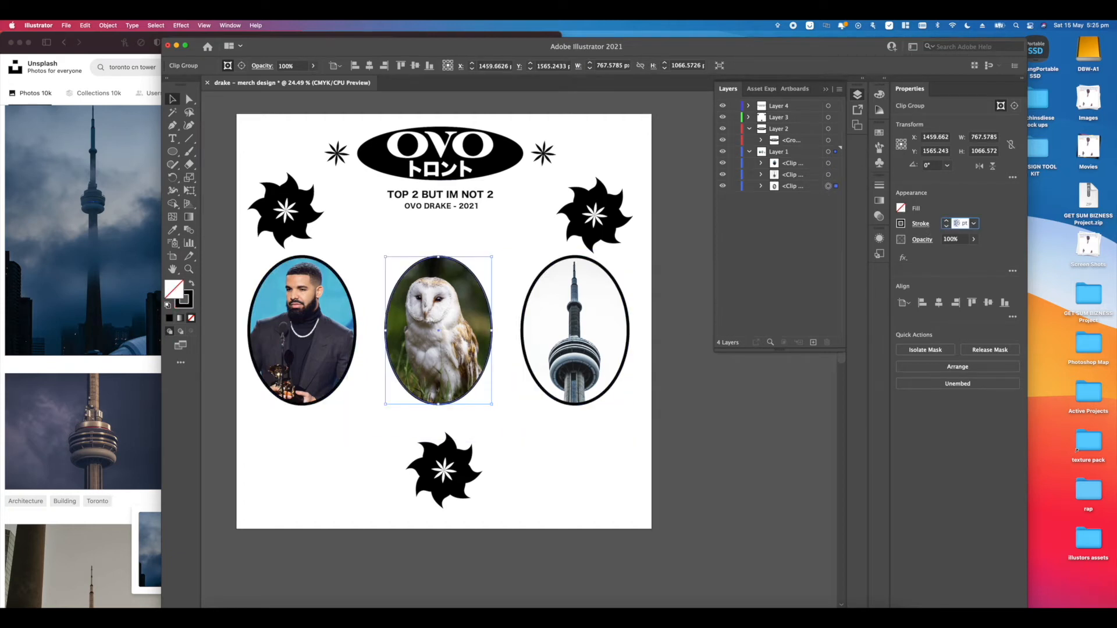
type("23")
key("Return")
left_click(553, 448)
scroll(520, 426, "up", 4)
scroll(524, 429, "down", 5)
scroll(602, 387, "up", 2)
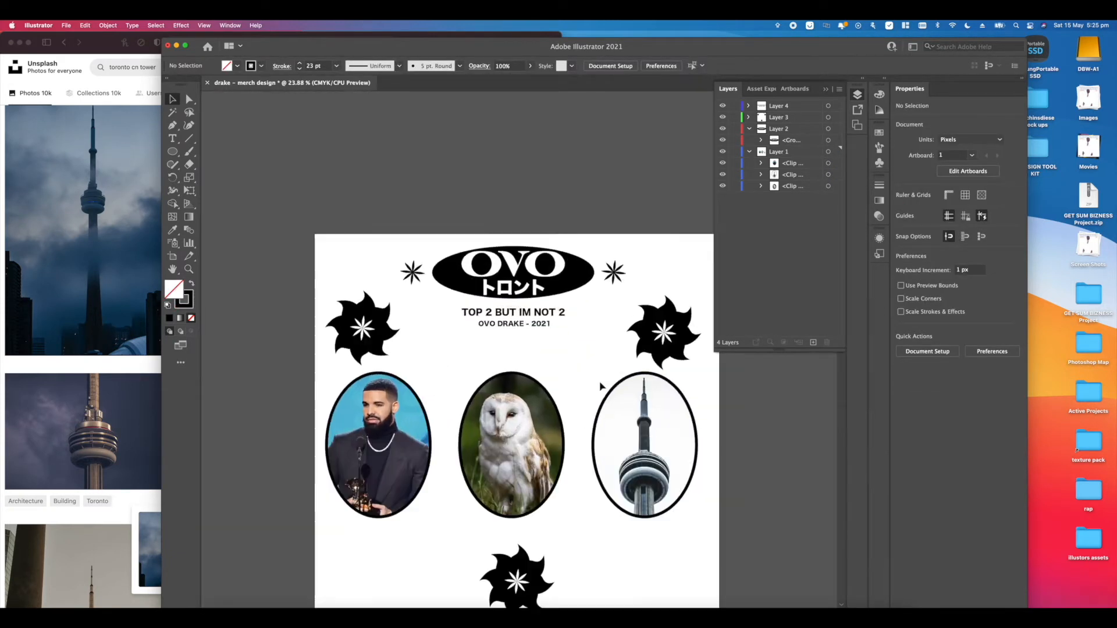
scroll(601, 387, "down", 2)
- In Safari, search Google Images for "TORONTO MAP BLACK WHITE" and look through the map results
left_click(285, 607)
key("super+l")
type("TORONTO MAP")
key("Return")
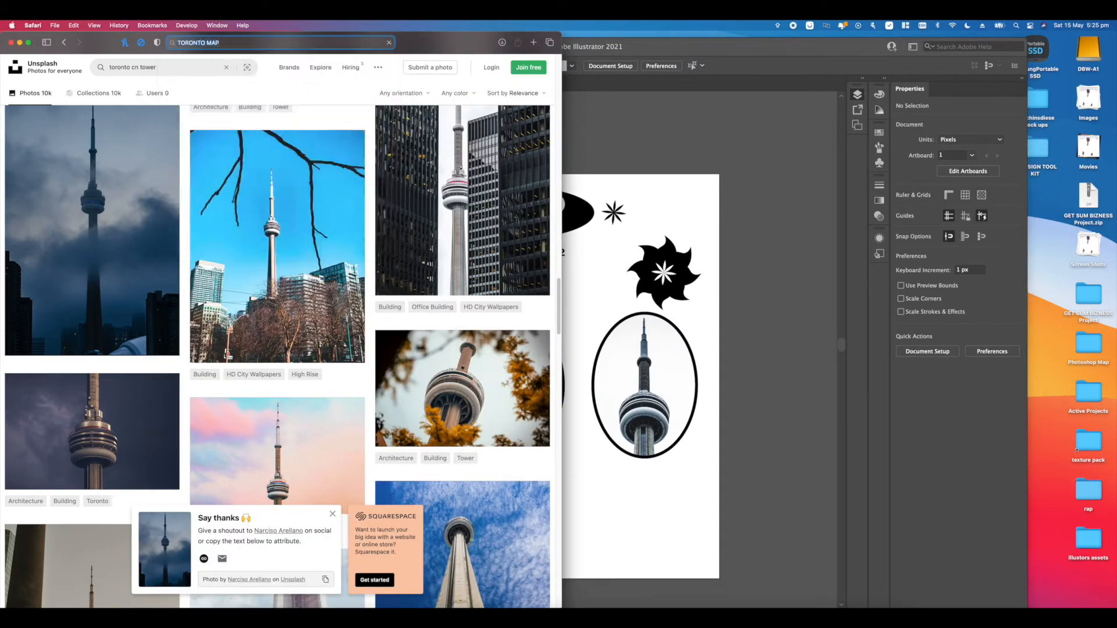
left_click(175, 73)
type("BLACK WHITE")
key("Return")
left_click(192, 137)
left_click(119, 100)
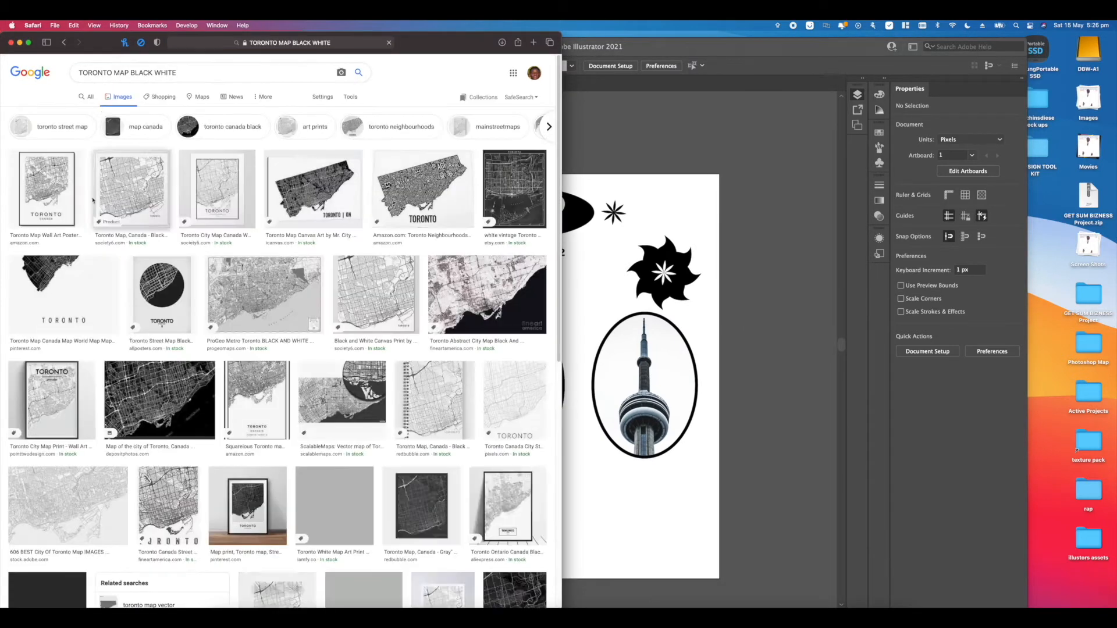
left_click(64, 198)
scroll(93, 200, "down", 10)
- From the Desktop folder vecteezy_set-of-globus-icons-vector_134219, open Free Globus Icons Vector.jpg in Illustrator and close it again
left_click(591, 517)
key("super+Tab")
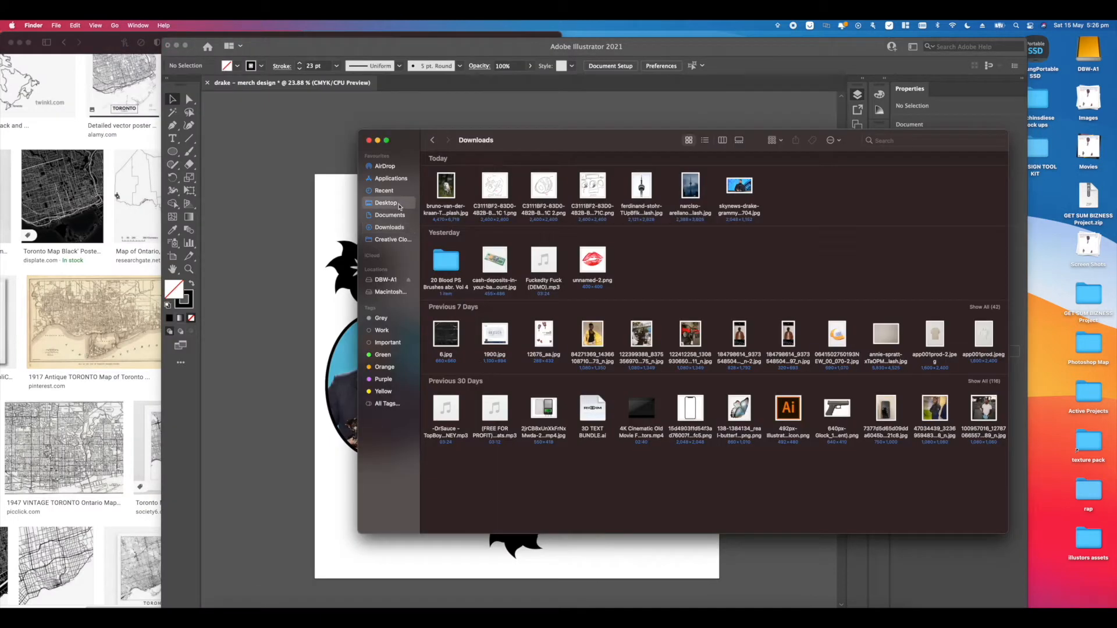
left_click(387, 203)
double_click(546, 185)
right_click(505, 171)
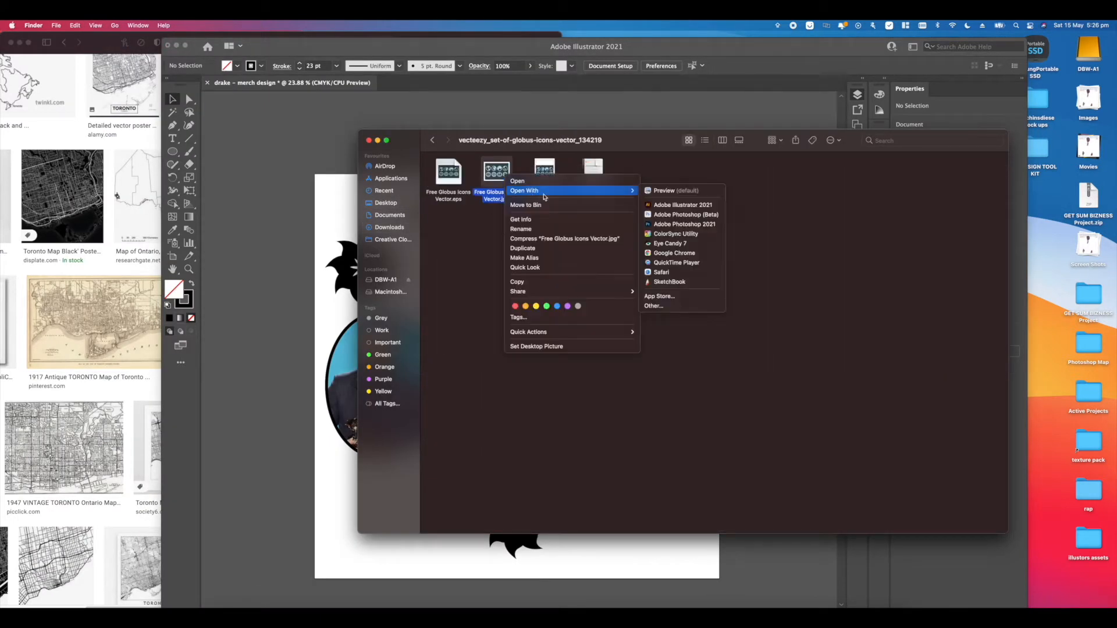
left_click(644, 200)
double_click(787, 119)
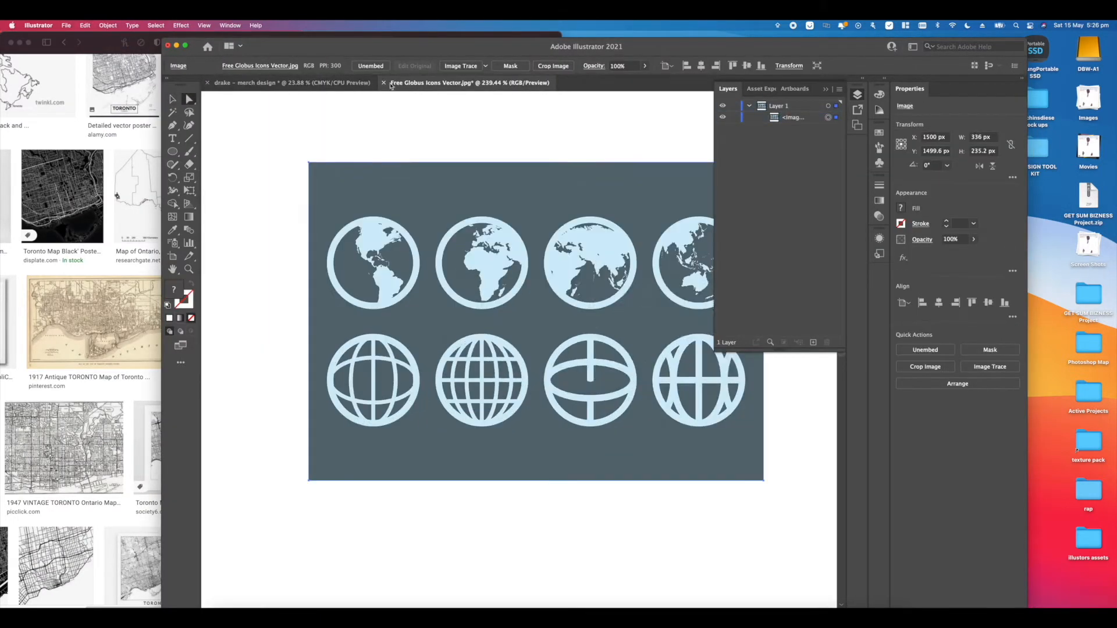
left_click(384, 82)
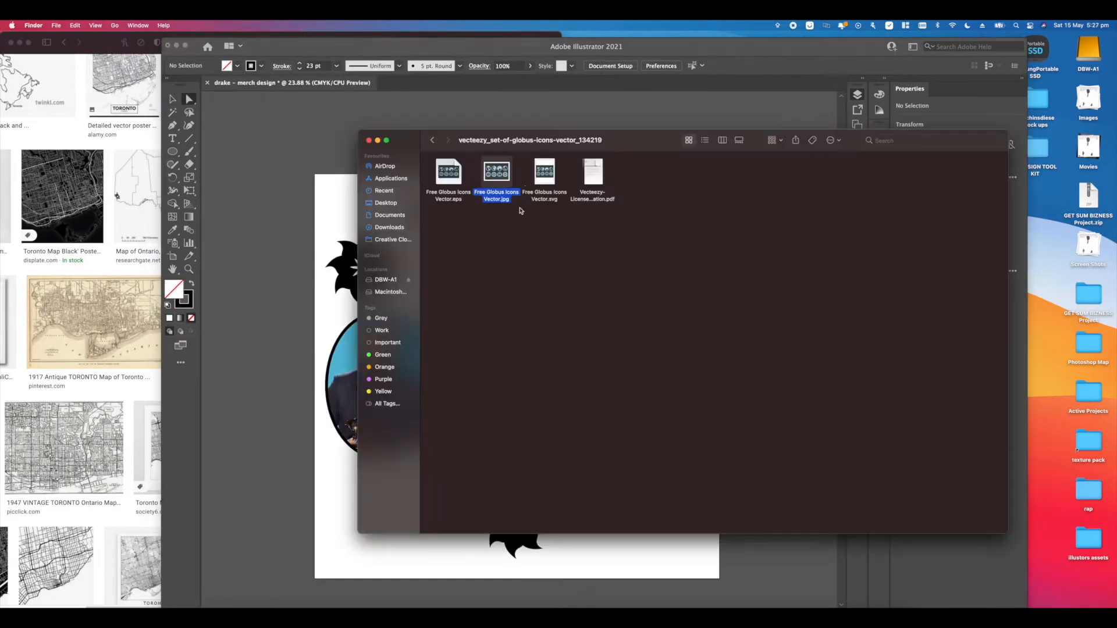
- Open Free Globus Icons Vector.svg and copy the last globe of the lower row into the drake - merch design document
double_click(448, 177)
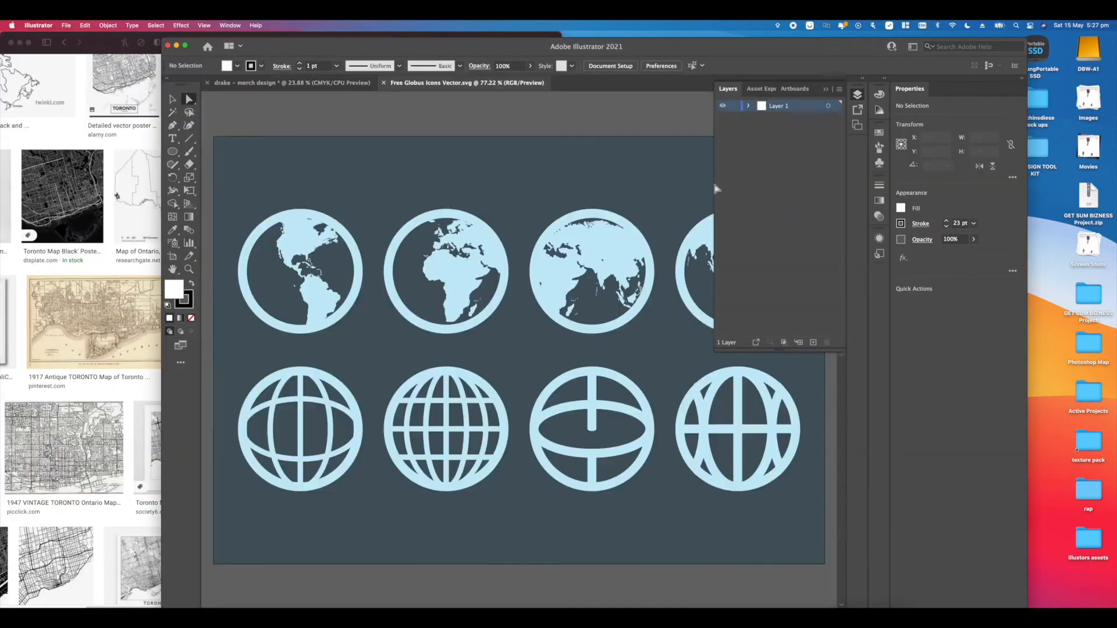
left_click_drag(595, 345, 394, 452)
left_click(720, 437)
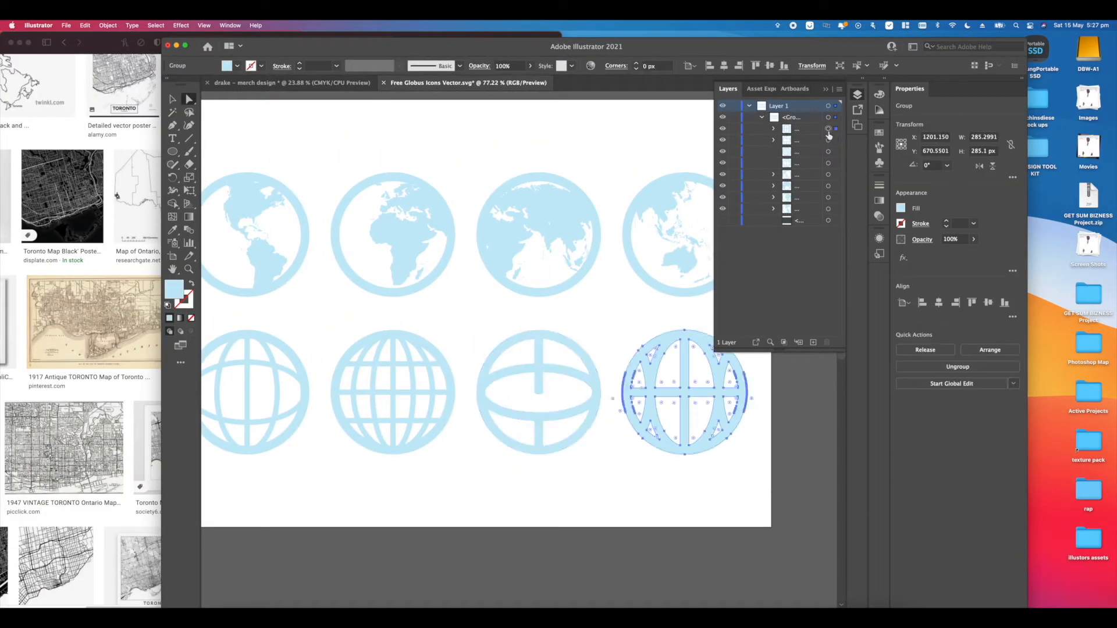
key("v")
key("super+c")
key("ctrl+Tab")
key("super+v")
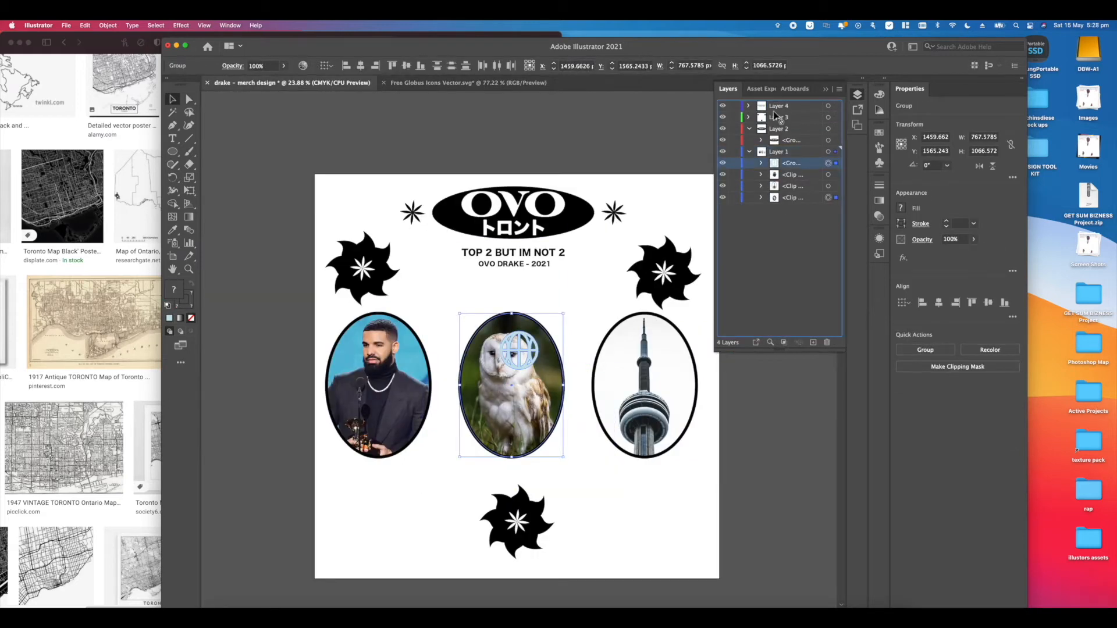
- Move the pasted globe onto a new layer above Layer 4
left_click(828, 152)
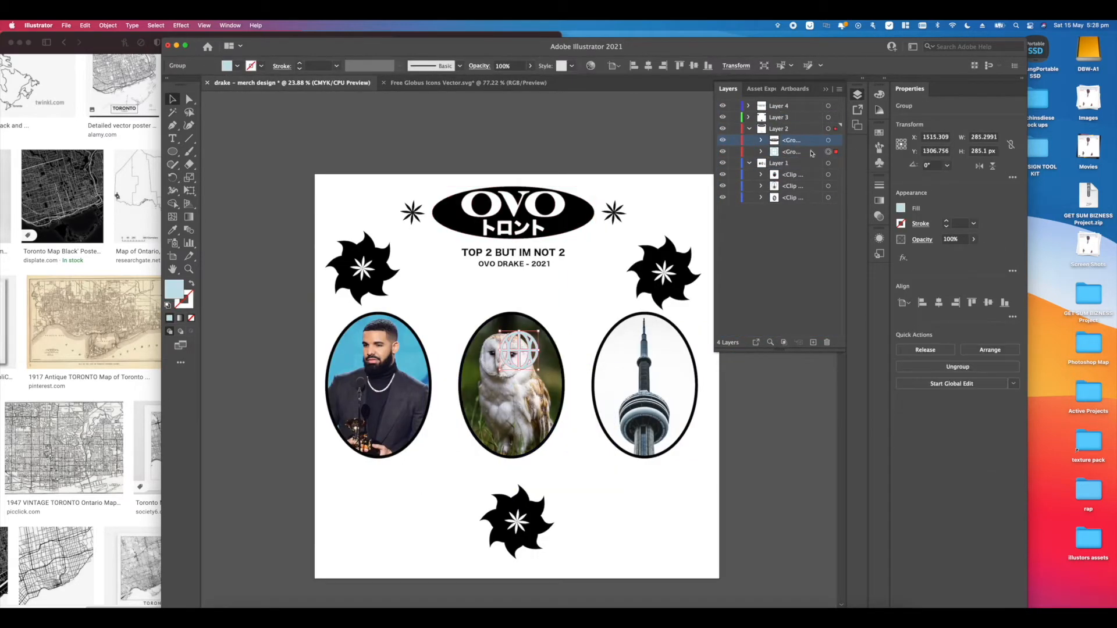
key("super+x")
left_click(797, 105)
left_click(813, 342)
key("super+v")
- Try enlarging the globe and stretching it into a wide oval across the lower part of the artboard
left_click_drag(539, 370, 649, 480)
left_click_drag(625, 456, 570, 504)
left_click_drag(591, 454, 778, 454)
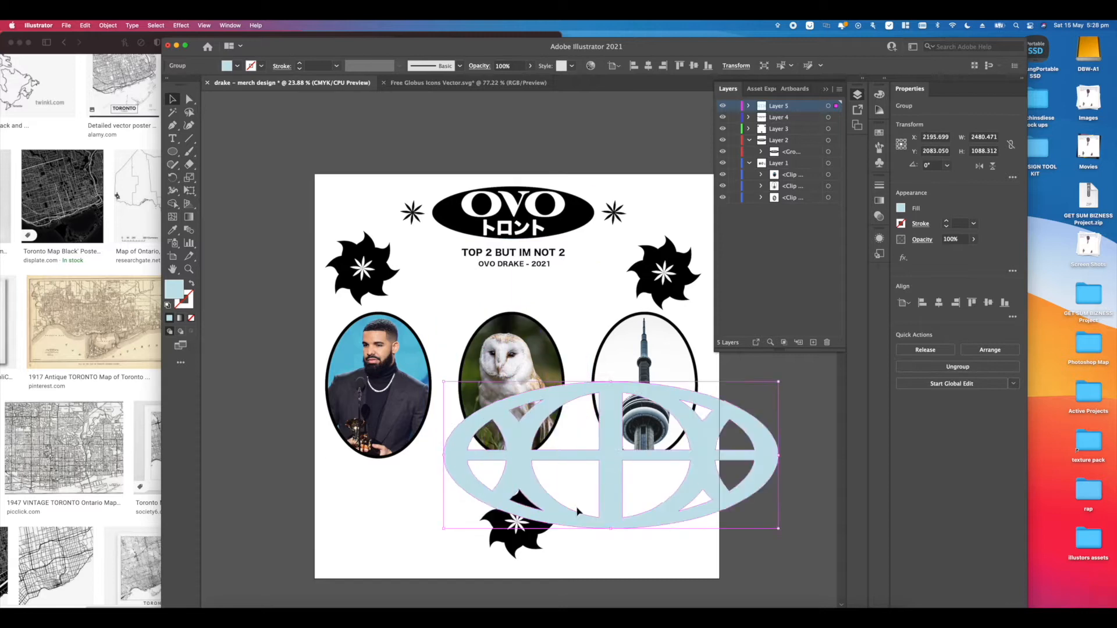
left_click_drag(577, 511, 481, 562)
scroll(208, 190, "down", 1)
scroll(208, 190, "down", 2)
key("super+z")
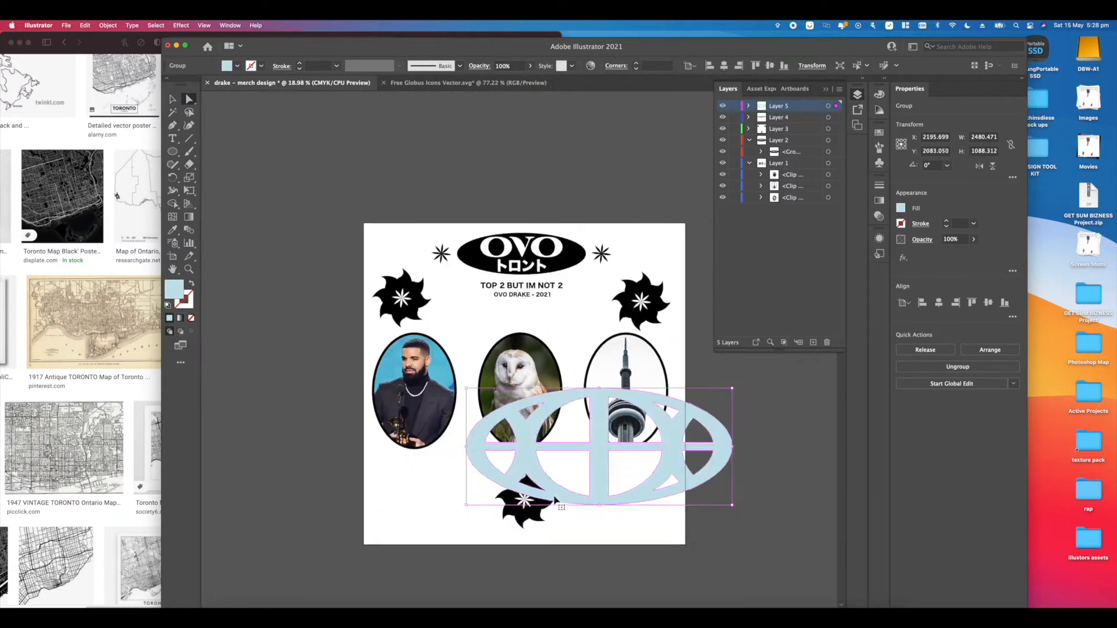
key("super+z")
- Place the globe at a small size, centred between the OVO DRAKE - 2021 line and the owl ellipse
left_click_drag(438, 500, 523, 308)
scroll(518, 305, "up", 5)
left_click_drag(597, 232, 556, 327)
left_click(582, 318)
scroll(561, 314, "down", 6)
scroll(567, 329, "up", 3)
scroll(561, 323, "down", 1)
- Enlarge the pinwheel below the ellipses and reposition it under the owl
left_click(564, 509)
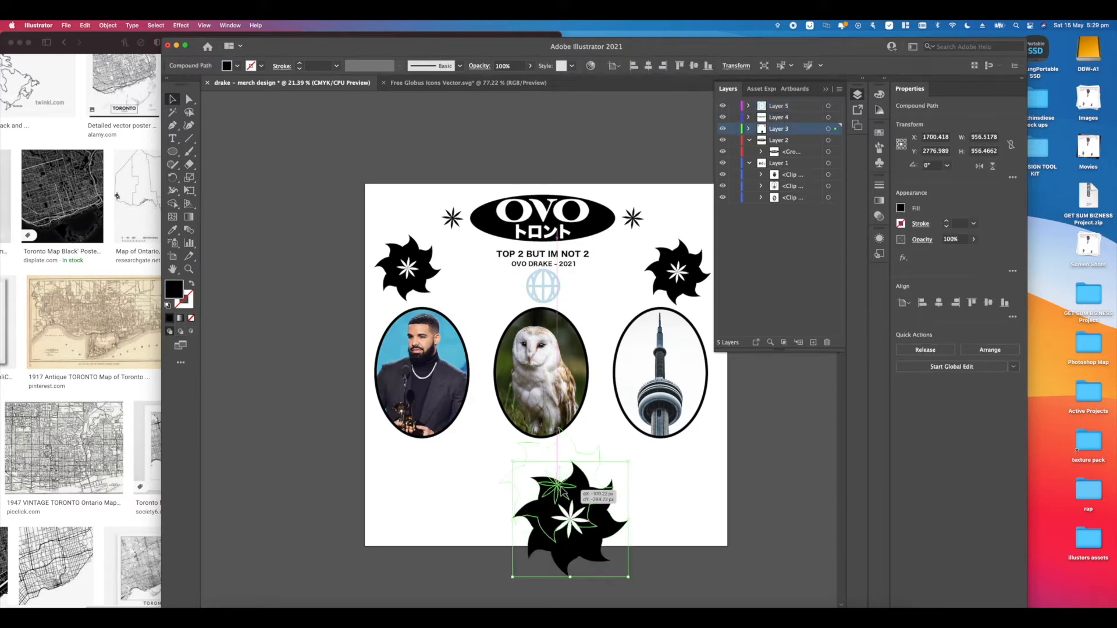
left_click_drag(561, 492, 488, 349)
left_click_drag(498, 456, 574, 508)
- Delete the small globe and its layer
left_click(543, 287)
key("Delete")
left_click(827, 343)
- Scale the pinwheel under the owl down to about 810 px wide
left_click_drag(606, 428, 589, 444)
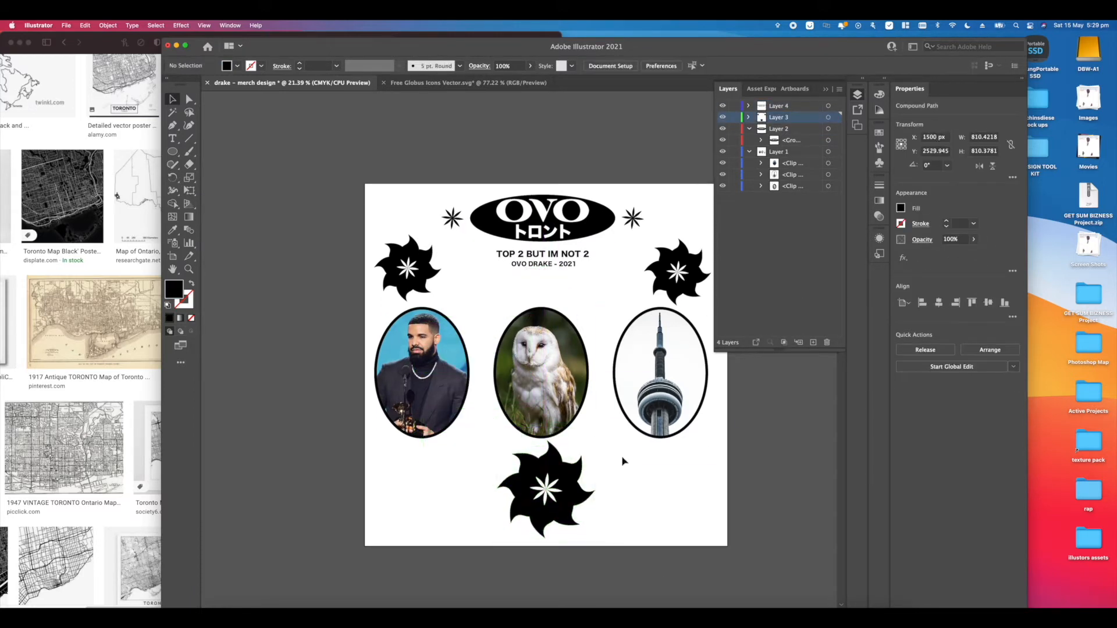
scroll(573, 216, "up", 3)
scroll(573, 215, "down", 6)
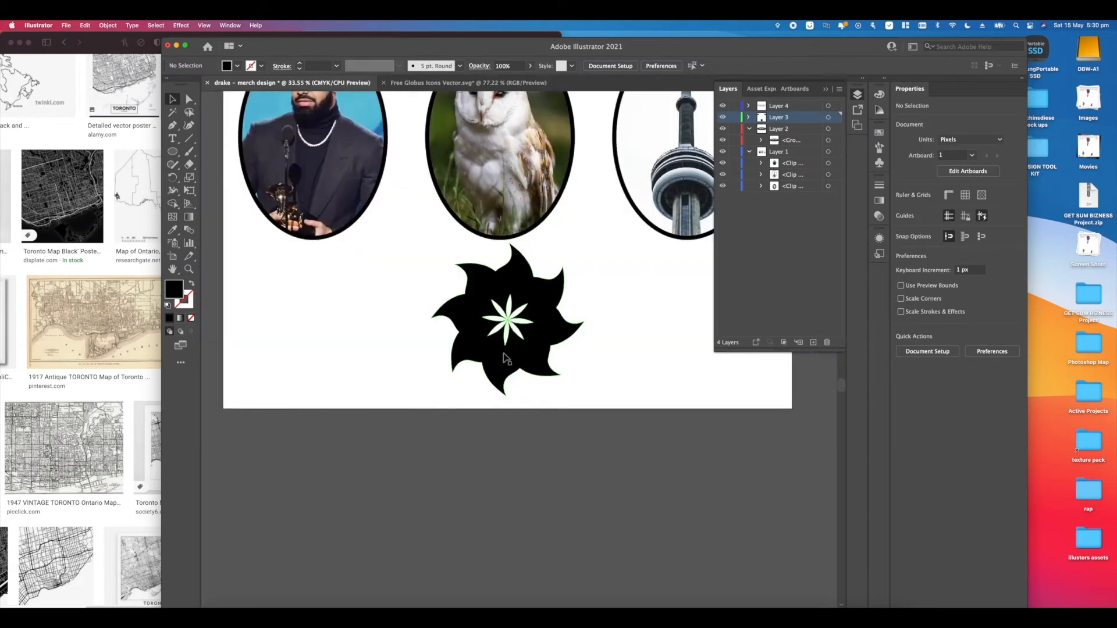
left_click(538, 309)
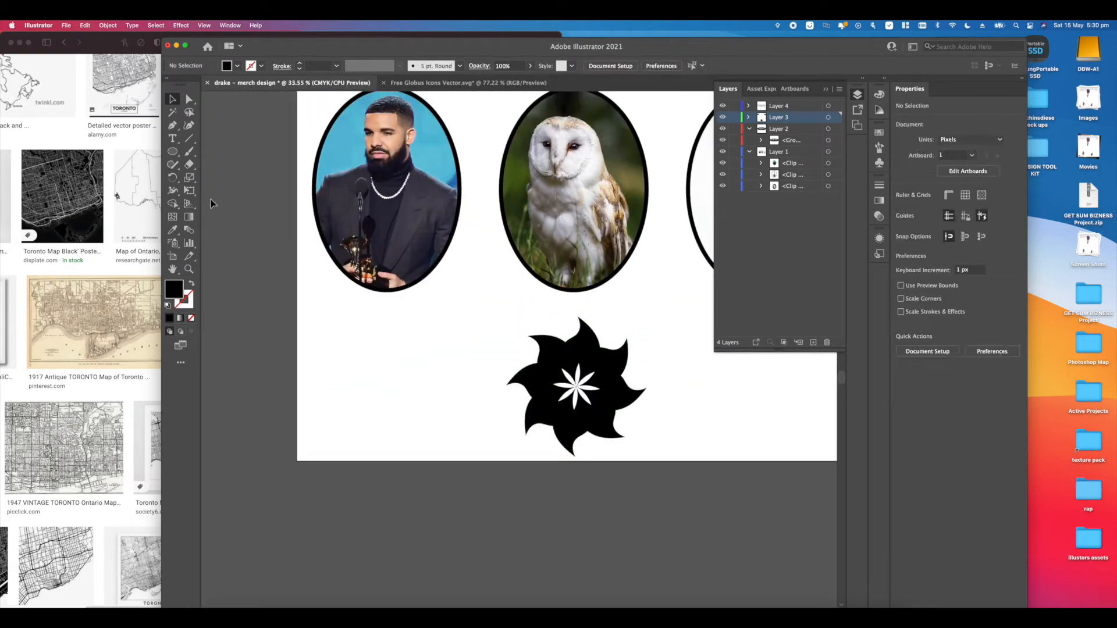
- Add the text DRAKE just below the left ellipse
key("t")
scroll(402, 304, "up", 3)
left_click(341, 302)
type("DRAKE")
key("Escape")
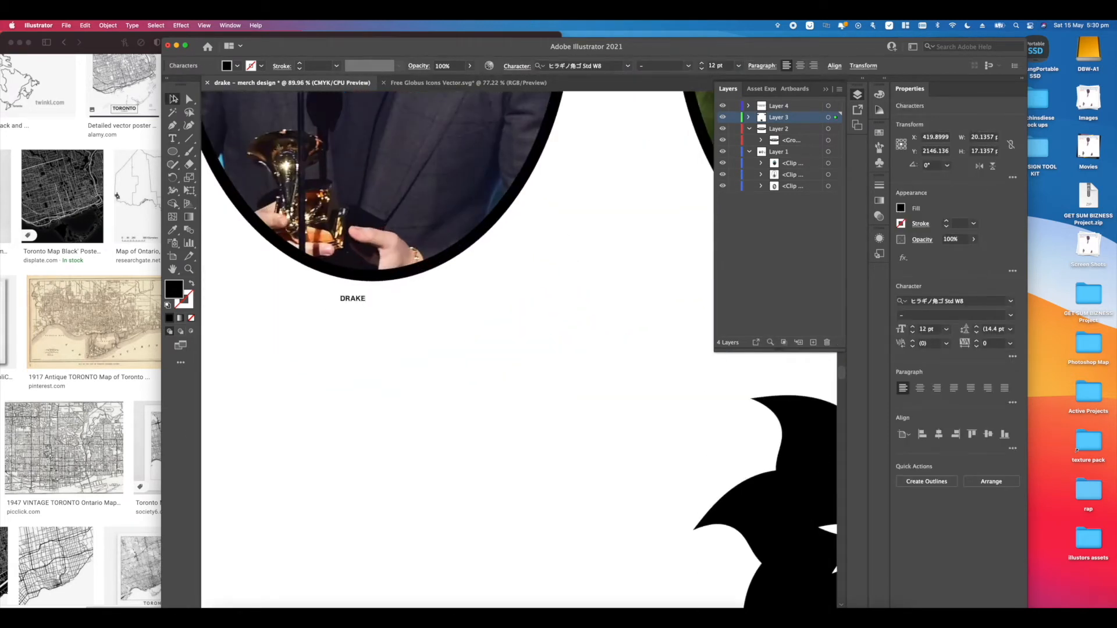
- Enlarge the DRAKE caption to about 65 pt and centre it under the left ellipse
scroll(278, 233, "down", 2)
scroll(279, 234, "up", 1)
left_click_drag(335, 250, 361, 270)
left_click(413, 295)
scroll(413, 295, "down", 8)
scroll(414, 294, "up", 6)
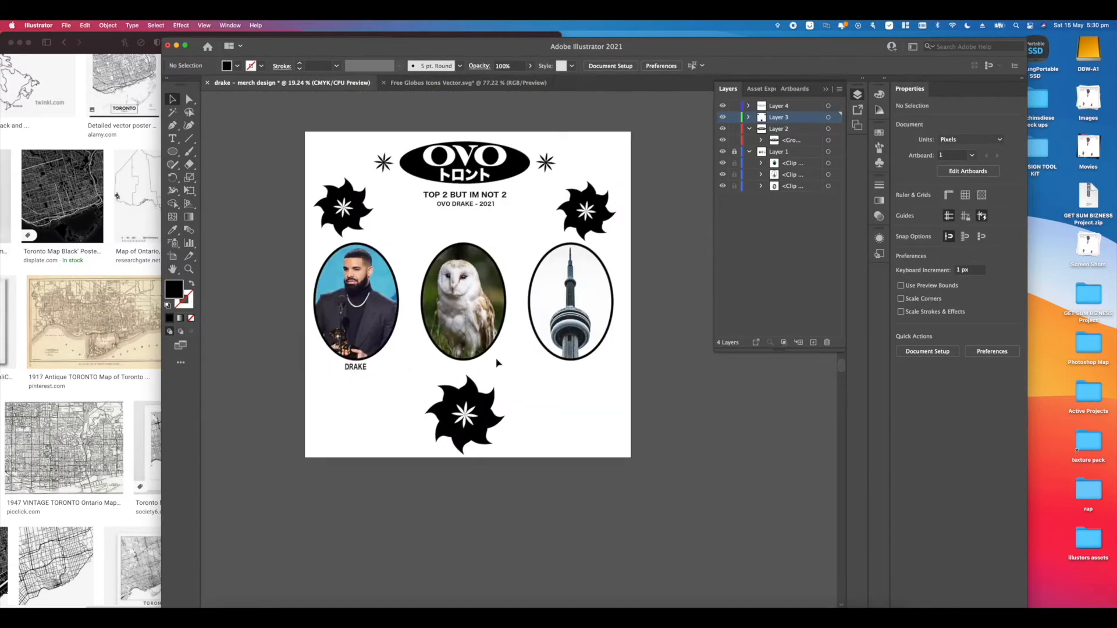
- Duplicate the DRAKE caption under the owl ellipse and under the tower ellipse
left_click_drag(358, 367, 466, 369)
left_click_drag(465, 370, 576, 370)
left_click(548, 399)
- Change the duplicated captions to OWL under the owl ellipse and CN TOWER under the tower ellipse
scroll(500, 373, "down", 3)
scroll(499, 372, "up", 8)
type("t")
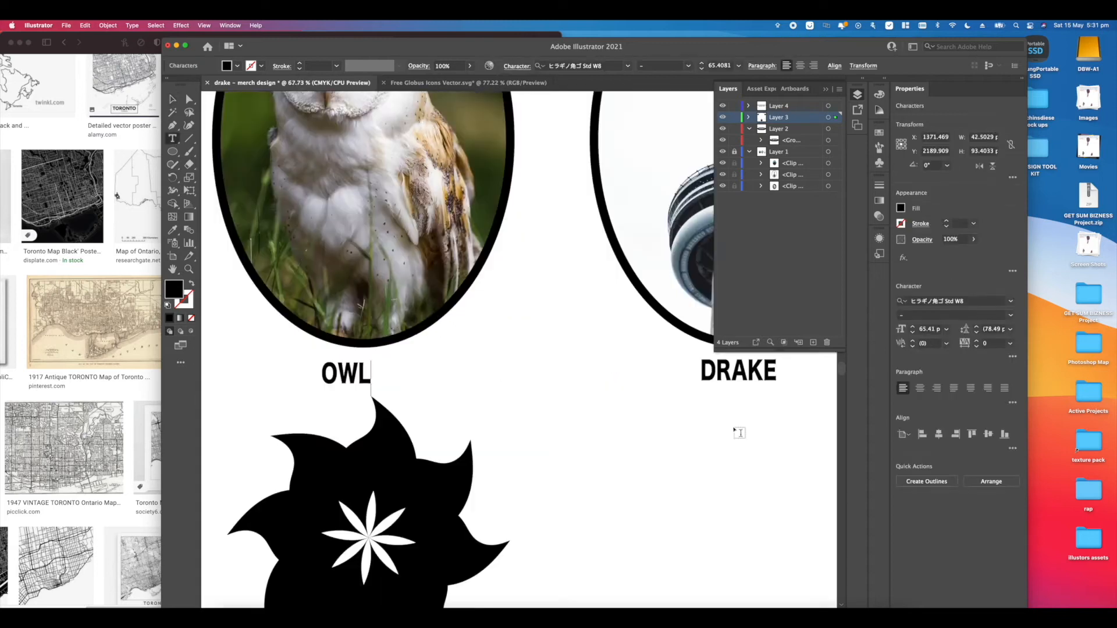
type("OWER")
scroll(621, 326, "down", 3)
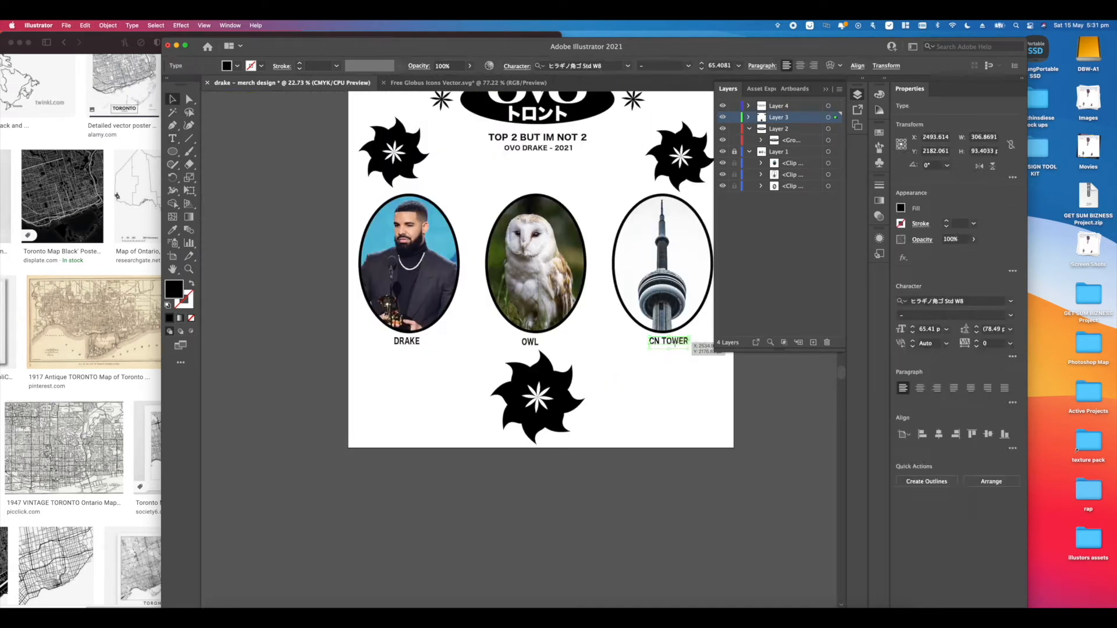
- Centre the OWL caption under the owl ellipse
key("Escape")
left_click_drag(530, 343, 534, 343)
left_click(519, 267)
scroll(520, 267, "up", 4)
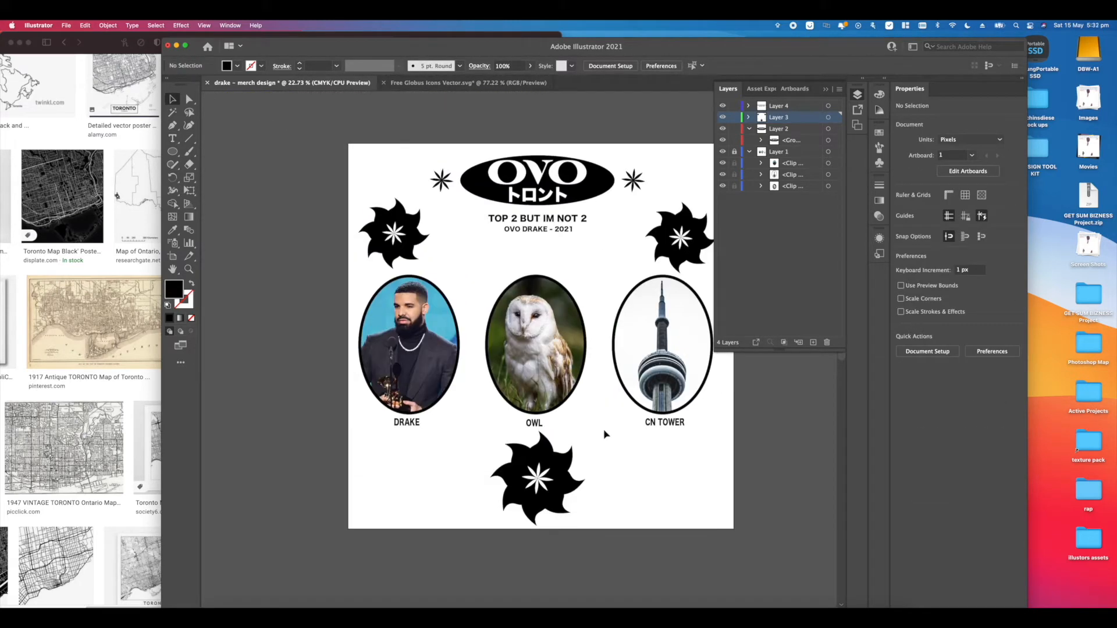
scroll(604, 430, "down", 8)
scroll(604, 431, "up", 5)
key("super+0")
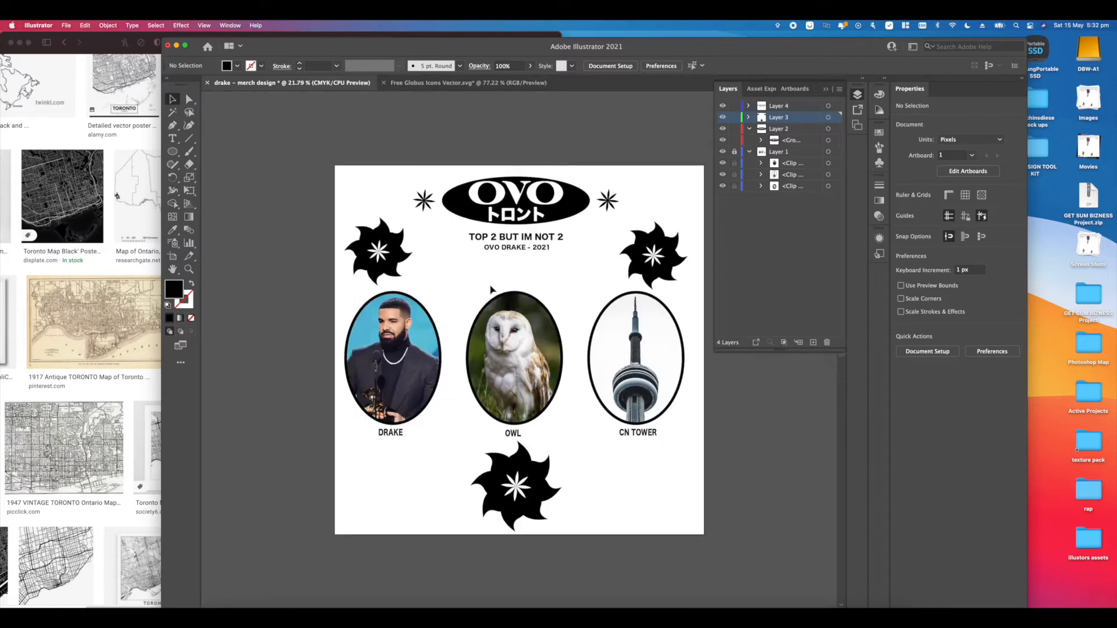
- Draw two circles about 154 px across on either side of the lower pinwheel, filled black on one side and dark grey on the other
key("l")
scroll(386, 464, "up", 3)
left_click_drag(307, 483, 819, 498)
key("v")
left_click(901, 208)
left_click(859, 316)
left_click(803, 319)
left_click(833, 229)
- Blend the black and grey circles into one continuous gradient bar
left_click(343, 499, "shift")
right_click(350, 499)
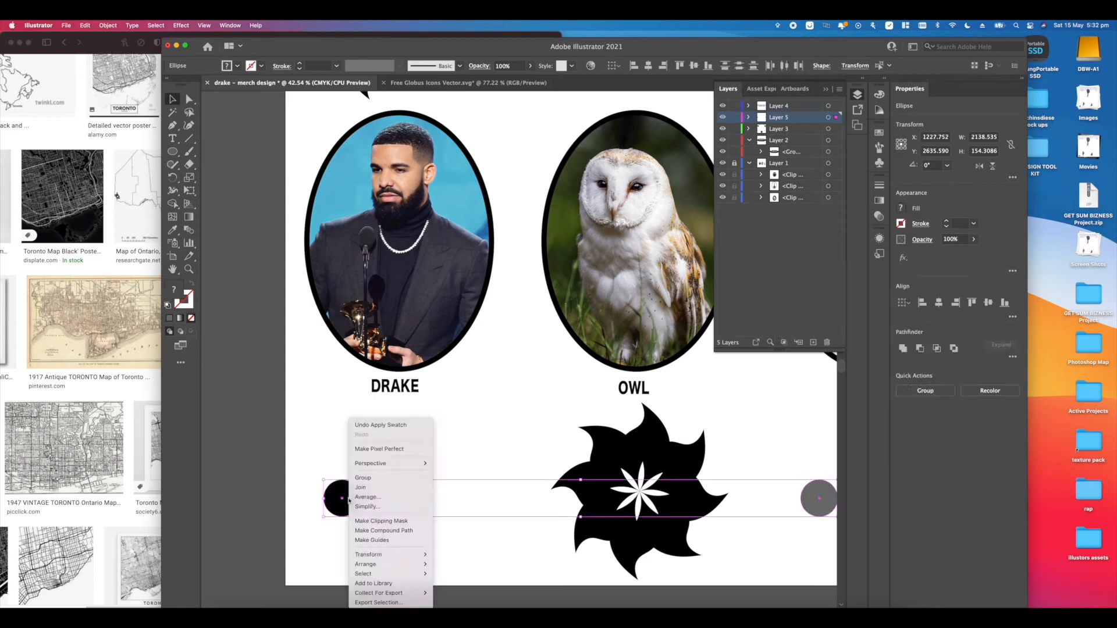
left_click(256, 25)
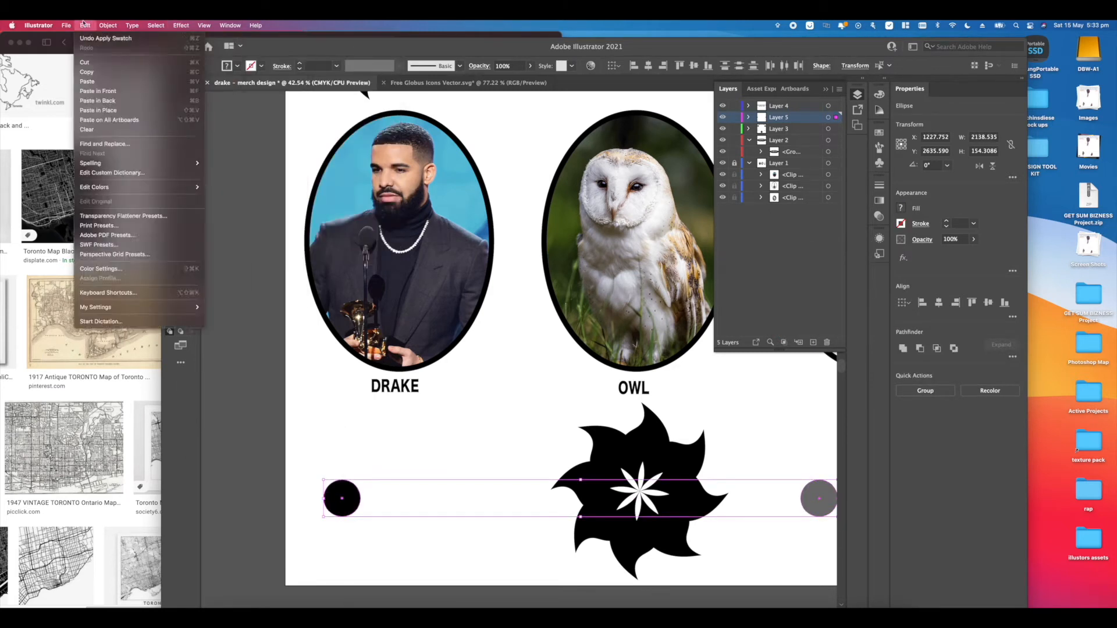
mouse_move(113, 24)
left_click(210, 283)
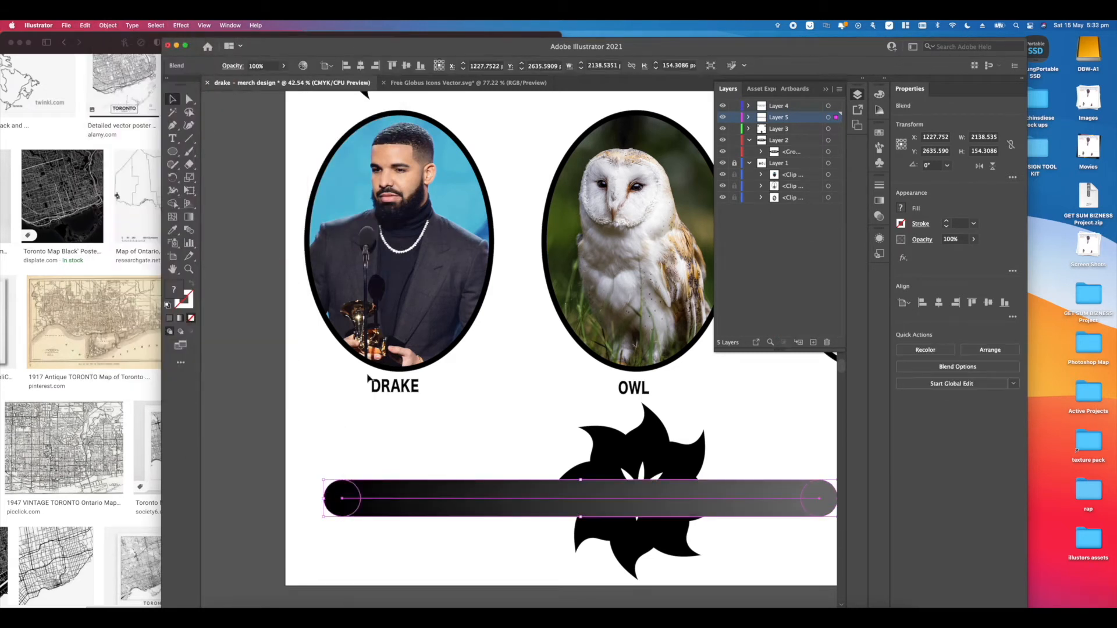
left_click(477, 421)
- Scale down the gradient bar and centre it between the OVO DRAKE - 2021 line and the photo ellipses
scroll(486, 421, "down", 5)
scroll(554, 448, "up", 3)
left_click(527, 420)
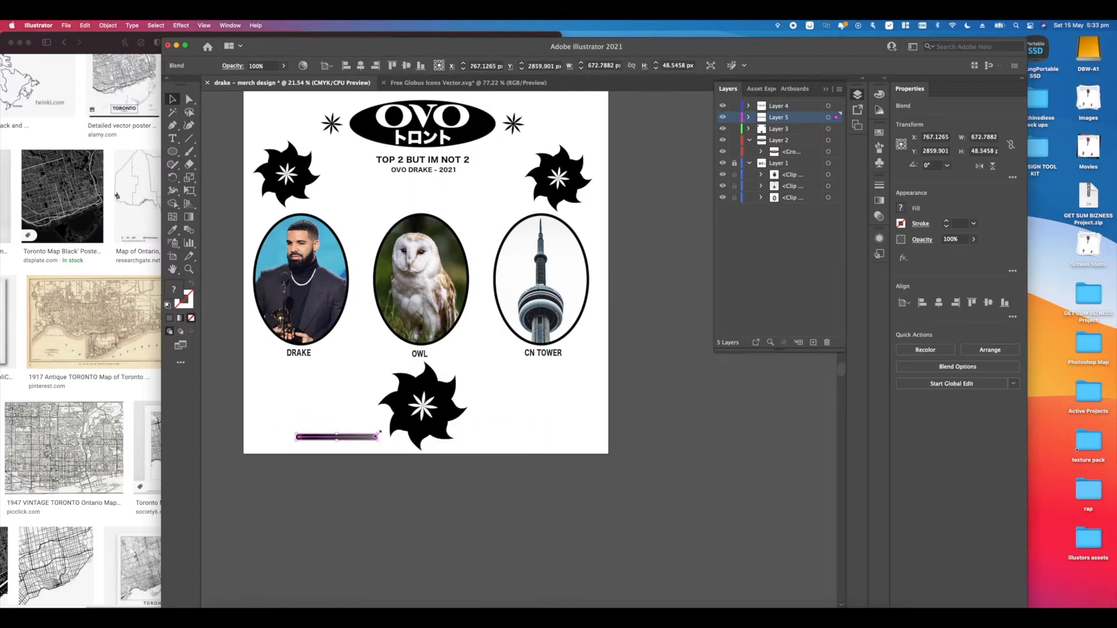
left_click_drag(379, 432, 546, 420)
left_click_drag(424, 430, 424, 187)
left_click_drag(547, 181, 522, 185)
left_click(318, 324)
scroll(319, 324, "up", 2)
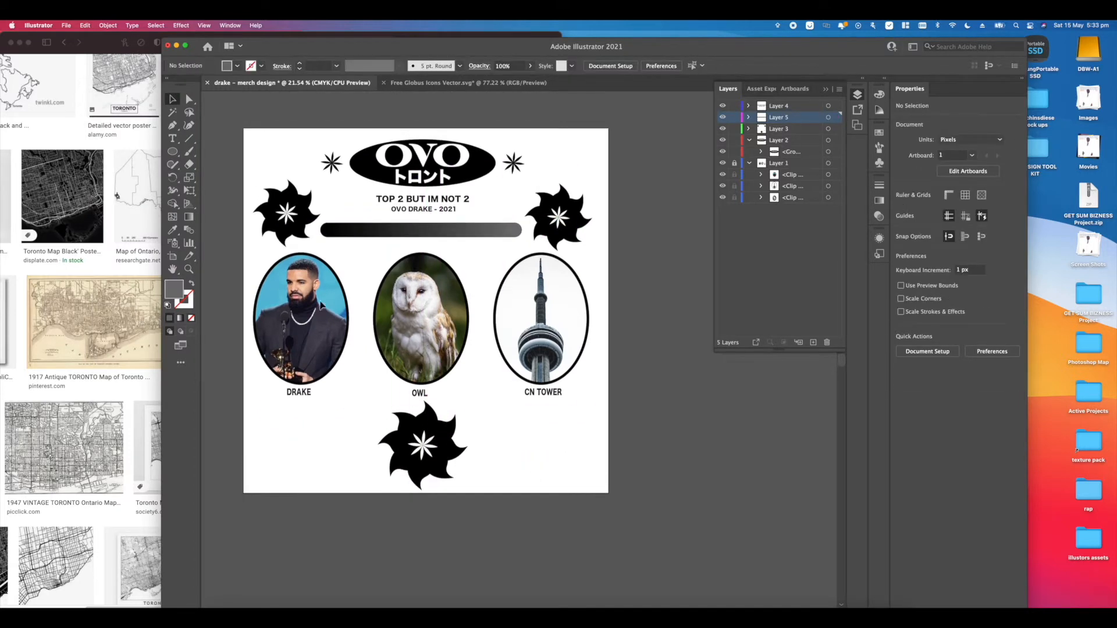
scroll(510, 387, "up", 1)
left_click(338, 173)
left_click(380, 373)
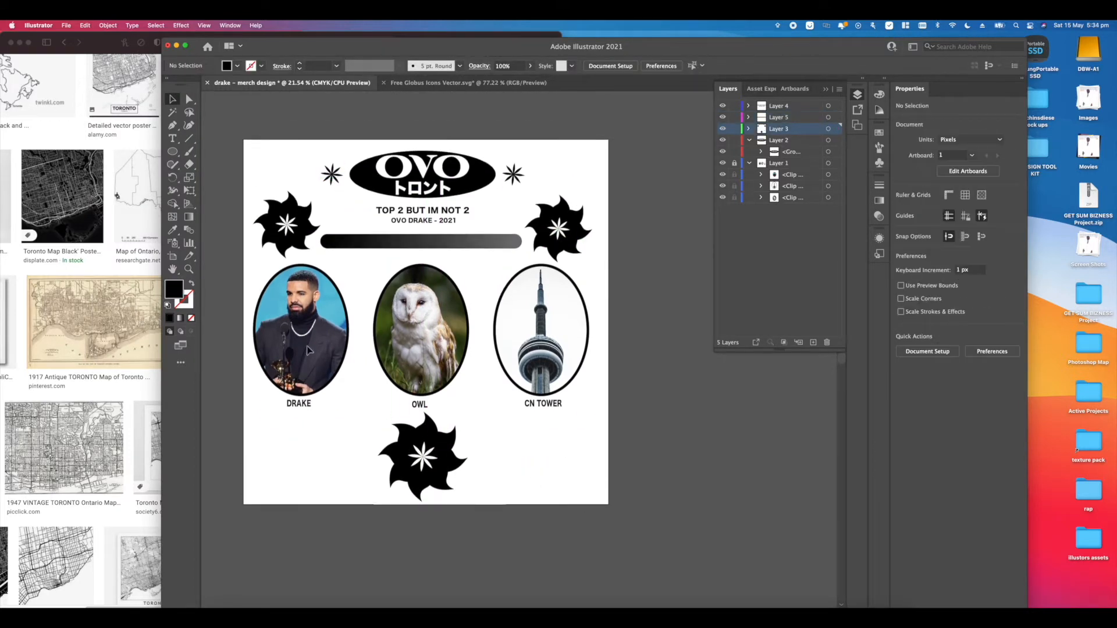
- Select the whole artwork, maximise the document window and open the library of saved graphics
key("super+a")
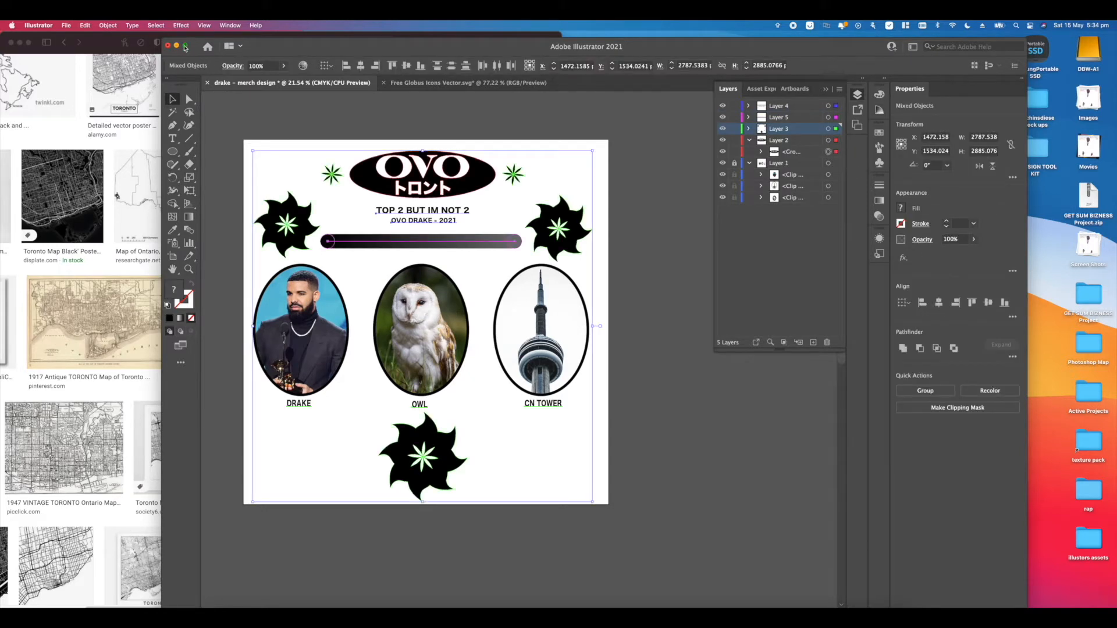
left_click(186, 46)
left_click(213, 26)
left_click(244, 308)
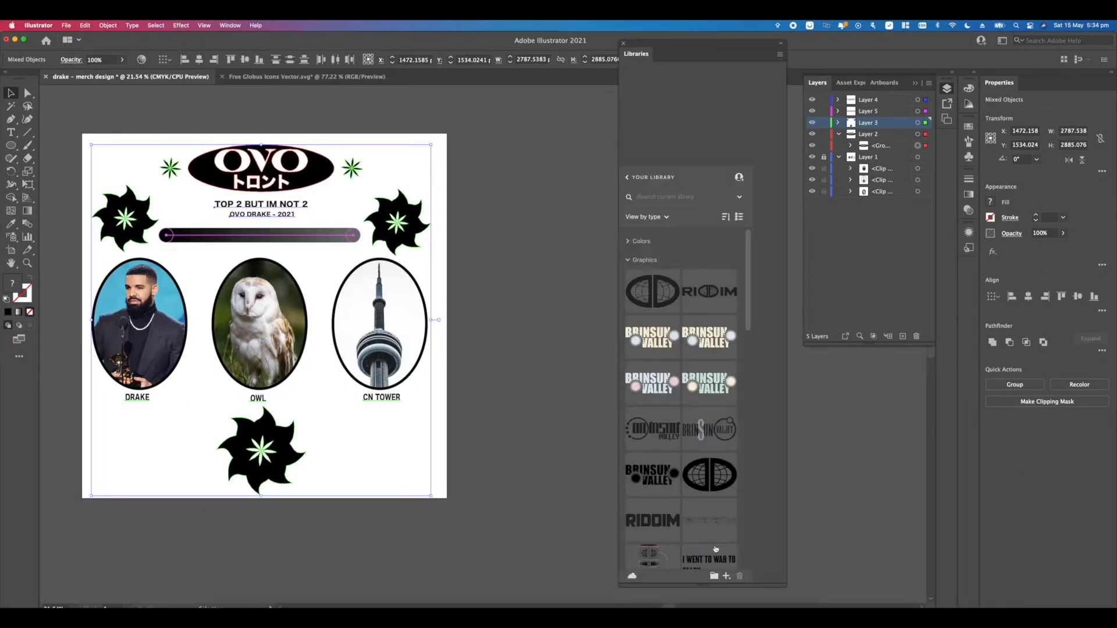
left_click(685, 560)
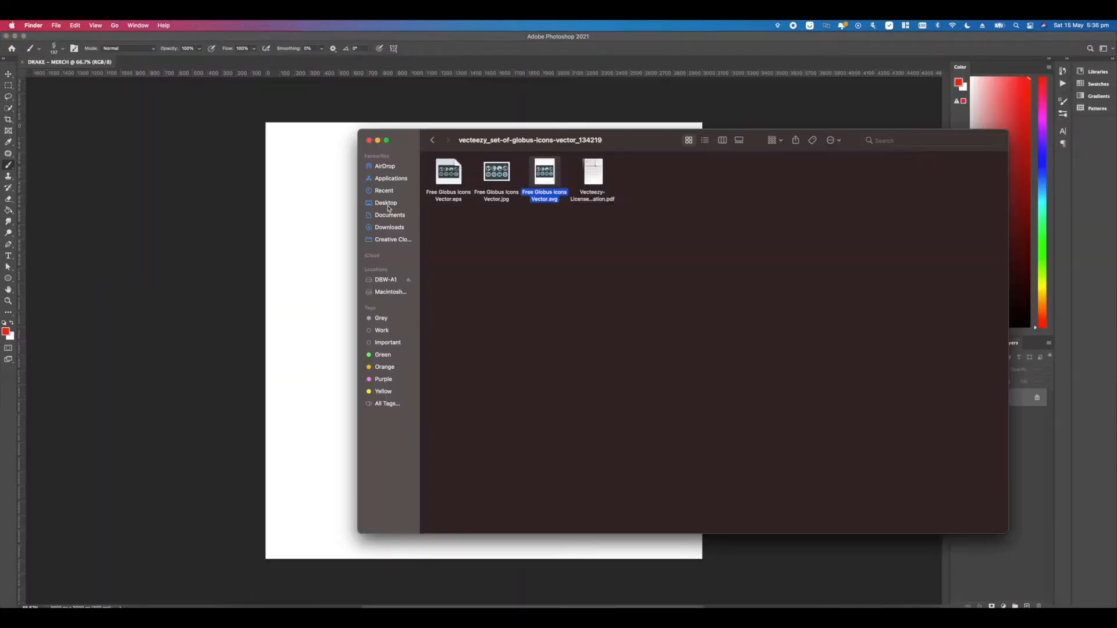
- Place the drake merch design PNG from the Desktop into the DRAKE - MERCH document in Photoshop, scaled slightly down and centred on the canvas
left_click(387, 205)
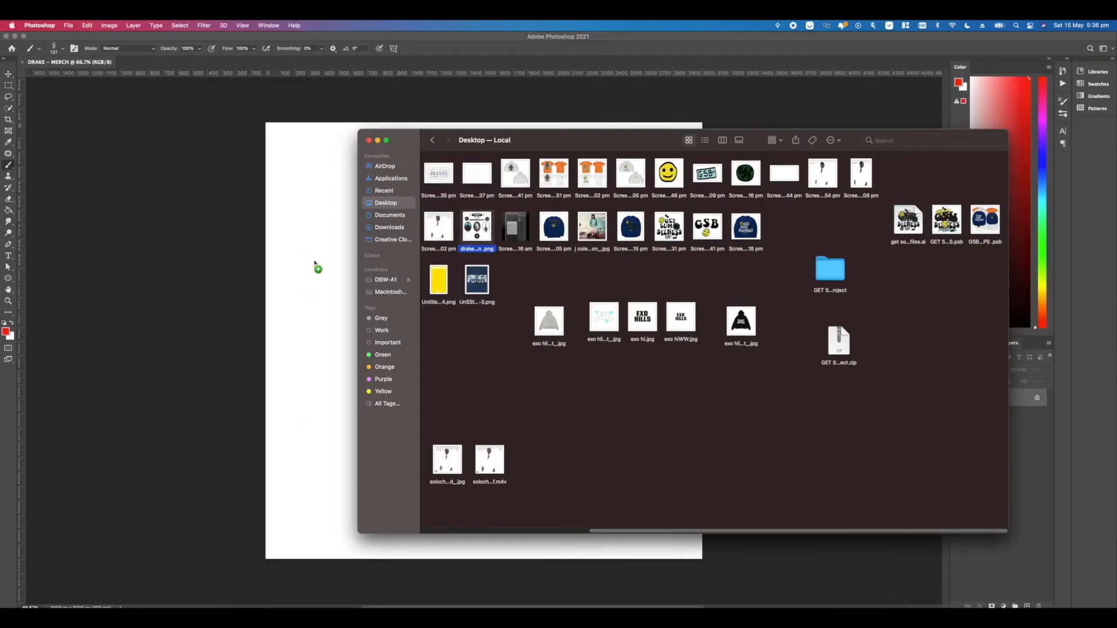
left_click_drag(314, 265, 480, 335)
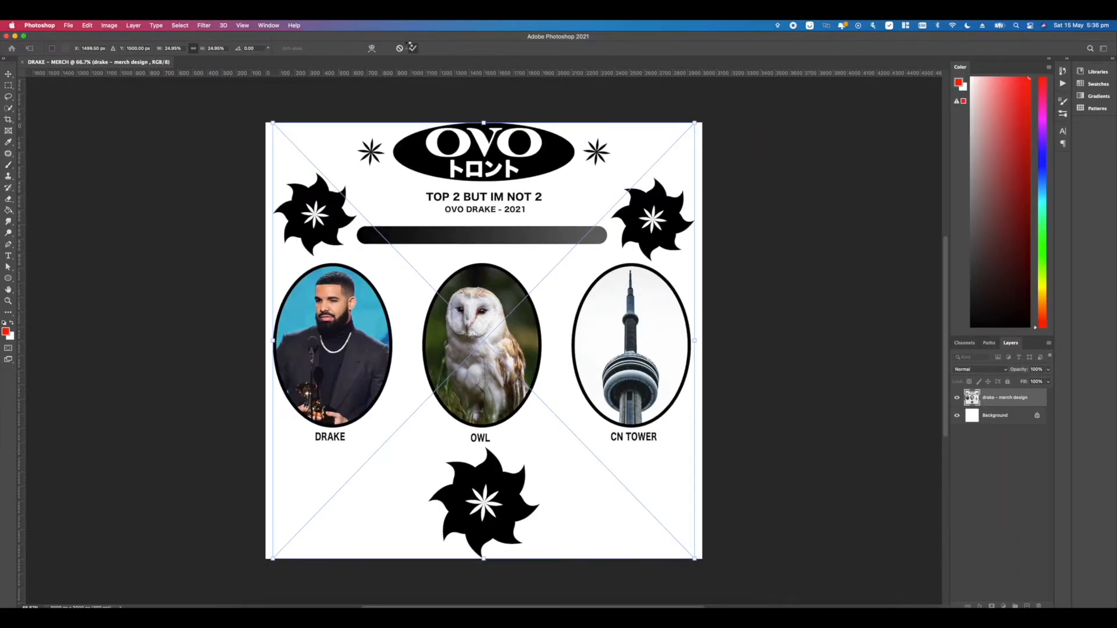
left_click(412, 48)
left_click_drag(699, 120, 693, 125)
left_click_drag(482, 297, 484, 294)
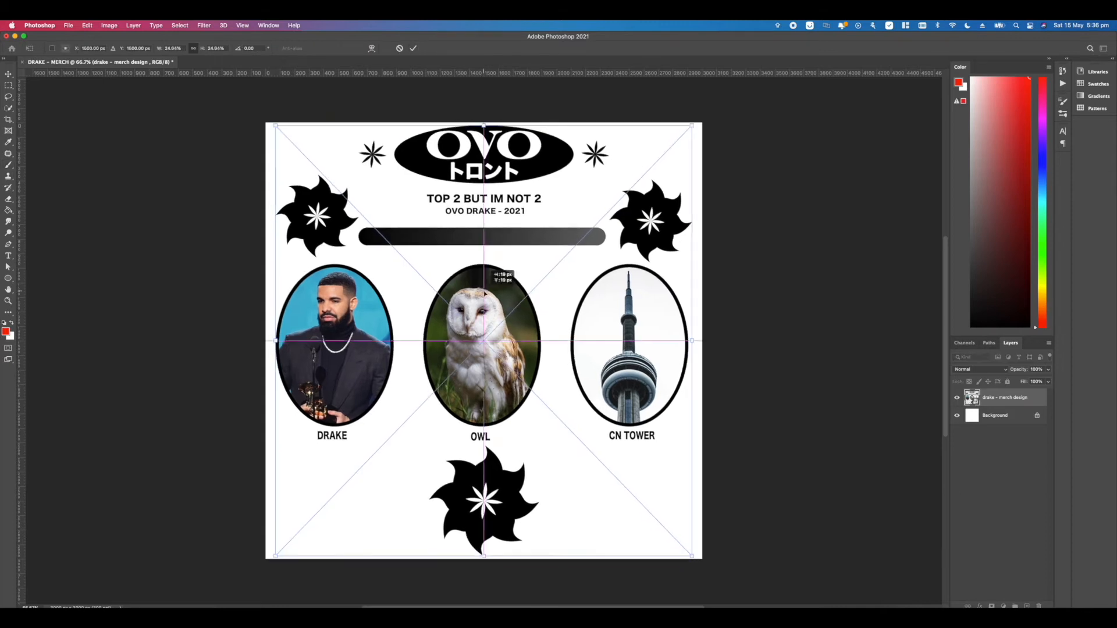
key("Return")
- Try to convert the document to grayscale, discarding its colour information
left_click(86, 25)
mouse_move(297, 26)
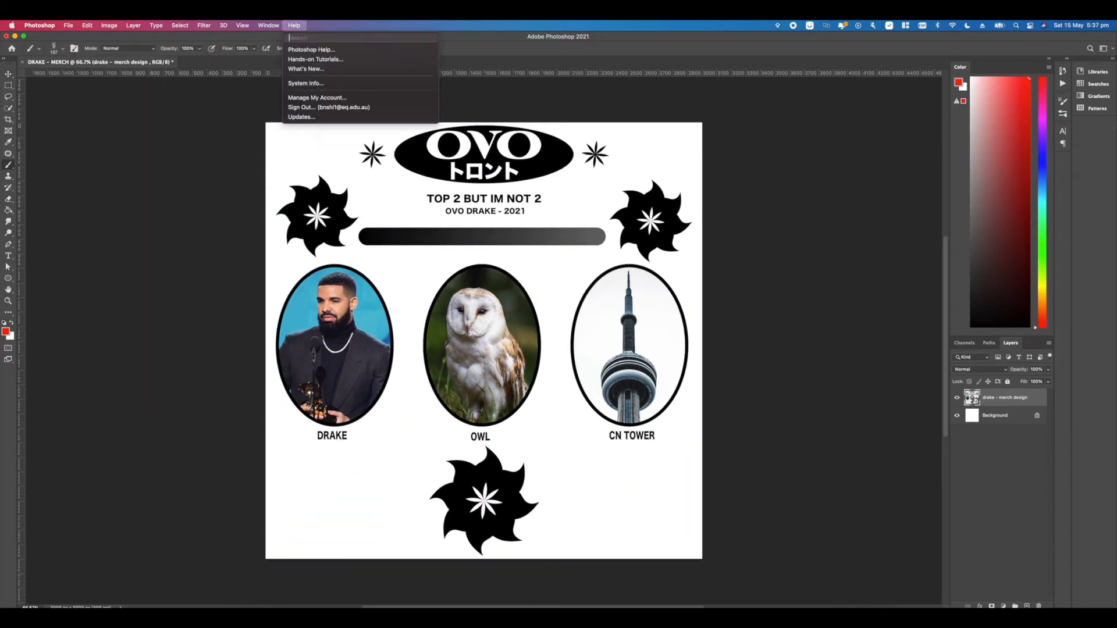
type("GREY")
key("BackSpace")
key("BackSpace")
key("BackSpace")
key("BackSpace")
type("BIT")
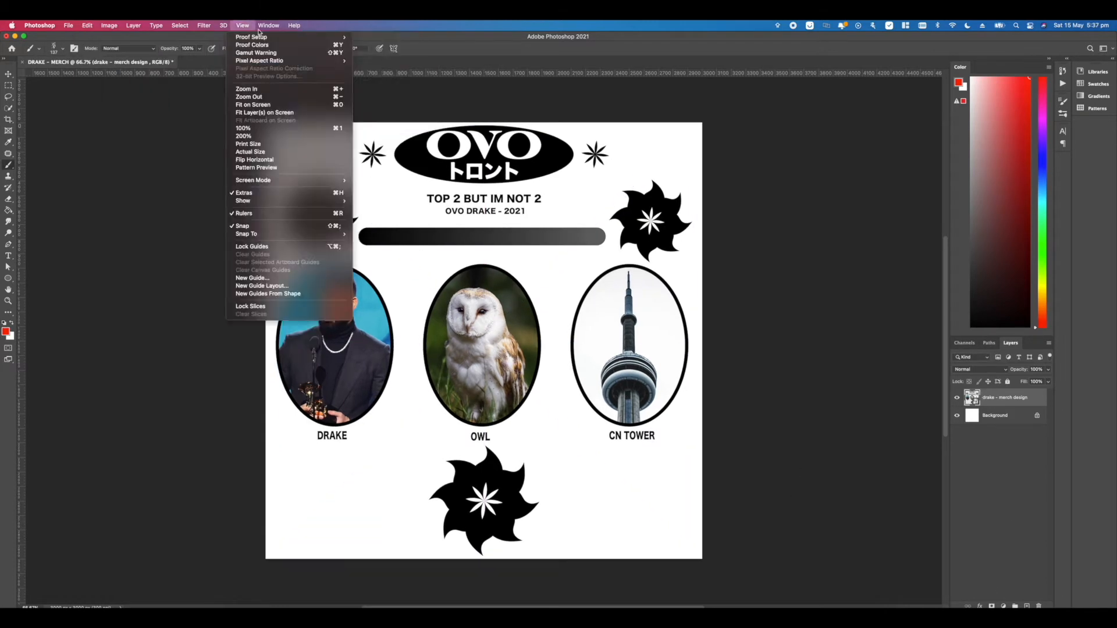
left_click(325, 61)
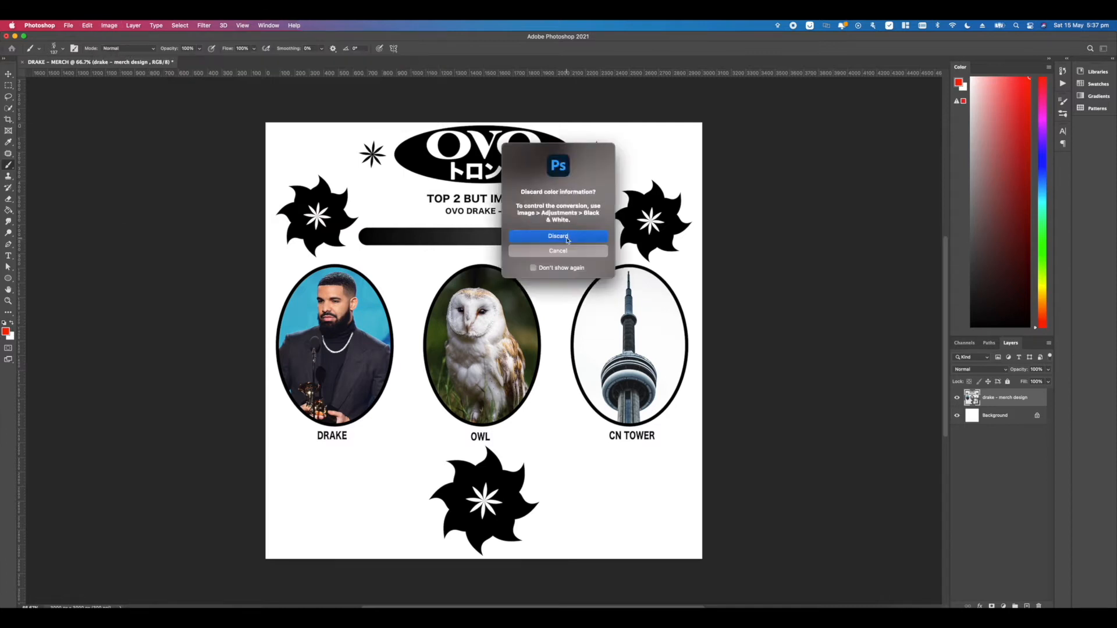
key("Return")
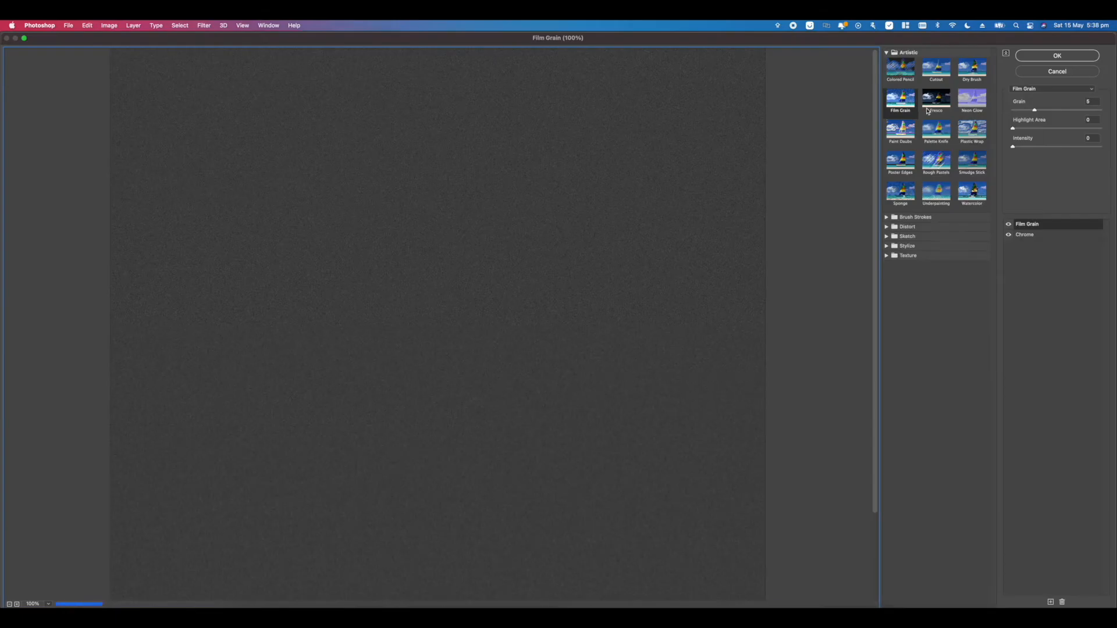
- Try Filter Gallery effects on a grey fill layer clipped to the merch design and look for a blend mode
left_click(895, 227)
left_click(894, 112)
left_click(901, 160)
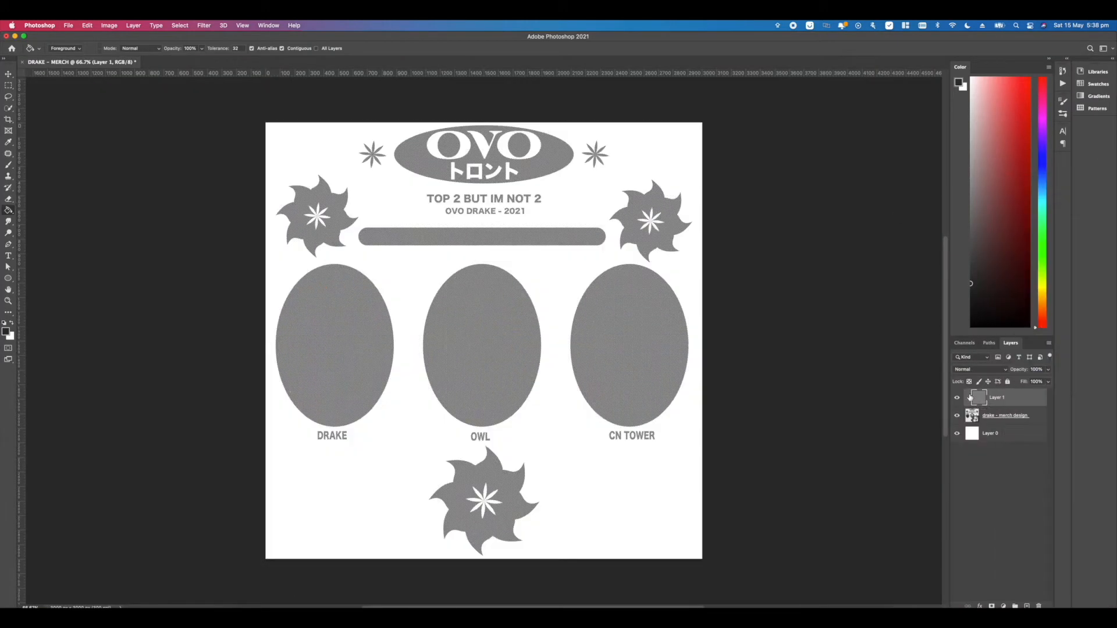
left_click(978, 369)
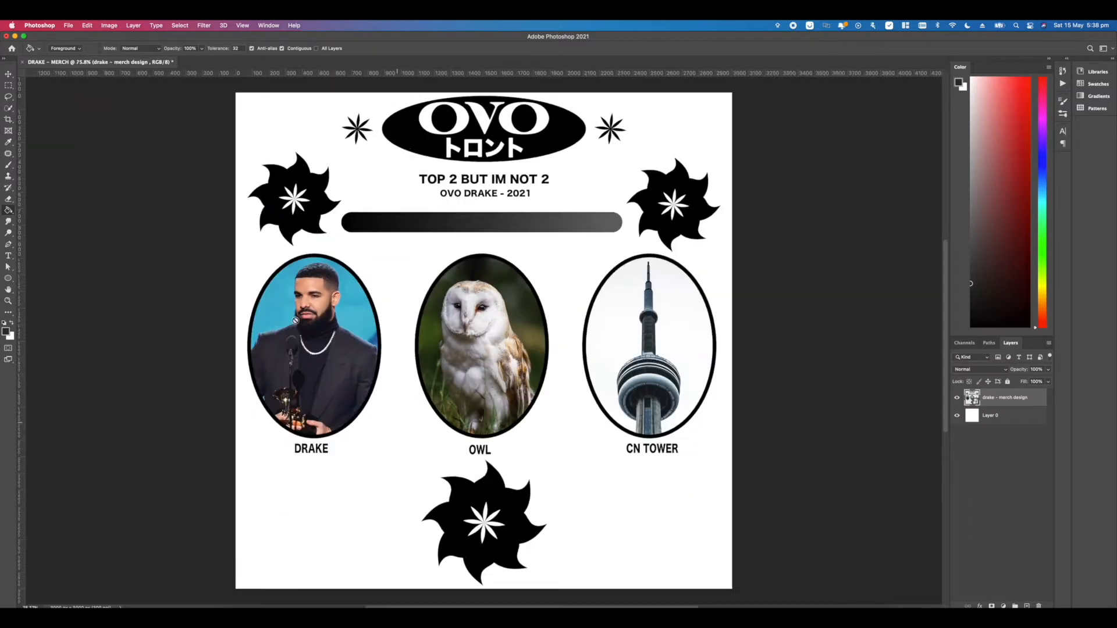
- Apply a Displace filter to the merch design layer using map.psd from the Photoshop Map folder
left_click(68, 25)
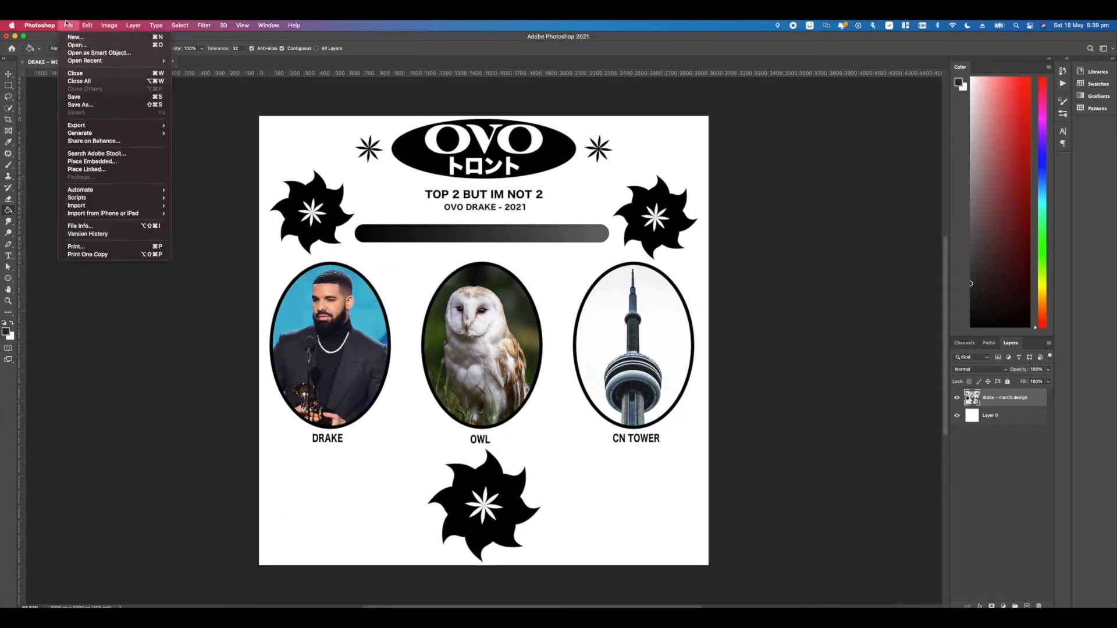
mouse_move(204, 26)
mouse_move(251, 154)
left_click(343, 154)
left_click(608, 212)
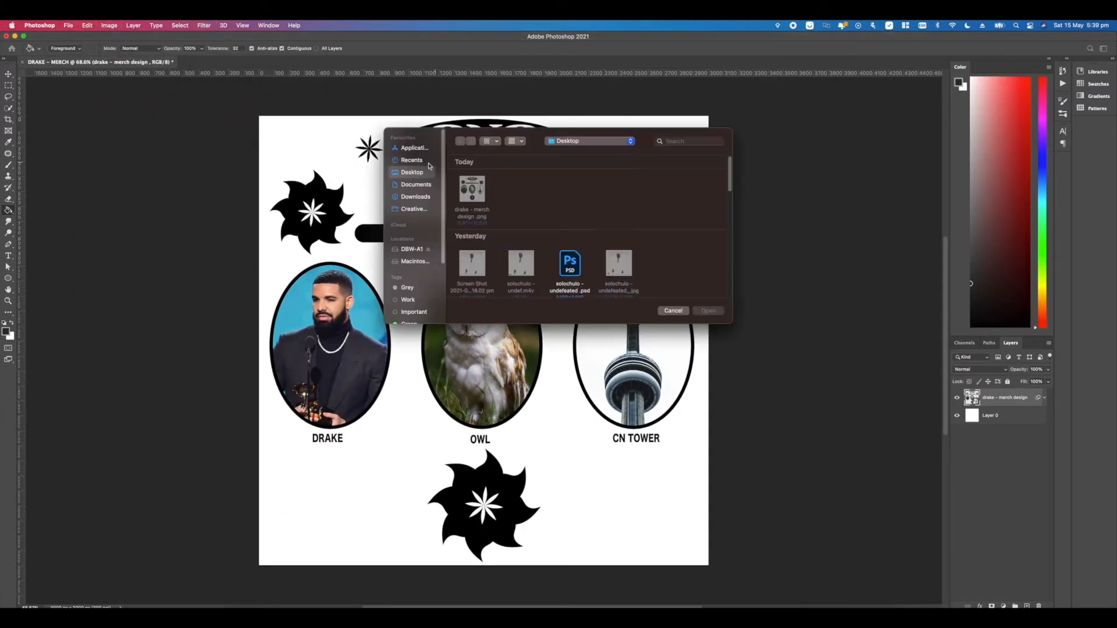
scroll(704, 185, "down", 10)
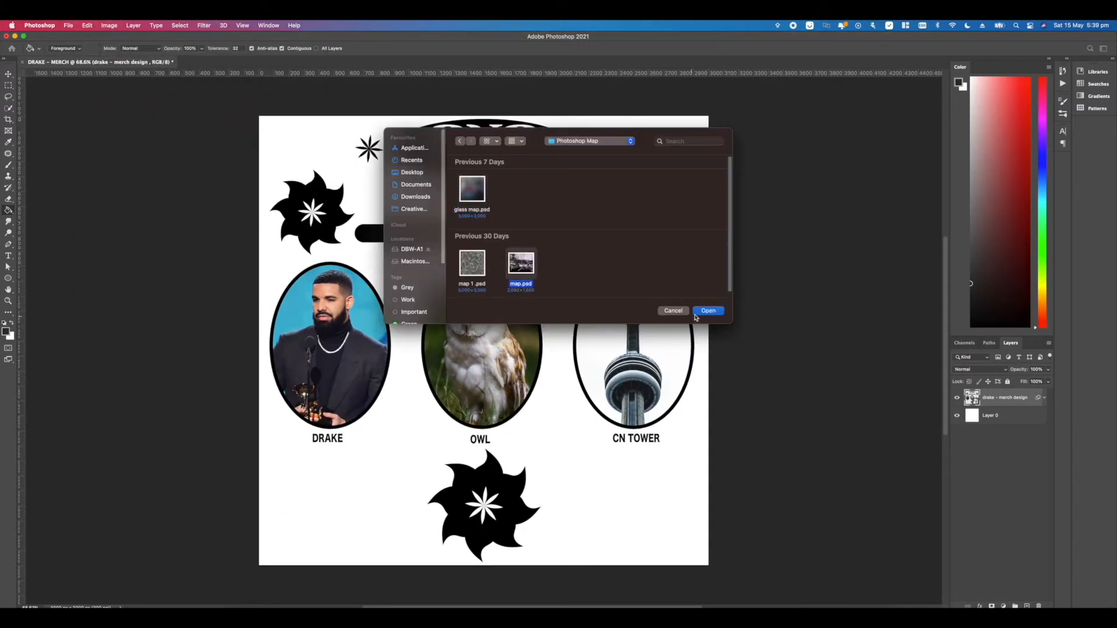
left_click(707, 310)
scroll(424, 269, "up", 5)
scroll(425, 268, "down", 6)
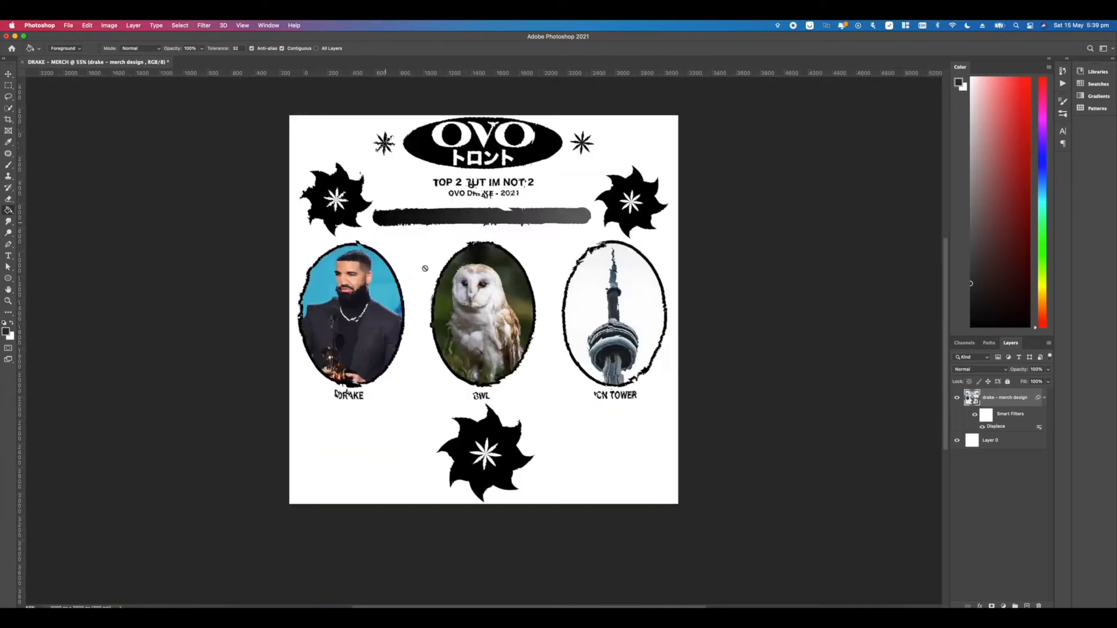
- Add a new empty layer above the merch design and toggle the visibility of the design's smart filters
scroll(424, 269, "down", 1)
left_click(1028, 606)
scroll(483, 366, "up", 6)
scroll(484, 367, "down", 4)
left_click(974, 434)
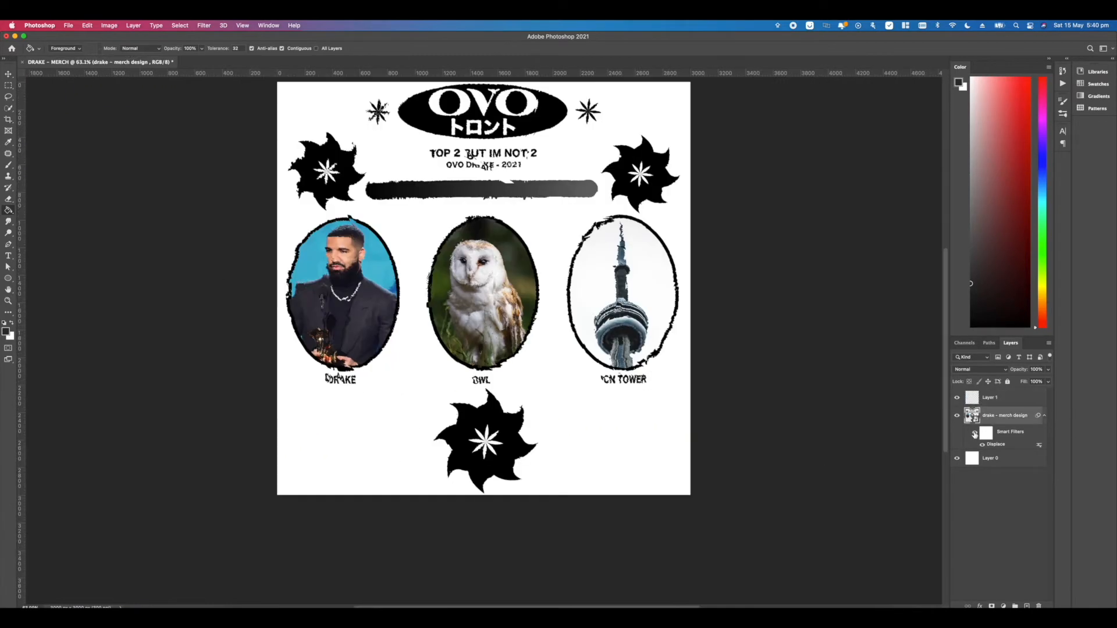
- Reapply the Displace filter at a lower strength with map.psd
double_click(995, 445)
left_click(603, 214)
double_click(520, 263)
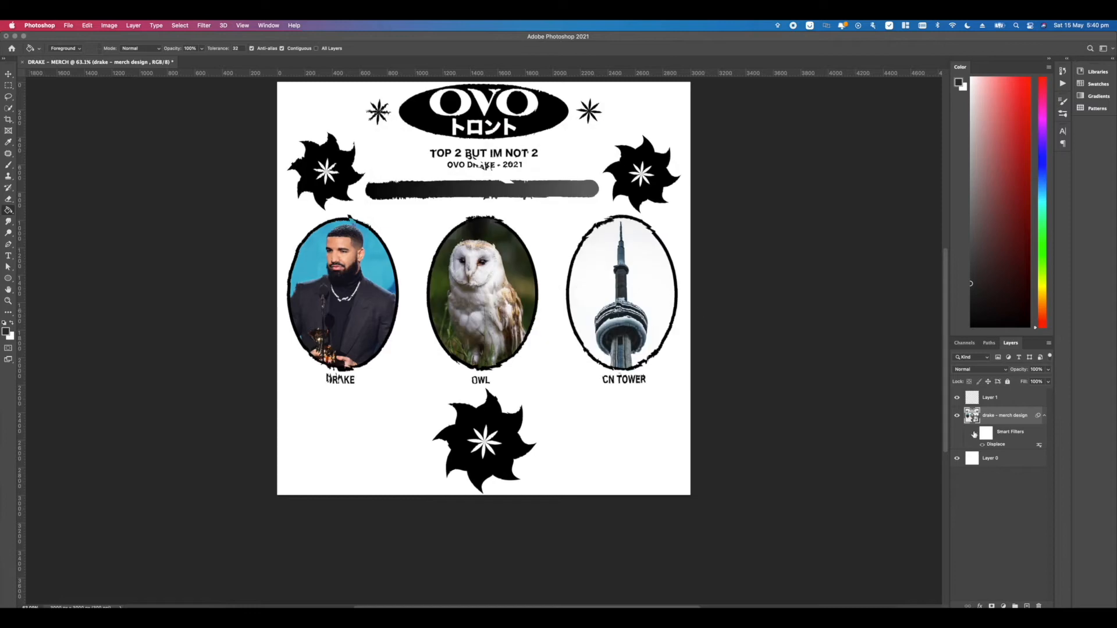
- Try the Displace filter with map 1 .psd as the displacement map instead
scroll(494, 310, "up", 2)
scroll(493, 309, "up", 2)
double_click(995, 445)
left_click(603, 214)
double_click(473, 264)
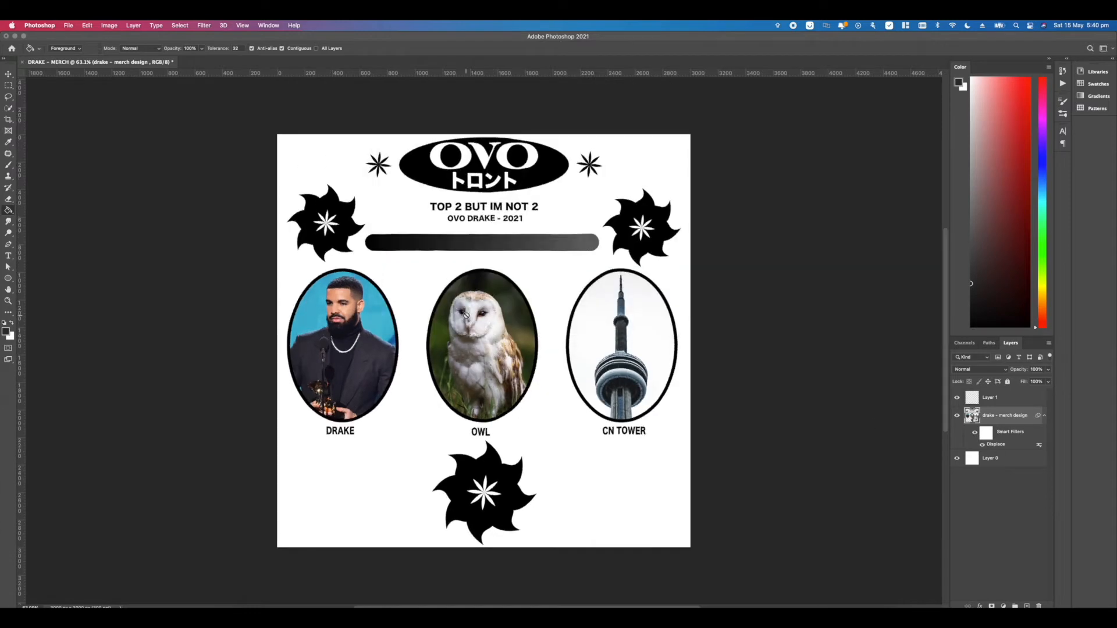
- Set the Displace filter back to map.psd with a subtle distortion, and hide the design's smart filters
double_click(983, 446)
left_click(603, 215)
double_click(520, 264)
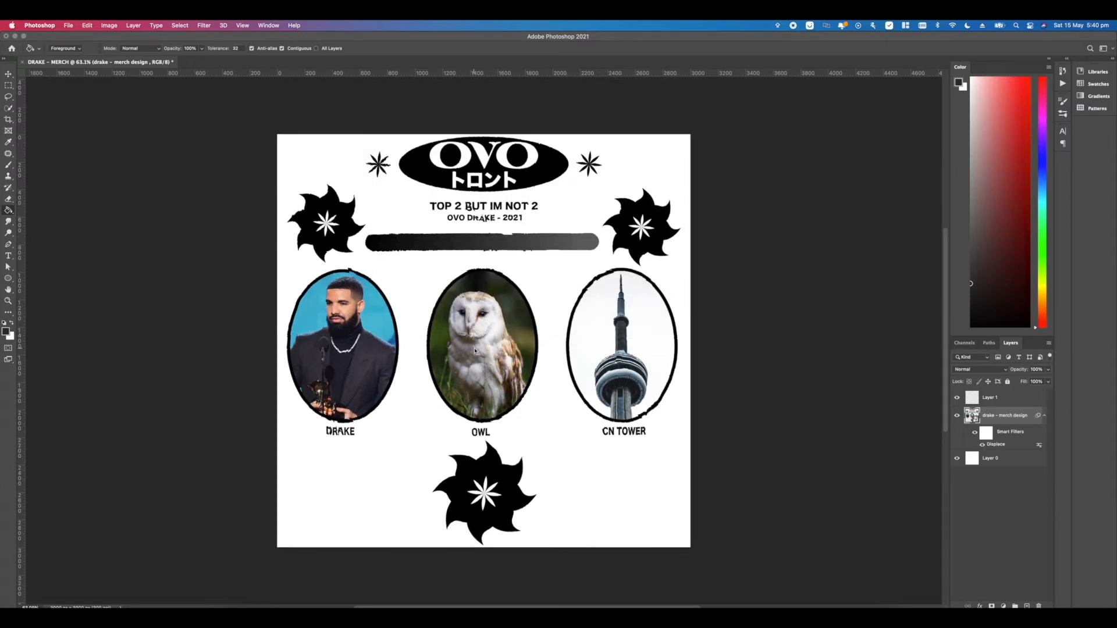
scroll(494, 310, "down", 2)
left_click(973, 434)
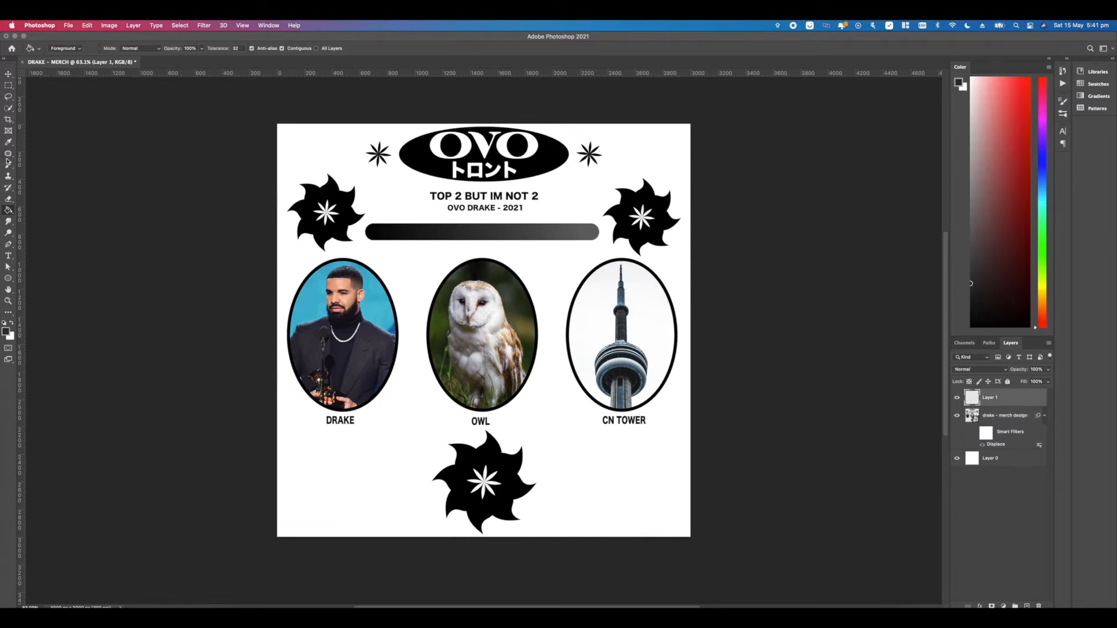
- Choose the rough Sampled Brush 10 2 for painting on the empty layer above the design
left_click(9, 164)
right_click(484, 305)
left_click(502, 404)
left_click(761, 469)
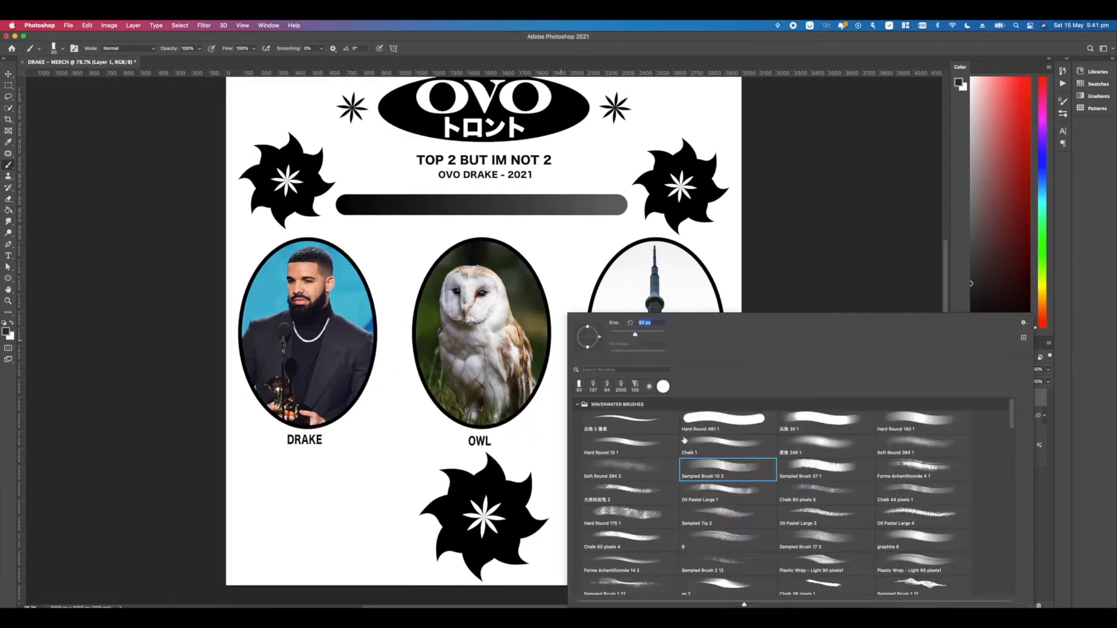
- Undo a test dab, and paint yellow bars over the eyes of the man and the owl and a yellow X over the tower
left_click(484, 305)
key("super+z")
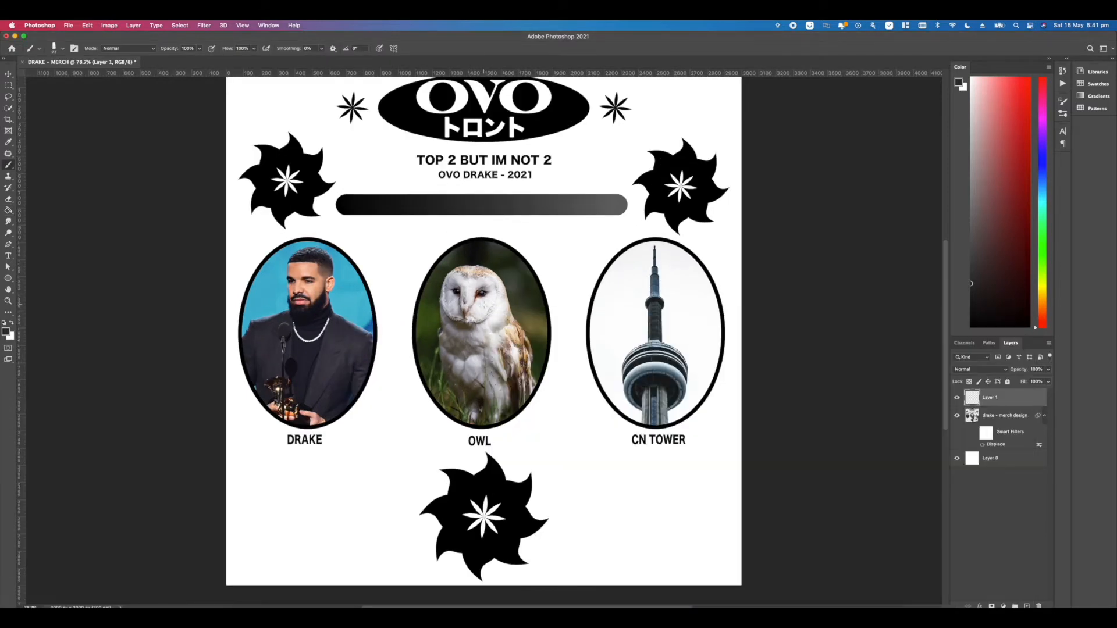
scroll(362, 344, "down", 2)
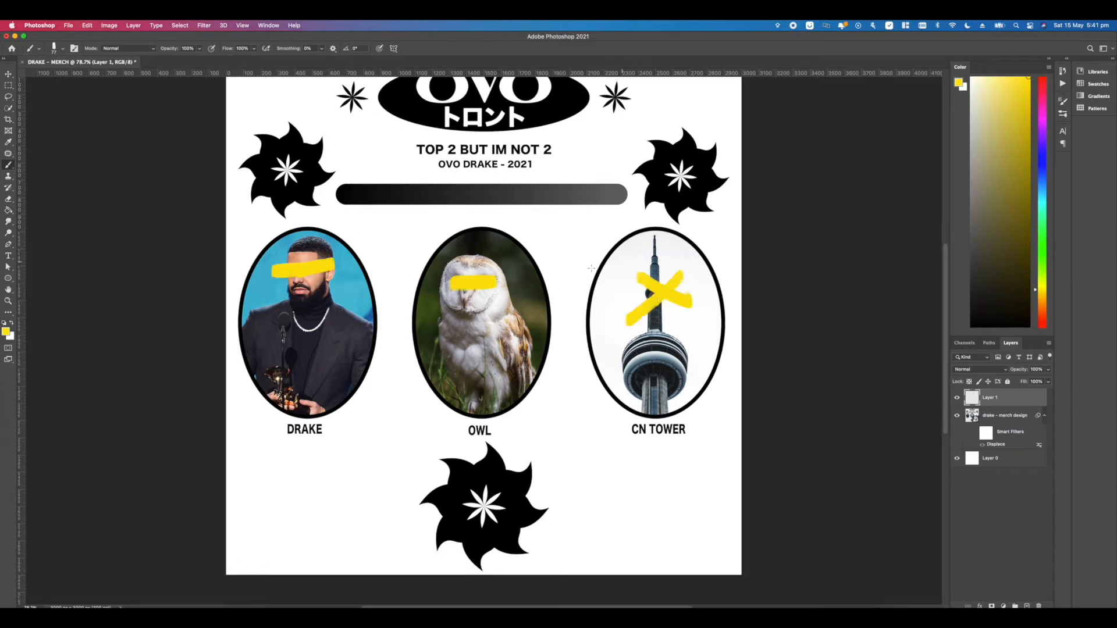
- Try an additional freehand yellow brush stroke on the design and undo it
scroll(592, 268, "up", 3)
left_click_drag(386, 385, 429, 503)
key("super+z")
scroll(607, 360, "down", 3)
scroll(453, 344, "down", 5)
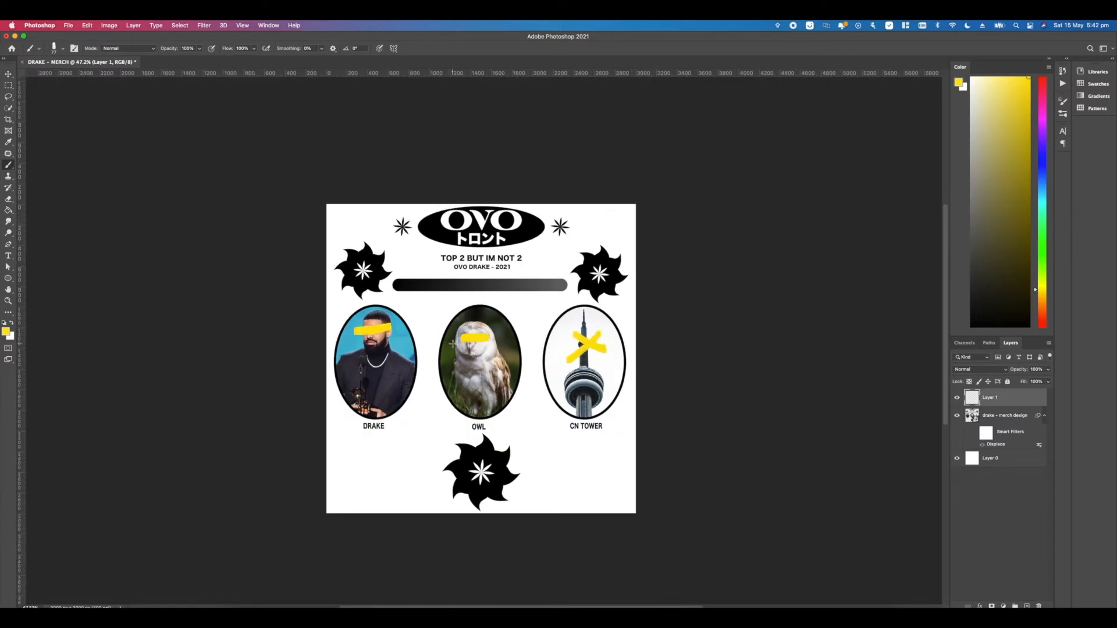
- Move the paint layer beneath the design and paint yellow patches and small pink dabs around the owl's ellipse
left_click_drag(988, 401, 989, 451)
scroll(484, 349, "up", 3)
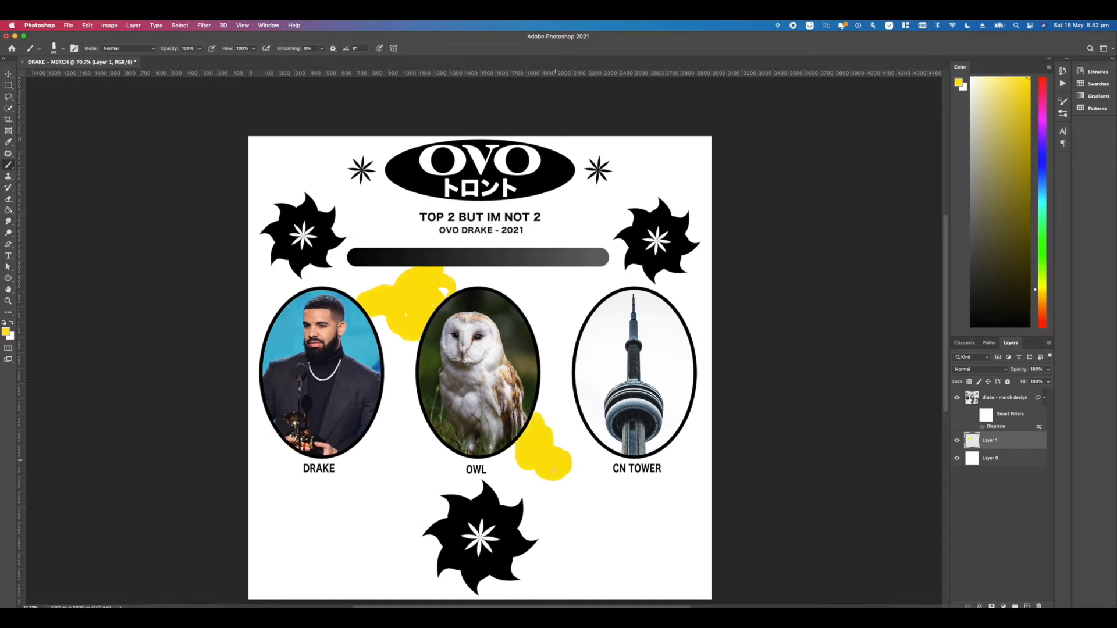
left_click(1042, 99)
left_click_drag(522, 305, 527, 318)
left_click_drag(427, 428, 424, 436)
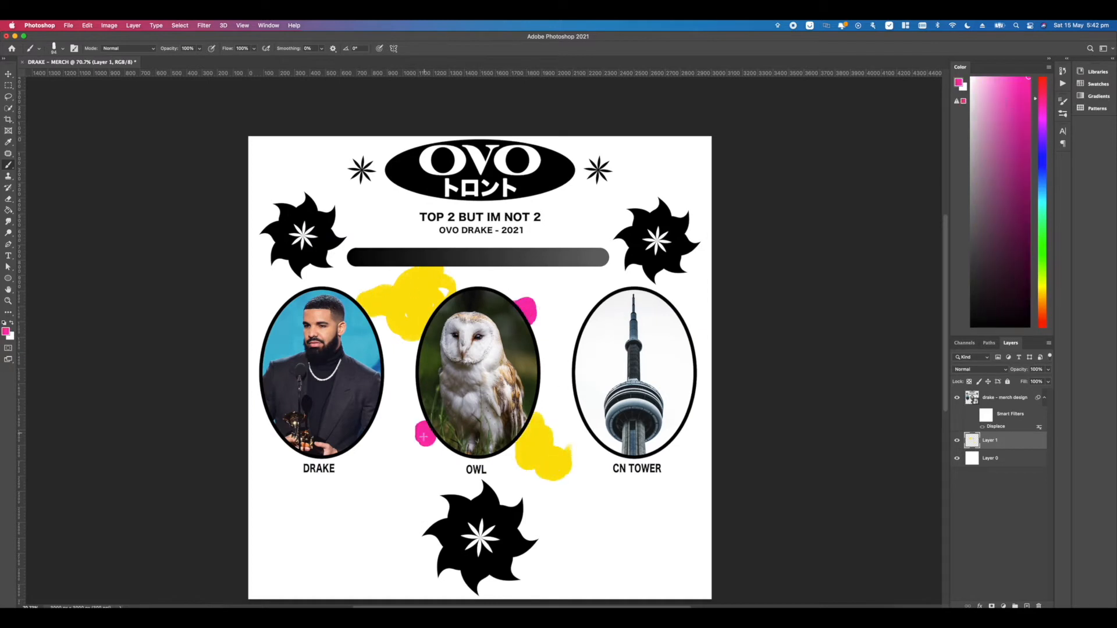
- Paint more red and cyan patches around the owl's ellipse to form a multicoloured splash behind it
left_click(1043, 193)
left_click_drag(535, 322, 544, 362)
left_click_drag(416, 396, 395, 415)
left_click_drag(457, 447, 425, 495)
left_click_drag(438, 240, 424, 241)
left_click_drag(553, 295, 565, 311)
- Try a blur filter on the painted splash and delete the paint layer
left_click(203, 25)
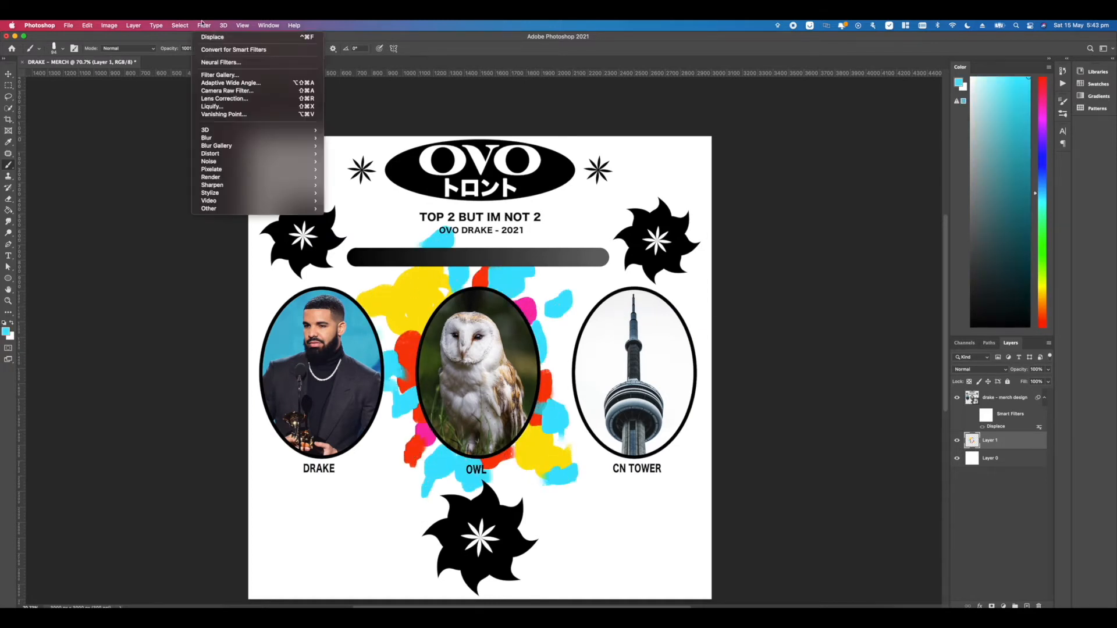
mouse_move(227, 139)
left_click(355, 173)
left_click_drag(305, 228, 323, 228)
left_click(364, 127)
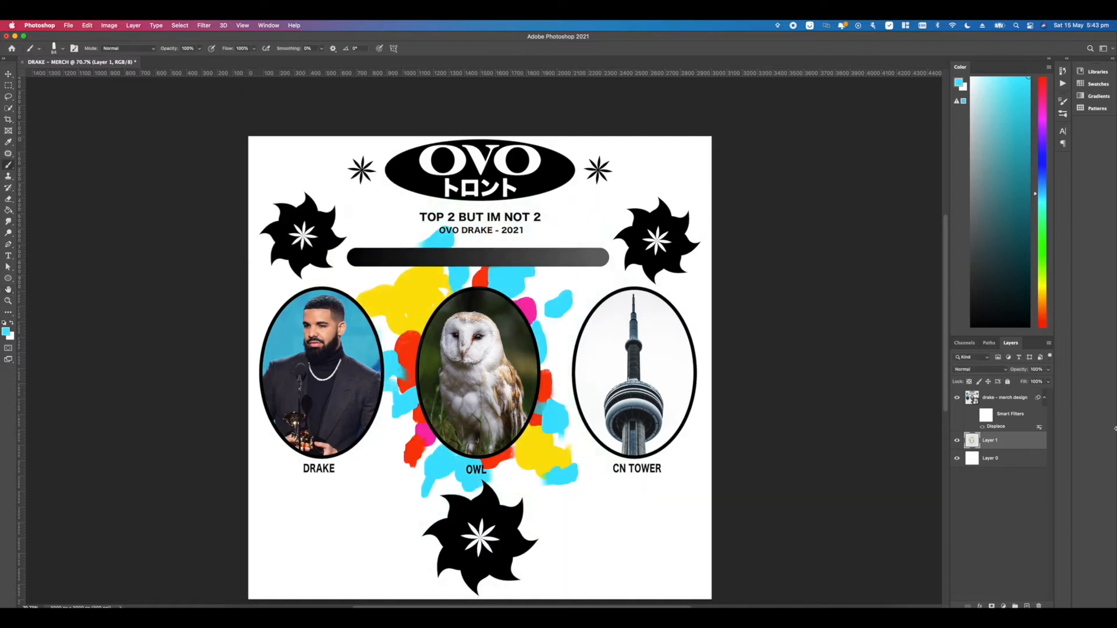
key("BackSpace")
- Add a Color Lookup adjustment above the design with the FallColors.look 3DLUT file and clip it to the design
left_click(1004, 606)
left_click(1027, 537)
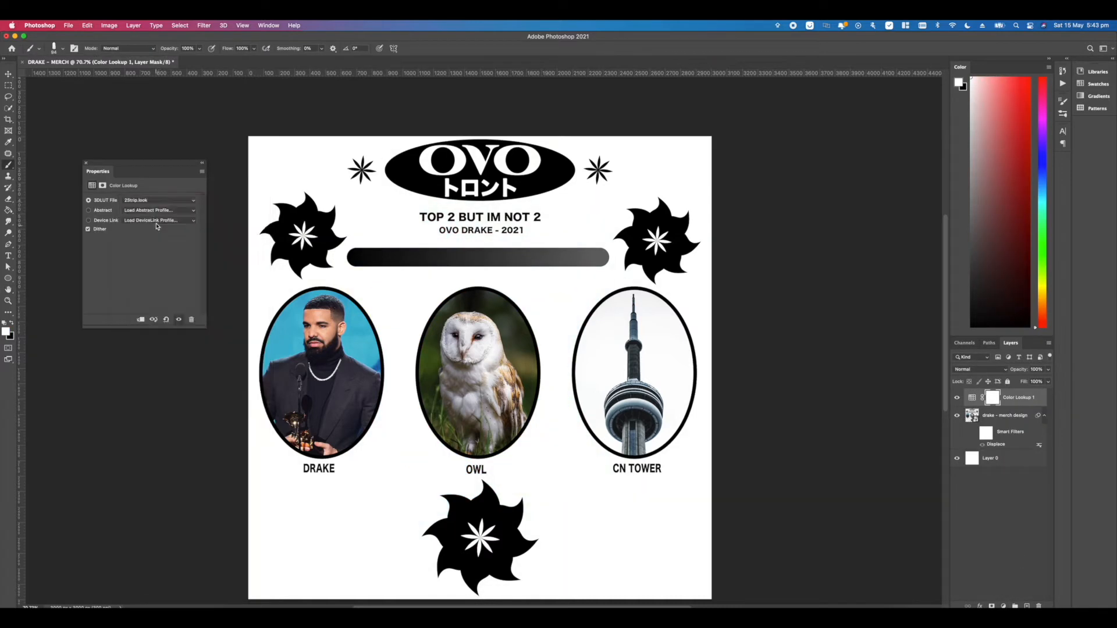
left_click(159, 200)
left_click(174, 256)
left_click(159, 200)
left_click(147, 151)
key("Down")
key("Down")
key("Down")
key("Down")
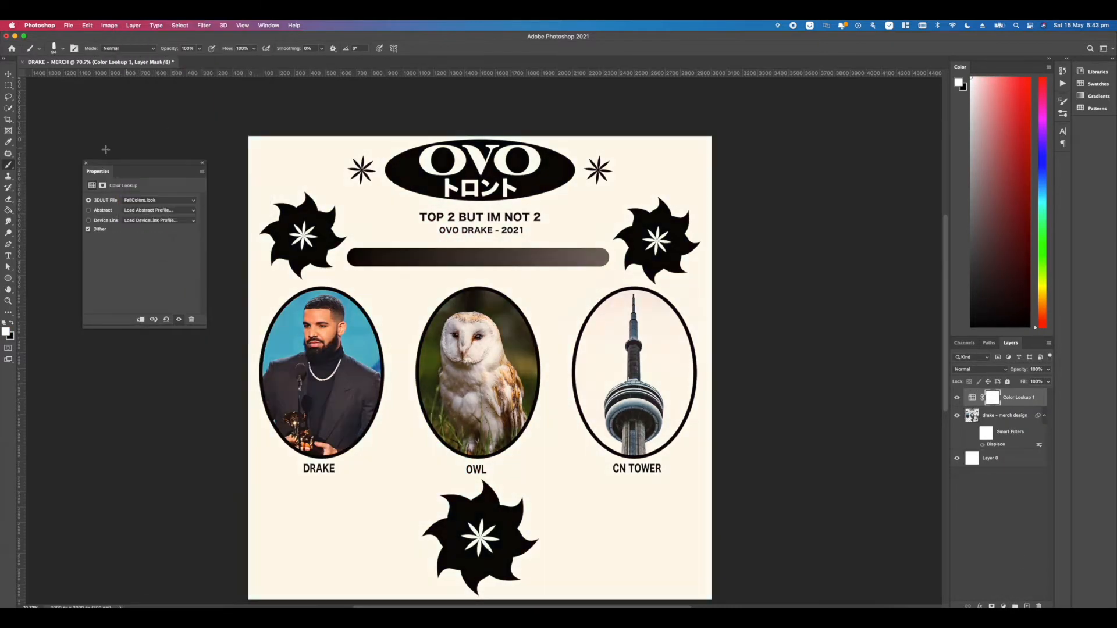
left_click(86, 163)
left_click(989, 406, "alt")
- Place texture 21 as a clipped layer over the design and set its blend mode to Vivid Light
key("super+Tab")
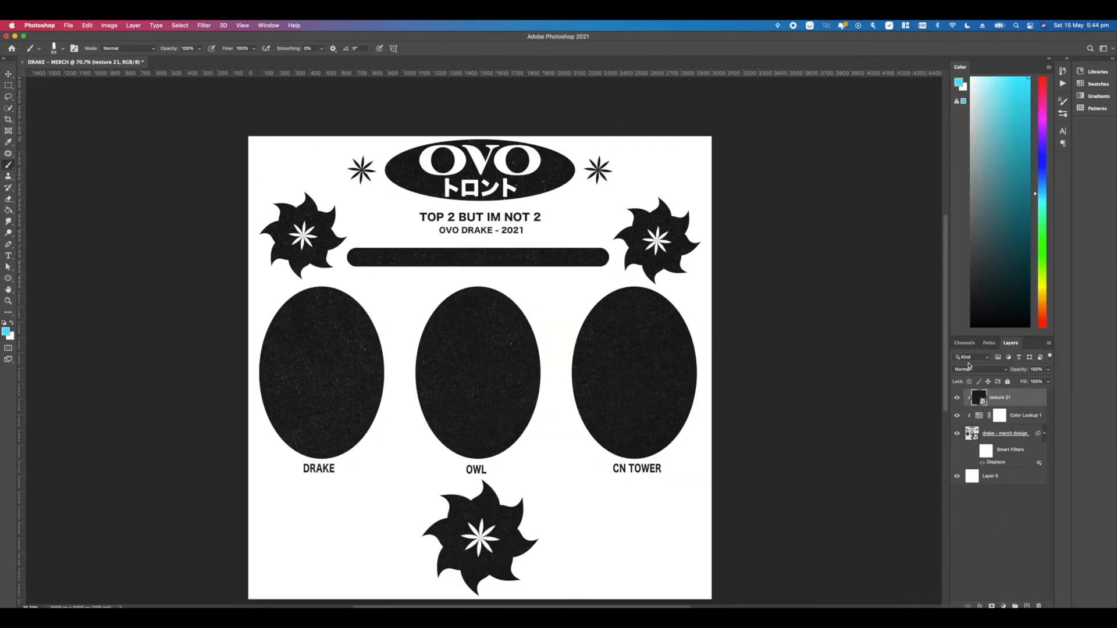
left_click(980, 369)
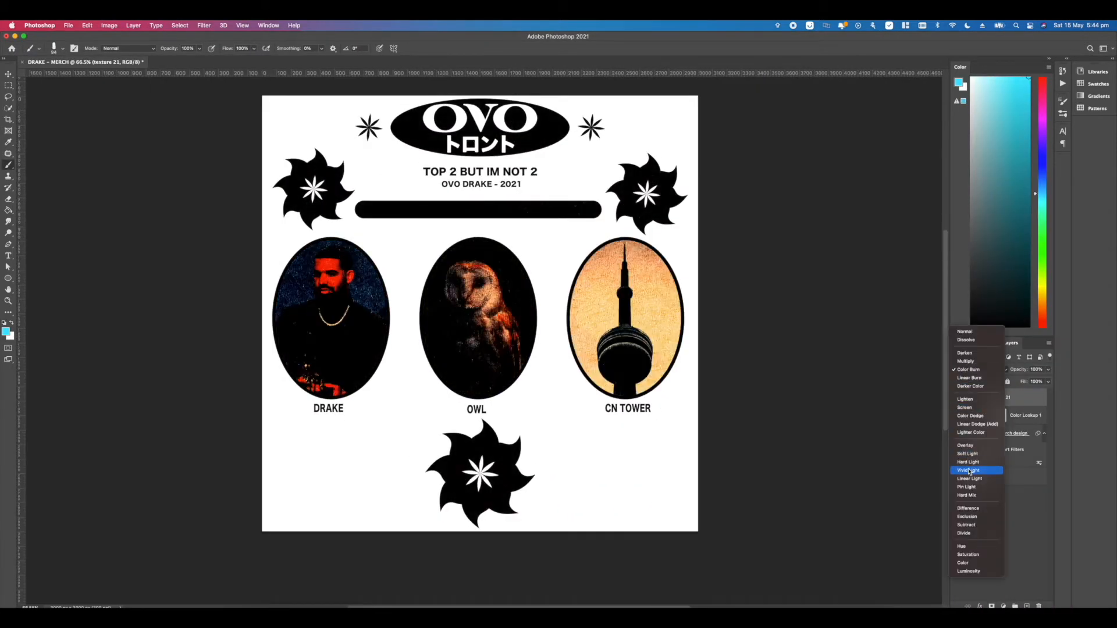
left_click(989, 469)
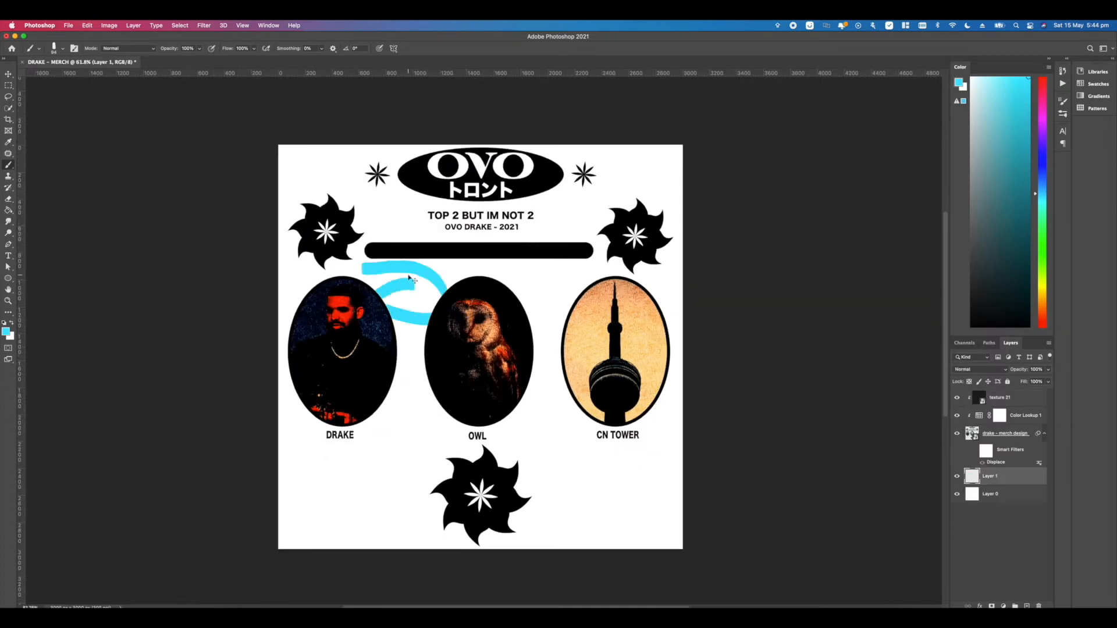
- Undo the cyan brush strokes on the layer beneath the design and inspect the textured artwork
key("super+z")
scroll(409, 279, "up", 5)
scroll(409, 278, "down", 4)
scroll(409, 278, "up", 2)
scroll(409, 279, "down", 3)
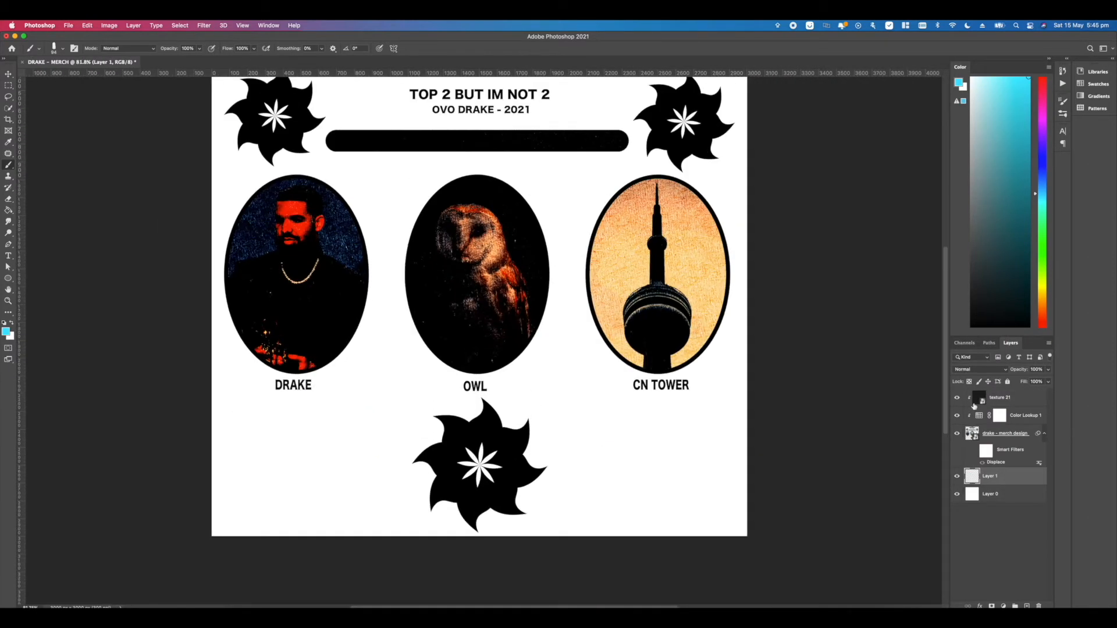
- Try texture 16 as another clipped layer over the design with the Divide blend mode
left_click(980, 369)
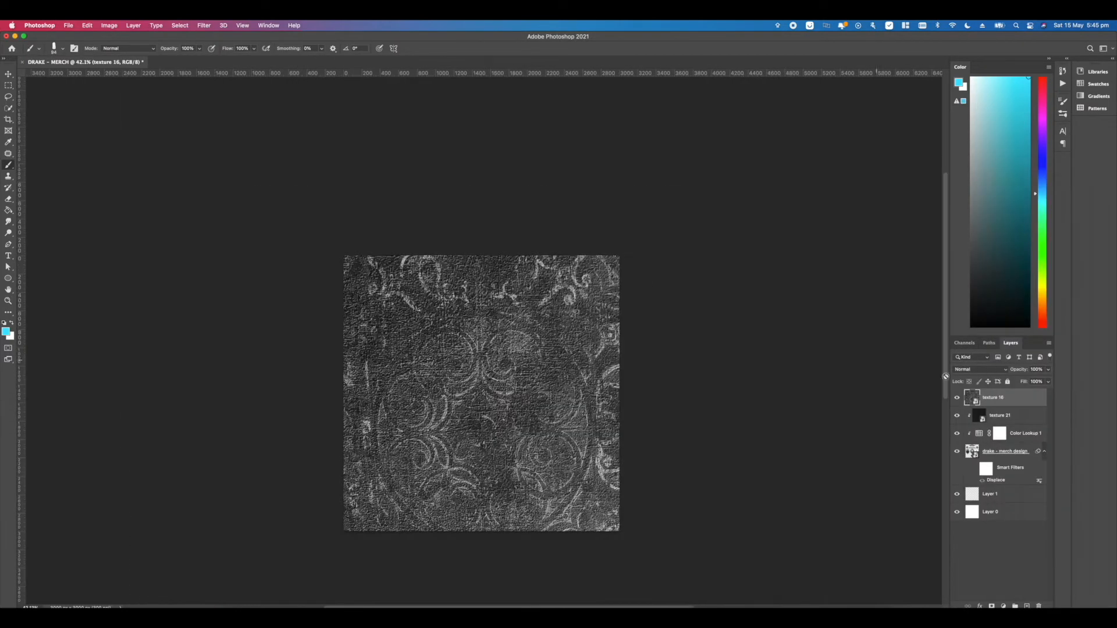
left_click(977, 370)
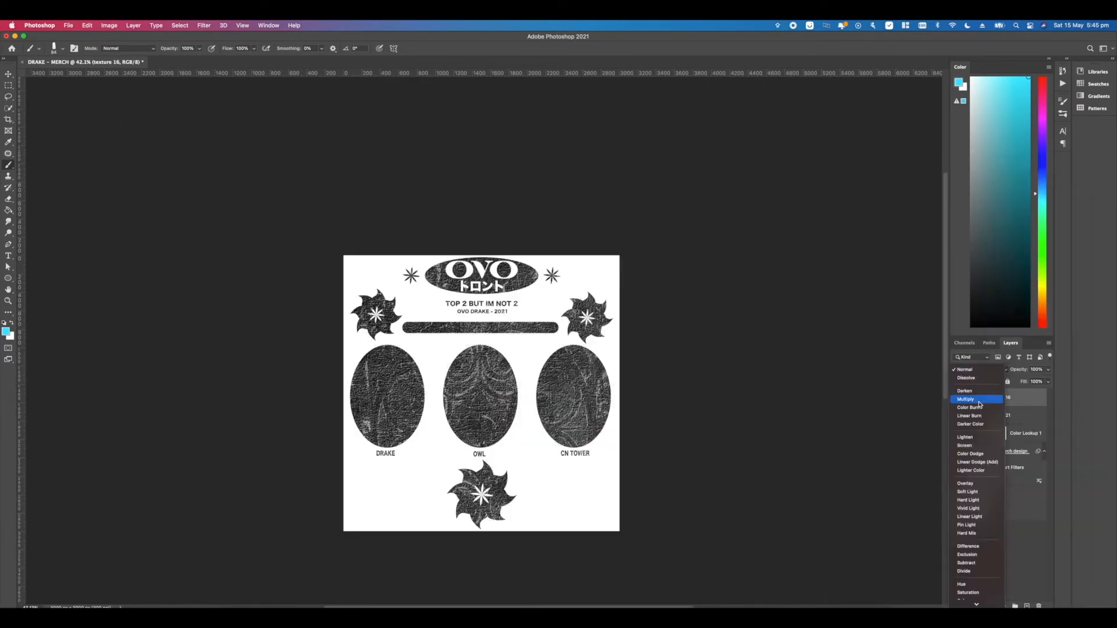
left_click(977, 571)
scroll(478, 349, "up", 6)
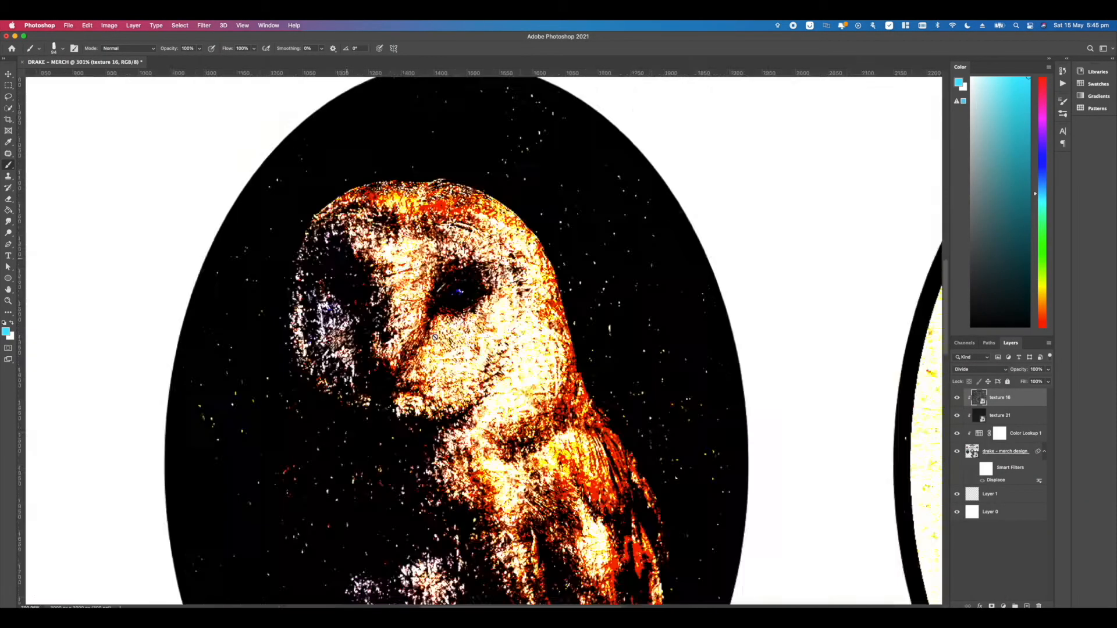
scroll(477, 326, "down", 5)
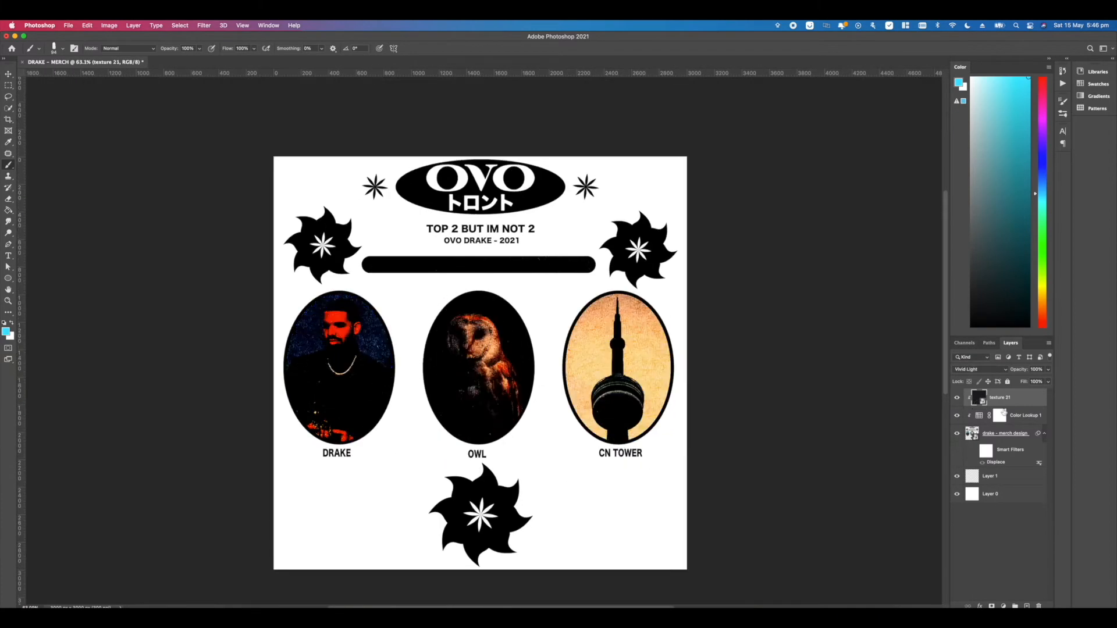
- Compare the design with and without the Color Lookup adjustment
left_click(956, 417)
left_click(957, 416)
scroll(516, 388, "down", 3)
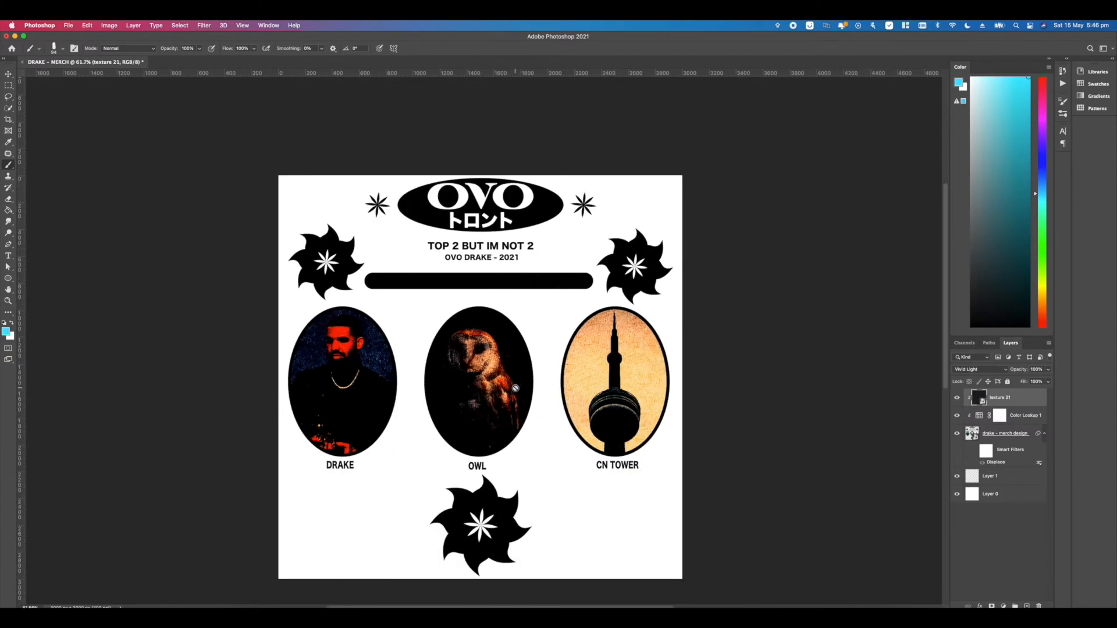
- Combine the texture, Color Lookup and design layers into one smart object and apply Radial Blur to a copy of it
right_click(1000, 420)
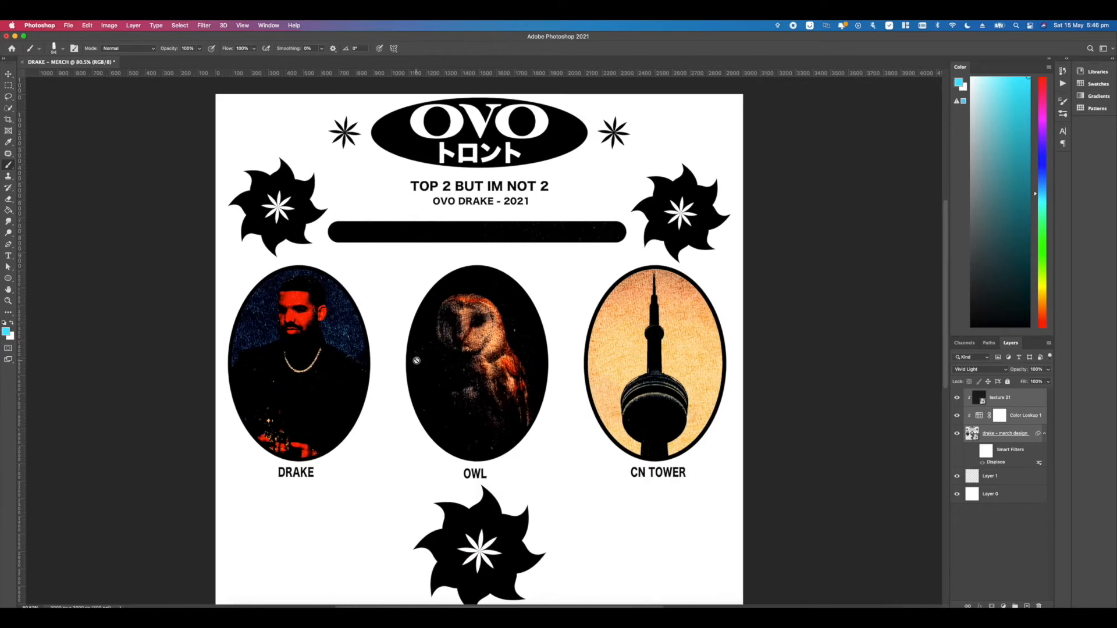
left_click(205, 25)
mouse_move(262, 137)
left_click(349, 169)
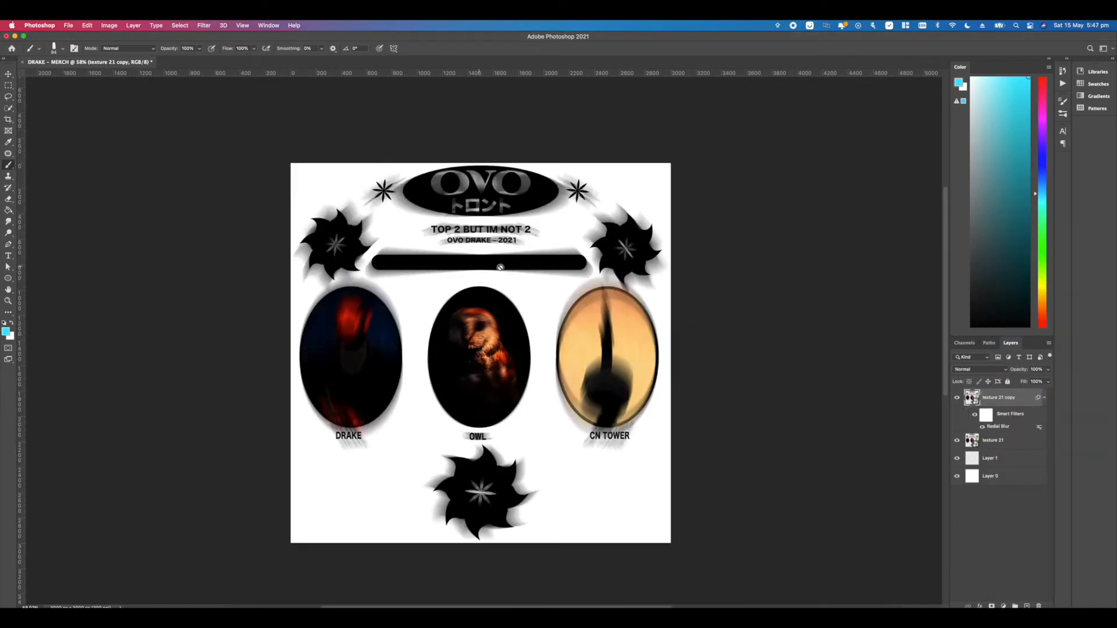
- Blend the blurred copy with Darken, try further modes, and set the texture 21 layer below it to Vivid Light
left_click(980, 370)
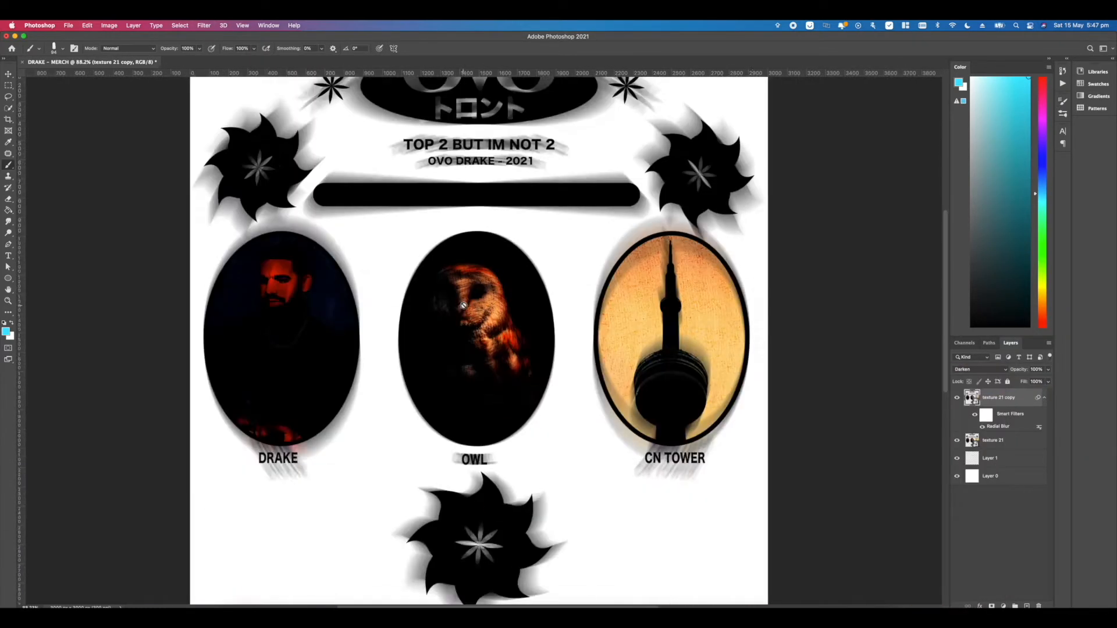
left_click(980, 369)
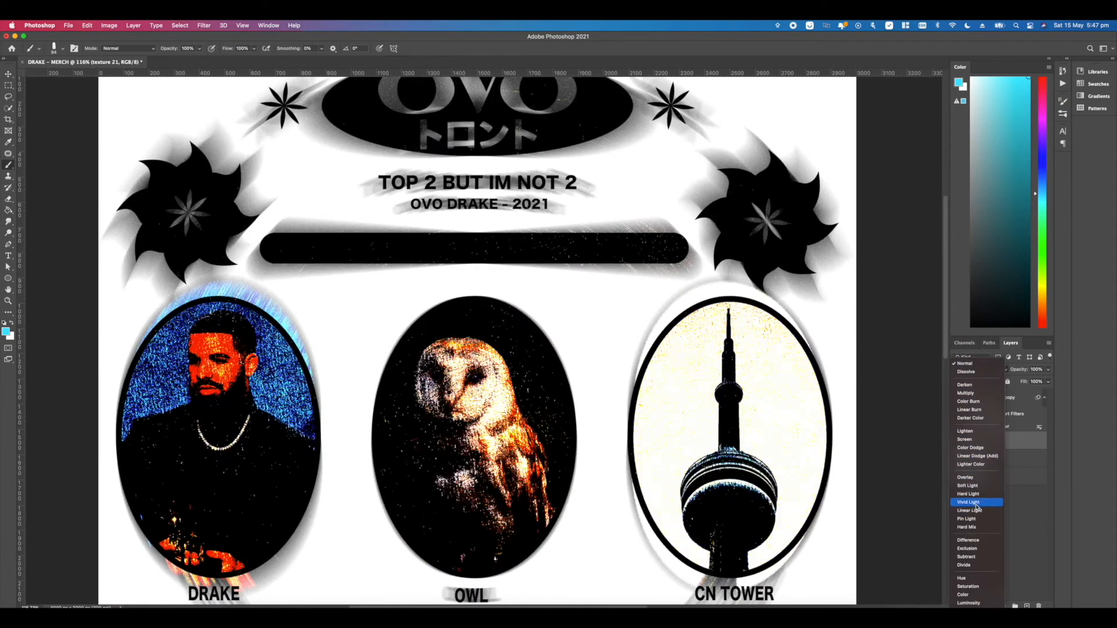
left_click(976, 504)
scroll(783, 406, "down", 5)
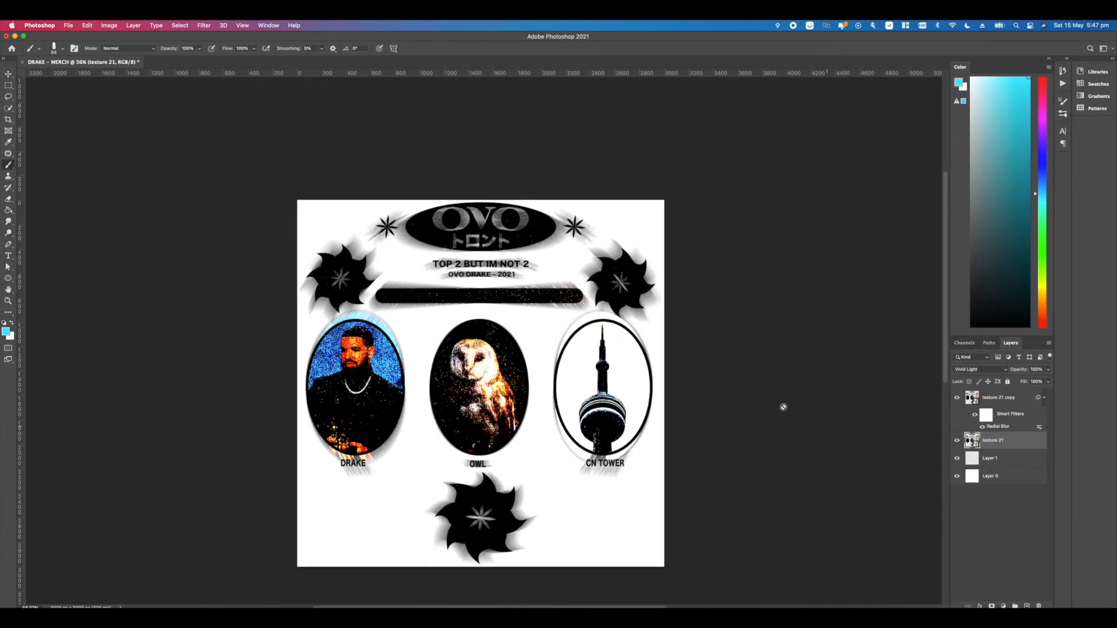
scroll(438, 349, "up", 7)
scroll(440, 349, "down", 6)
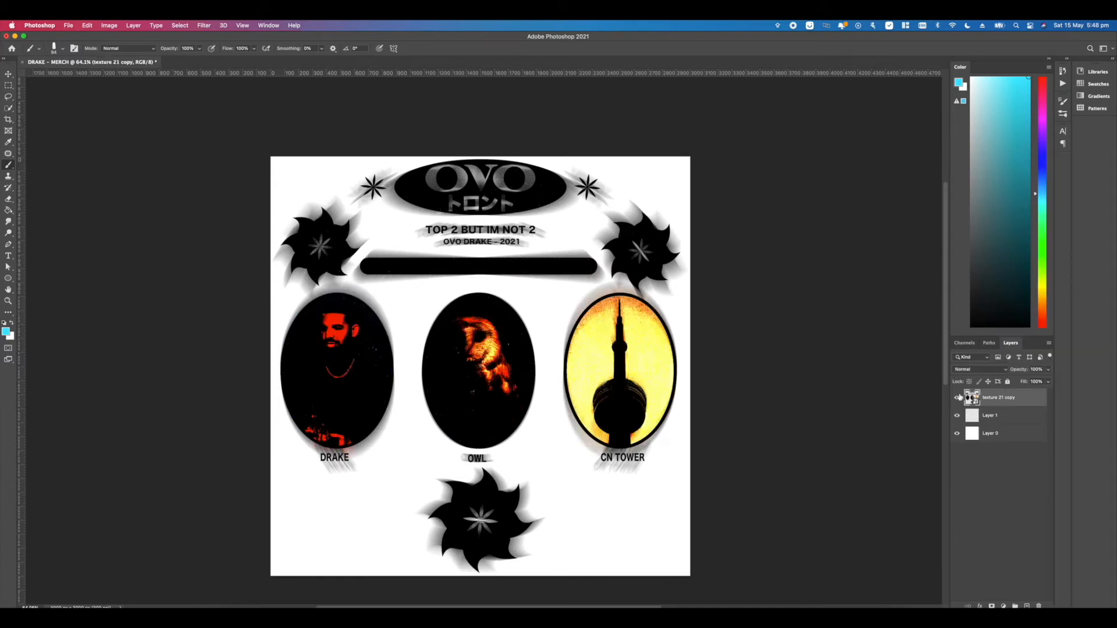
- Try brightening the merged design's midtones and highlights with a Levels adjustment layer
scroll(480, 372, "up", 2)
scroll(480, 373, "down", 2)
left_click(1003, 606)
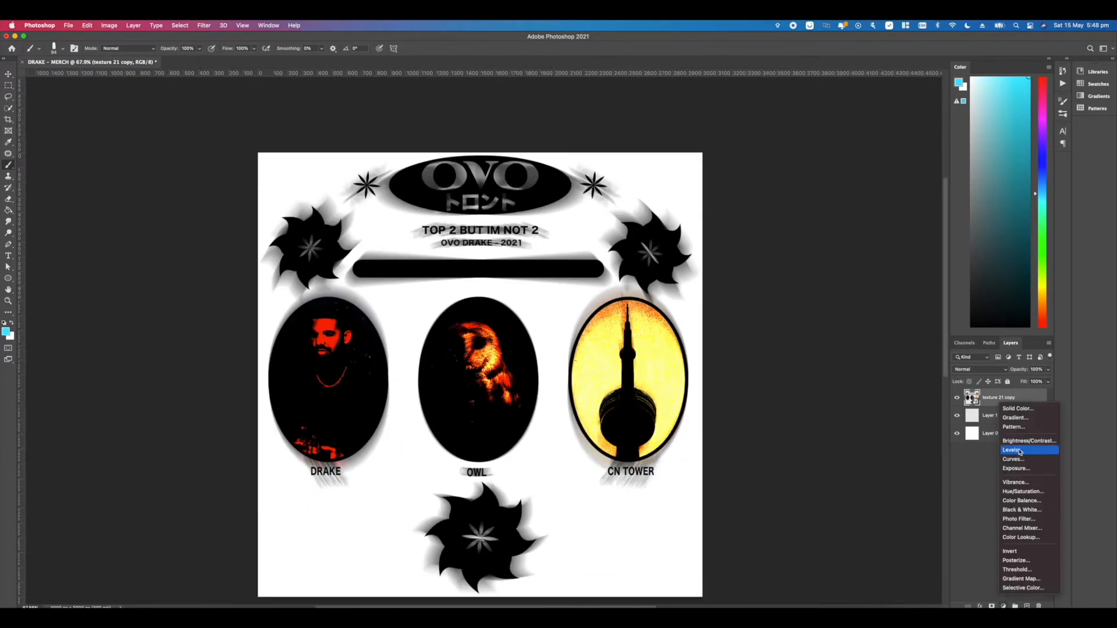
left_click(1019, 451)
left_click_drag(148, 264, 124, 264)
left_click_drag(195, 264, 154, 265)
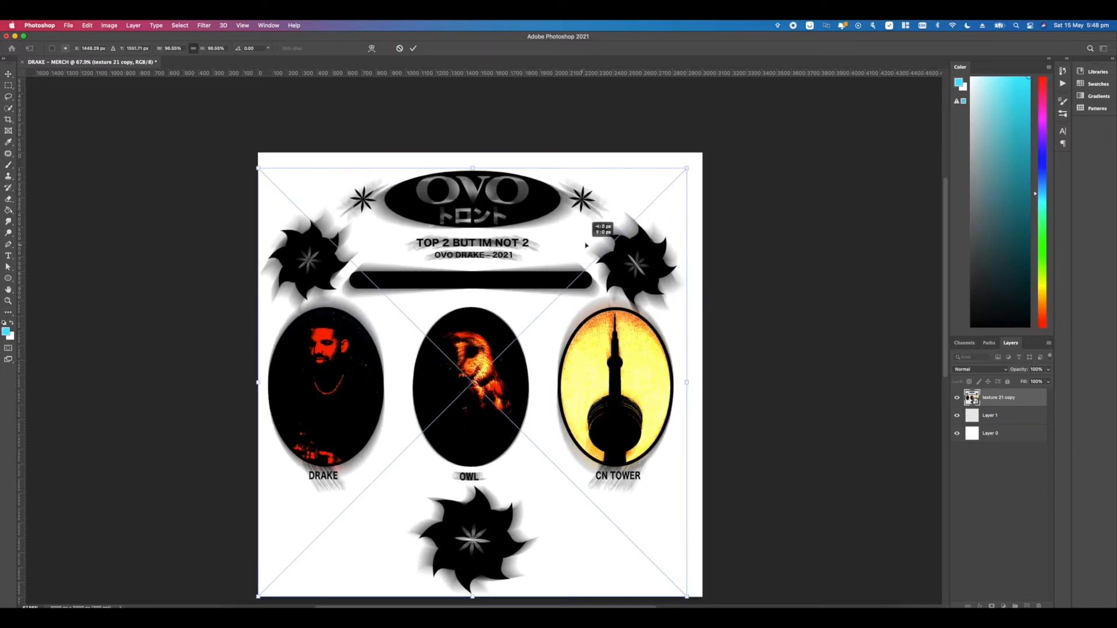
- Scale the merged design down to about 97% and centre it on the canvas
scroll(472, 349, "down", 3)
scroll(472, 366, "up", 6)
scroll(472, 366, "down", 5)
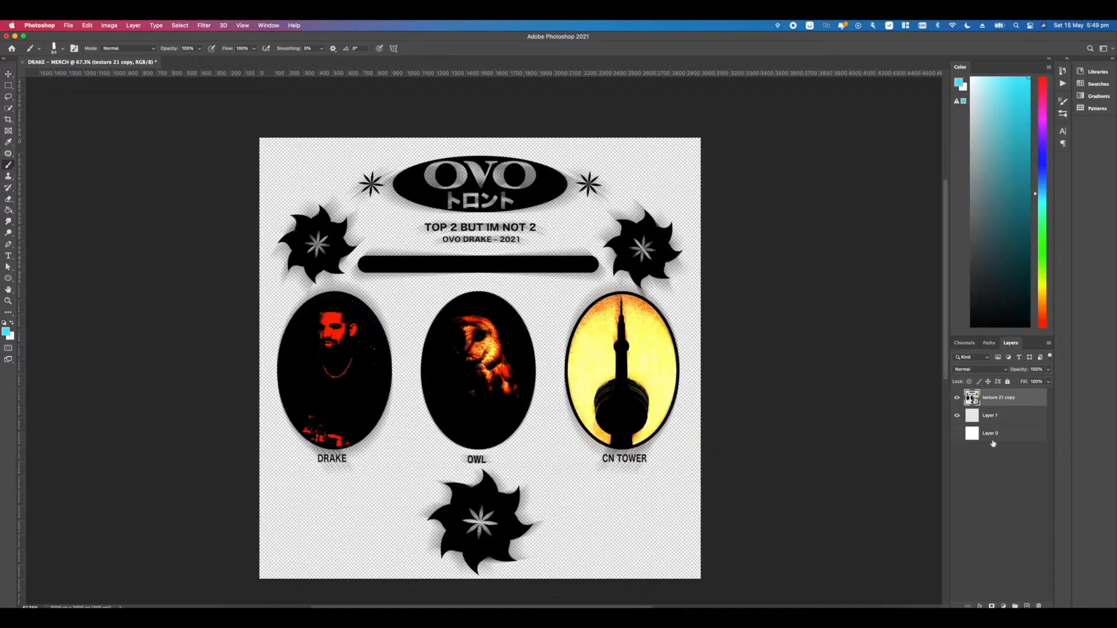
- Paste the copied artwork as pixels and move the blurred OVO logo layer down in the layer stack
key("super+v")
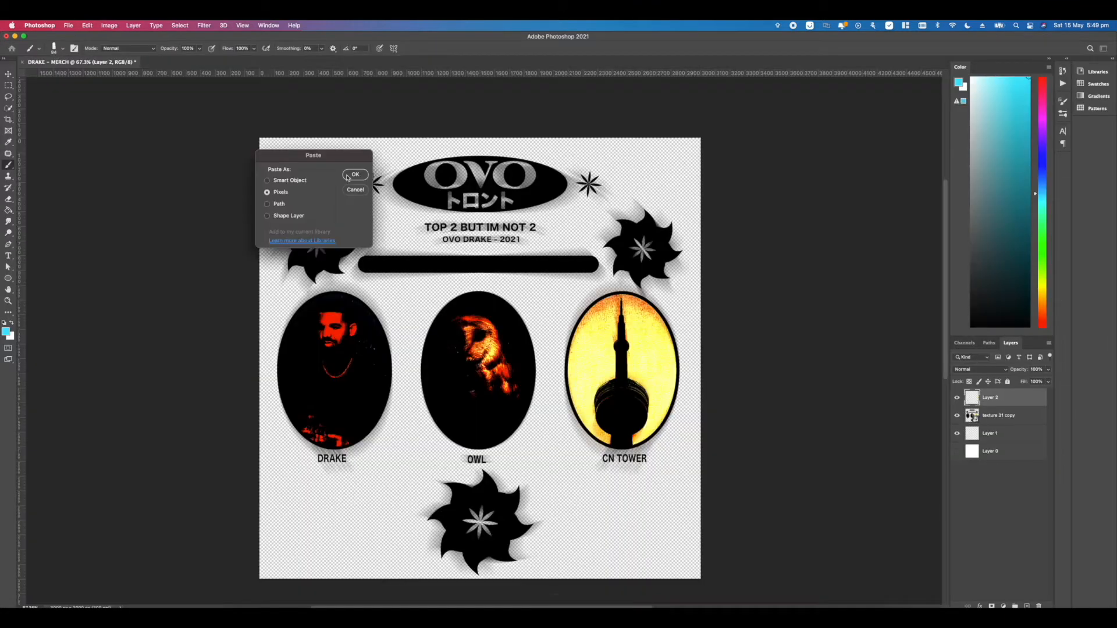
key("Return")
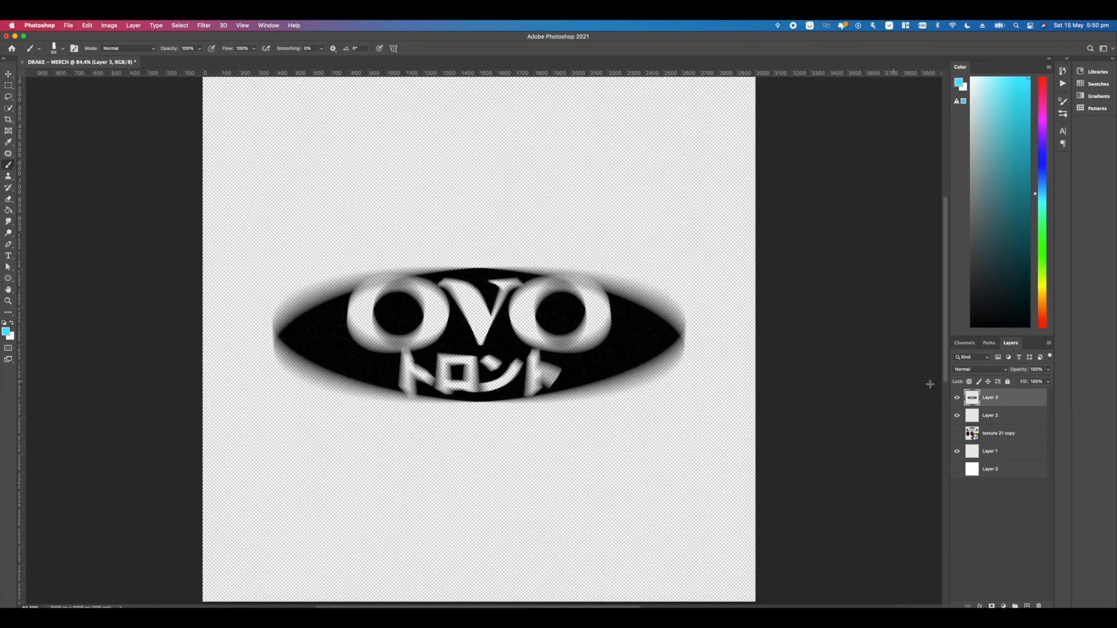
left_click_drag(989, 398, 988, 421)
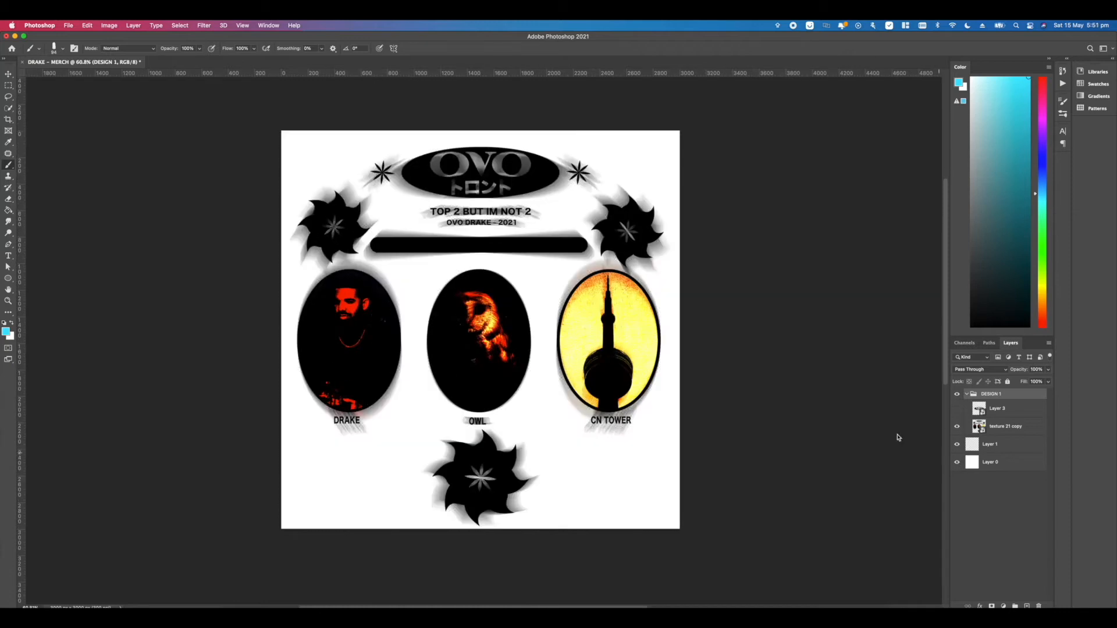
- Inspect the finished artwork and hide the texture 21 copy layer inside the DESIGN 1 group
scroll(378, 307, "up", 5)
scroll(378, 307, "up", 5)
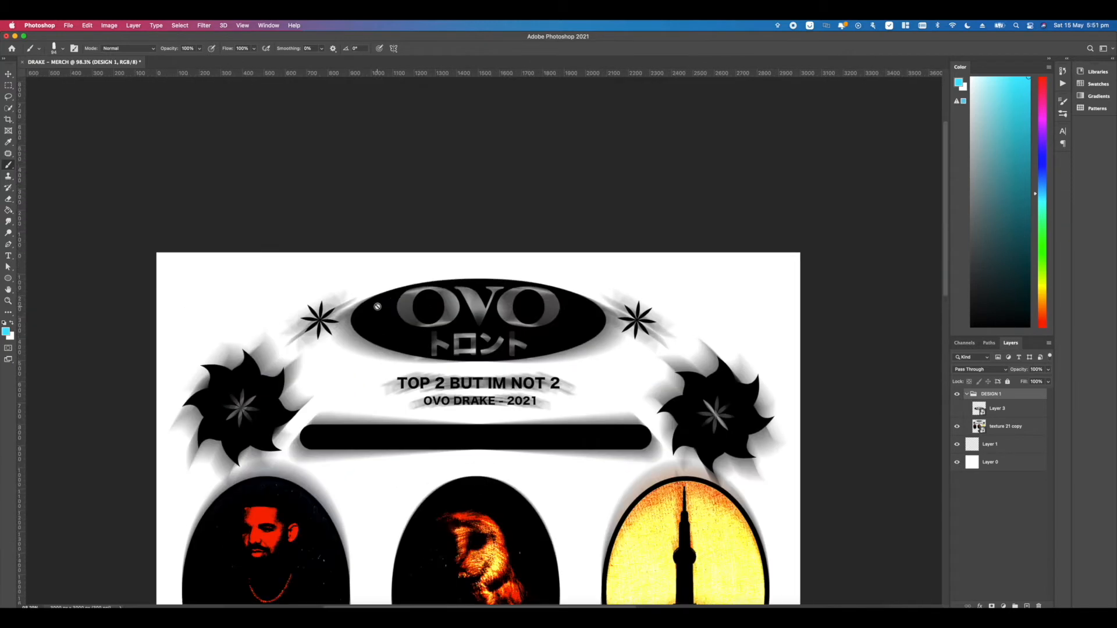
scroll(378, 306, "down", 5)
scroll(484, 325, "down", 2)
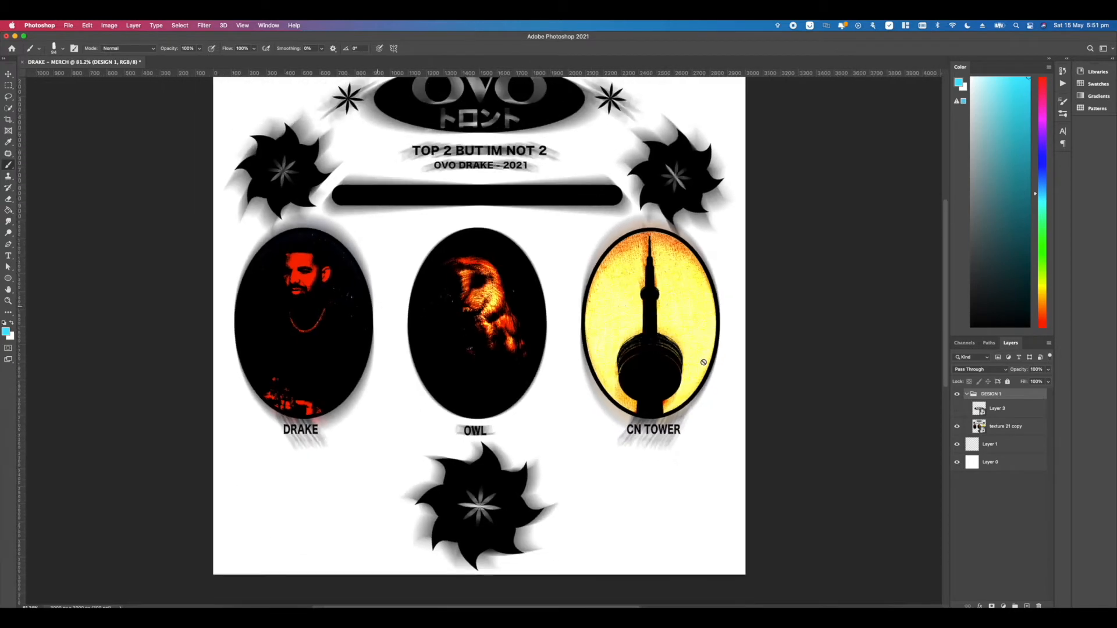
left_click(957, 426)
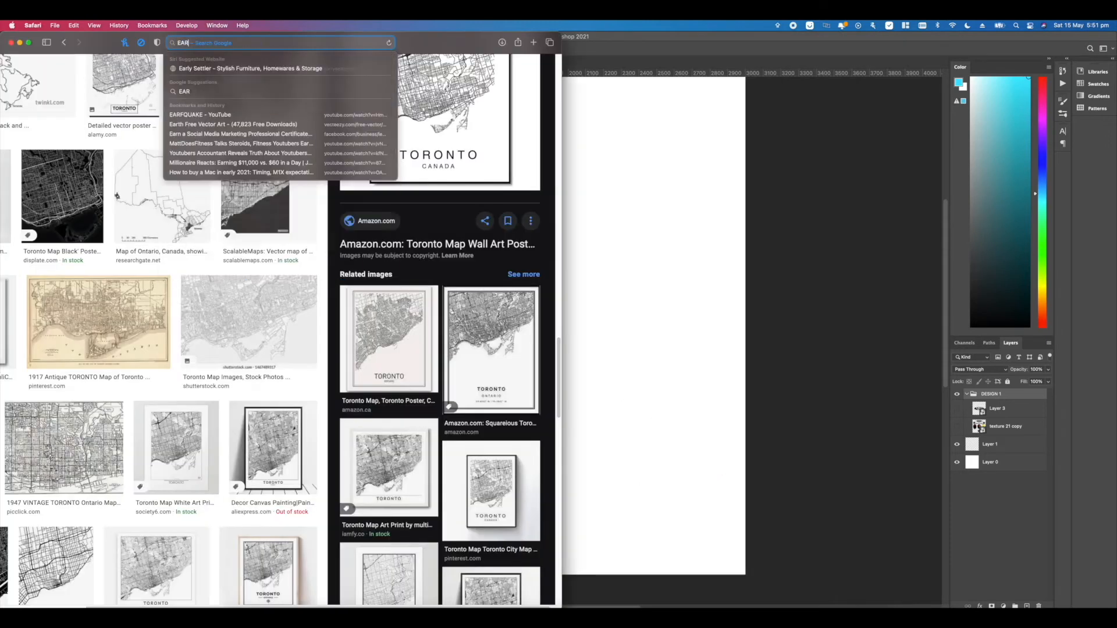
- Switch to Safari, search for EARTH images, and save the globe picture showing the Americas
type("th")
key("Return")
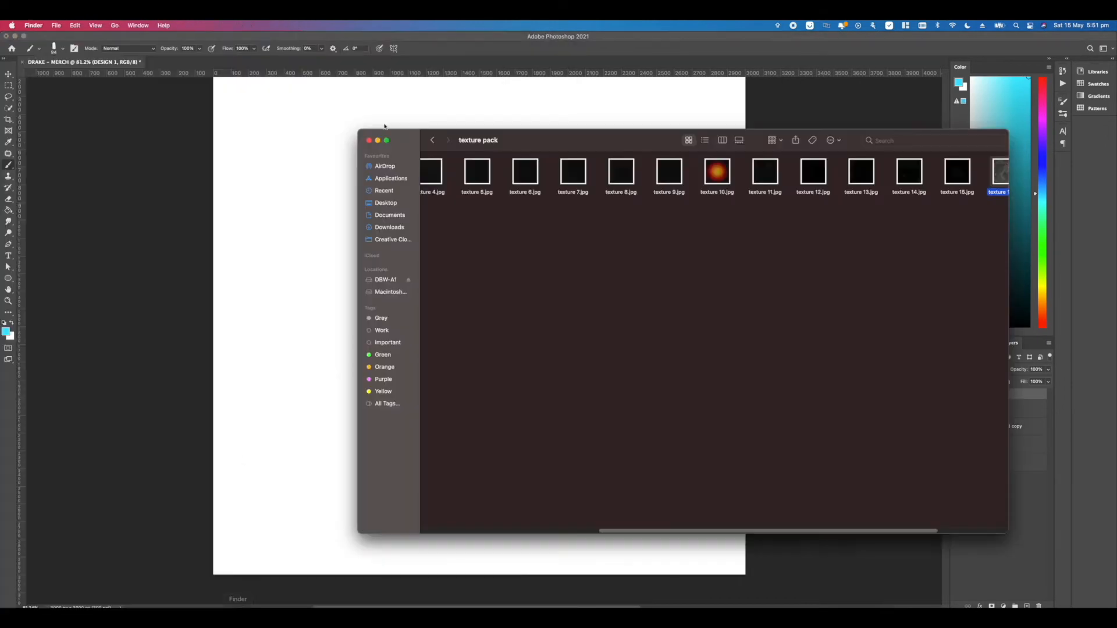
left_click(390, 227)
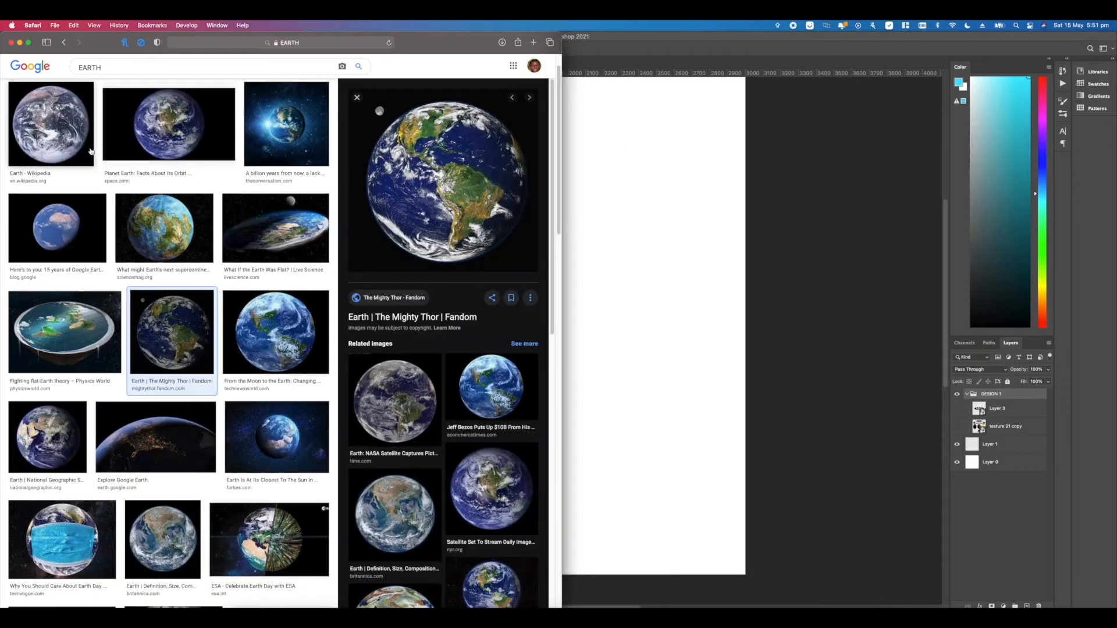
right_click(451, 212)
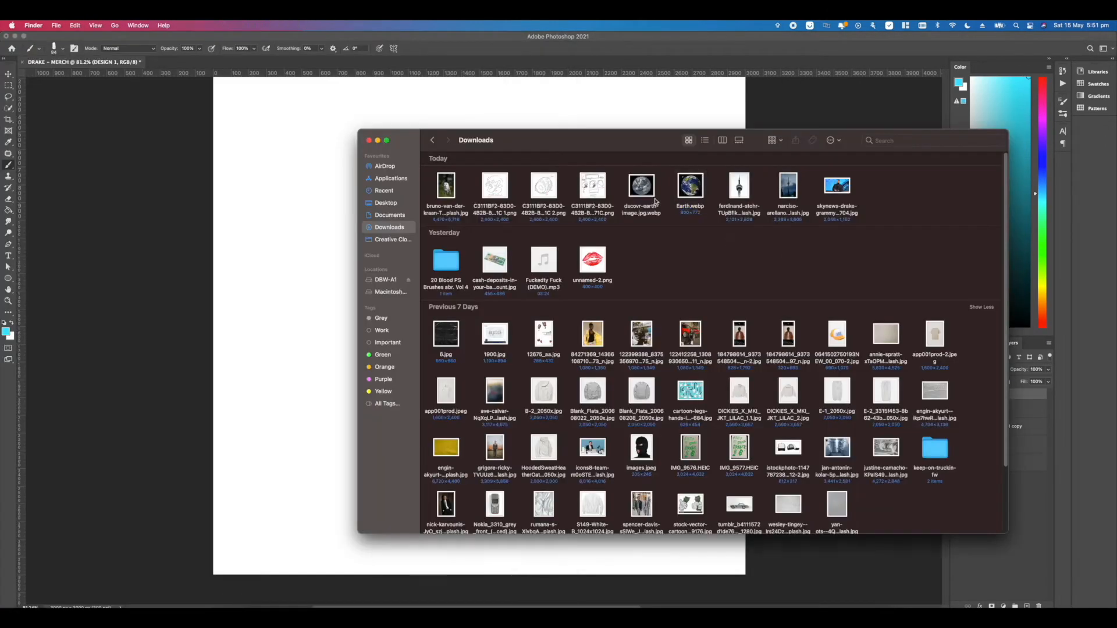
- Open the downloaded Earth.webp, place a screenshot of it on the canvas, and mask out the area around the globe
double_click(690, 186)
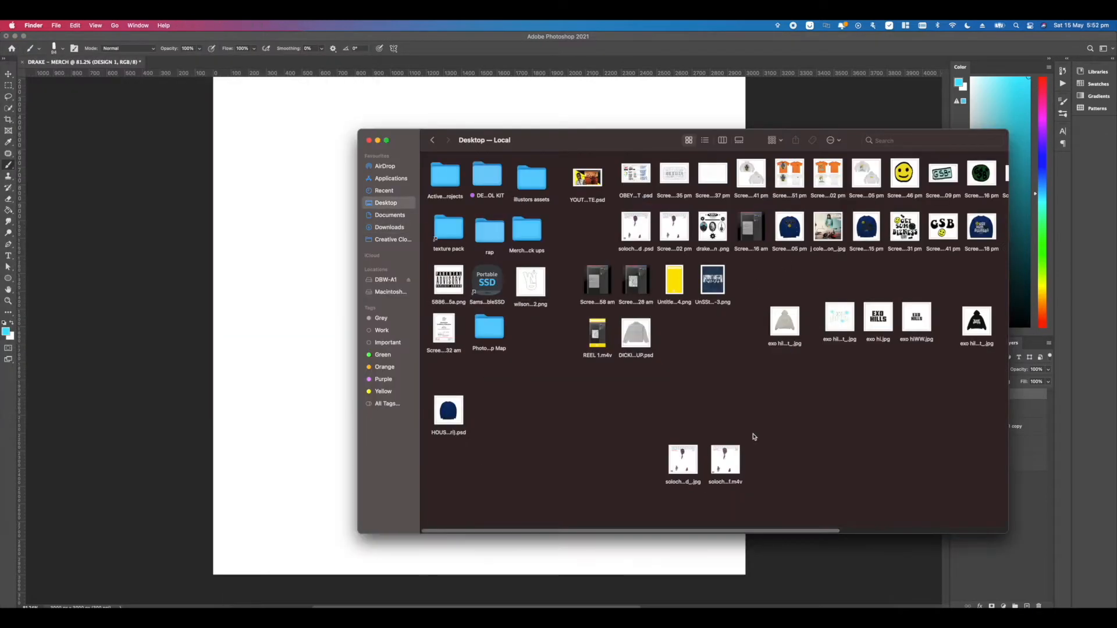
left_click_drag(785, 228, 291, 326)
left_click(992, 606)
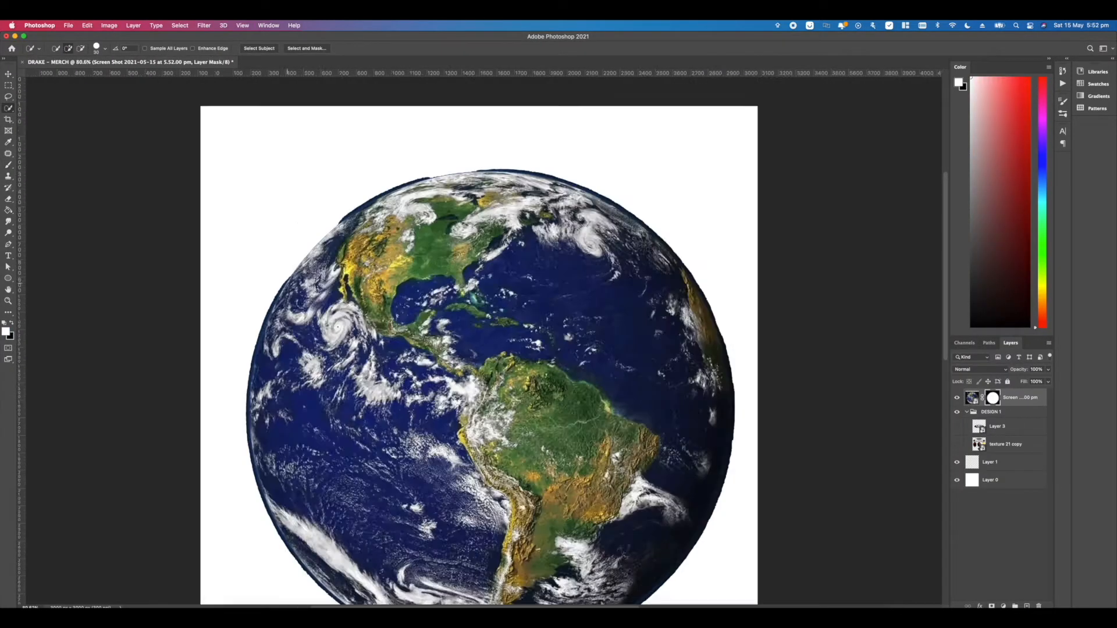
- Convert the masked globe layer to a smart object, scale it down, and position it in the middle of the canvas
scroll(483, 273, "down", 4)
right_click(1016, 397)
left_click(961, 278)
key("super+t")
left_click_drag(599, 546, 546, 448)
left_click_drag(464, 294, 516, 302)
key("Return")
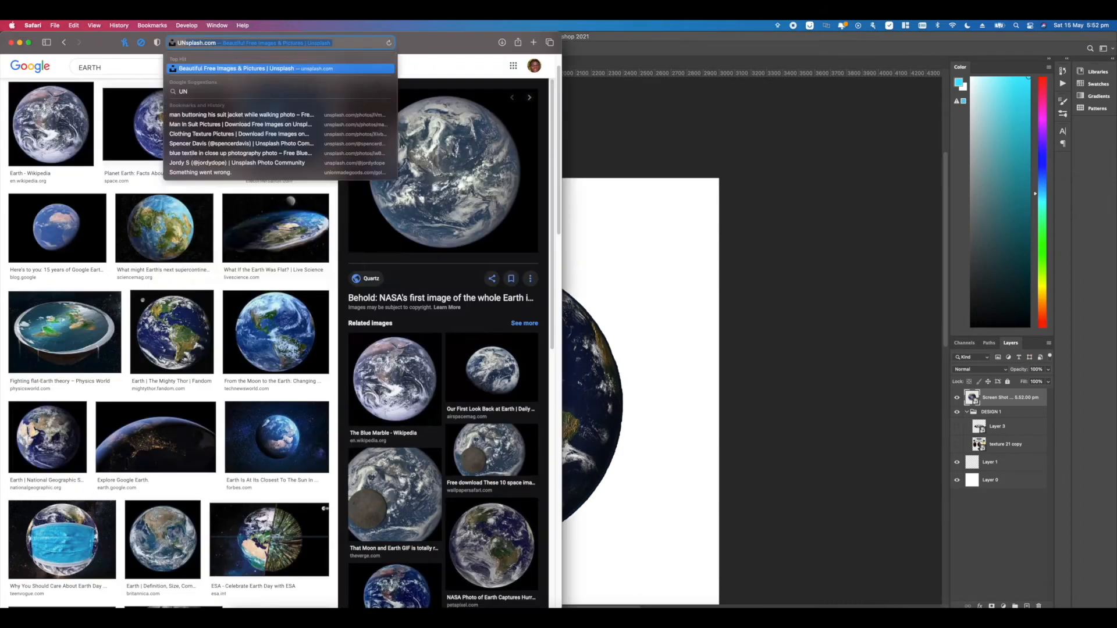
- Switch to Safari, search Unsplash for airplane, and download the free photo of the United Airlines 737-900 taking off
key("Return")
type("airplane")
key("Return")
scroll(384, 408, "down", 3)
left_click(433, 436)
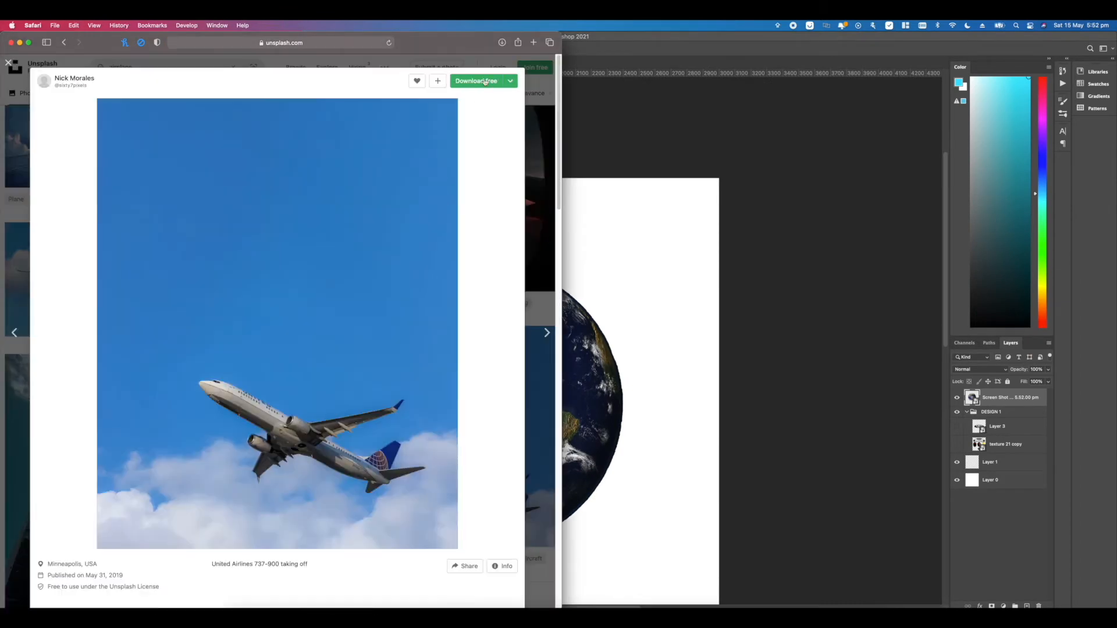
left_click(474, 81)
- Browse the related airplane photos on Unsplash and return to Photoshop
scroll(279, 332, "down", 10)
scroll(170, 259, "up", 1)
left_click(167, 279)
scroll(277, 353, "down", 10)
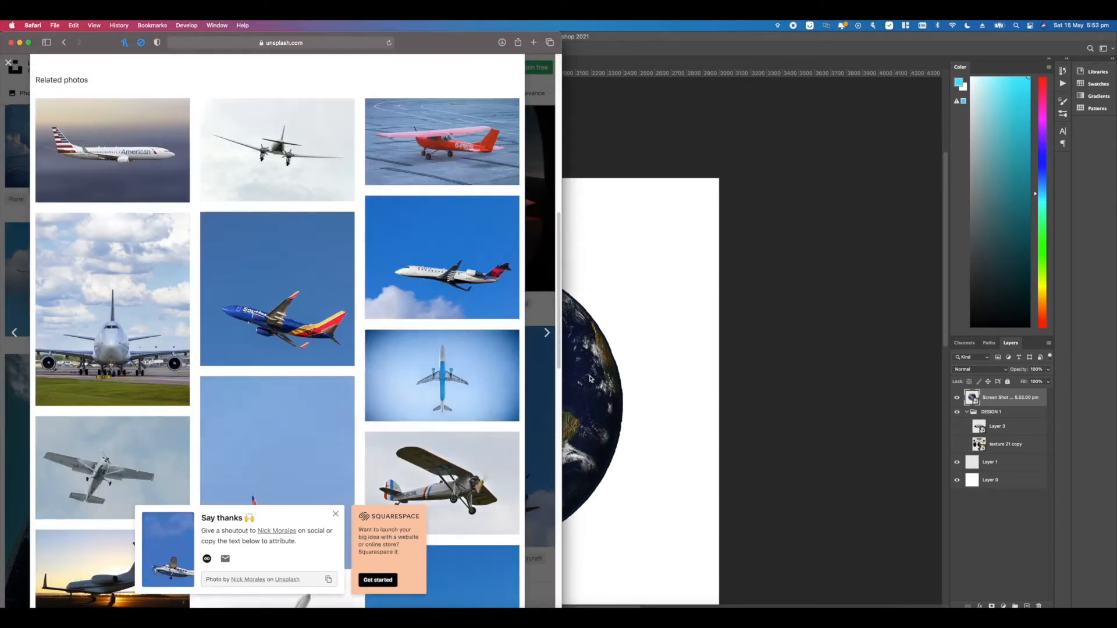
left_click(590, 377)
scroll(601, 383, "down", 2)
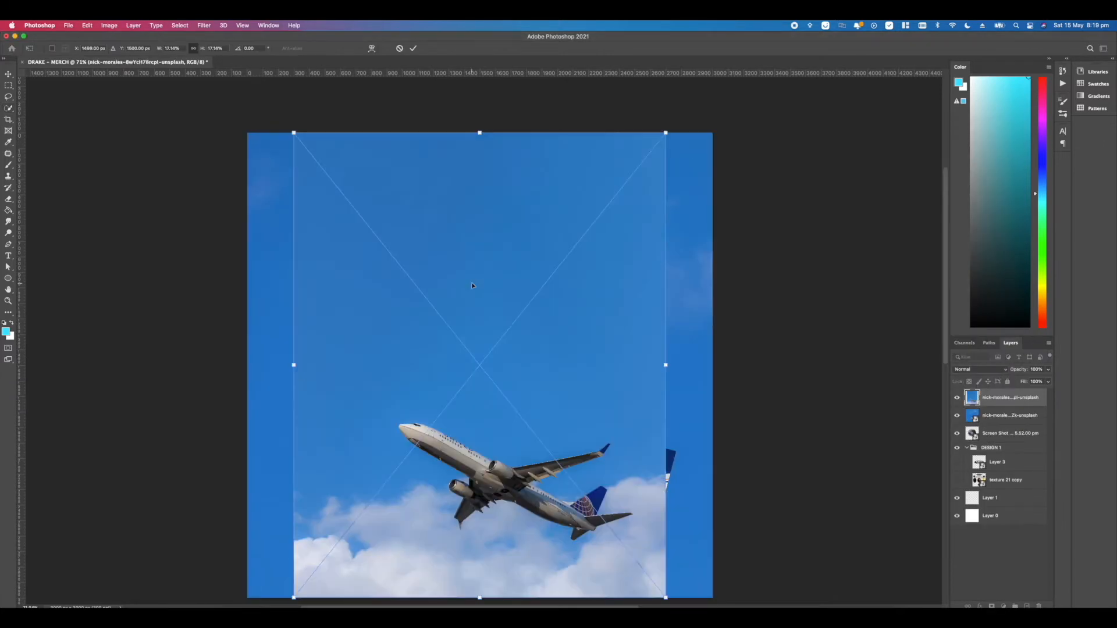
- Place the airplane photo on the canvas and select the whole airplane with the Quick Selection tool
key("Return")
scroll(480, 269, "up", 5)
scroll(478, 266, "down", 6)
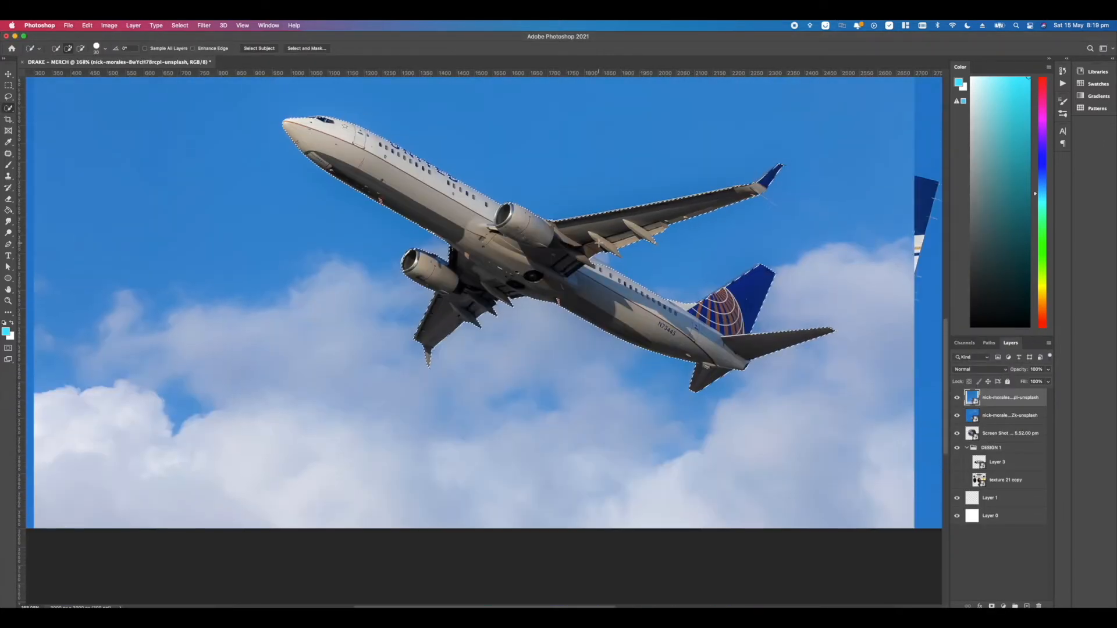
- Enter Quick Mask mode and use a 3 px Hard Round brush to restore the missing fuselage edge beside the wing
key("q")
scroll(529, 285, "up", 10)
left_click(8, 165)
right_click(320, 180)
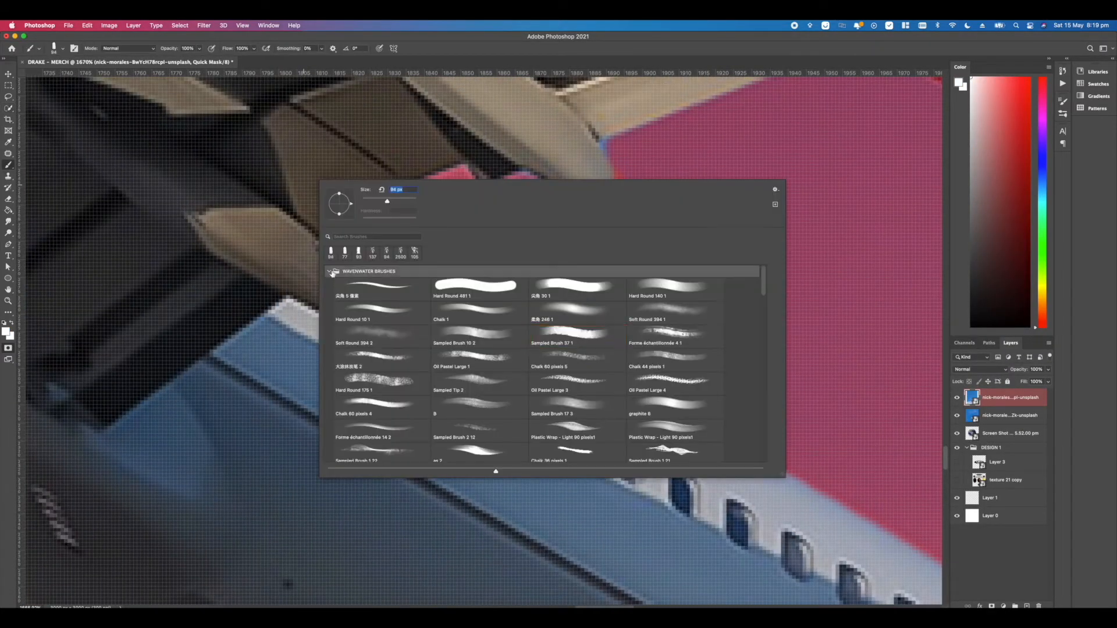
left_click(332, 270)
double_click(479, 306)
right_click(375, 252)
type("3")
left_click(356, 220)
left_click(857, 521, "shift")
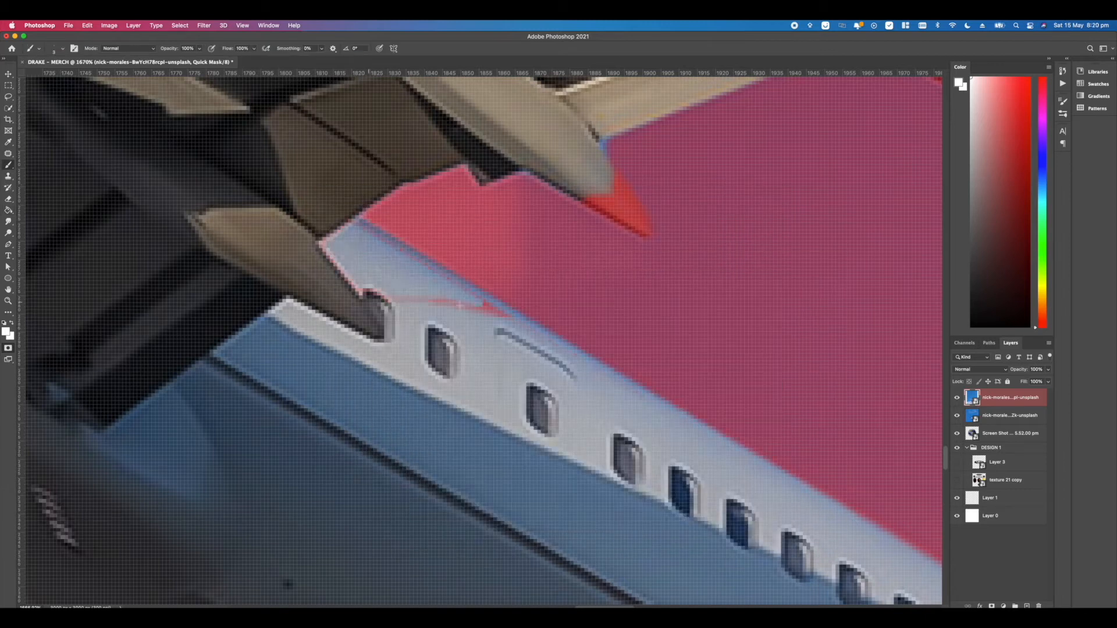
- Set the brush to 5 px and paint the edges of the tail fin and tailplane into the quick mask
scroll(476, 324, "right", 12)
scroll(658, 419, "down", 2)
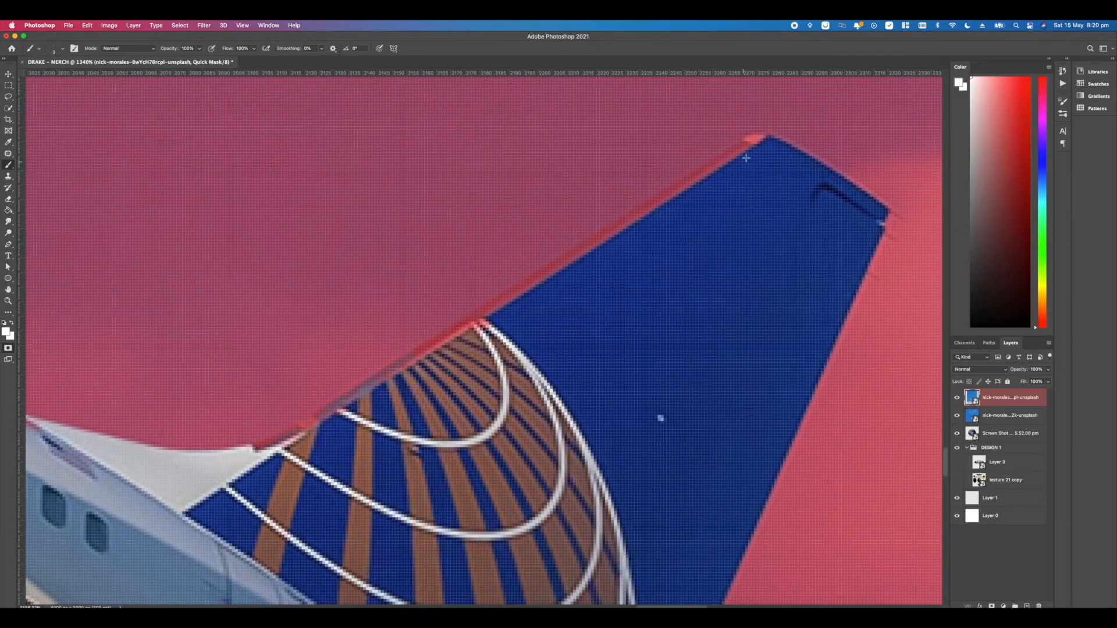
right_click(266, 447)
type("5")
key("Return")
left_click(758, 140, "shift")
left_click_drag(758, 228, 446, 361)
left_click(723, 329)
left_click(115, 380, "shift")
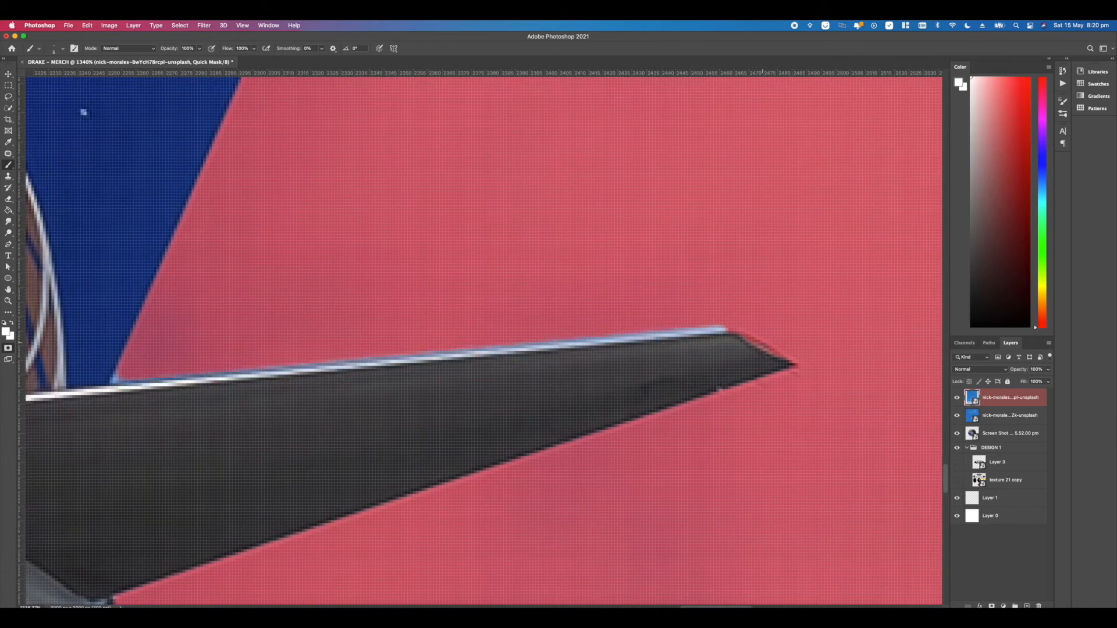
left_click_drag(115, 380, 305, 299)
- Refine the quick mask around the lower engine, the underside of the fuselage, and the airplane's nose
scroll(305, 299, "left", 10)
scroll(376, 366, "up", 4)
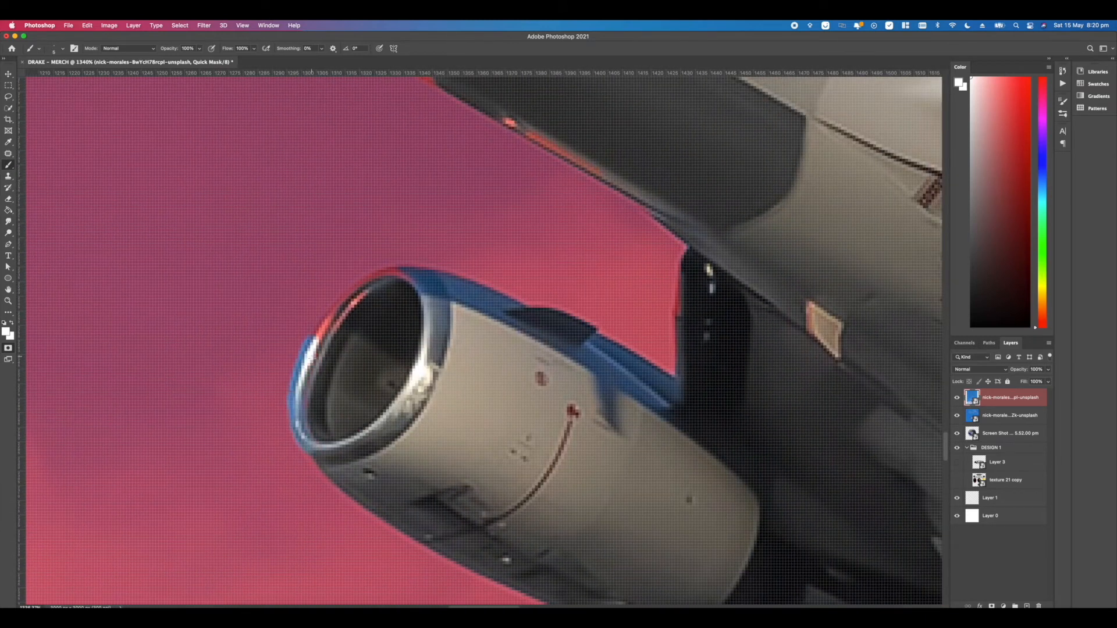
scroll(393, 273, "left", 10)
scroll(394, 273, "up", 8)
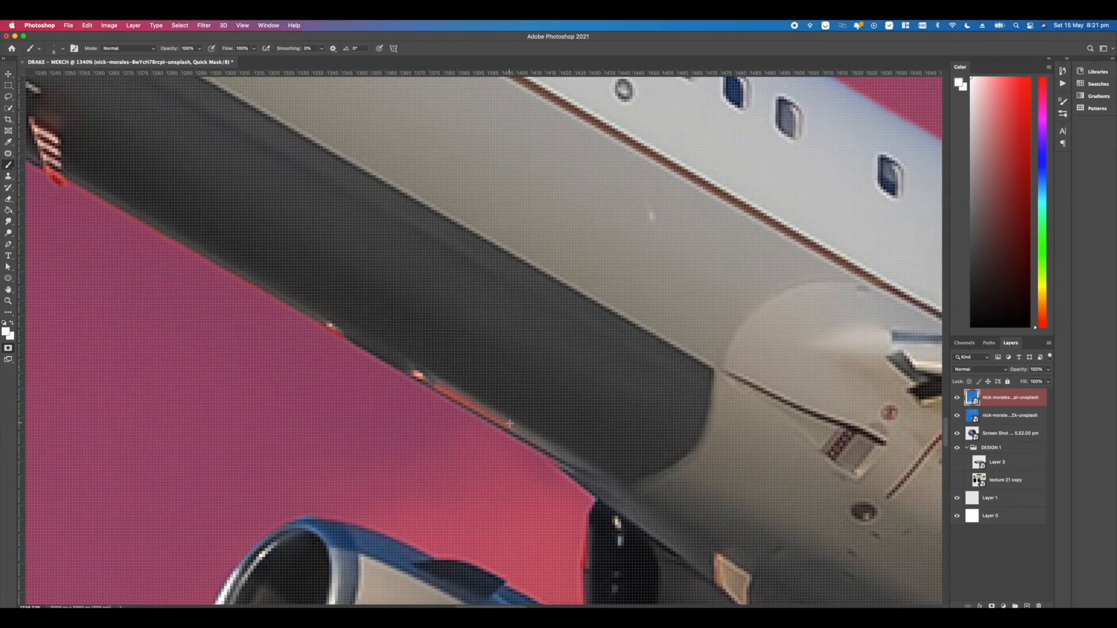
scroll(319, 424, "right", 1)
scroll(359, 258, "up", 1)
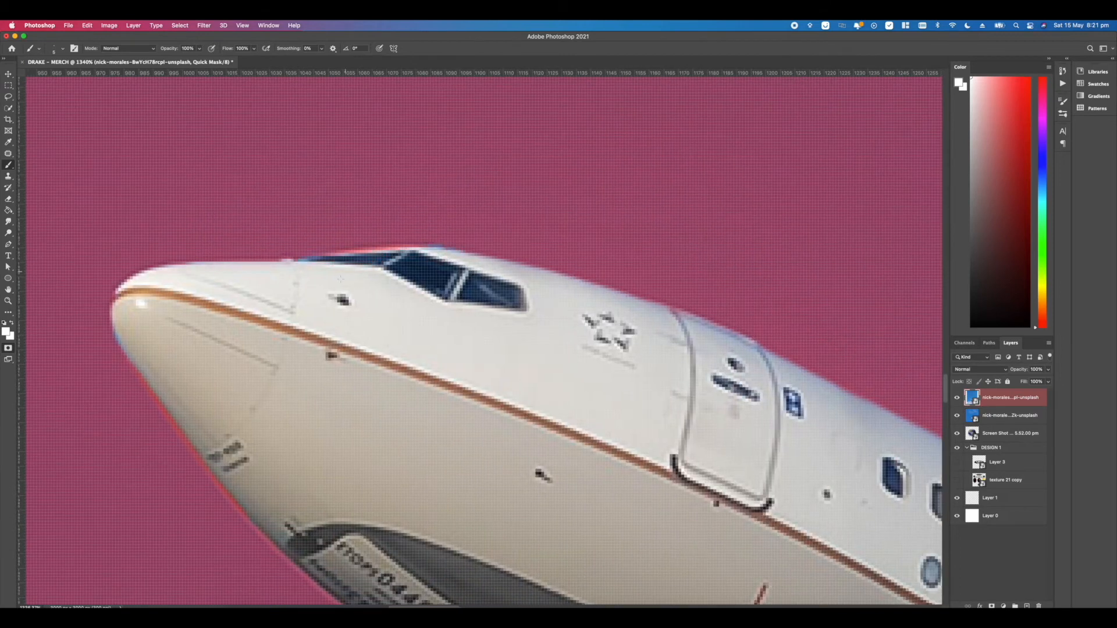
- Refine the quick mask along the upper fuselage, the upper engine, and the leading edge of the wing
scroll(340, 280, "right", 10)
scroll(341, 280, "down", 4)
scroll(319, 349, "right", 10)
scroll(320, 349, "down", 4)
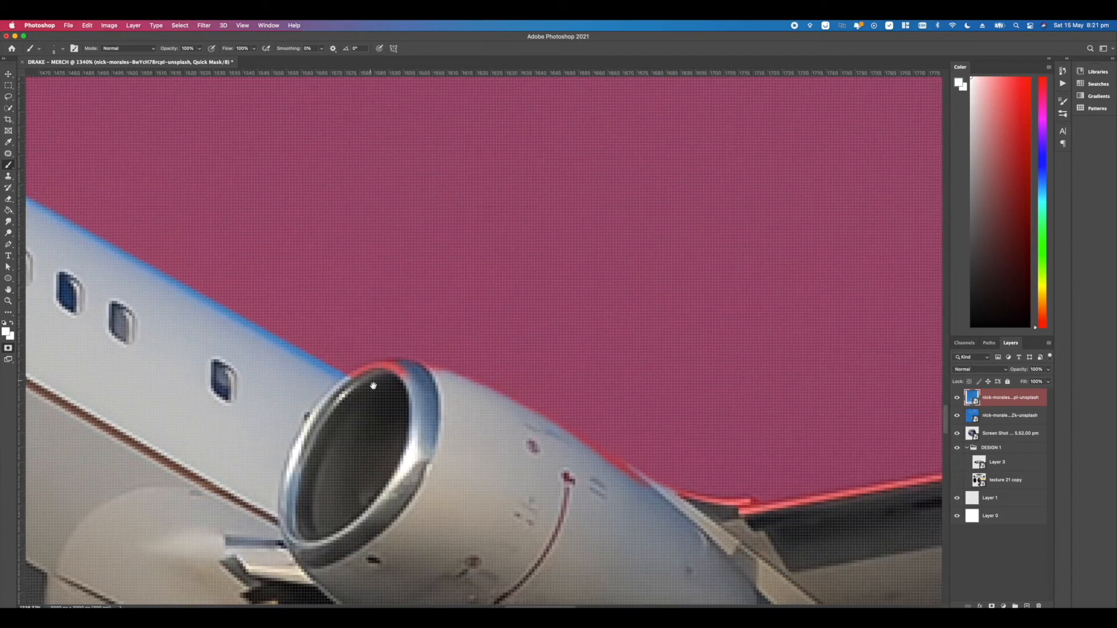
scroll(384, 409, "right", 18)
scroll(384, 410, "up", 4)
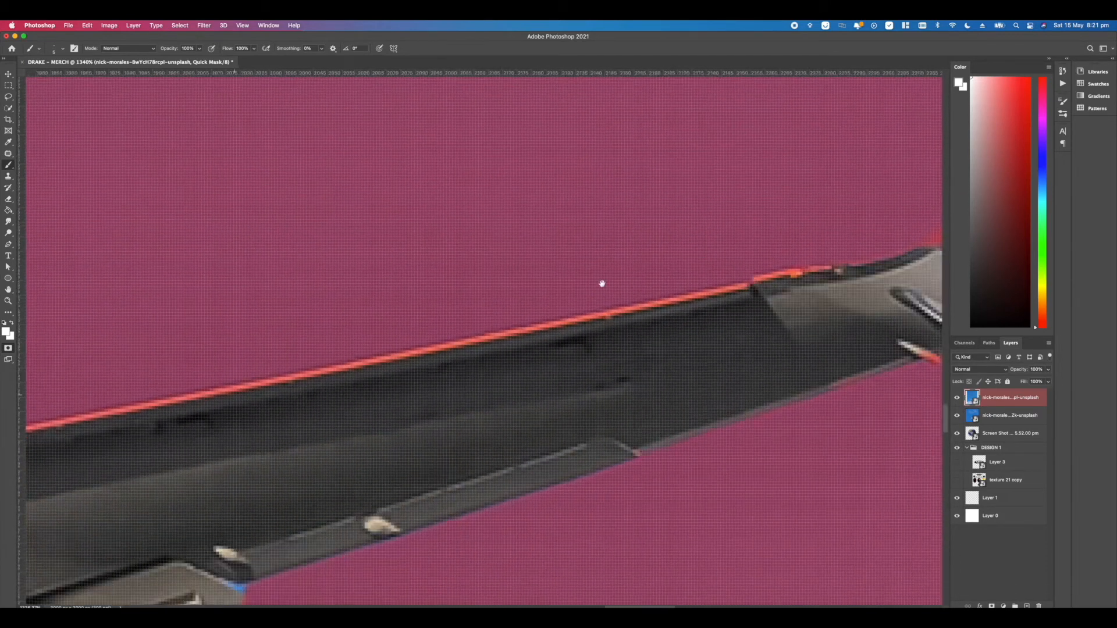
scroll(674, 241, "left", 15)
scroll(399, 357, "down", 6)
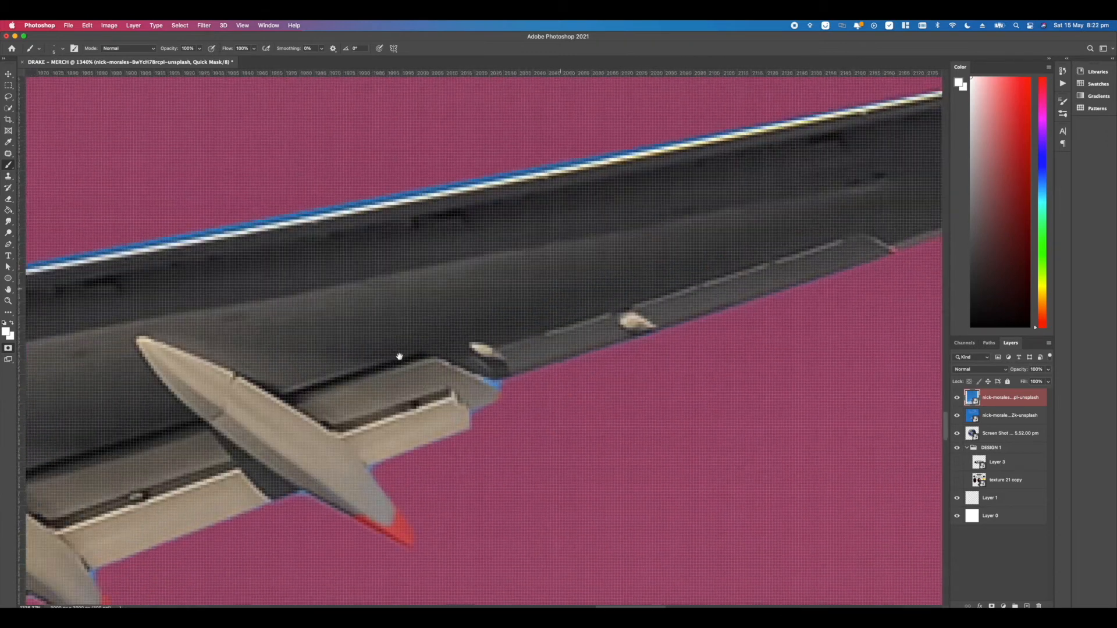
- Set the brush to 3 px and clean up the quick mask at the outer flap fairing tip and flap corner
scroll(466, 309, "down", 5)
scroll(466, 309, "right", 4)
scroll(516, 265, "up", 6)
right_click(485, 312)
type("3")
key("Return")
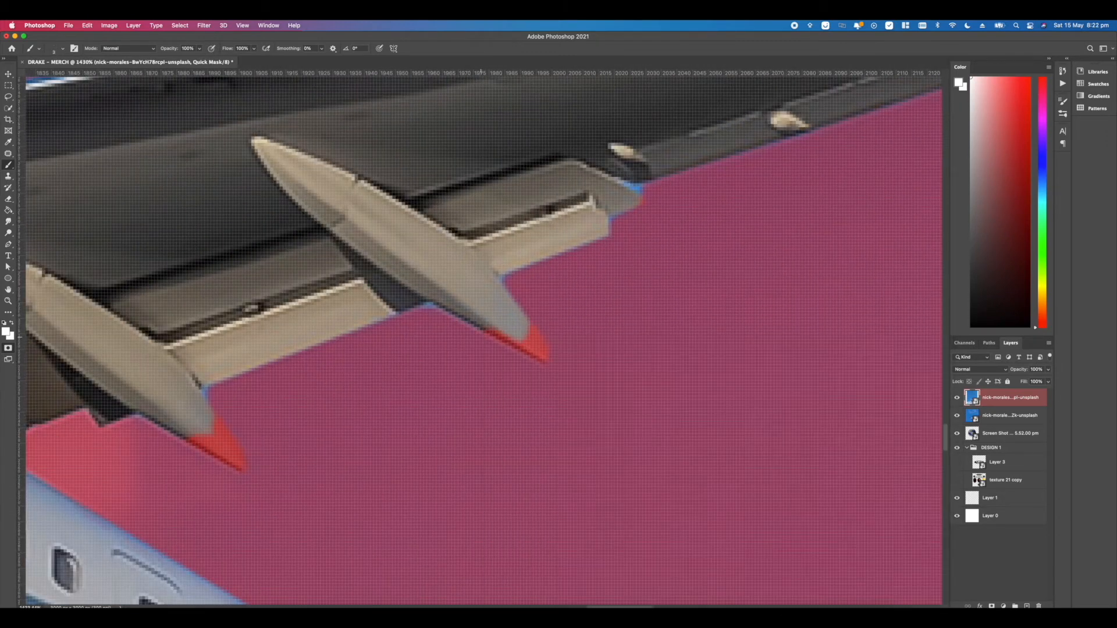
key("x")
scroll(661, 292, "right", 2)
scroll(661, 291, "up", 2)
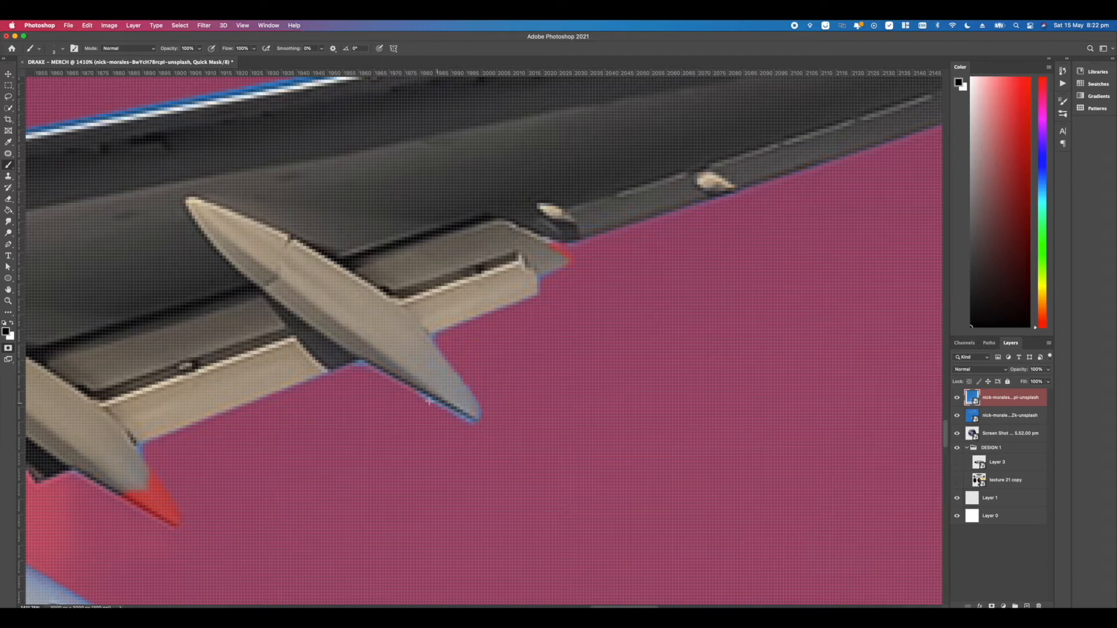
- Paint the inner flap fairing tip into the quick mask and mask out the sky left at the flap corner
key("x")
scroll(396, 390, "left", 4)
scroll(363, 379, "down", 2)
scroll(350, 330, "right", 2)
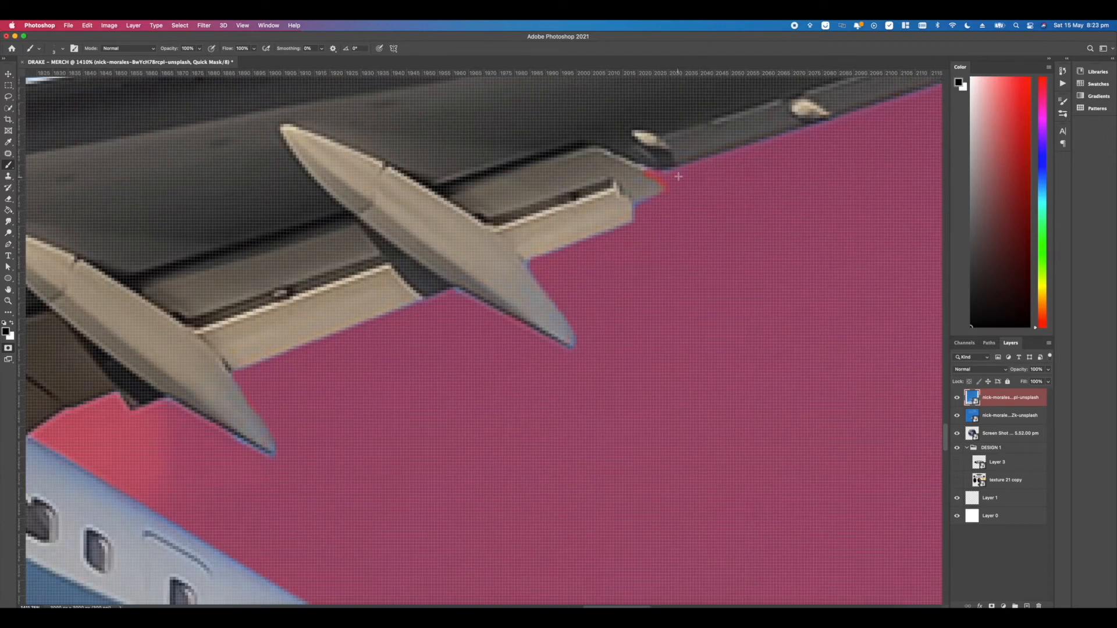
scroll(658, 174, "left", 15)
scroll(658, 175, "down", 6)
scroll(301, 292, "down", 10)
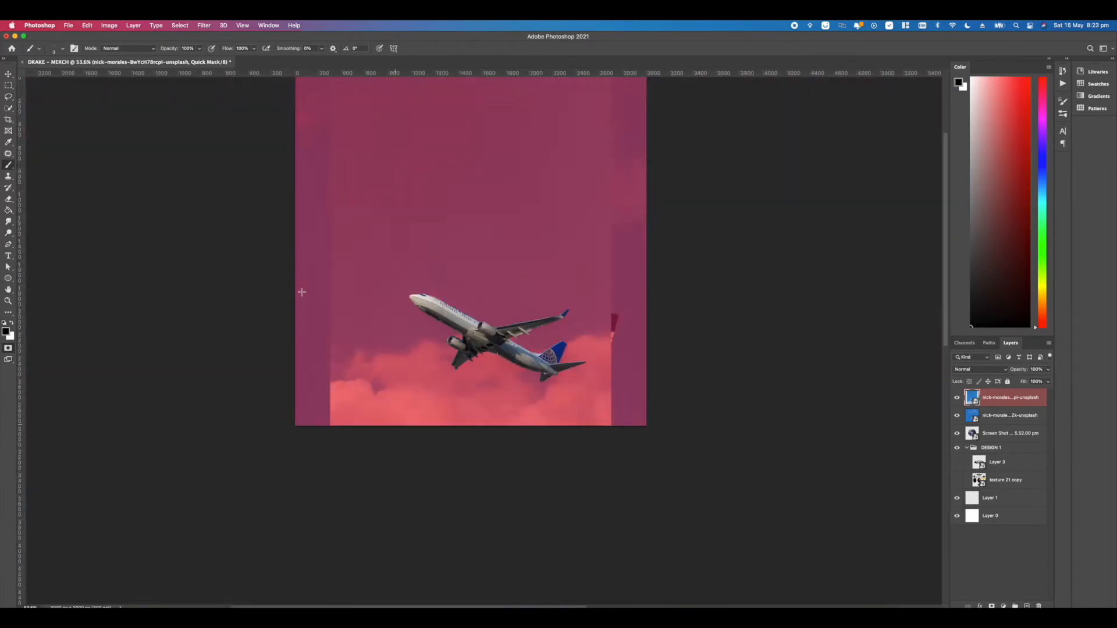
- Exit Quick Mask mode, apply the airplane selection as a layer mask, and hide the other airplane photo layer
scroll(486, 266, "up", 3)
key("q")
left_click(991, 606)
left_click(989, 415)
left_click(956, 416)
- Enlarge the cut-out airplane and position it across the lower part of the globe
scroll(474, 365, "up", 1)
scroll(484, 373, "down", 4)
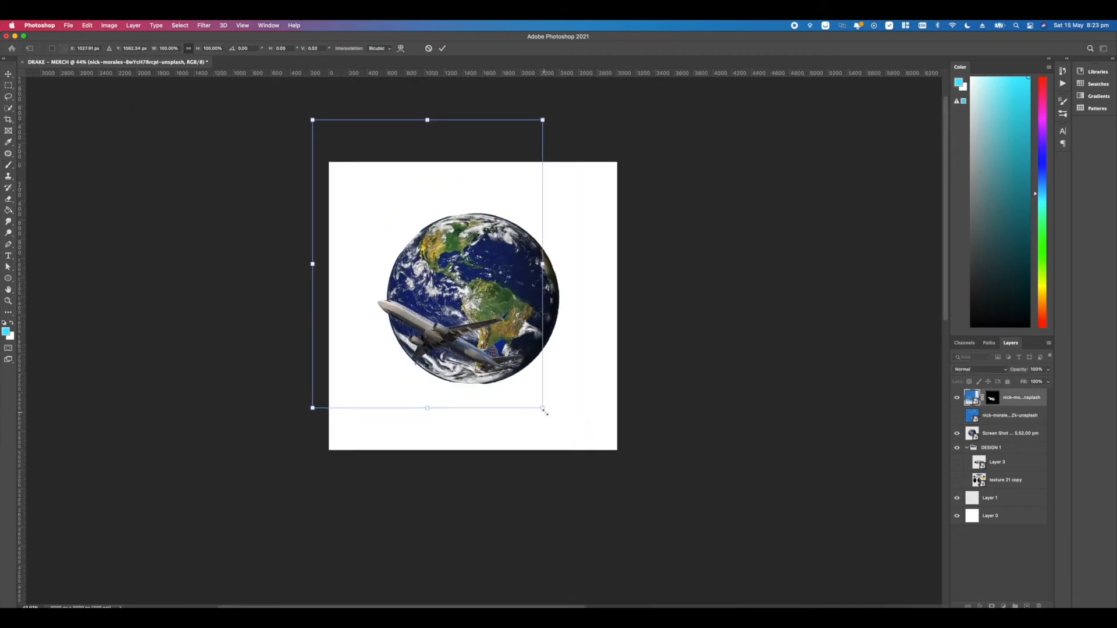
key("Return")
scroll(483, 327, "up", 8)
scroll(481, 343, "down", 3)
- Try darkening the globe with a Curves adjustment clipped to its layer by lowering the midtones
left_click(1010, 433)
left_click(1003, 606)
left_click(1006, 460)
key("super+alt+g")
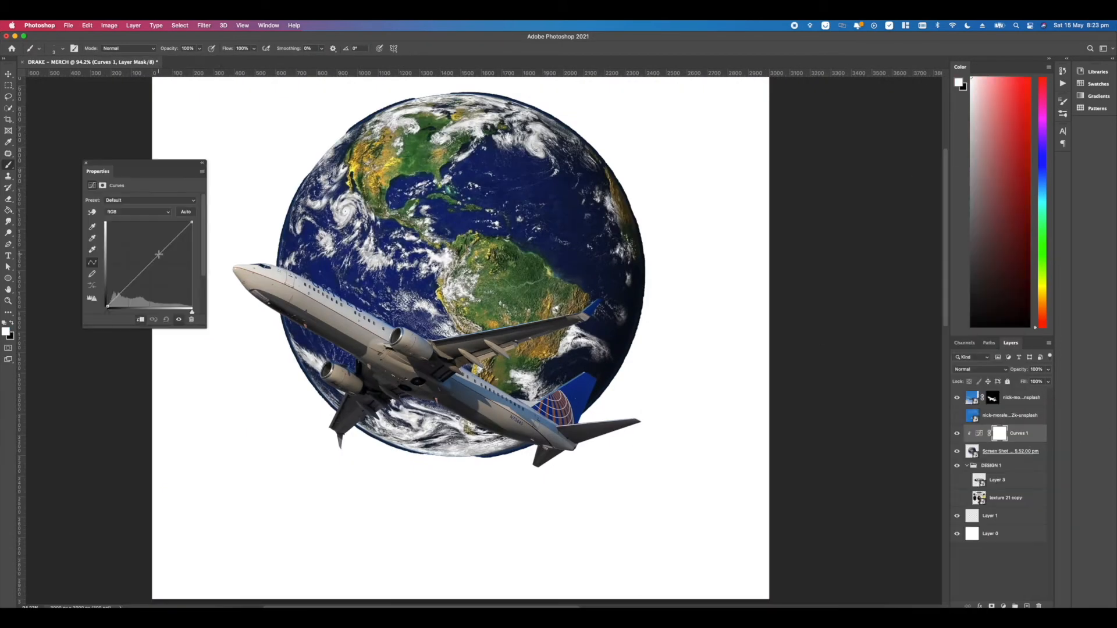
left_click_drag(157, 256, 155, 285)
left_click(86, 163)
- Compare the globe with and without the Curves adjustment and delete the adjustment layer
scroll(489, 407, "down", 5)
scroll(490, 227, "up", 3)
scroll(490, 233, "down", 3)
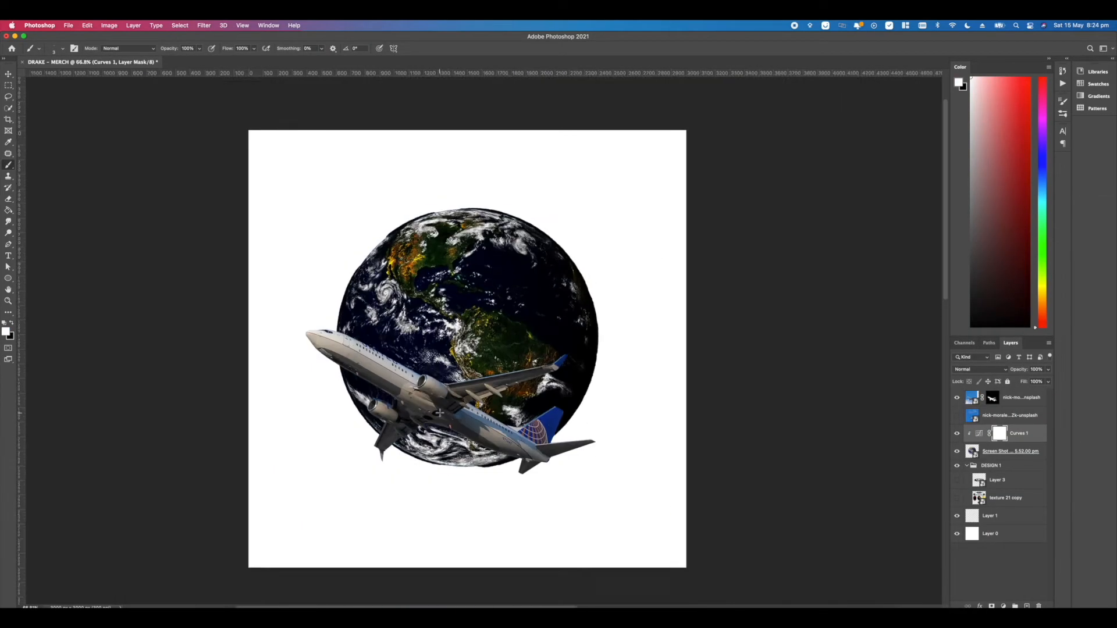
scroll(489, 348, "up", 4)
scroll(462, 341, "down", 3)
scroll(462, 341, "up", 3)
left_click(958, 435)
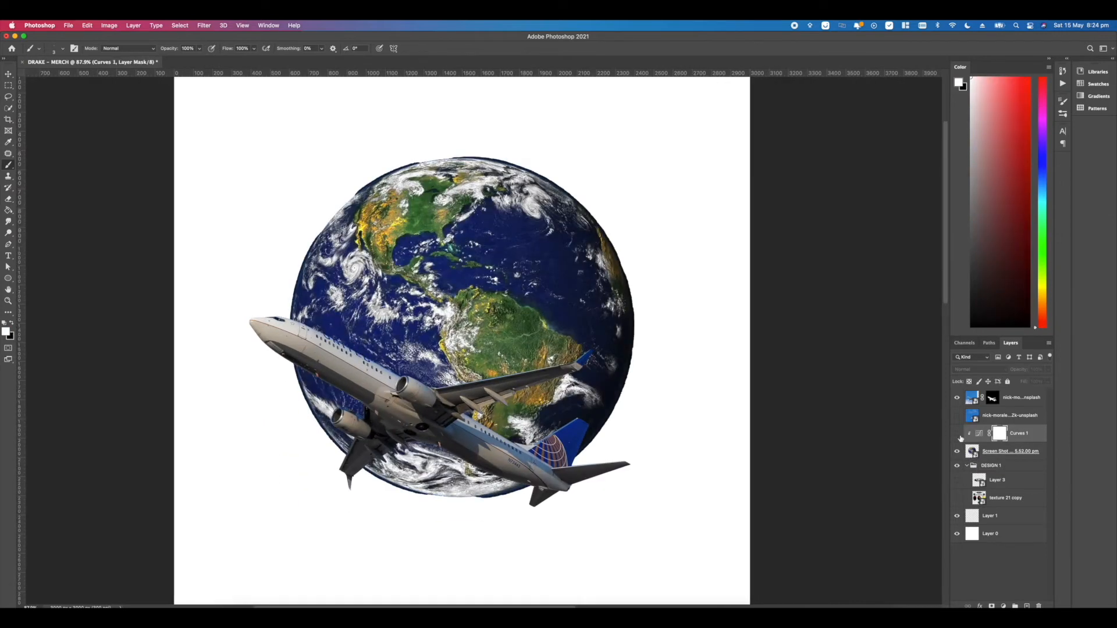
key("BackSpace")
scroll(487, 304, "down", 3)
scroll(486, 303, "up", 5)
scroll(486, 304, "down", 4)
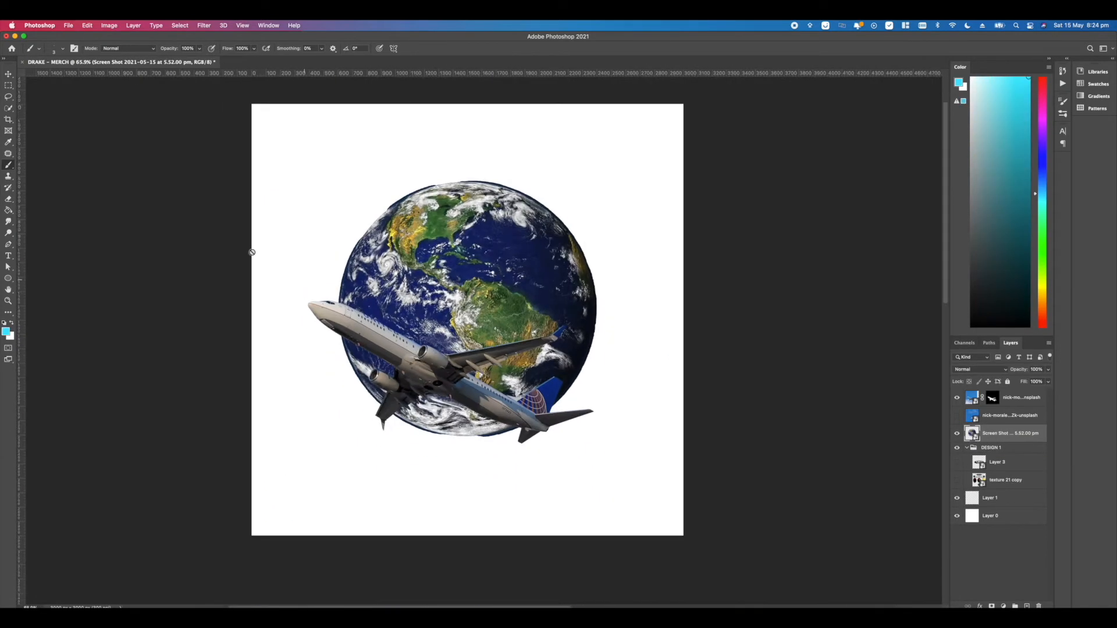
- Add an empty layer above the airplane and look through the brush preset folders for a smoke brush
left_click(9, 255)
scroll(484, 354, "up", 5)
scroll(454, 340, "down", 3)
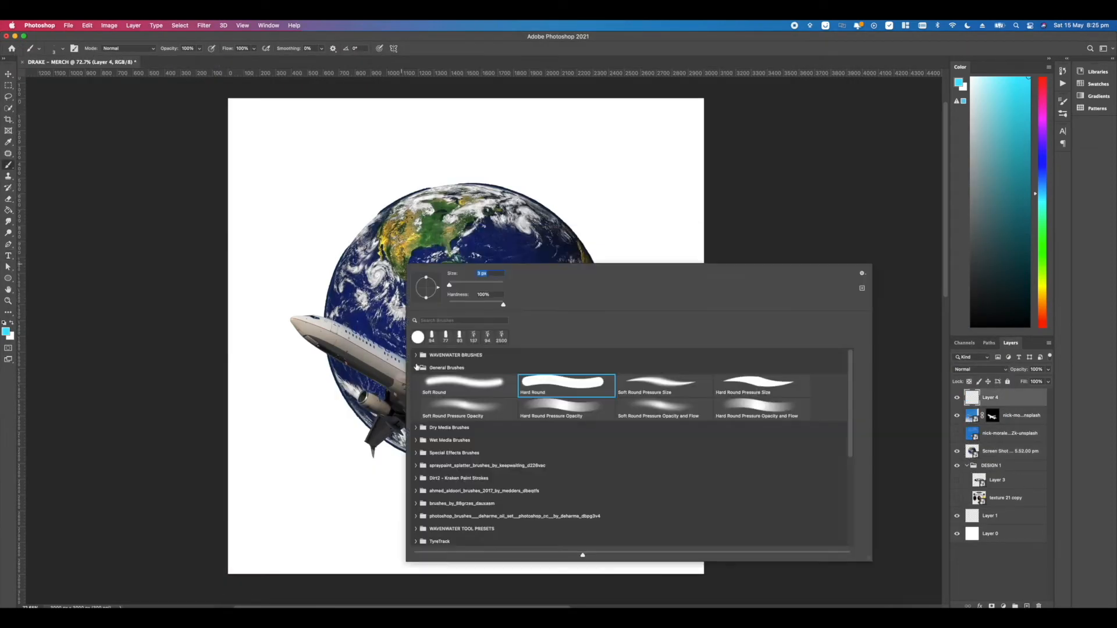
scroll(420, 495, "up", 3)
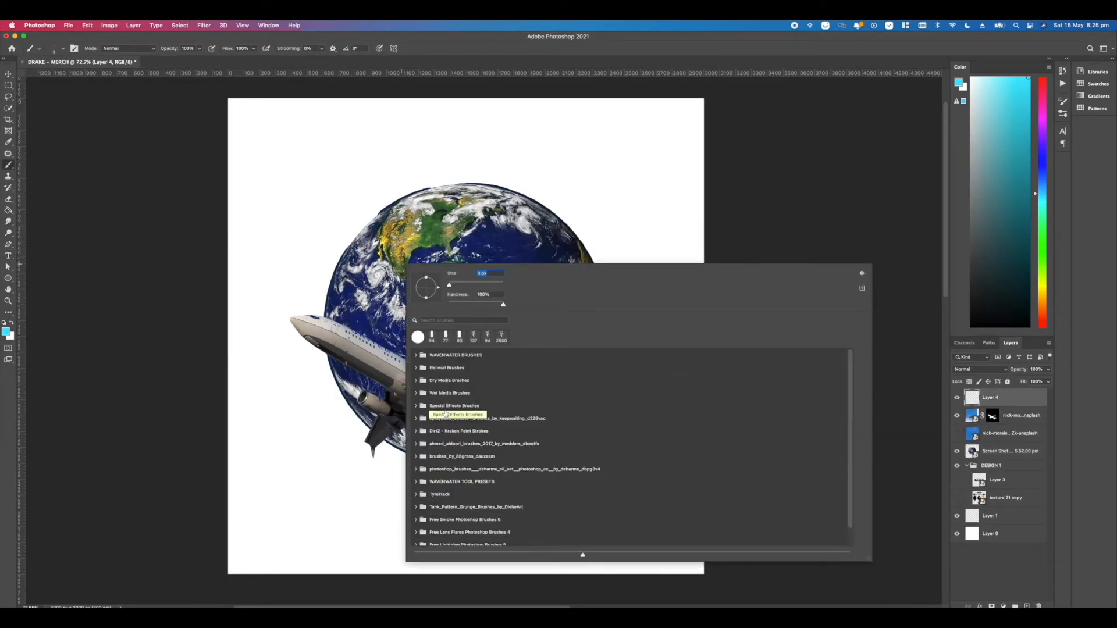
key("Escape")
- Switch to Safari, search Brusheezy for smoke brushes, and download Free Smoke Photoshop Brushes 7
key("super+Tab")
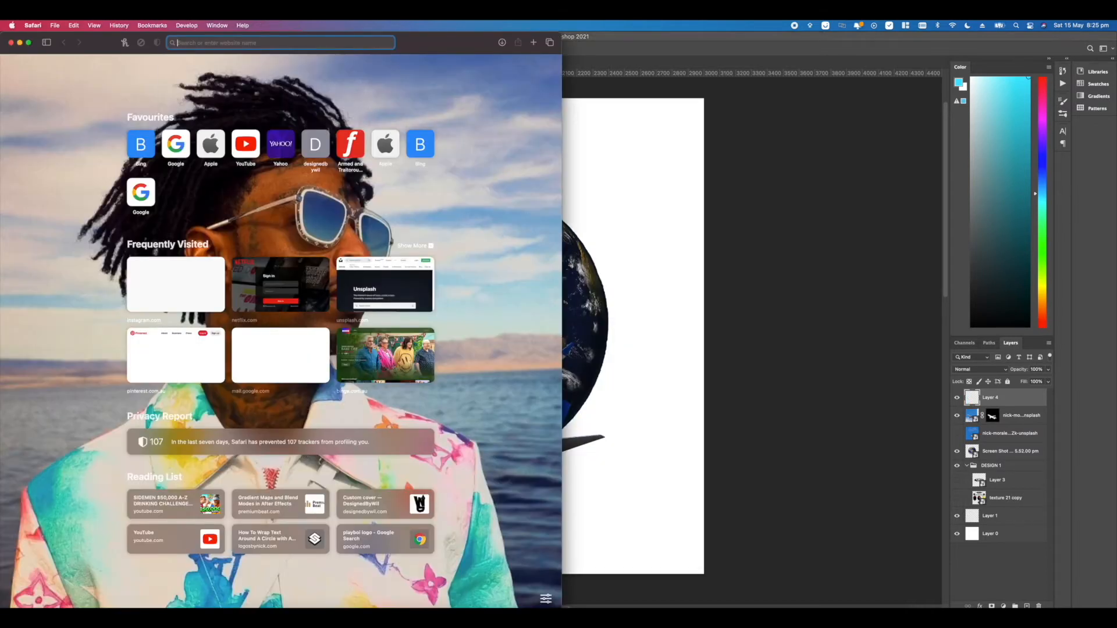
type("smoke")
key("Return")
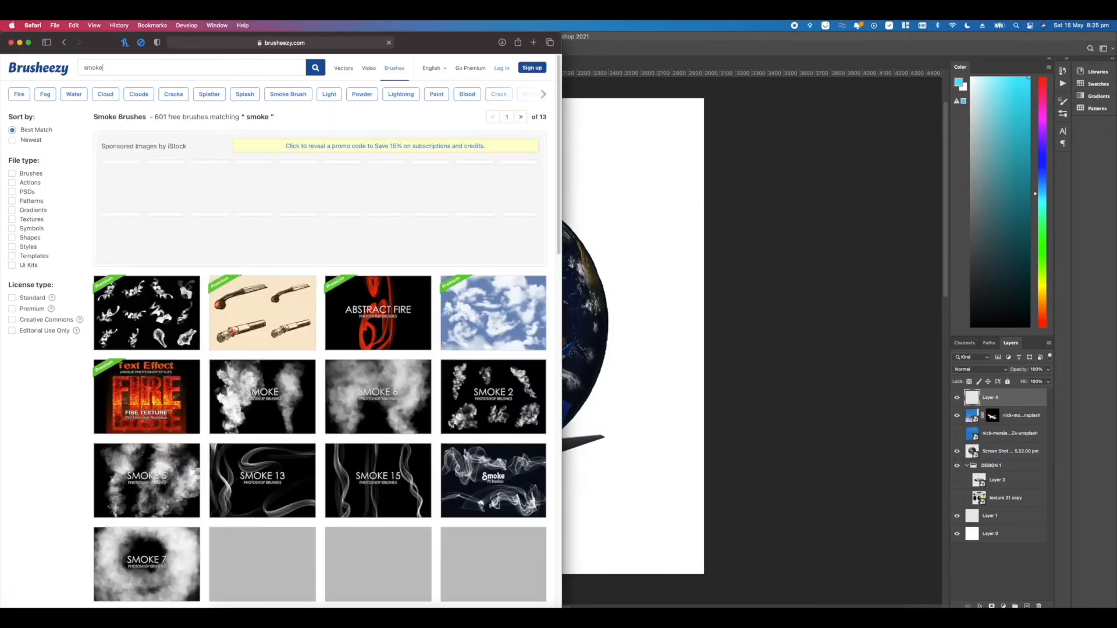
scroll(278, 349, "down", 3)
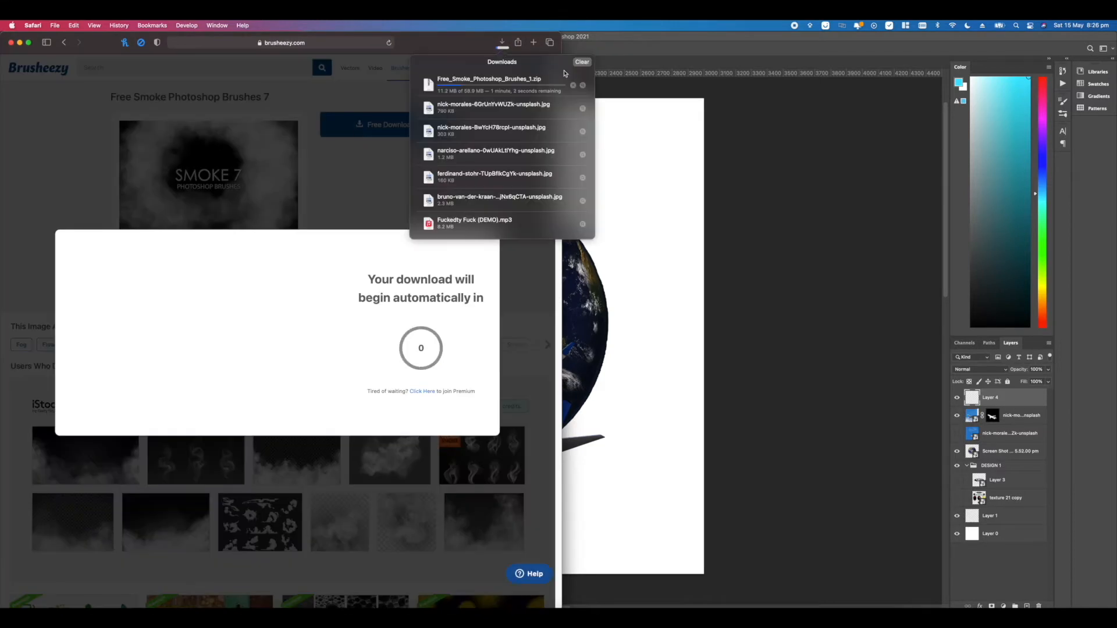
left_click(422, 169)
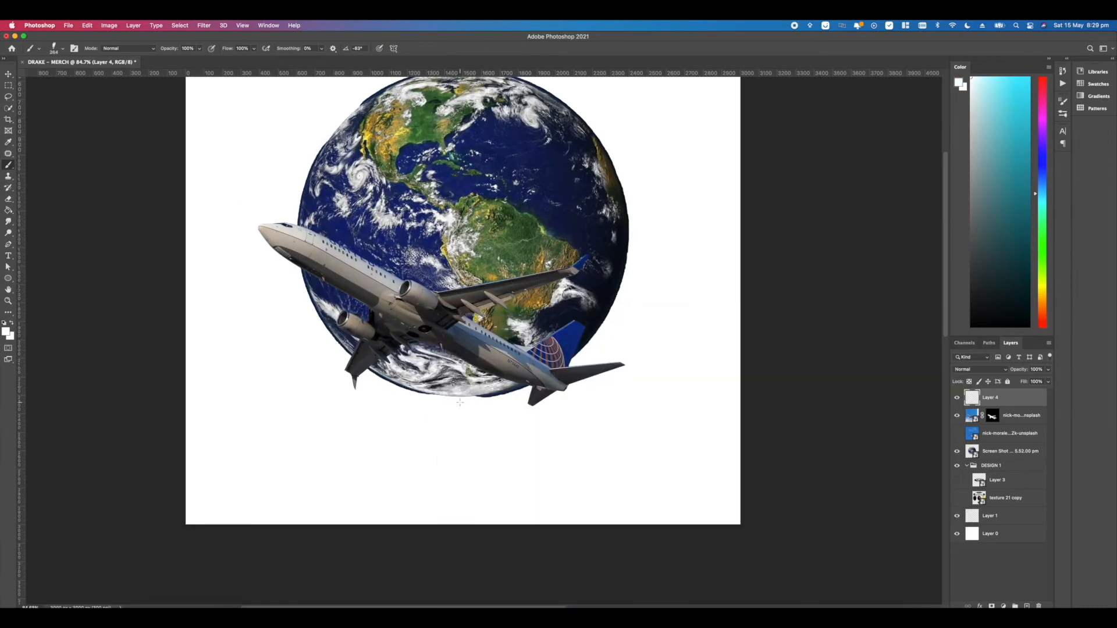
- In Photoshop, paint white clouds around the globe with Free Smoke Photoshop Brushes 7 and make the background layer black
scroll(460, 234, "up", 3)
right_click(460, 233)
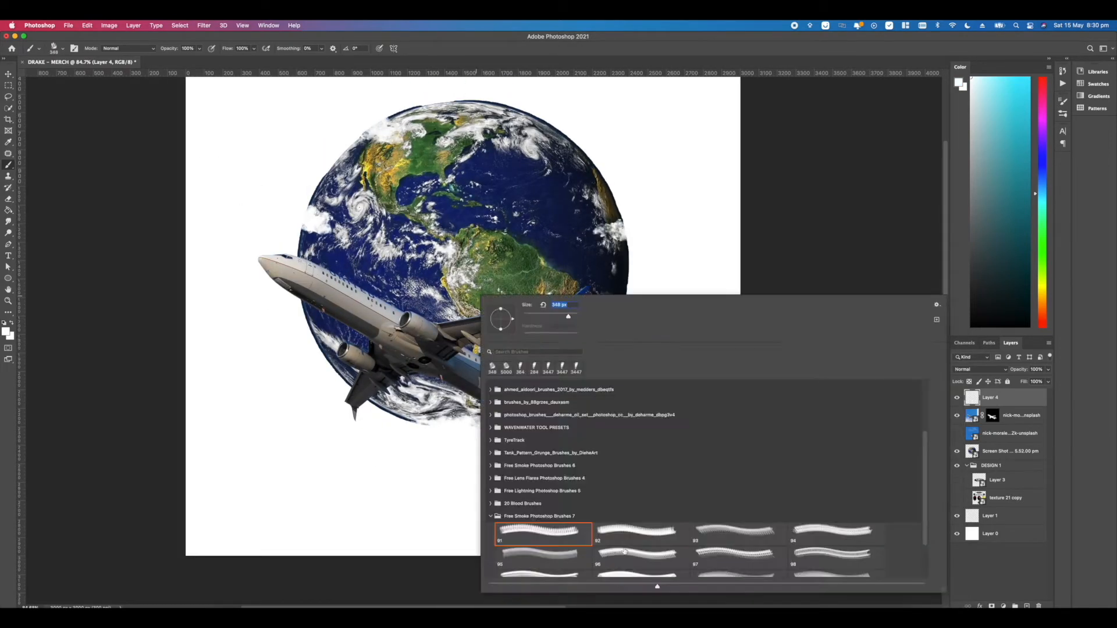
scroll(714, 450, "down", 2)
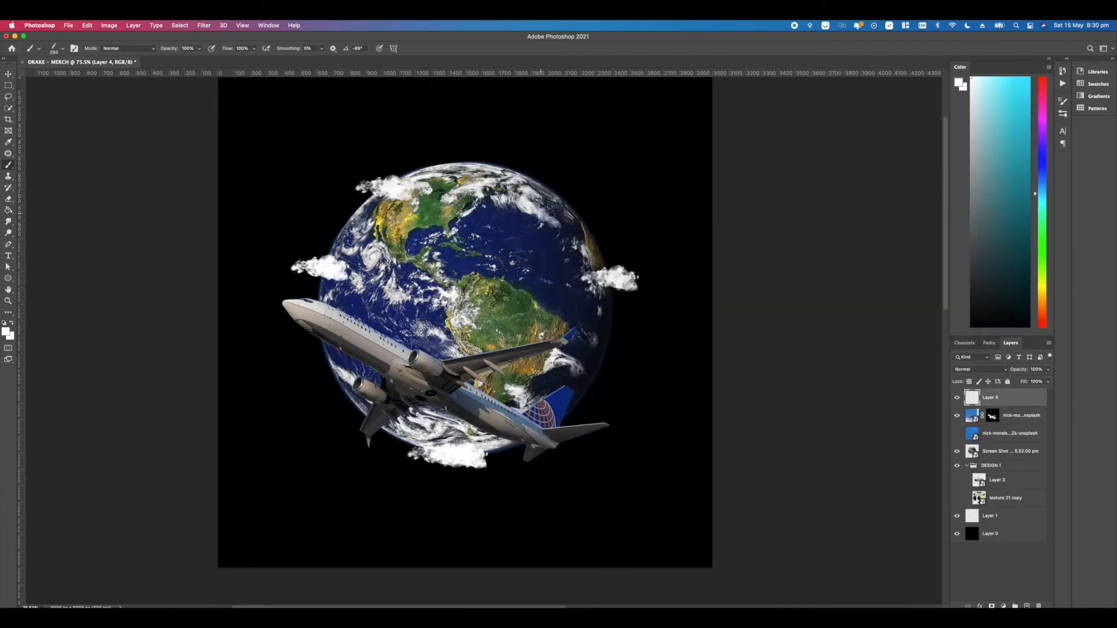
left_click(623, 491)
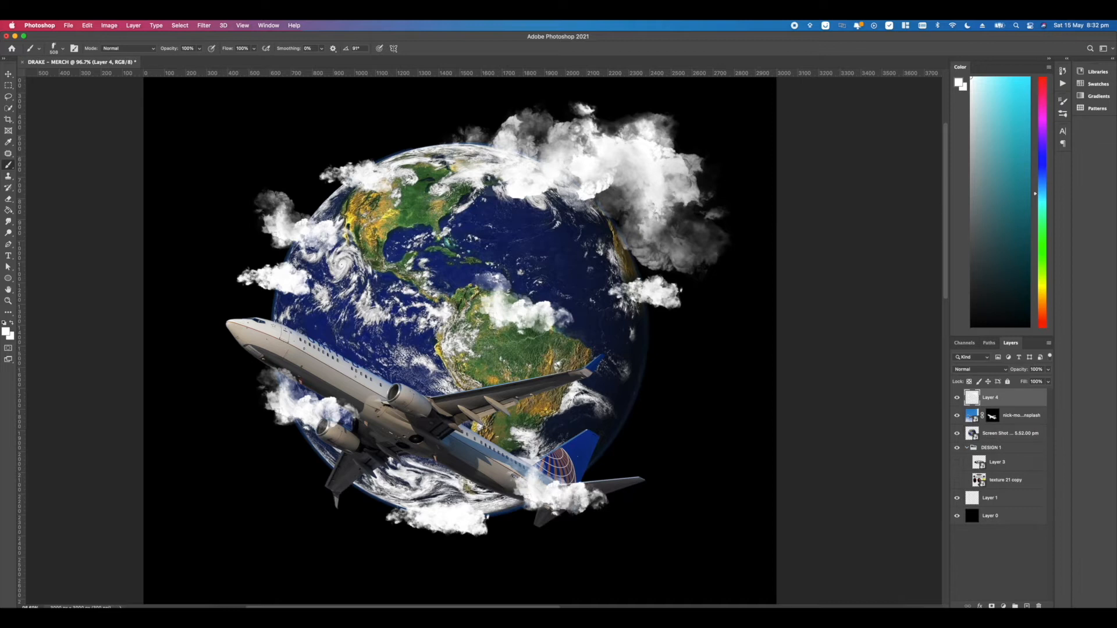
- Add a Curves adjustment above all layers and lower the midtones to darken the whole artwork
left_click(1003, 606)
left_click(1018, 467)
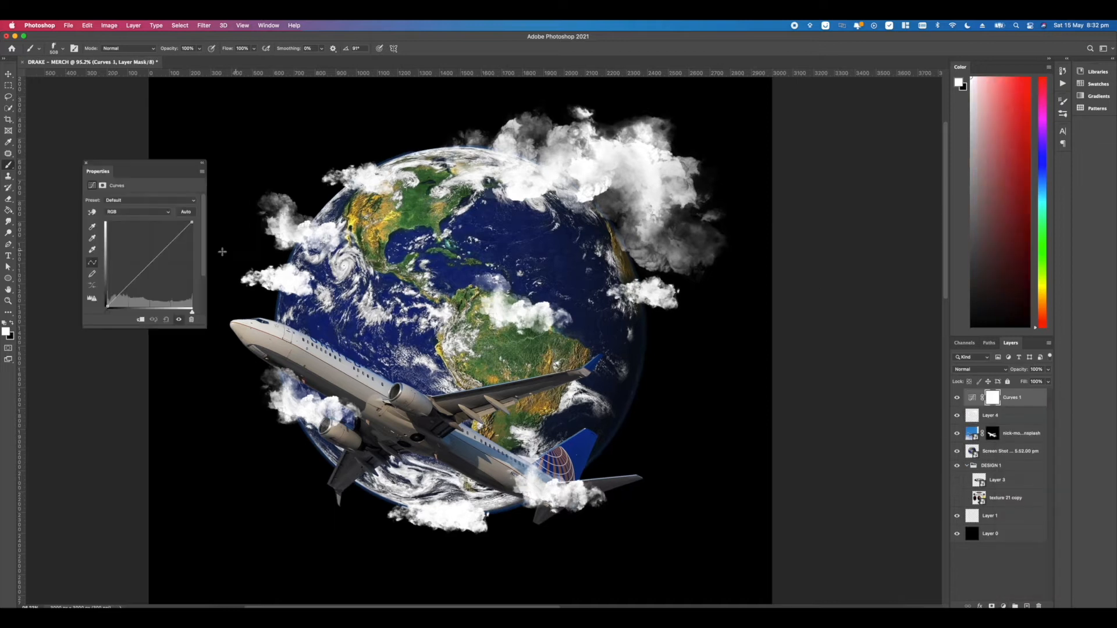
left_click_drag(152, 261, 152, 277)
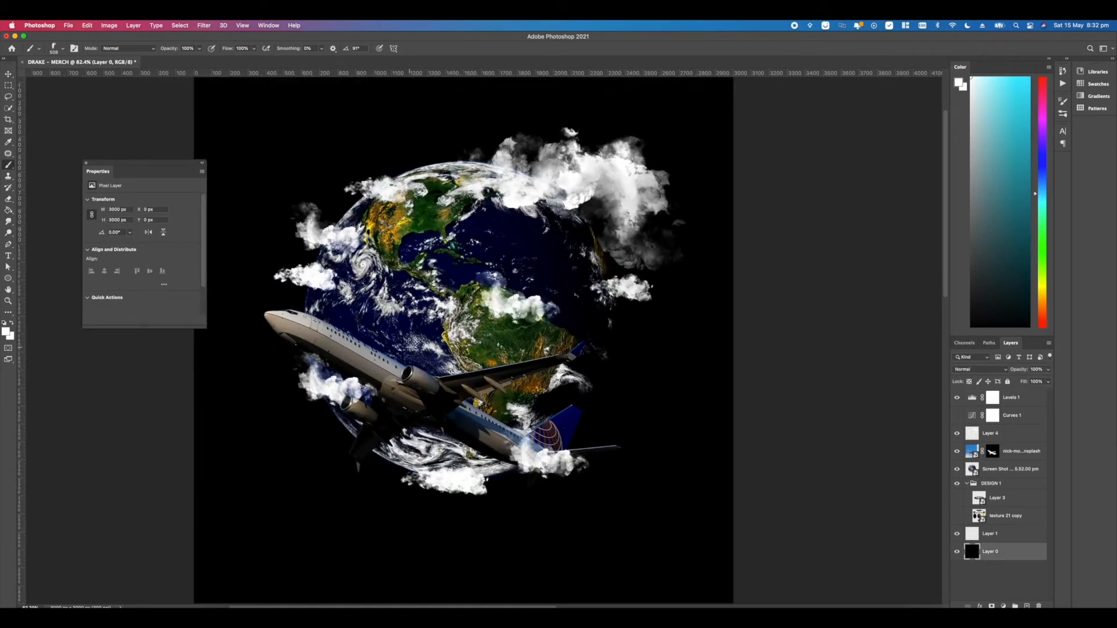
- Add a Gradient Map adjustment beneath Levels 1 and recolor the artwork with the blue-green-yellow-red rainbow preset
left_click(989, 556)
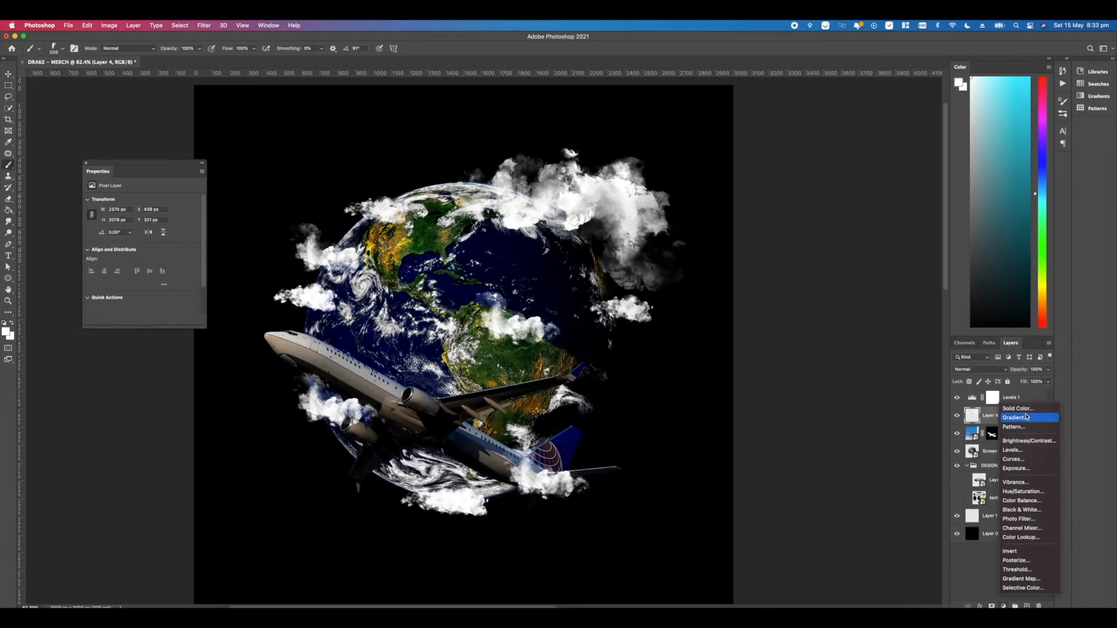
left_click(1022, 579)
left_click(138, 203)
left_click(617, 239)
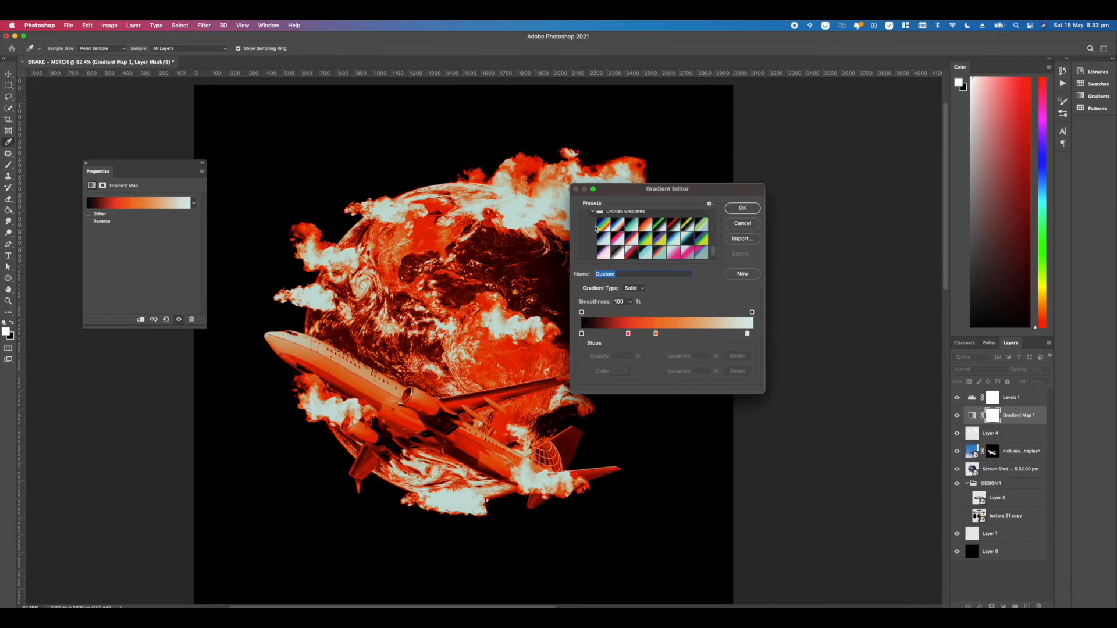
left_click(598, 226)
left_click(621, 234)
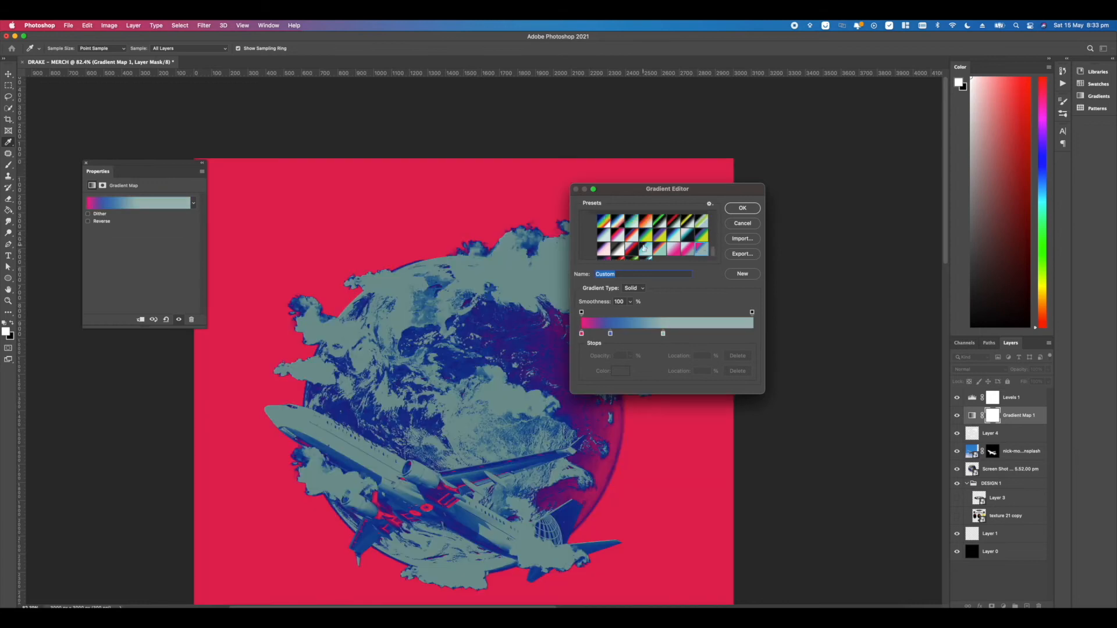
left_click(604, 214)
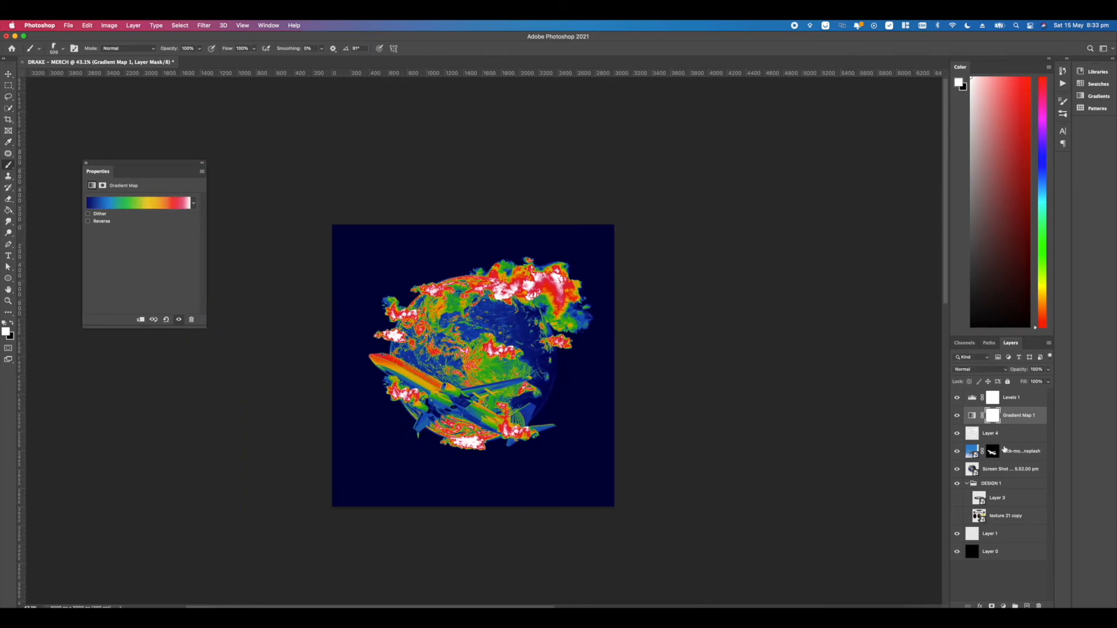
- Combine the globe, airplane and clouds into the Layer 4 smart object and open its contents for editing
right_click(1000, 401)
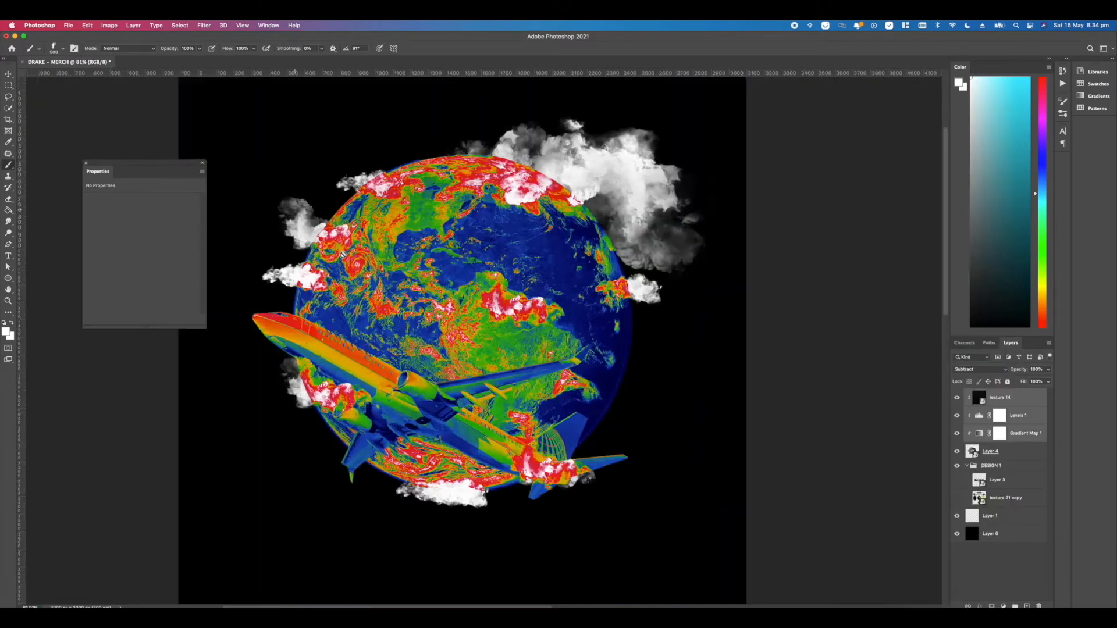
left_click(996, 434)
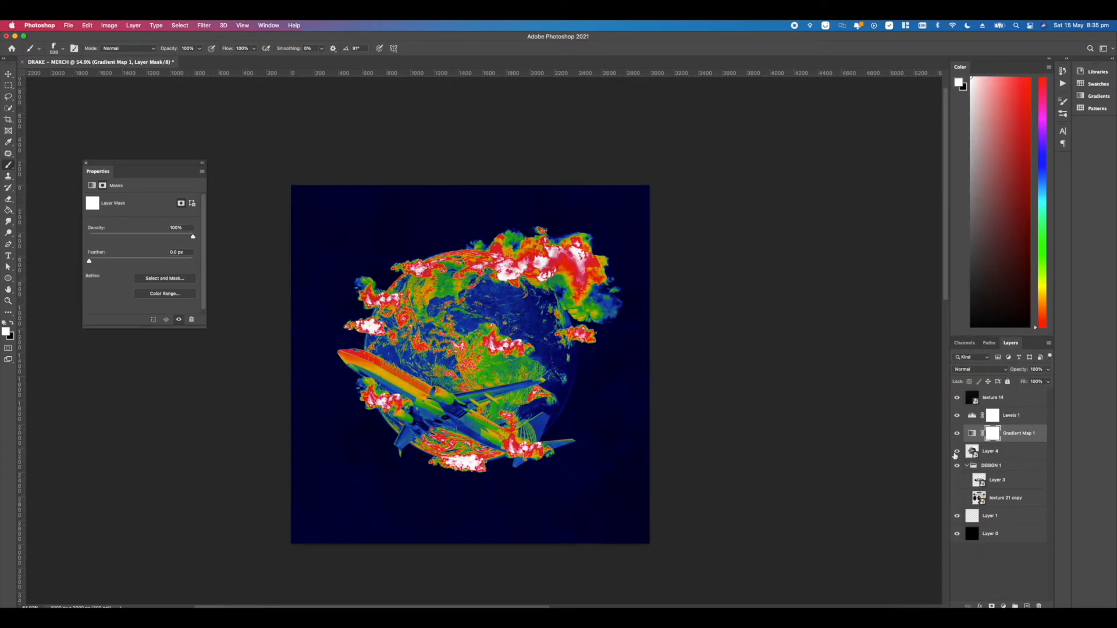
double_click(972, 452)
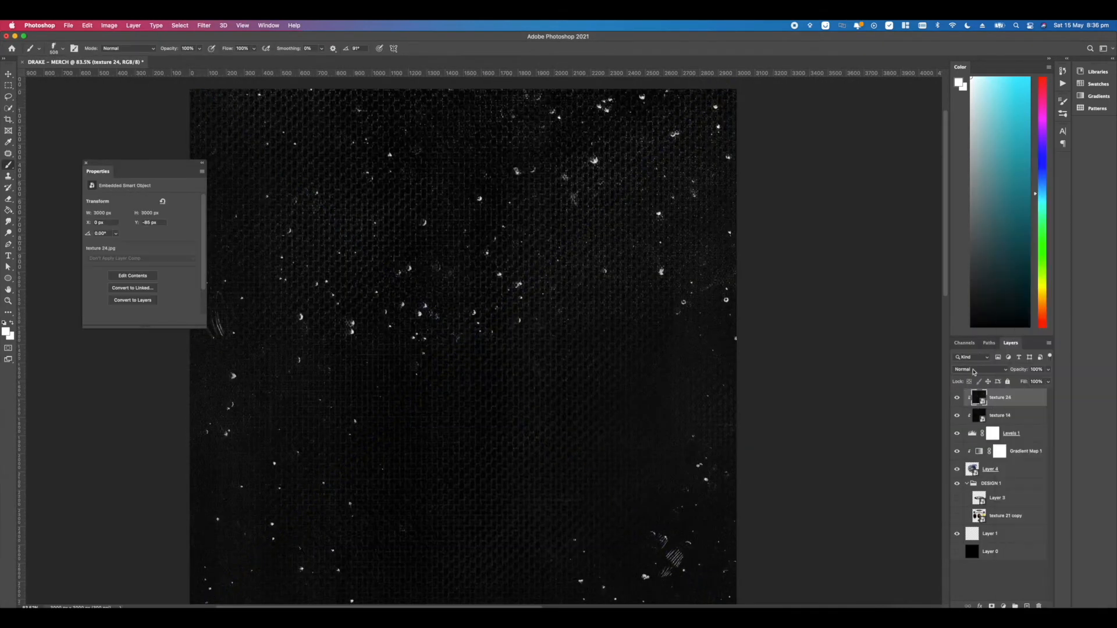
- Change the blend mode of the texture 24 layer and give the owl logo below the globe a green Color Overlay
left_click(974, 370)
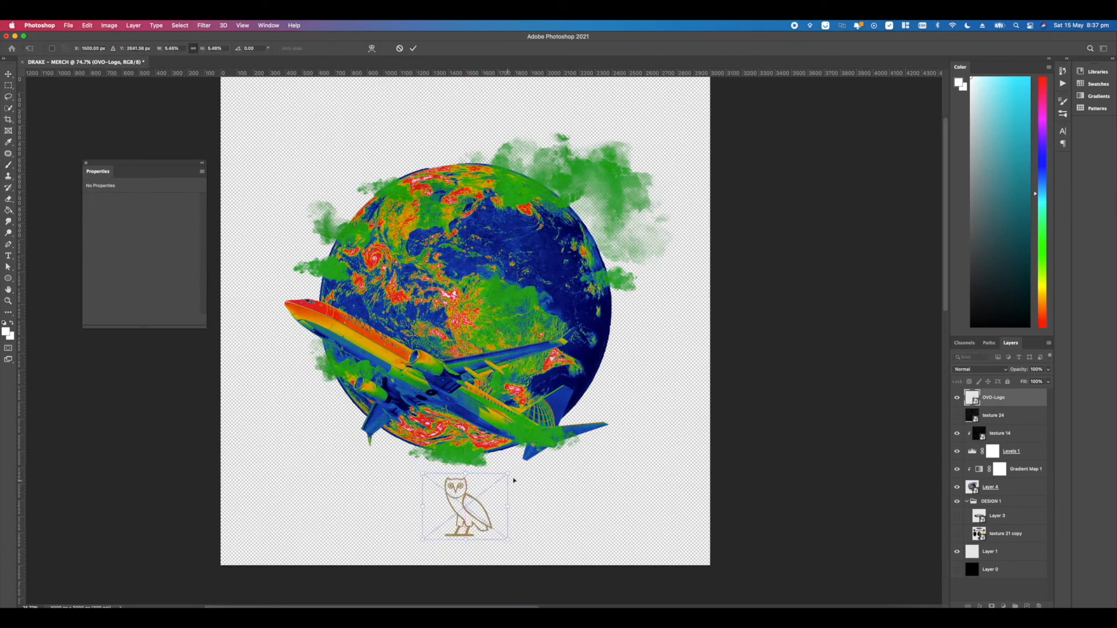
right_click(995, 397)
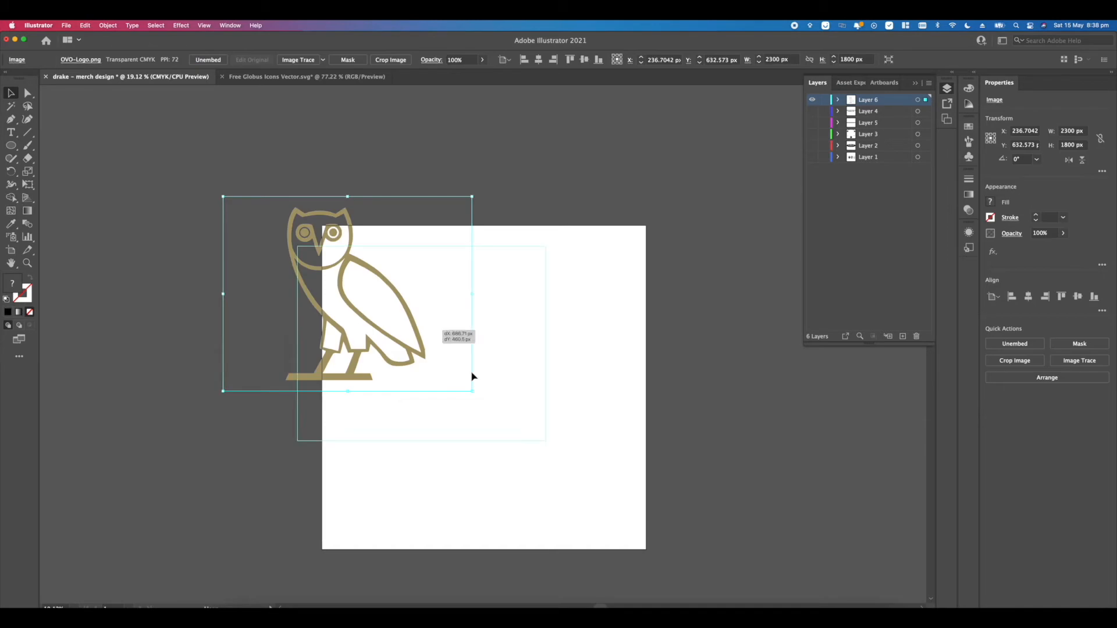
- In Illustrator, trace the OVO owl logo using the 3 Colors preset with white ignored
left_click(156, 25)
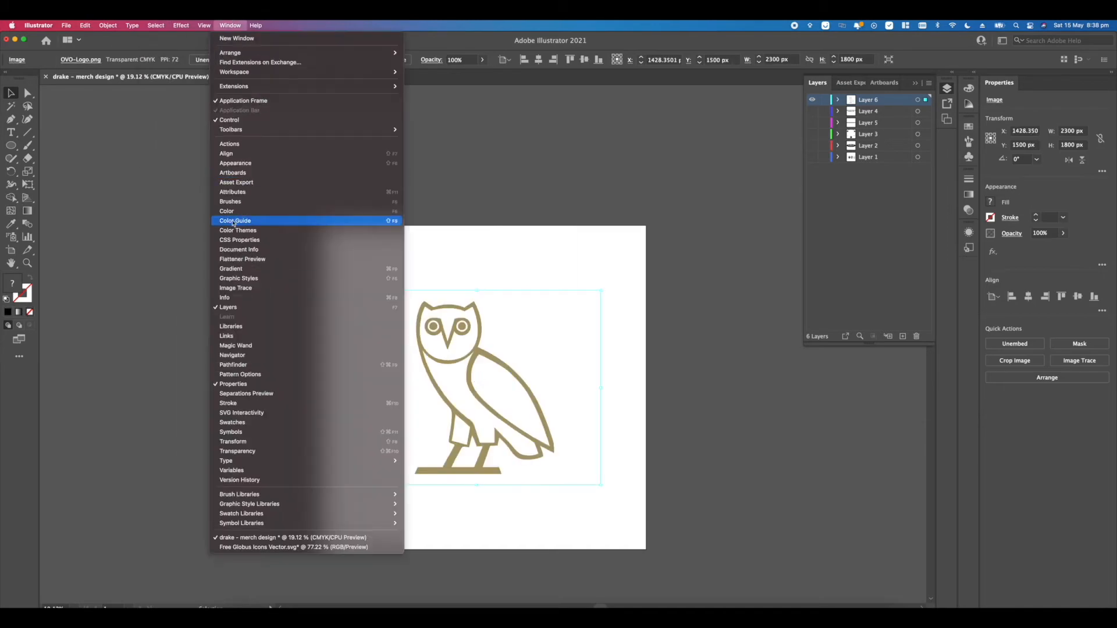
left_click(262, 219)
left_click(134, 406)
left_click(201, 160)
left_click(189, 225)
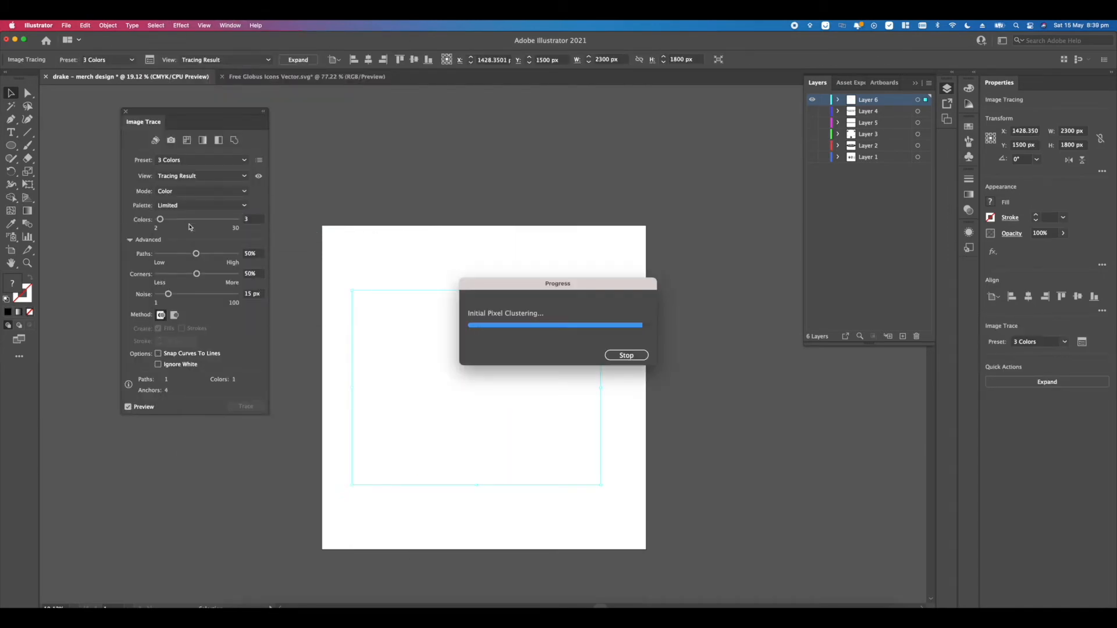
left_click(158, 364)
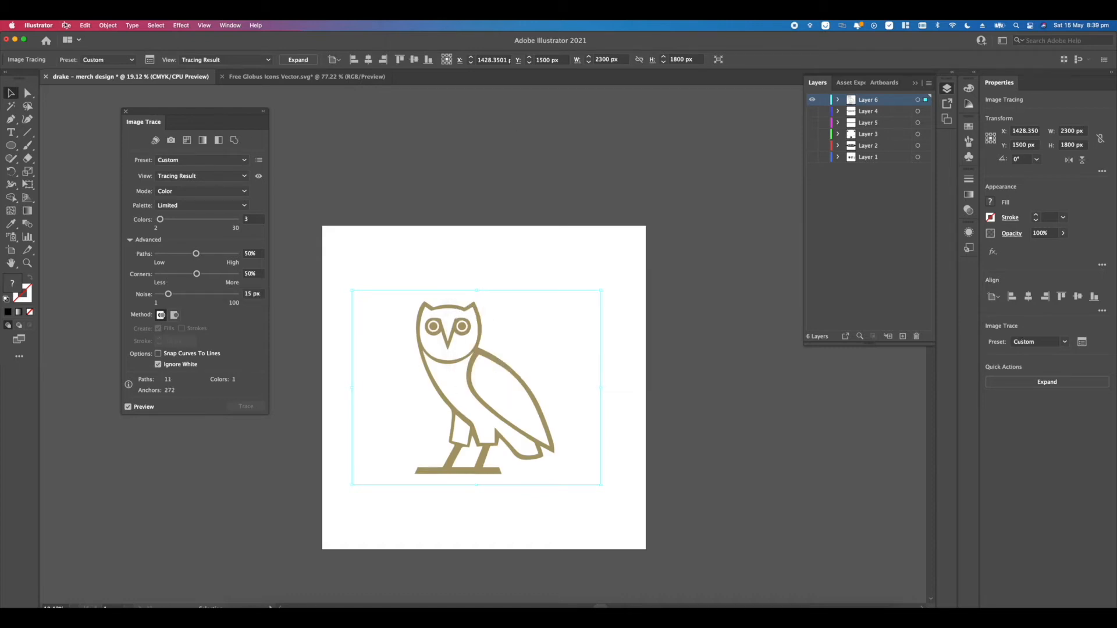
- Expand the traced owl into editable paths and close the Image Trace settings
left_click(107, 25)
left_click(116, 144)
left_click(421, 284)
scroll(454, 399, "up", 3)
left_click(449, 415)
left_click(126, 111)
left_click(78, 104)
key("a")
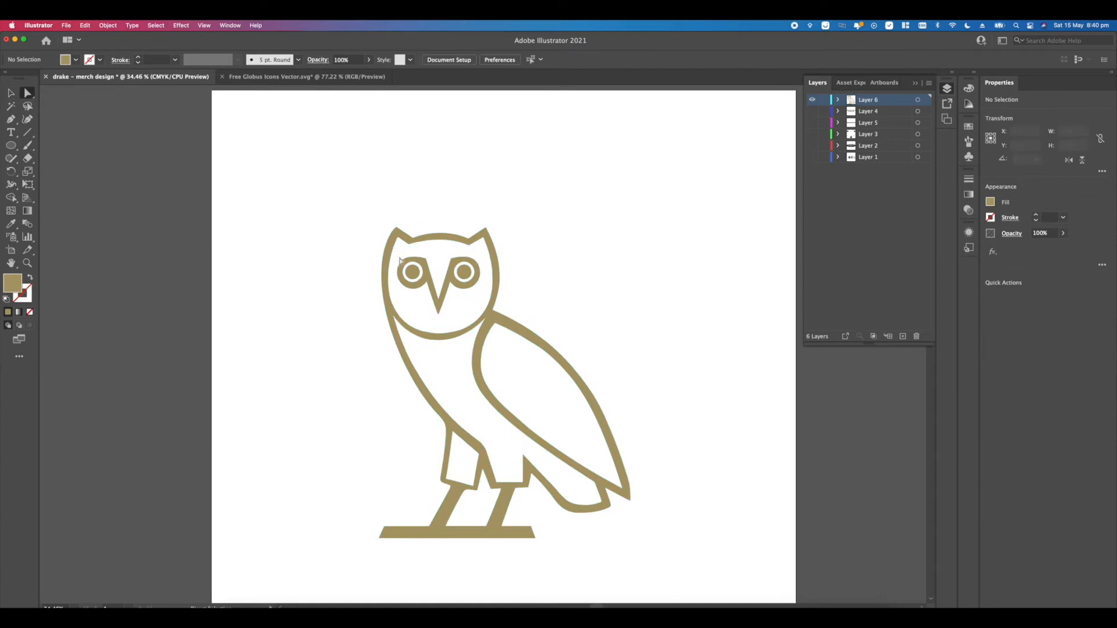
- Isolate the owl's eyes and beak, paste them into the Photoshop artwork, and enlarge them over the globe
left_click_drag(482, 318, 480, 316)
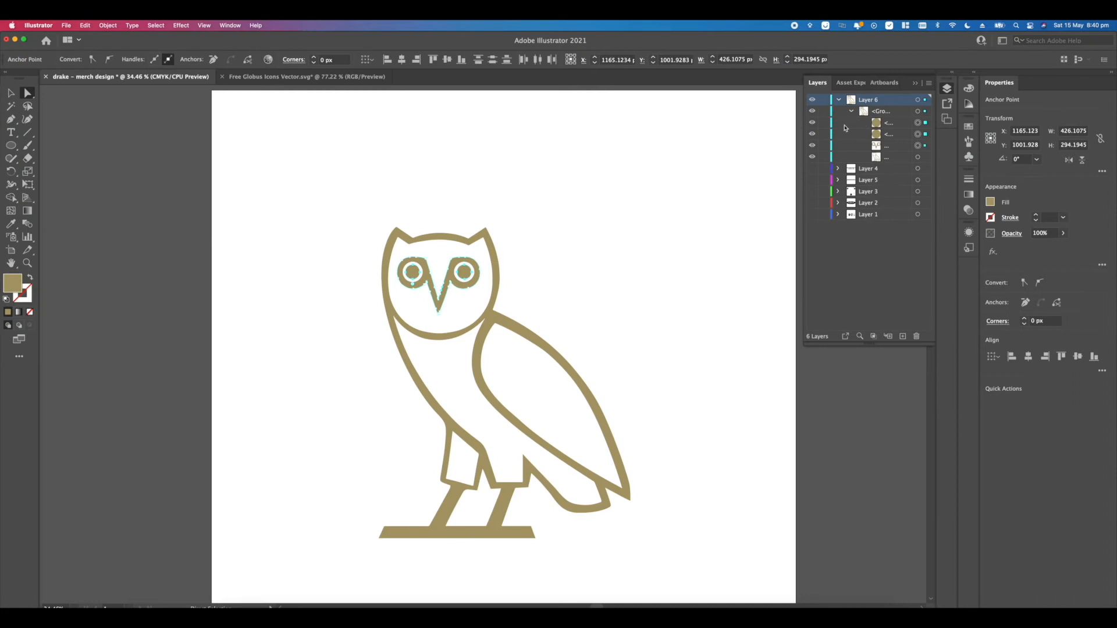
key("super+3")
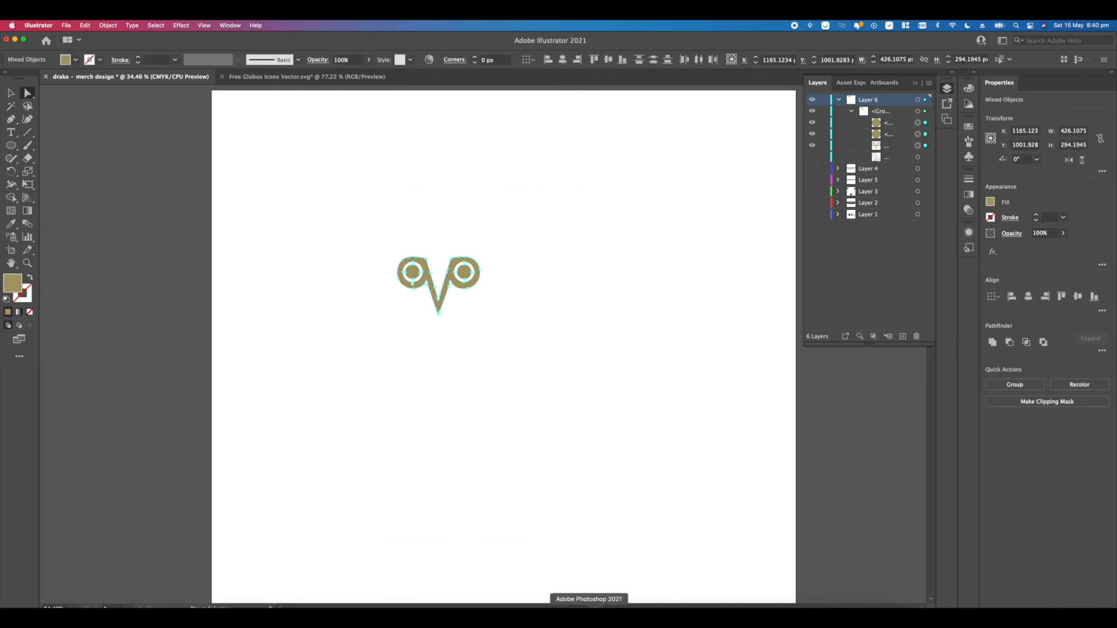
left_click(590, 606)
key("super+v")
left_click_drag(337, 269, 270, 202)
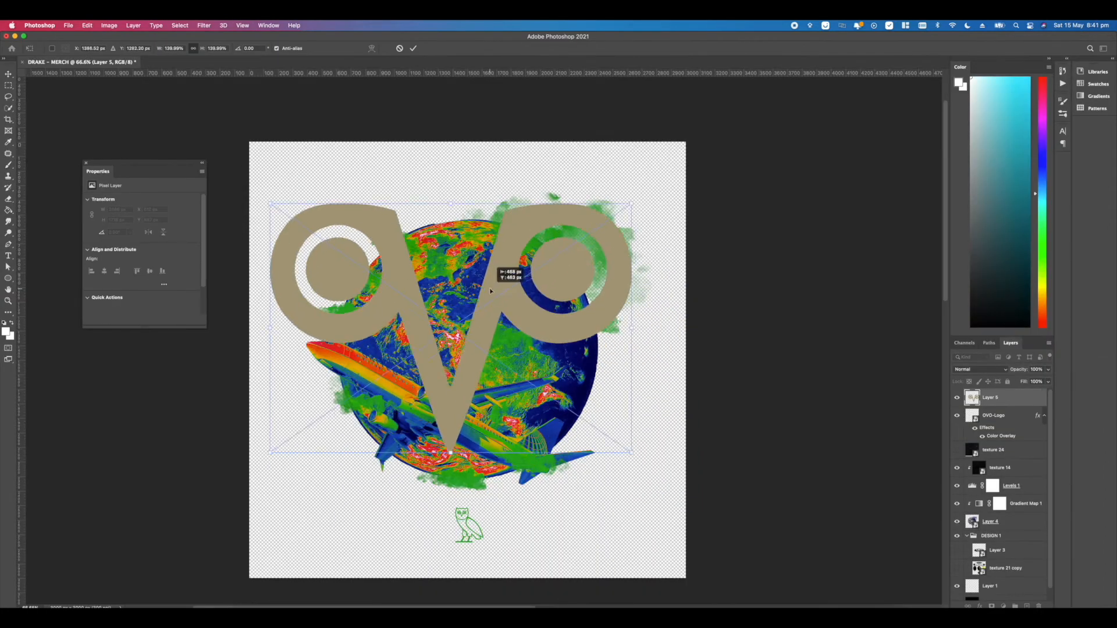
left_click_drag(463, 352, 474, 352)
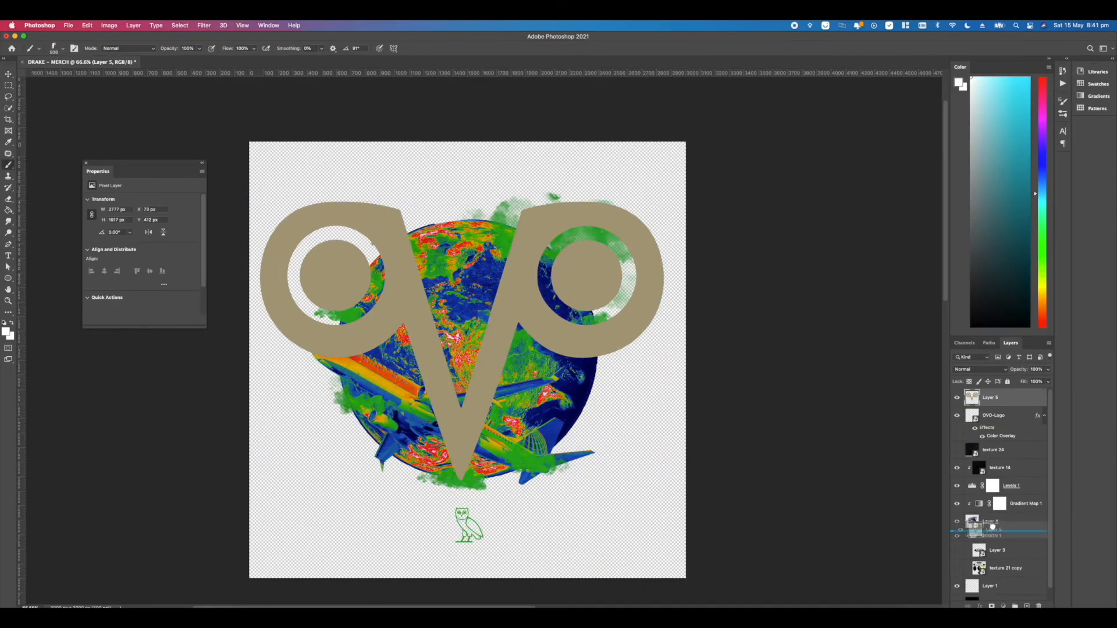
- Try the pasted owl eyes behind the globe artwork, and delete them
left_click_drag(993, 526, 993, 529)
scroll(487, 318, "up", 5)
scroll(486, 319, "down", 4)
key("BackSpace")
scroll(486, 314, "up", 4)
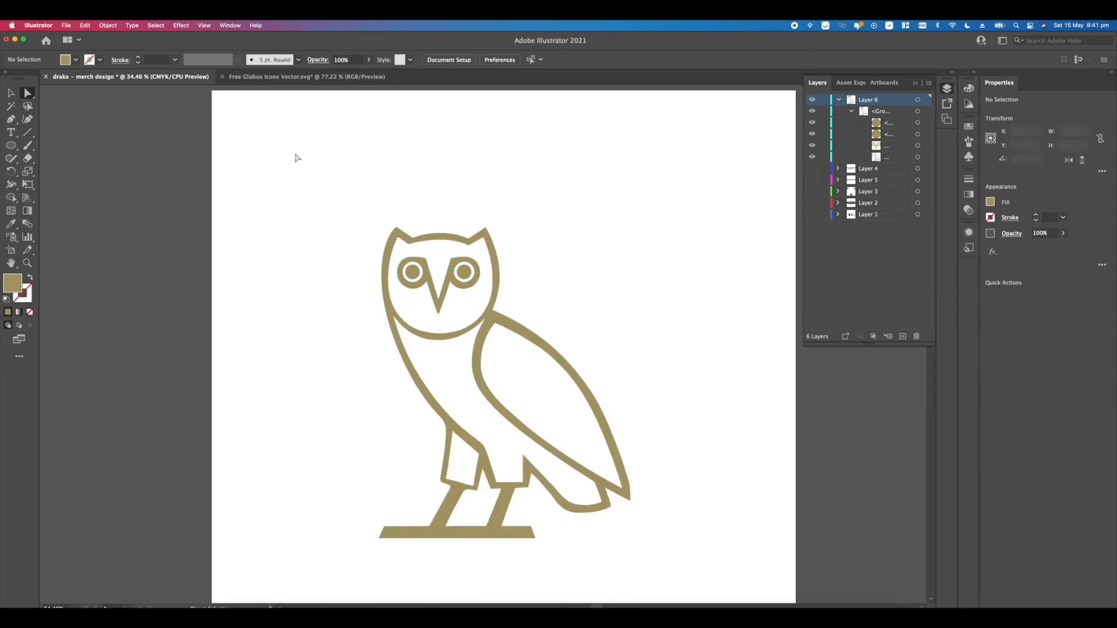
- In Illustrator, hide the owl and add the text "AIR OVO" on a new layer
key("super+minus")
key("super+0")
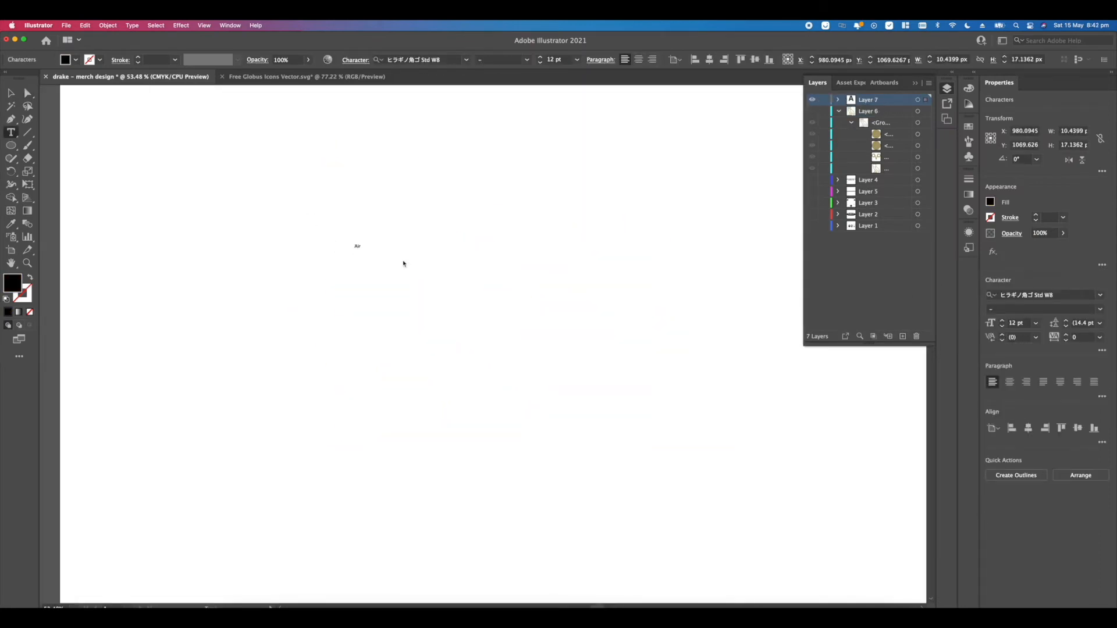
type("OVO")
key("Escape")
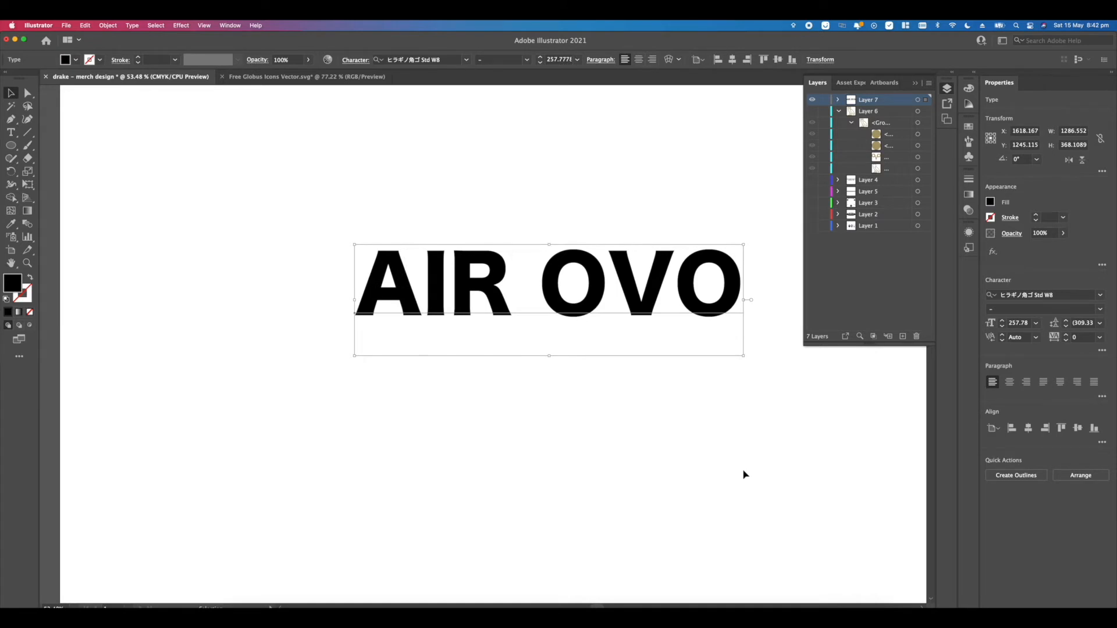
- Set the AIR OVO text in the Impact font and convert it to outlines
left_click(466, 59)
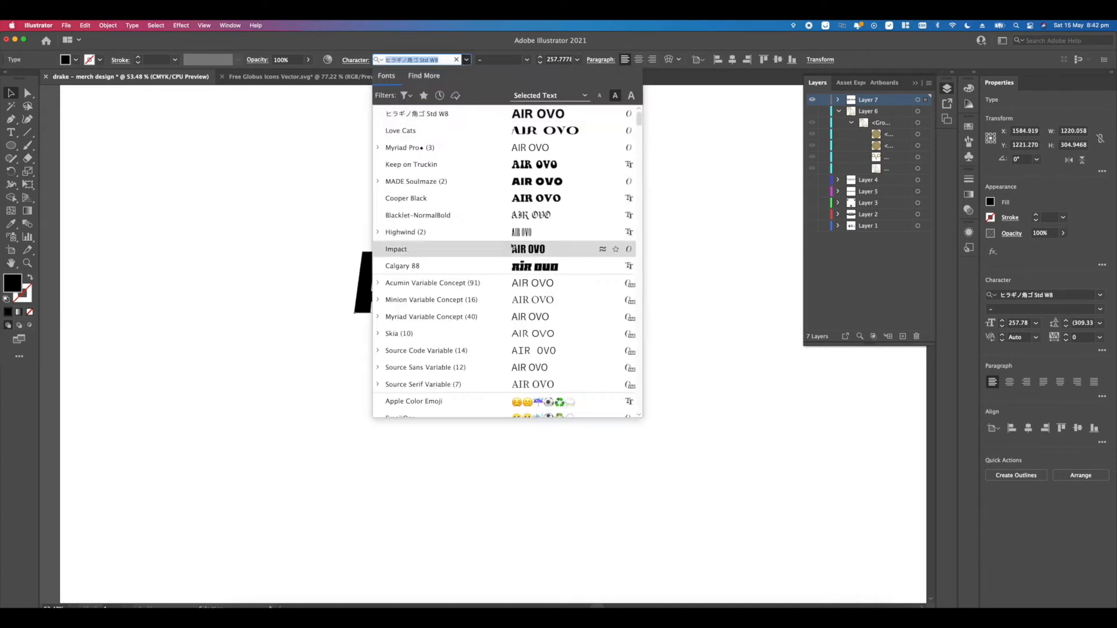
left_click(399, 244)
right_click(428, 229)
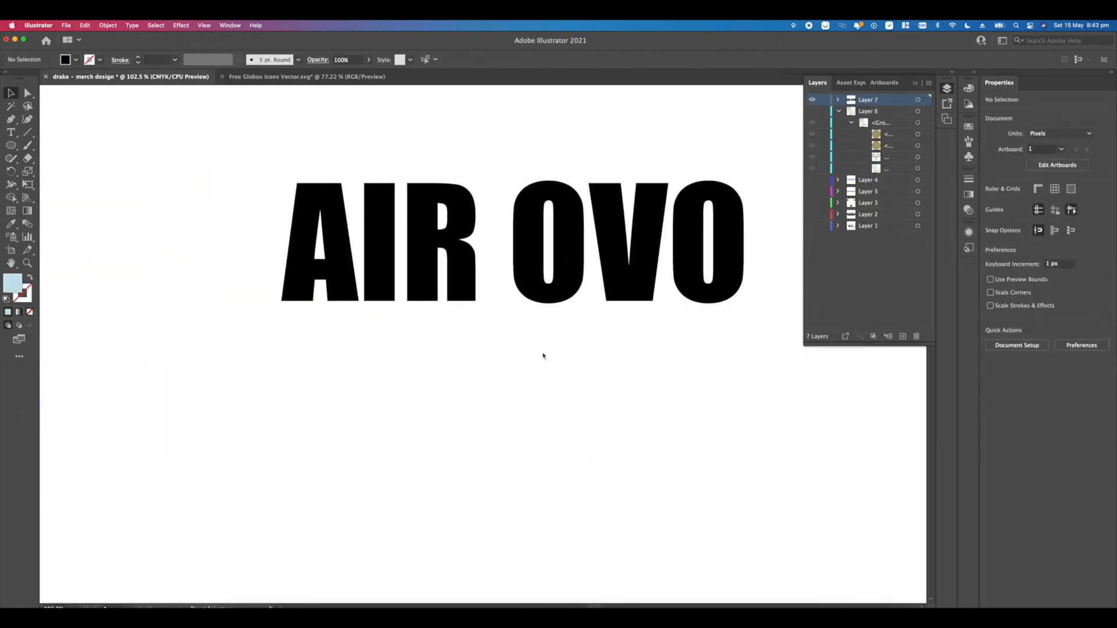
- Paste the light blue oval globe icon and position it directly beneath the AIR OVO lettering
key("super+v")
left_click_drag(577, 340, 516, 390)
left_click(503, 213)
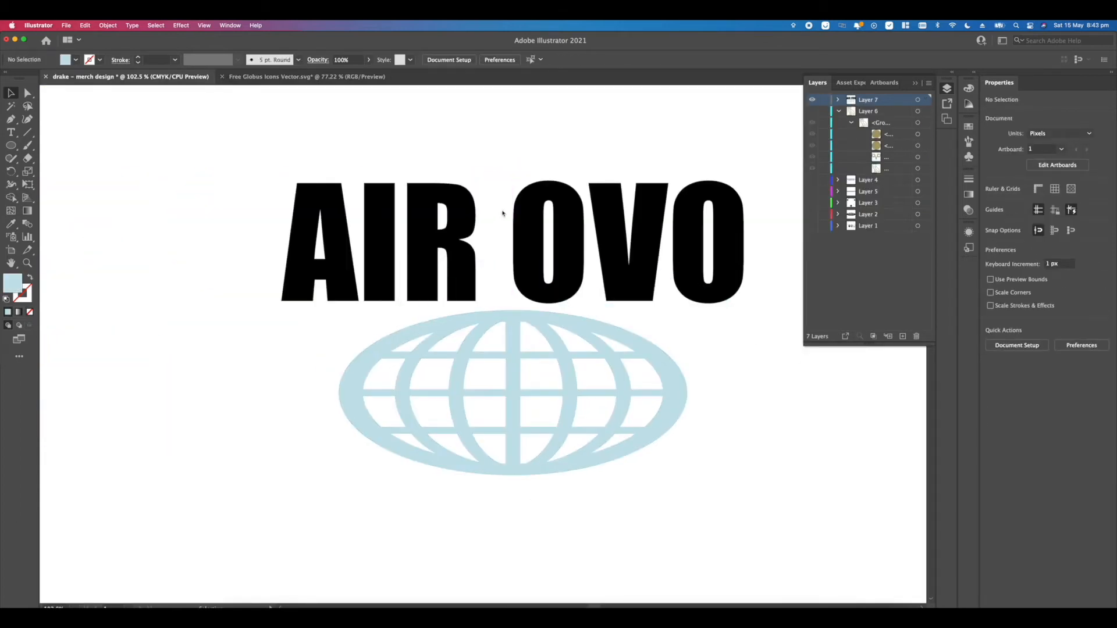
scroll(572, 234, "down", 1)
left_click_drag(488, 303, 491, 299)
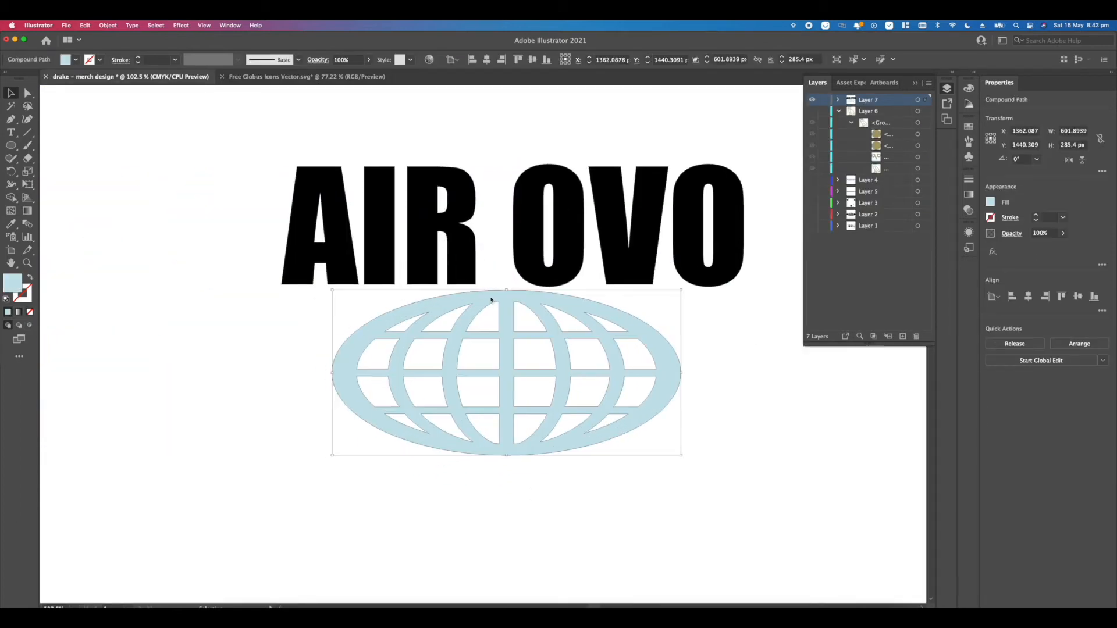
key("super+0")
key("super+a")
left_click(643, 286)
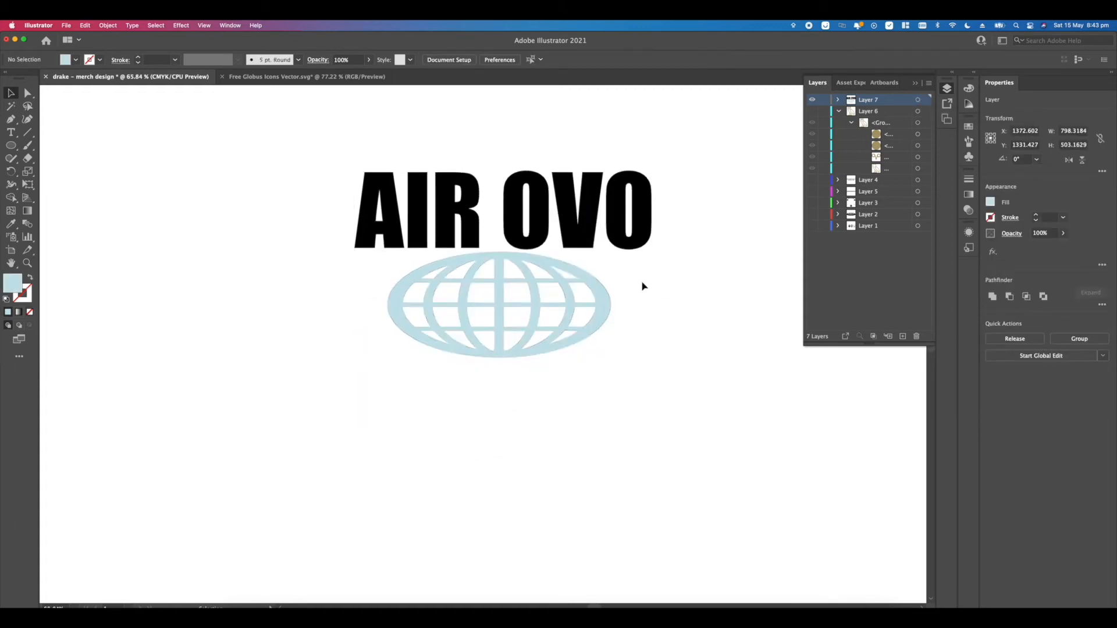
- Change the globe icon's fill to black to match the lettering
left_click(603, 303)
left_click(991, 202)
left_click(894, 239)
left_click(588, 358)
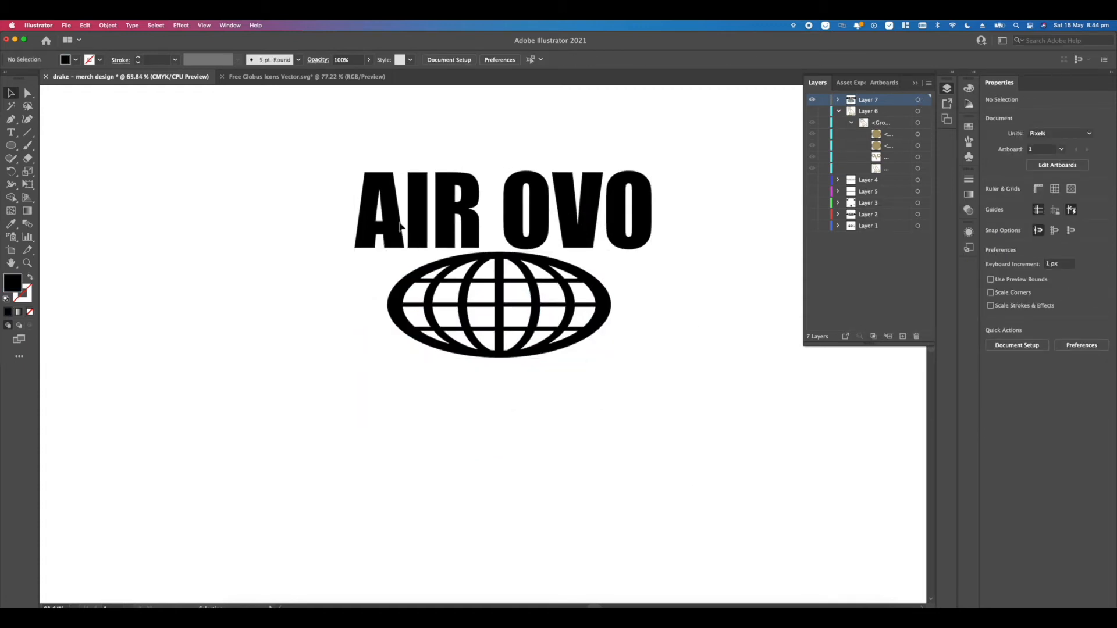
- Switch to Photoshop, paste the AIR OVO logo as the uppermost layer, and scale it down centered above the globe
left_click(716, 374)
left_click(587, 606)
left_click(1007, 398)
key("super+v")
left_click_drag(615, 267, 444, 377)
left_click_drag(387, 412, 460, 265)
left_click_drag(517, 229, 469, 244)
key("Return")
key("super+0")
- Give the AIR OVO logo a Color Overlay in red ea080e sampled from the globe artwork
double_click(1004, 400)
left_click(540, 477)
left_click(720, 391)
left_click(459, 259)
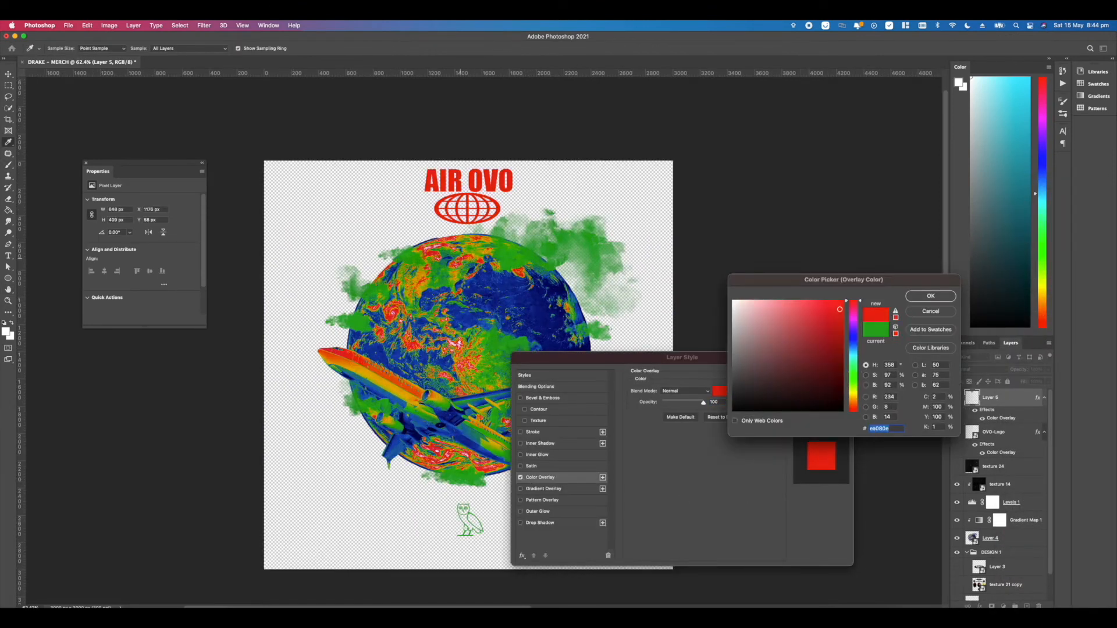
left_click(930, 296)
left_click(821, 375)
scroll(483, 431, "down", 4)
scroll(483, 393, "up", 4)
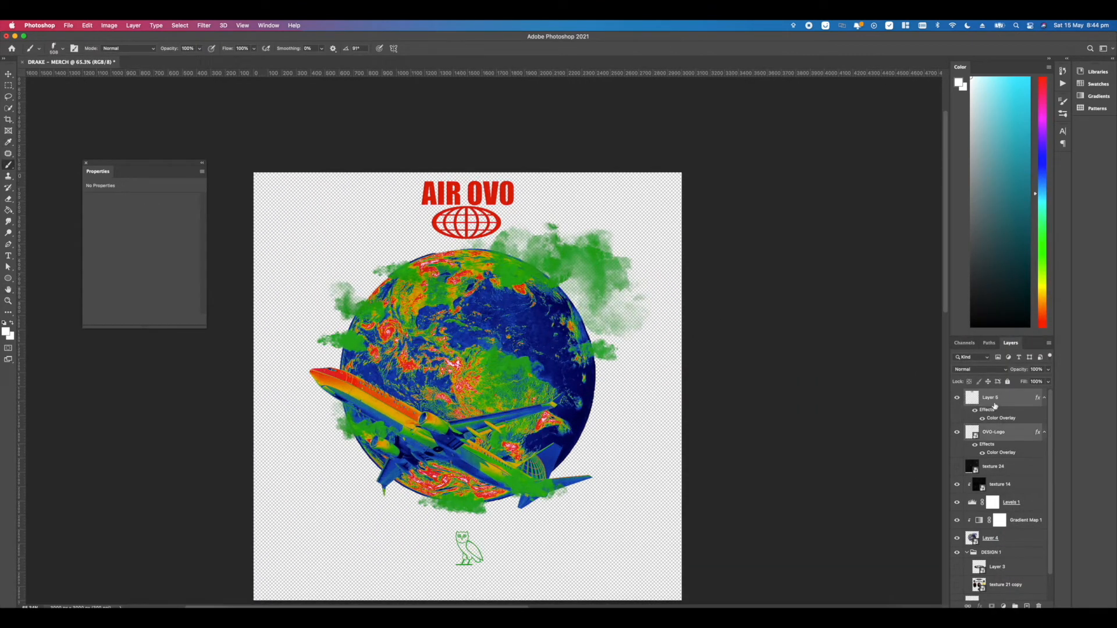
- Remove the texture 14 layer and combine the artwork, adjustments and both logos into a smart object named TEMP
right_click(994, 487)
left_click(1016, 185)
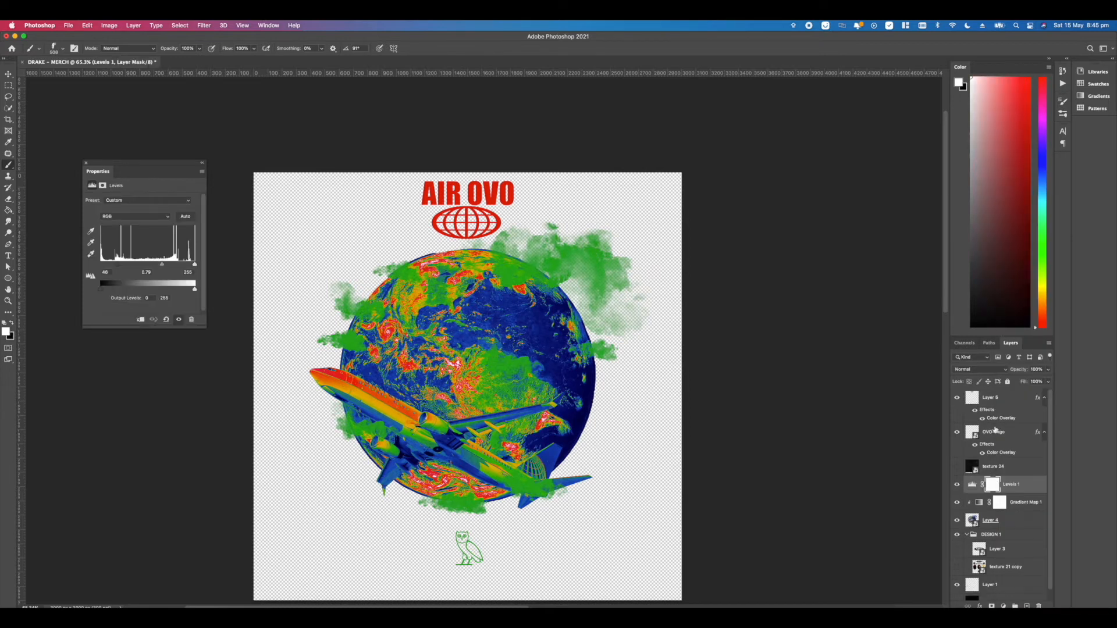
left_click(998, 432)
left_click(996, 398)
left_click(990, 432, "shift")
left_click_drag(989, 432, 989, 474)
- Show the texture 24 layer and clip it to the TEMP smart object
left_click(957, 397)
left_click(988, 414)
key("super+g")
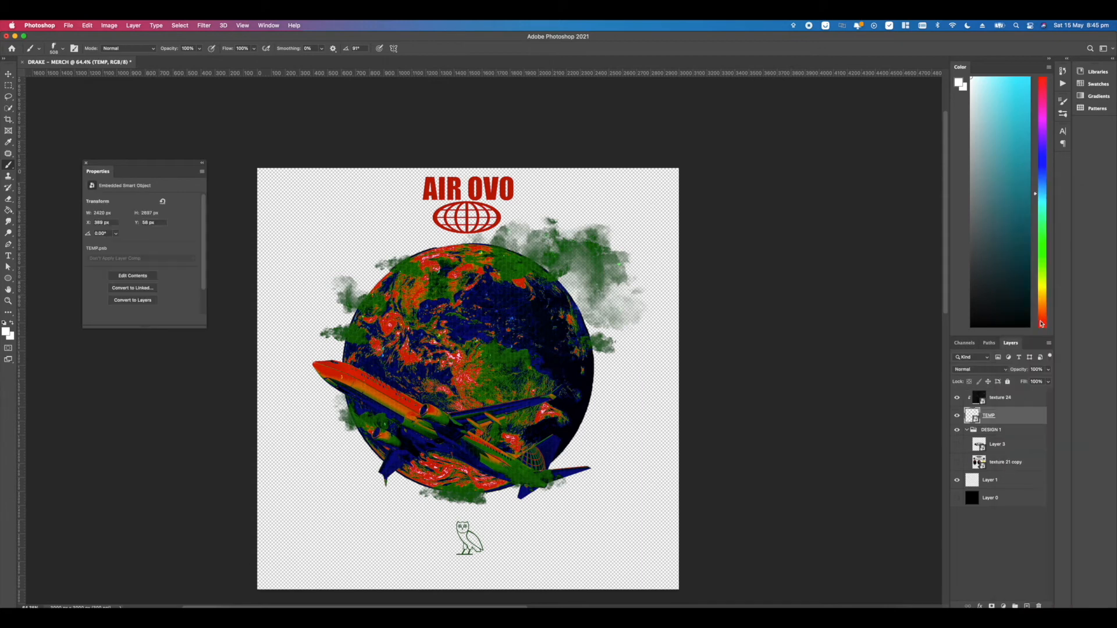
- Try a Color Halftone filter with a maximum radius of 4 pixels on the TEMP smart object against the black background
left_click(203, 25)
mouse_move(215, 154)
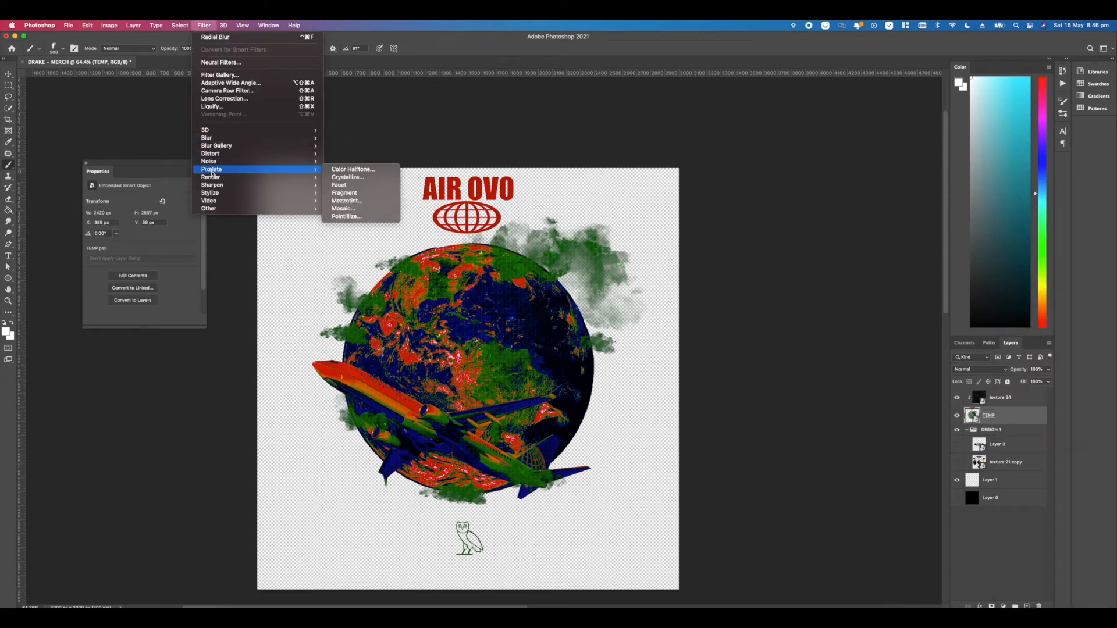
left_click(345, 208)
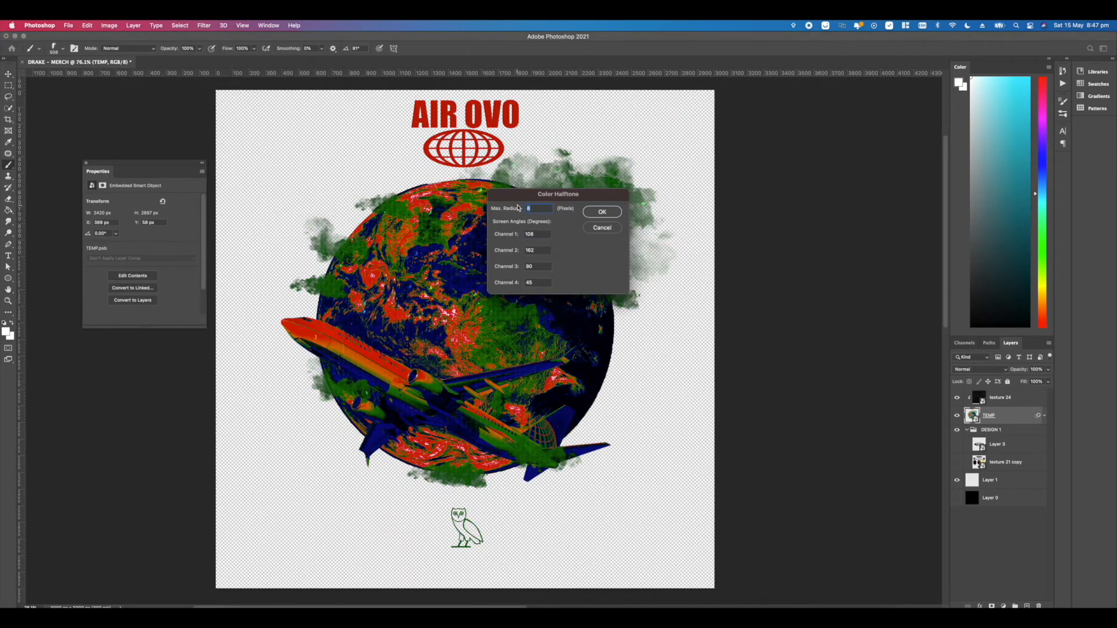
type("4")
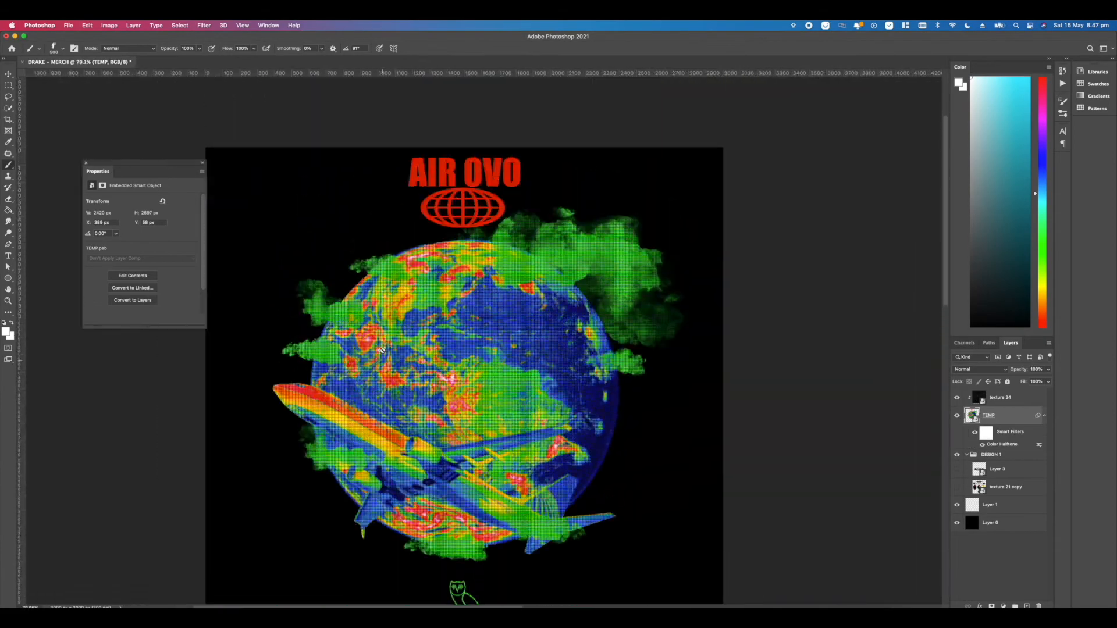
scroll(383, 351, "down", 8)
scroll(383, 351, "up", 8)
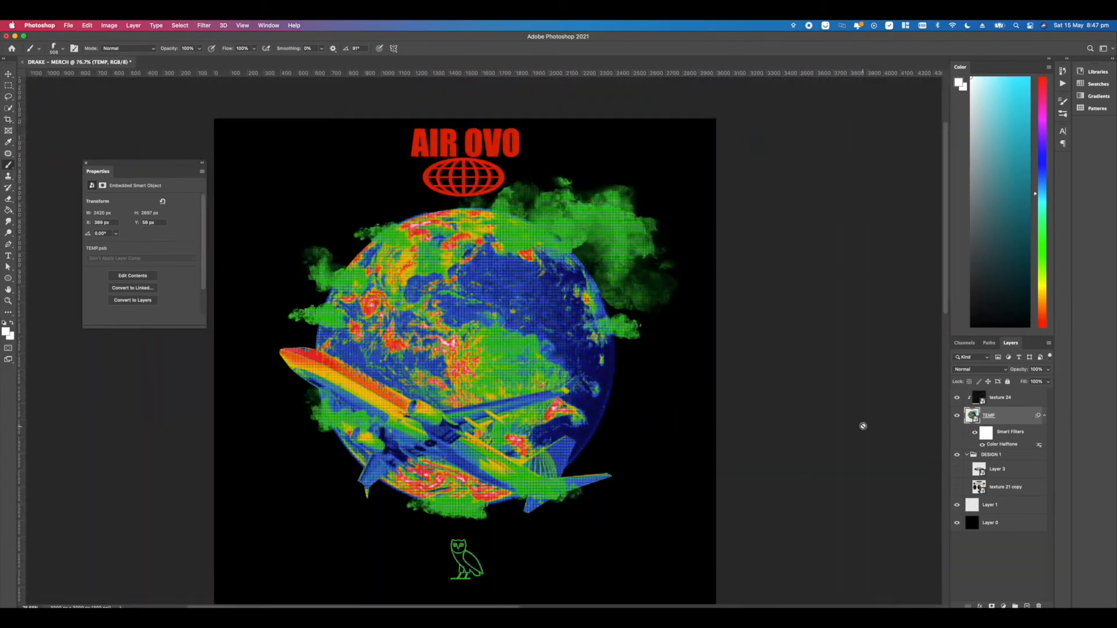
scroll(445, 434, "down", 3)
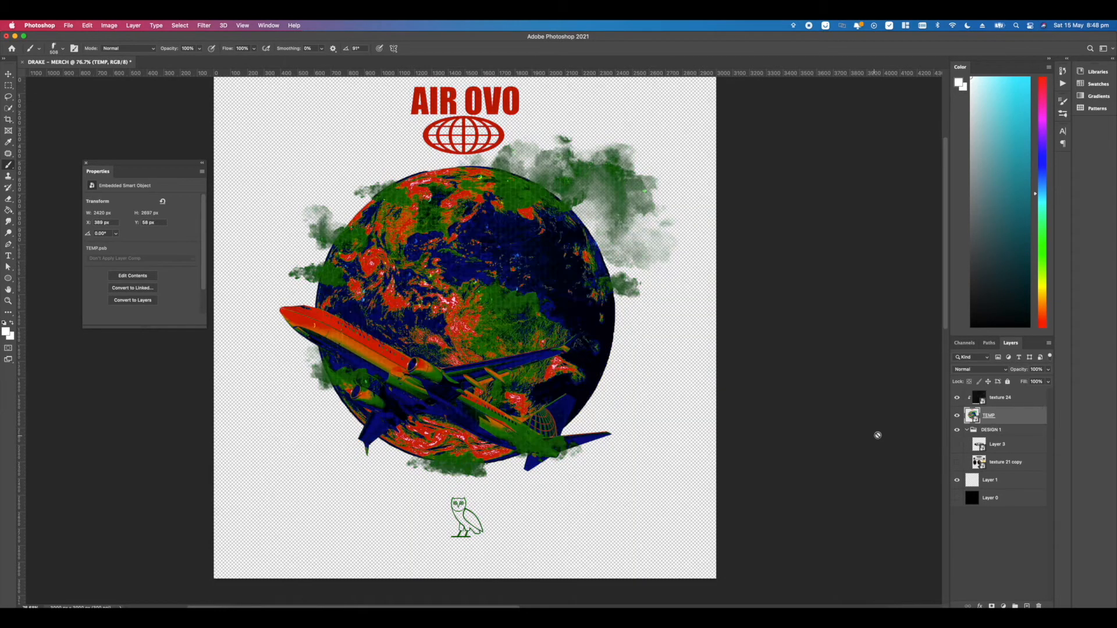
- Try a Stylize filter on the TEMP smart object and view the artwork against the black background
left_click(204, 25)
mouse_move(222, 138)
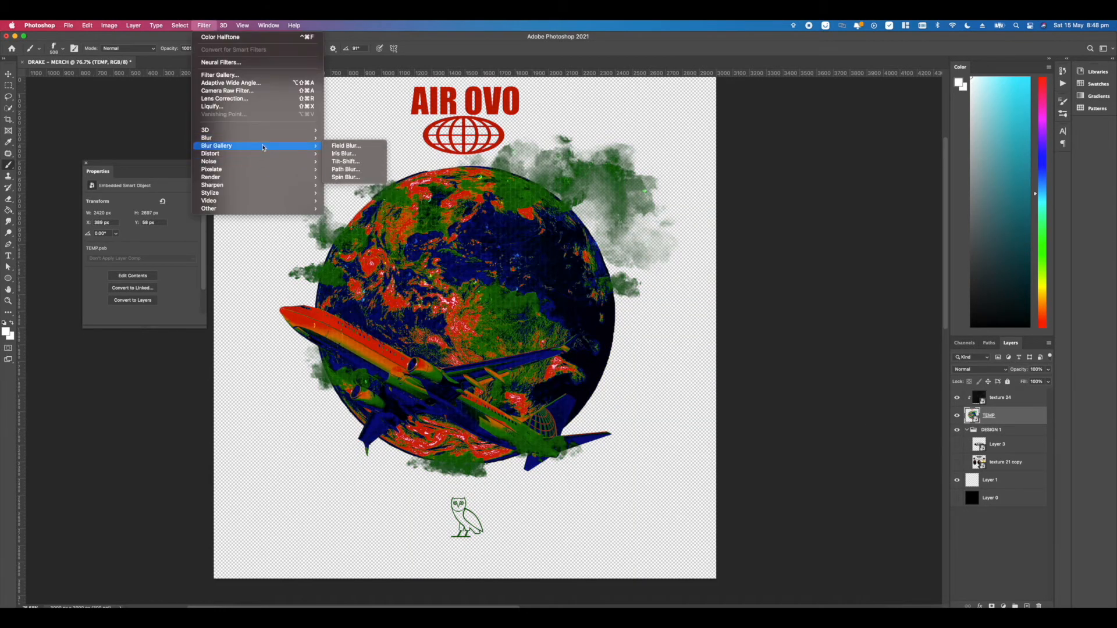
mouse_move(209, 193)
left_click(352, 226)
left_click(603, 144)
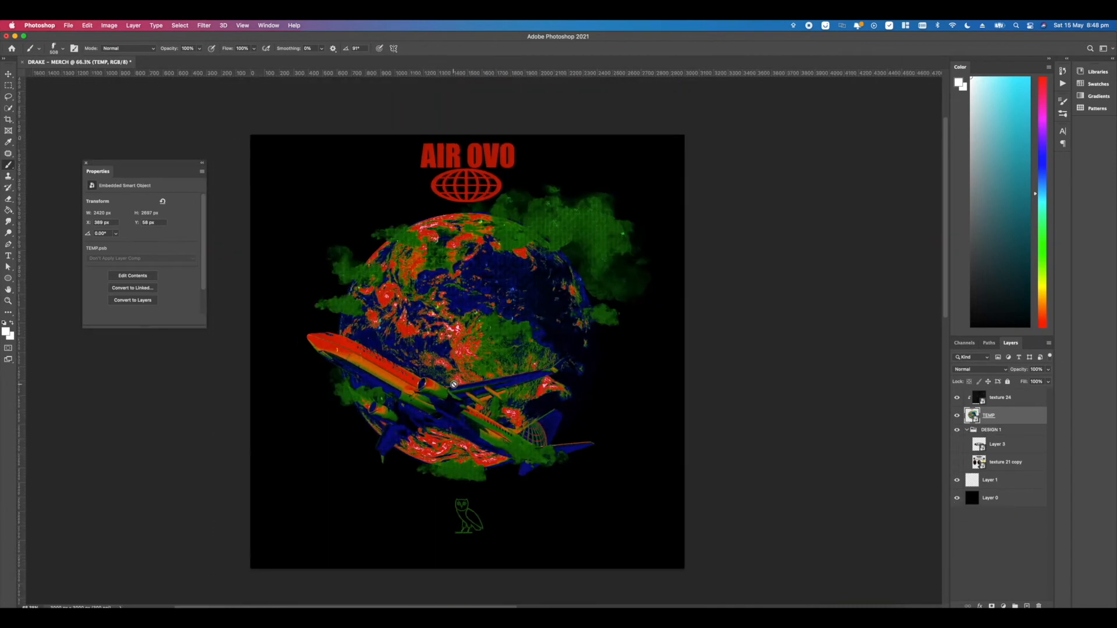
scroll(454, 385, "up", 1)
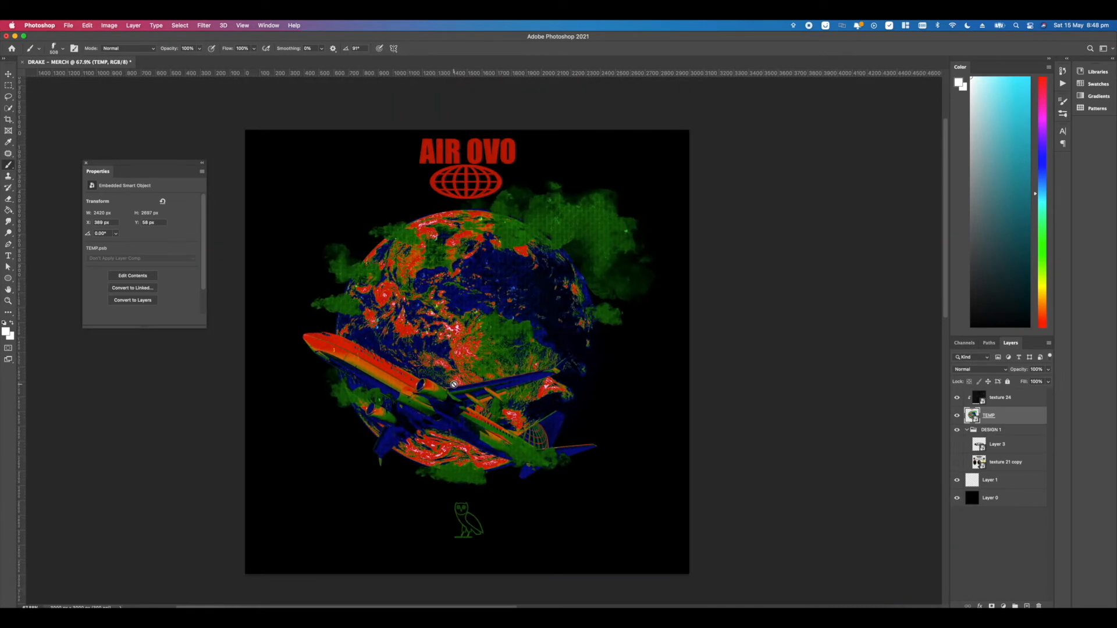
scroll(454, 385, "down", 2)
scroll(454, 384, "up", 2)
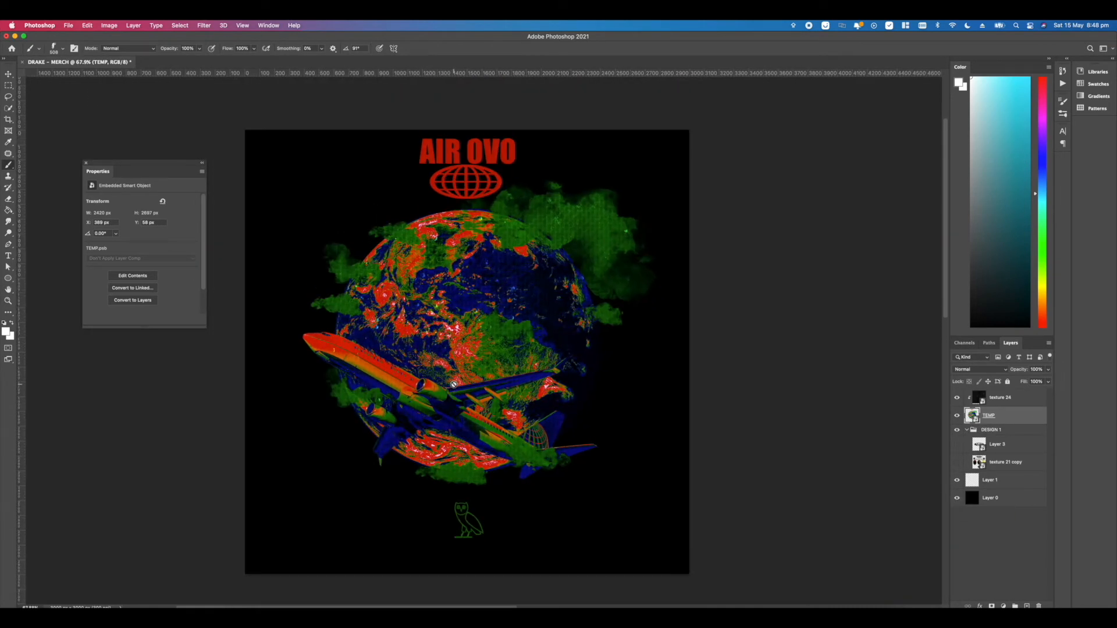
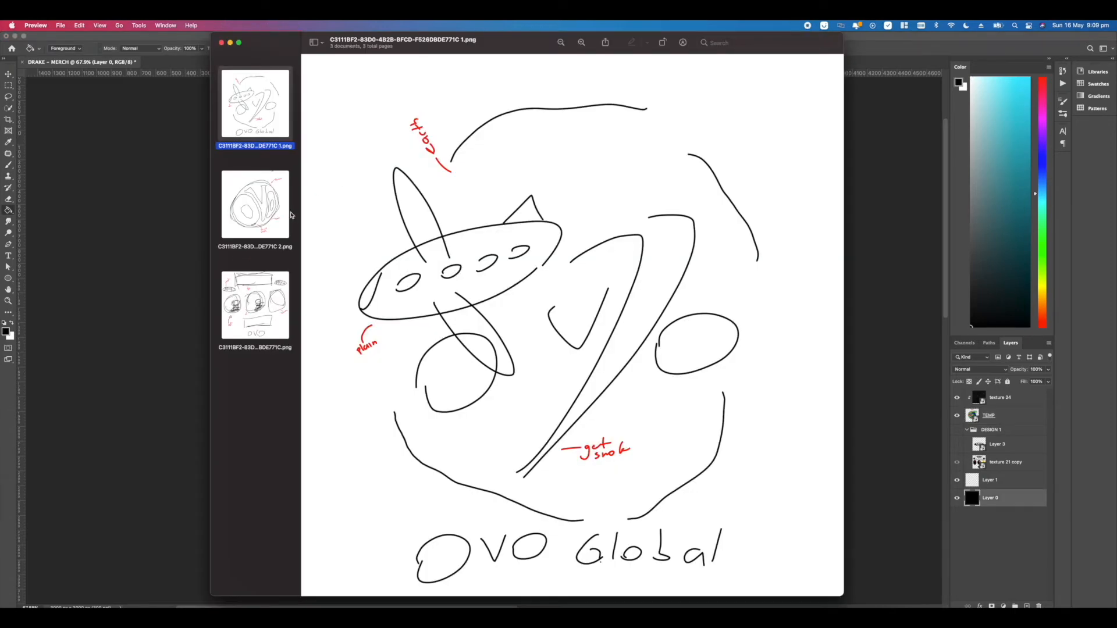
- Review the second concept sketch, with its chrome and acid wash notes, in Preview and return to Photoshop
left_click(291, 216)
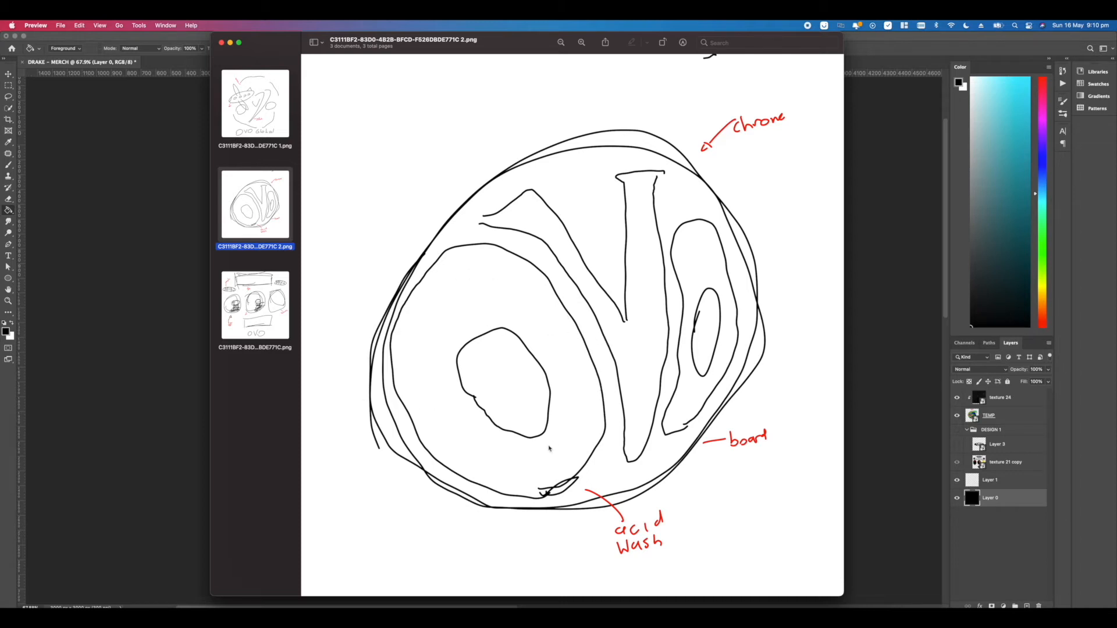
left_click(230, 43)
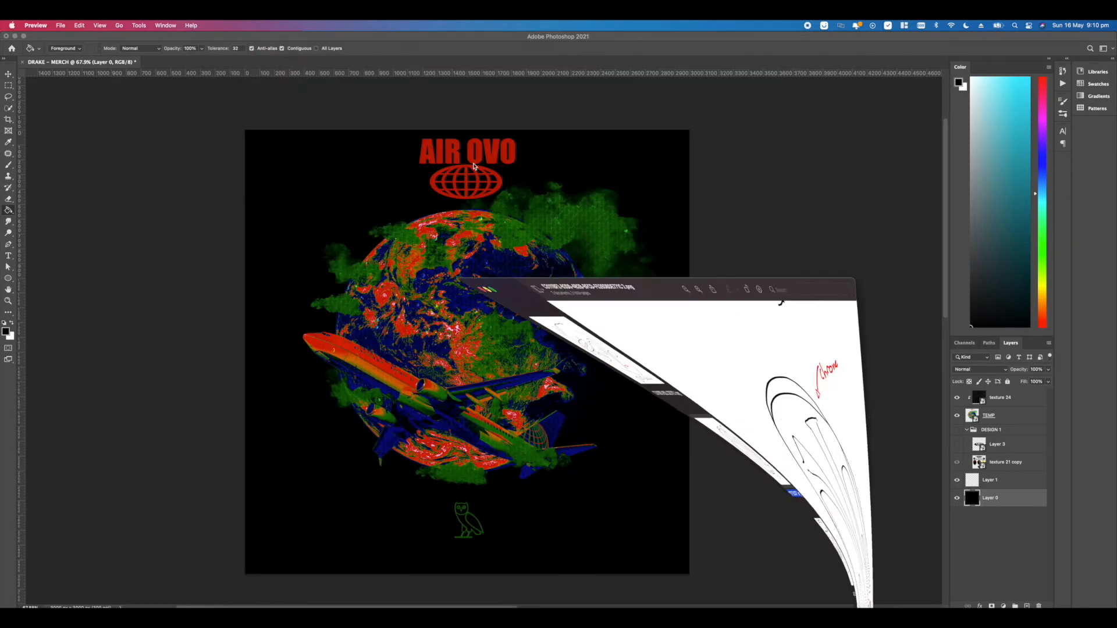
- Group the texture 24 and TEMP layers as design2 and hide that group
left_click(999, 407)
left_click(996, 400)
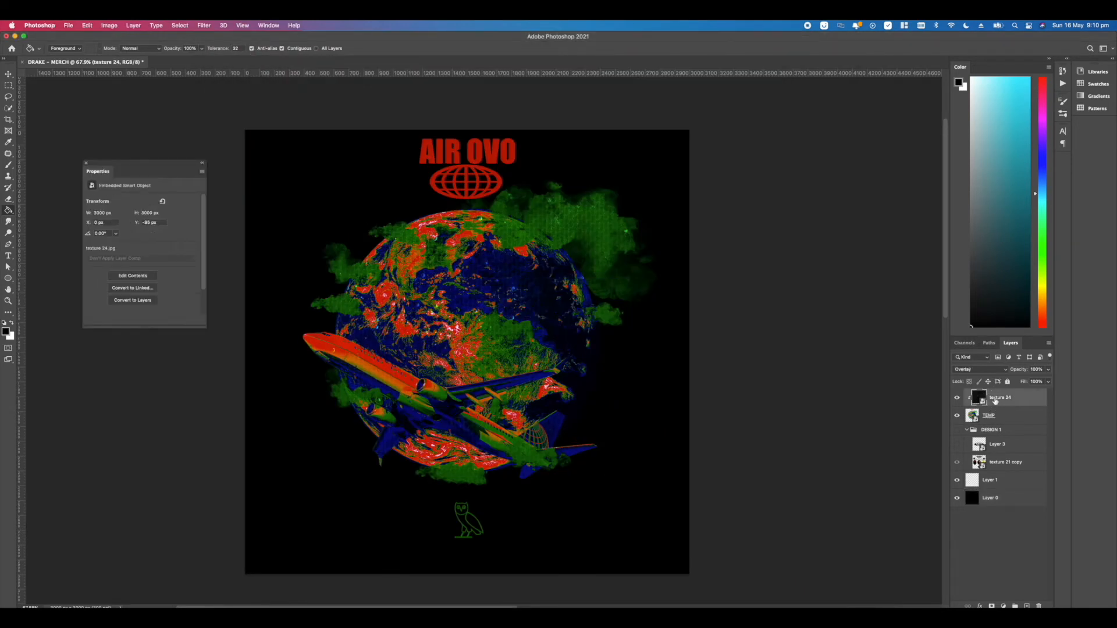
left_click(994, 420, "shift")
left_click(1016, 605)
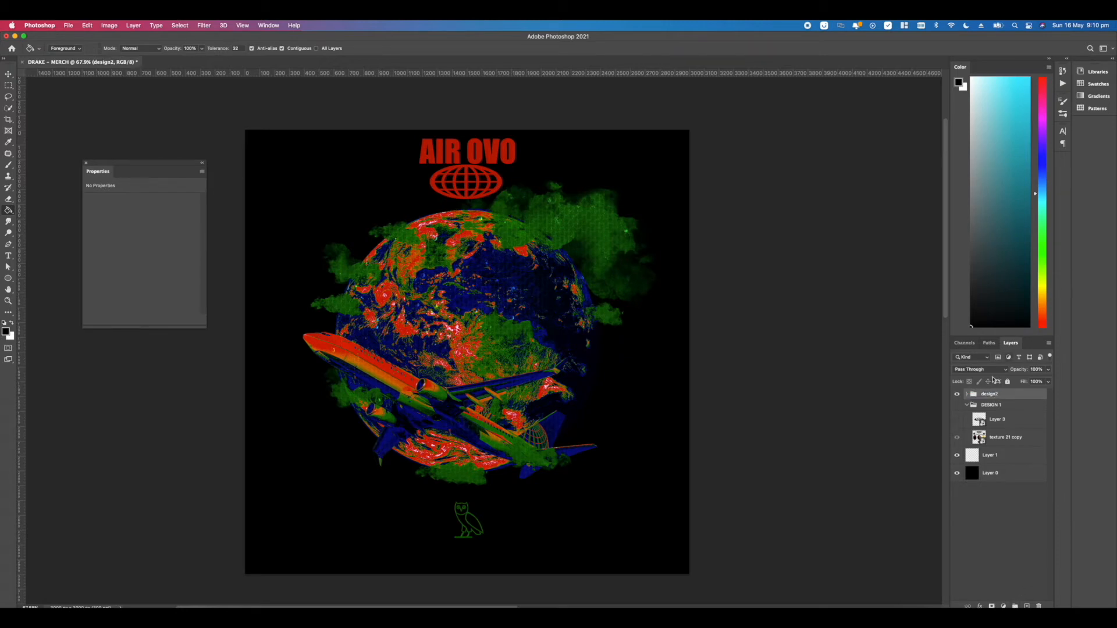
left_click(967, 404)
left_click(958, 394)
- Fill the black background layer, Layer 0, with white
left_click(995, 437)
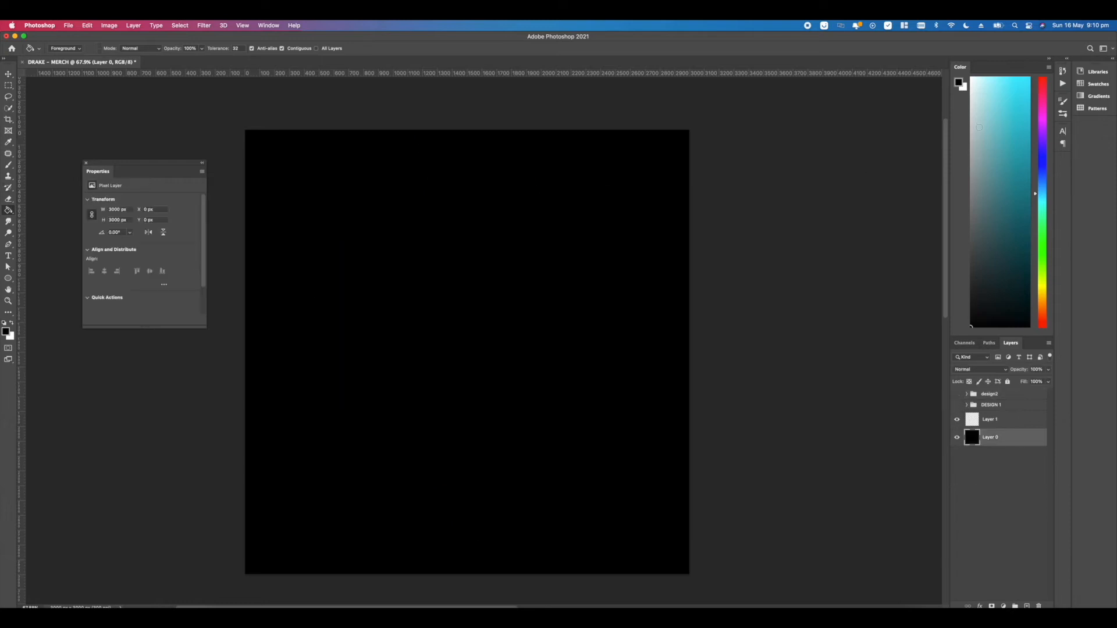
key("x")
left_click(404, 371)
- Draw a black-filled circle about 1540 px across near the canvas centre and lower its layer opacity so it looks mid-grey
left_click(1027, 606)
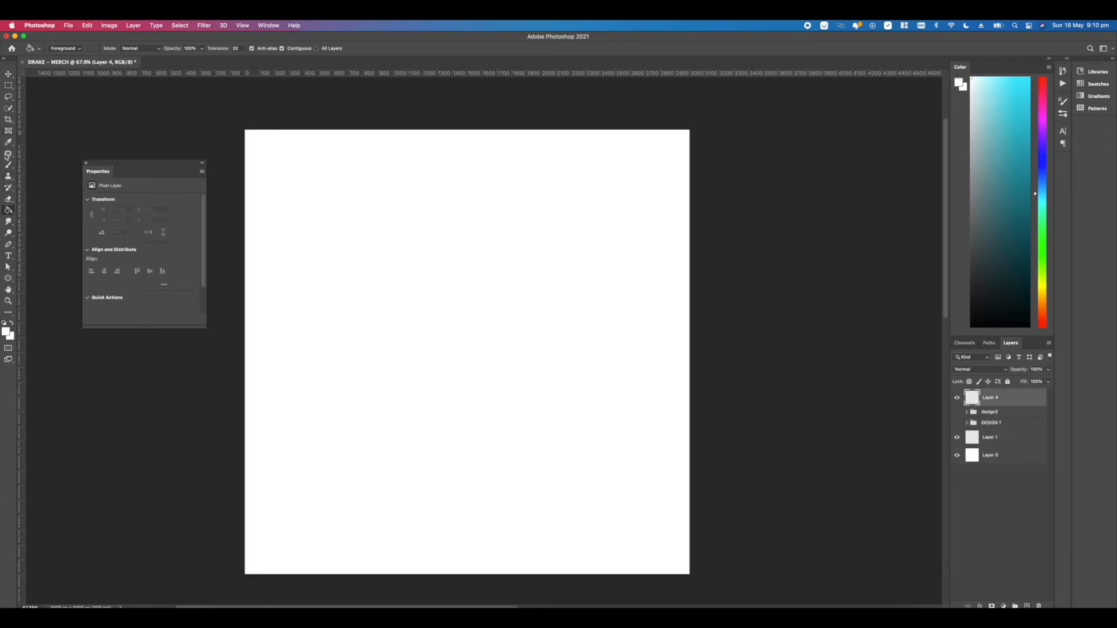
left_click(8, 278)
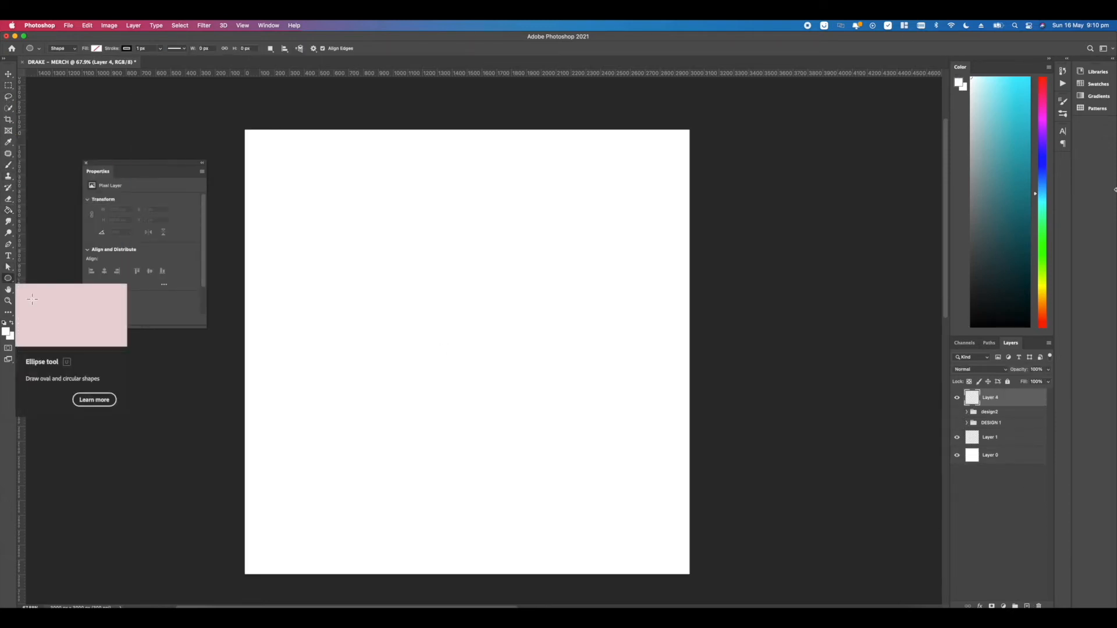
left_click_drag(355, 236, 583, 464)
left_click(96, 48)
left_click(41, 94)
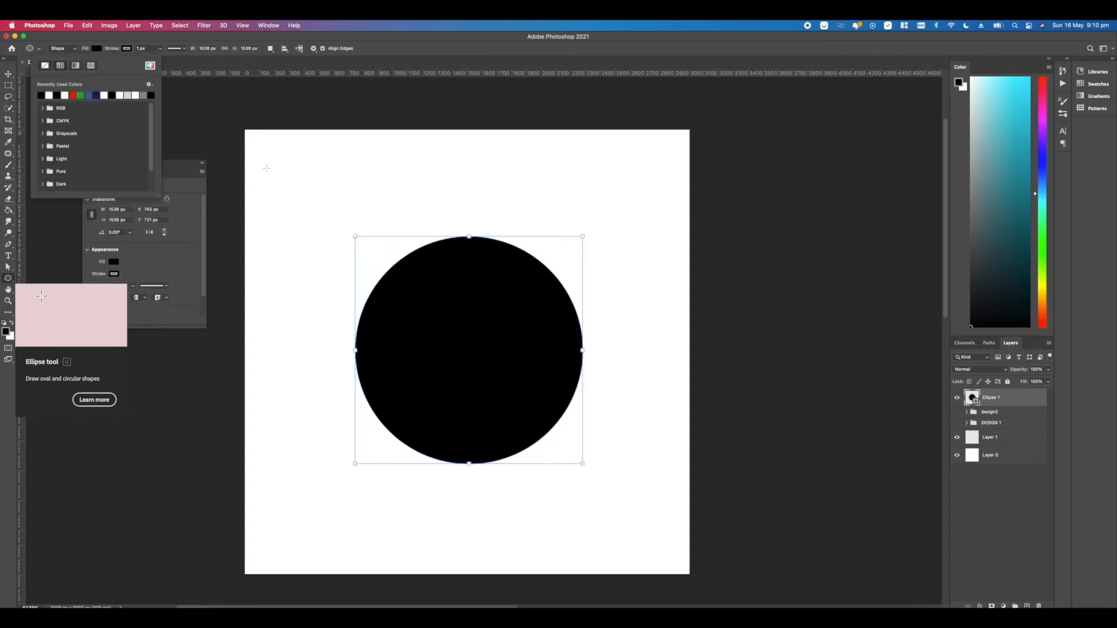
left_click(268, 167)
left_click_drag(1025, 381, 1022, 381)
- Add a new layer above the circle and replace the cloud brush with a small round brush
left_click(1027, 606)
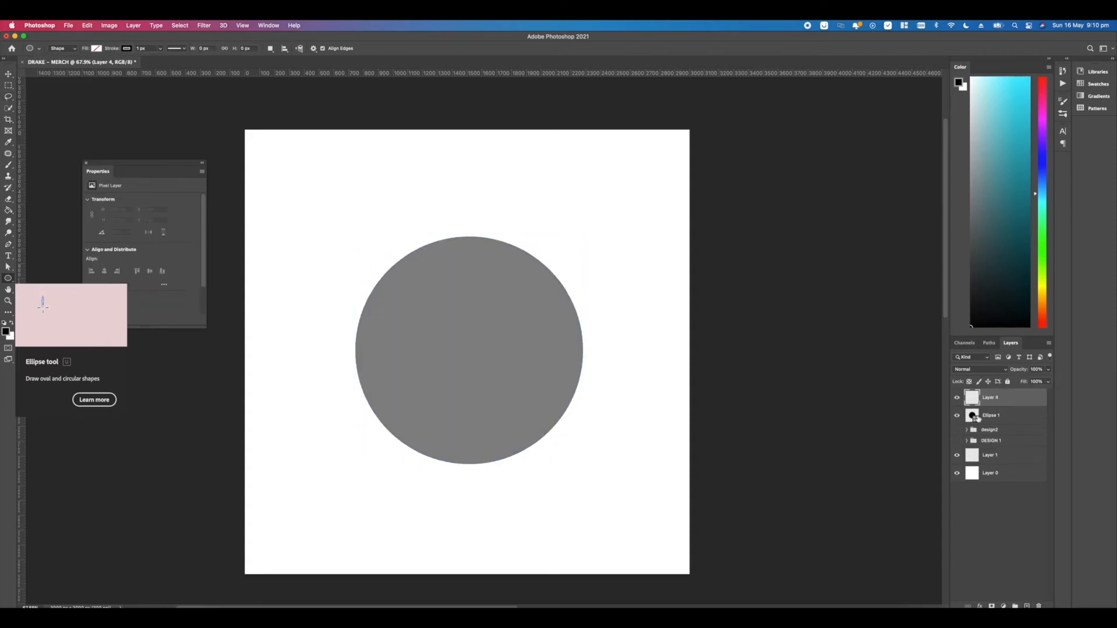
scroll(508, 423, "up", 2)
scroll(485, 321, "up", 2)
key("b")
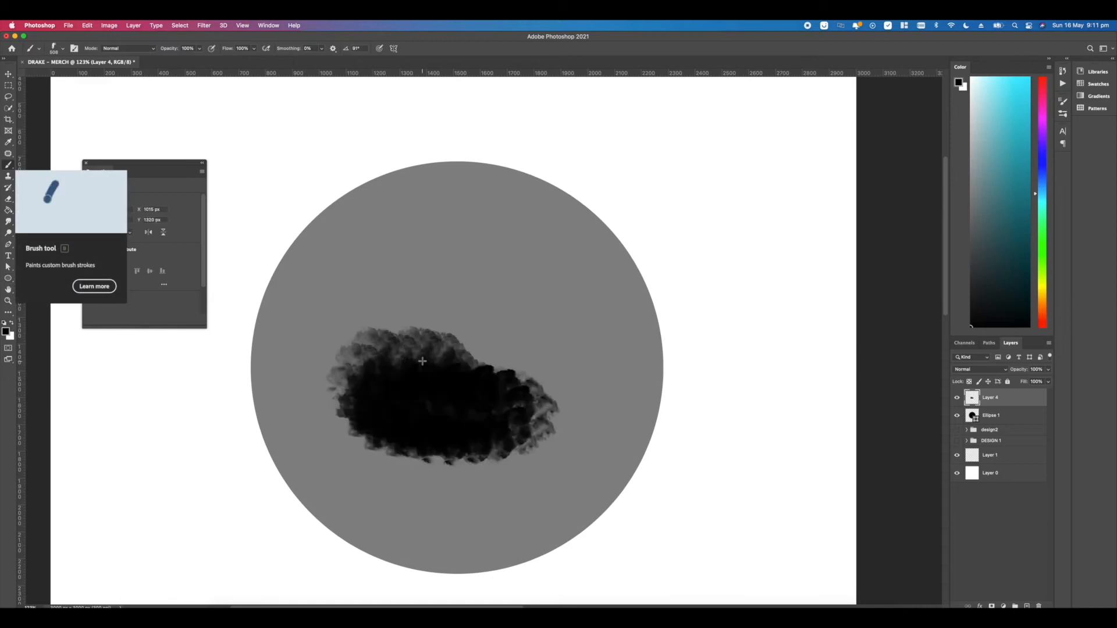
right_click(457, 489)
scroll(455, 487, "up", 5)
left_click(451, 406)
double_click(489, 424)
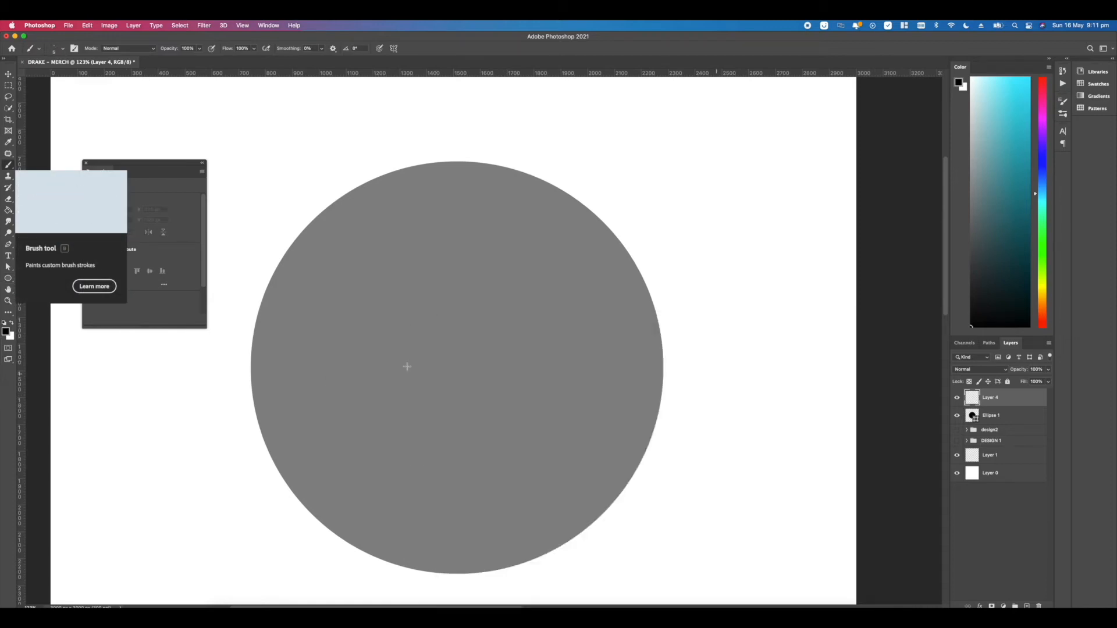
- Close the Properties panel and choose the Hard Round 481 1 brush at 22 px
scroll(407, 366, "up", 3)
left_click(85, 162)
scroll(195, 254, "up", 3)
scroll(195, 253, "left", 3)
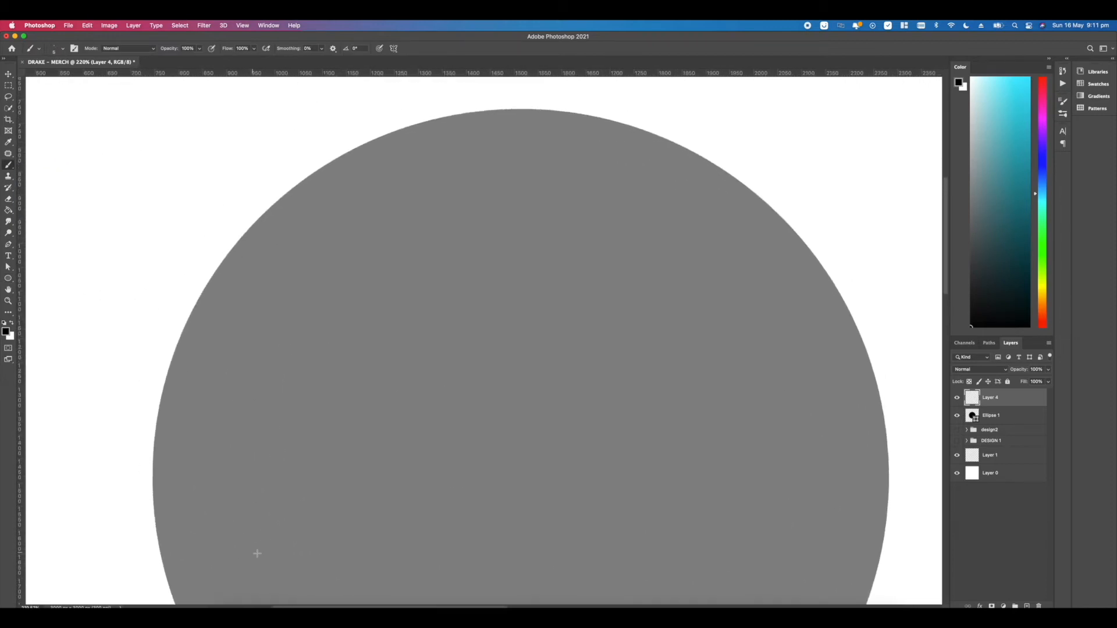
left_click_drag(324, 471, 288, 405)
right_click(326, 386)
double_click(487, 422)
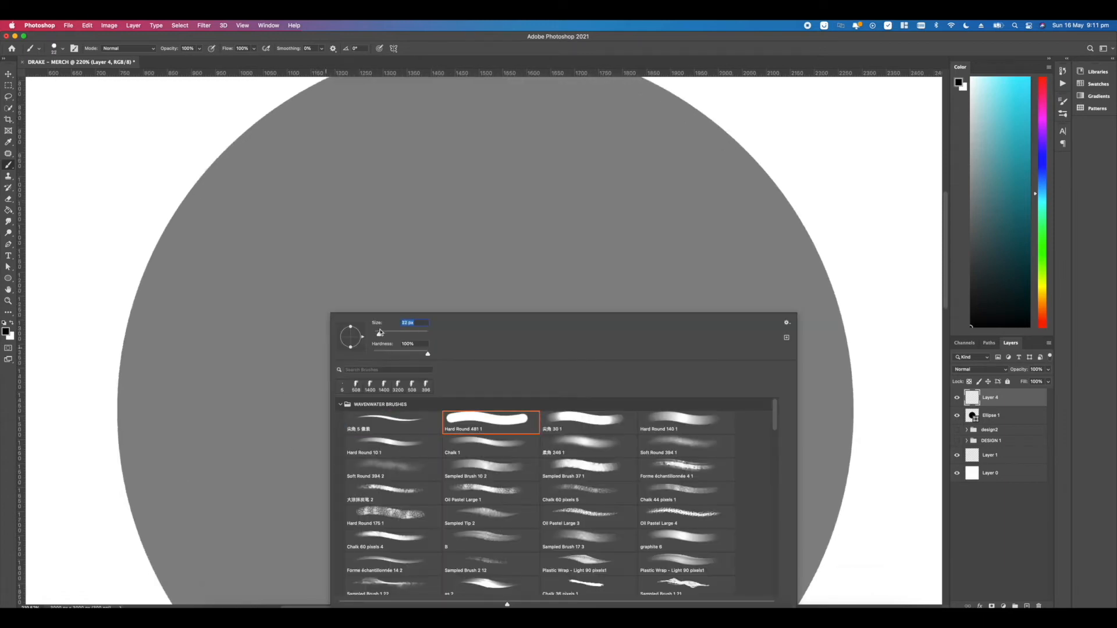
- Undo the test stroke and set the brush smoothing to 66%
left_click_drag(269, 506, 171, 474)
key("super+z")
left_click(322, 48)
left_click(350, 60)
- Draw a large wavy O outline in black inside the circle's left edge
left_click_drag(363, 390, 347, 422)
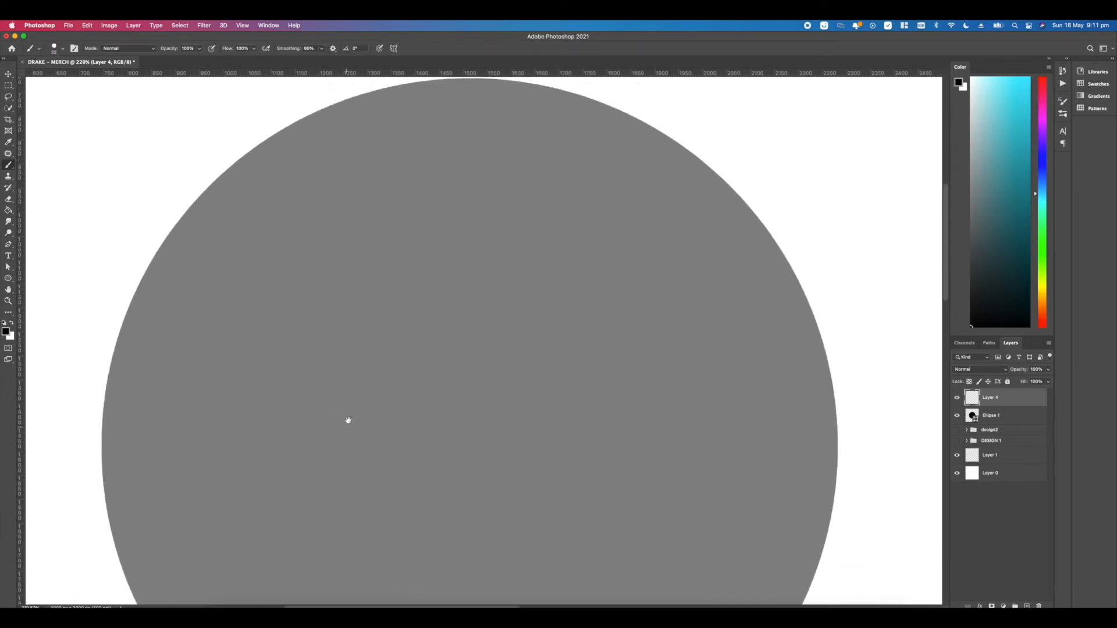
mouse_move(314, 523)
left_mouse_down()
mouse_move(173, 493)
mouse_move(214, 517)
mouse_move(113, 433)
mouse_move(142, 295)
mouse_move(200, 215)
mouse_move(301, 197)
mouse_move(321, 329)
mouse_move(239, 456)
mouse_move(139, 395)
mouse_move(131, 317)
mouse_move(173, 240)
mouse_move(276, 201)
mouse_move(354, 342)
mouse_move(457, 462)
mouse_move(346, 541)
left_mouse_up()
key("super+z")
key("super+z")
left_click_drag(365, 469, 283, 511)
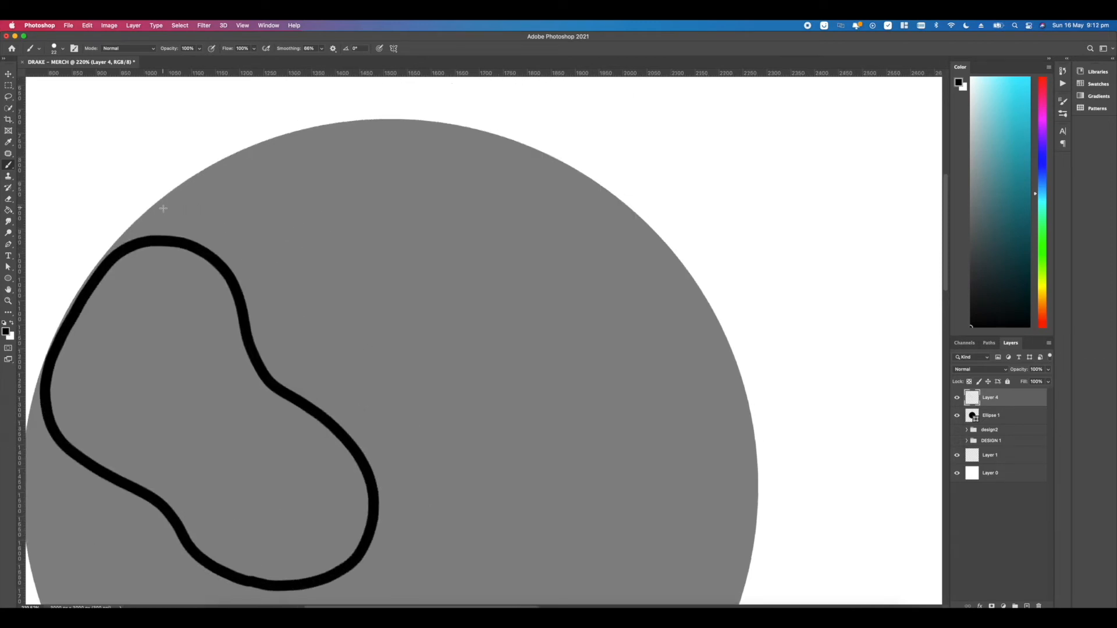
- Draw a flowing V outline beside the O, reaching the circle's upper edge
mouse_move(155, 210)
left_mouse_down()
mouse_move(208, 219)
mouse_move(297, 328)
mouse_move(189, 229)
mouse_move(264, 281)
mouse_move(276, 352)
mouse_move(397, 483)
mouse_move(401, 579)
mouse_move(442, 497)
mouse_move(394, 336)
mouse_move(408, 188)
left_mouse_up()
key("super+z")
mouse_move(386, 132)
left_mouse_down()
mouse_move(355, 237)
mouse_move(368, 358)
mouse_move(353, 370)
mouse_move(303, 301)
mouse_move(269, 222)
mouse_move(202, 199)
left_mouse_up()
left_click_drag(149, 228, 151, 230)
mouse_move(420, 313)
left_mouse_down()
mouse_move(334, 252)
mouse_move(311, 282)
left_mouse_up()
- Draw the second O as a tall tapering outline to the right of the V
mouse_move(426, 132)
left_mouse_down()
mouse_move(352, 109)
mouse_move(303, 205)
mouse_move(375, 114)
mouse_move(325, 155)
left_mouse_up()
key("super+z")
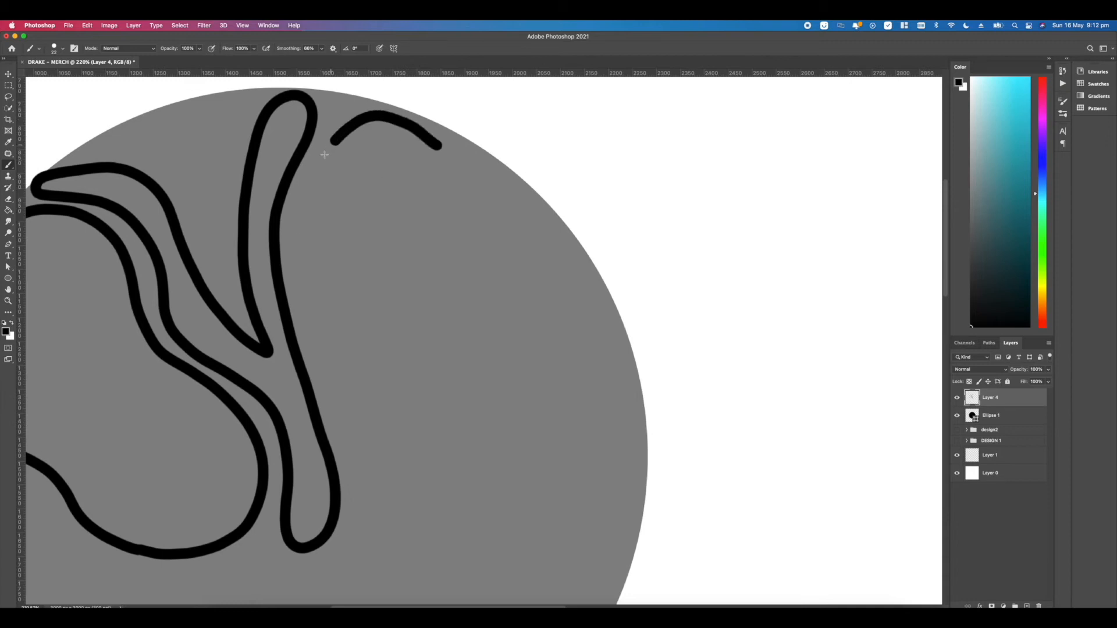
mouse_move(323, 382)
left_mouse_down()
mouse_move(360, 530)
mouse_move(415, 432)
mouse_move(466, 270)
mouse_move(452, 170)
mouse_move(443, 148)
left_mouse_up()
- Draw a rounded D outline below the first O, against the circle's lower-left edge
mouse_move(372, 367)
left_mouse_down()
mouse_move(463, 216)
mouse_move(719, 171)
mouse_move(692, 166)
left_mouse_up()
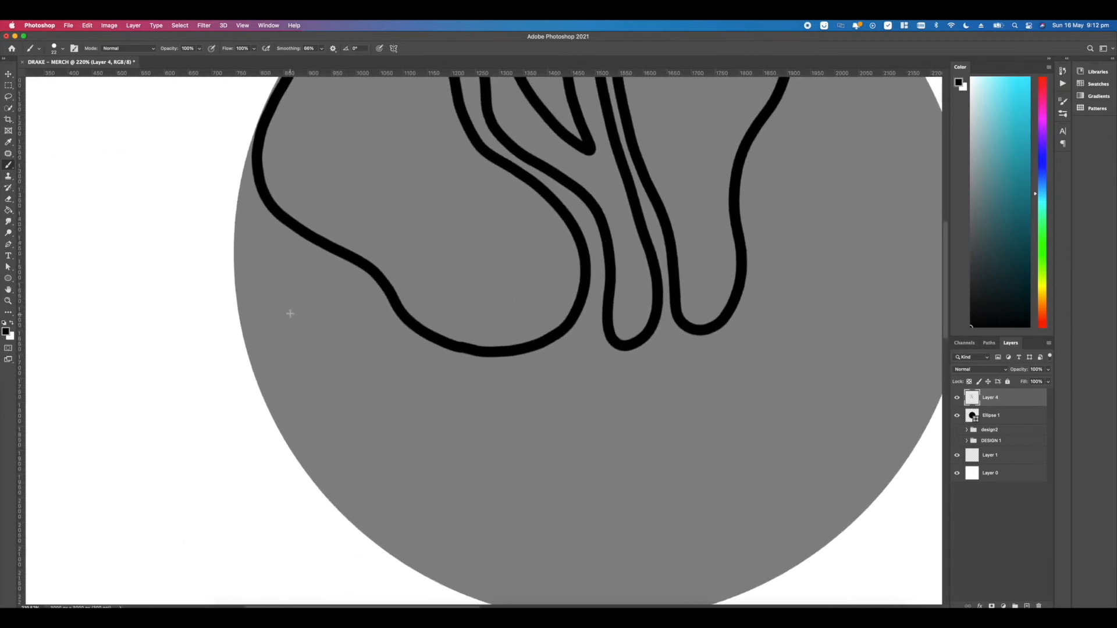
key("super+z")
mouse_move(265, 372)
left_mouse_down()
mouse_move(274, 264)
mouse_move(377, 310)
mouse_move(380, 456)
mouse_move(276, 280)
mouse_move(353, 308)
mouse_move(301, 271)
mouse_move(373, 331)
mouse_move(307, 417)
left_mouse_up()
key("super+z")
key("super+z")
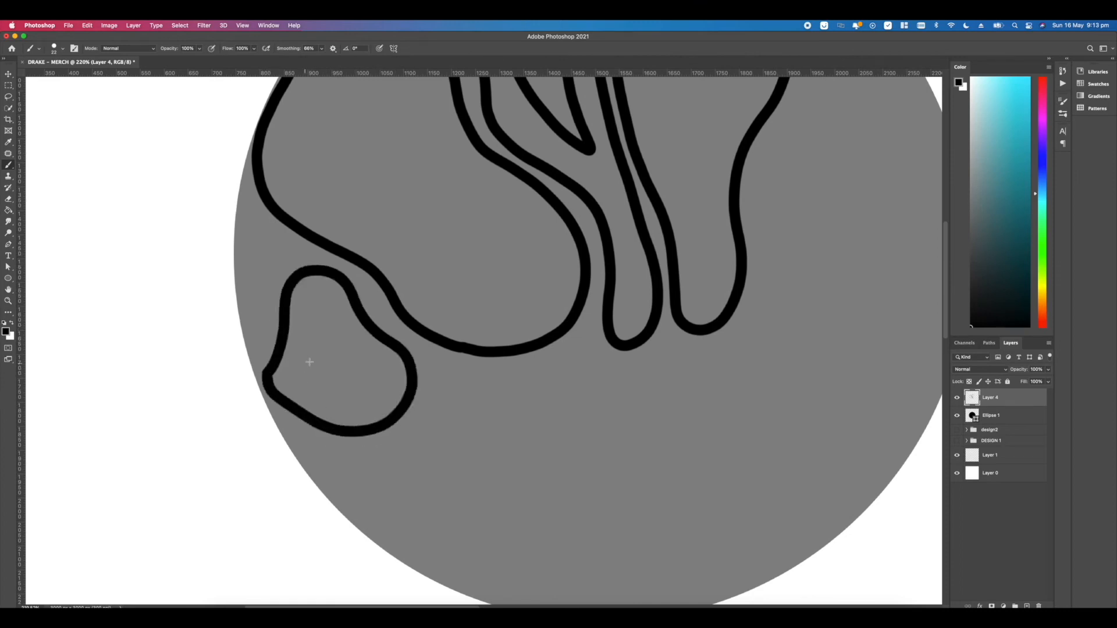
- Draw the wavy R and A outlines side by side after the D, following the circle's lower edge
left_click_drag(309, 362, 276, 341)
mouse_move(388, 331)
left_mouse_down()
mouse_move(399, 354)
mouse_move(372, 440)
mouse_move(394, 339)
mouse_move(394, 424)
mouse_move(370, 483)
left_mouse_up()
key("super+z")
scroll(342, 431, "right", 3)
scroll(341, 431, "down", 1)
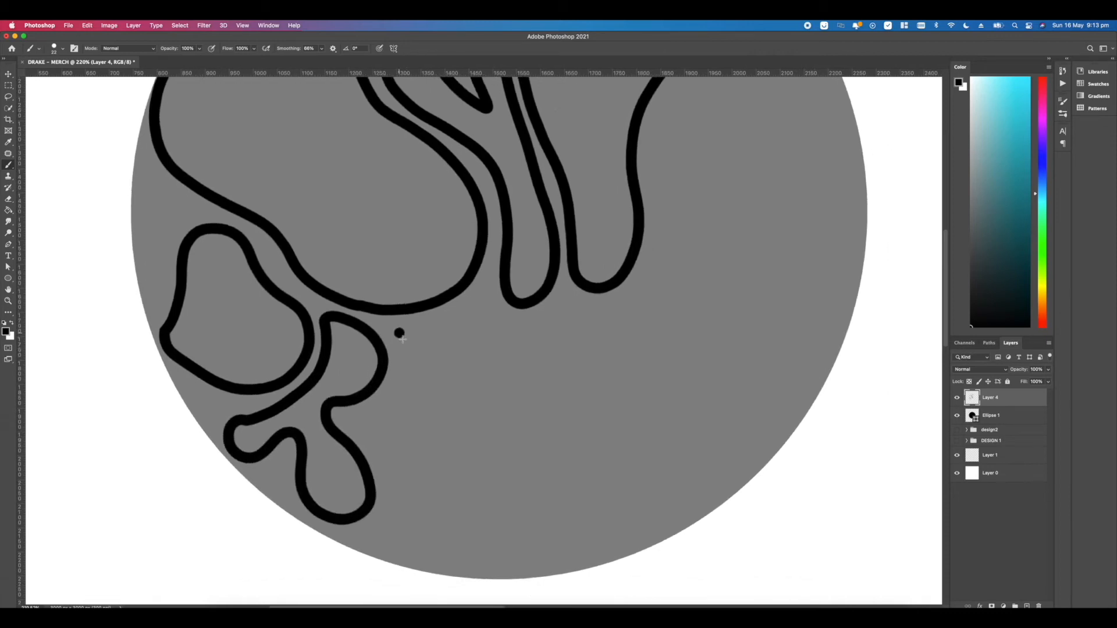
mouse_move(400, 331)
left_mouse_down()
mouse_move(389, 545)
mouse_move(457, 450)
mouse_move(490, 549)
mouse_move(430, 330)
left_mouse_up()
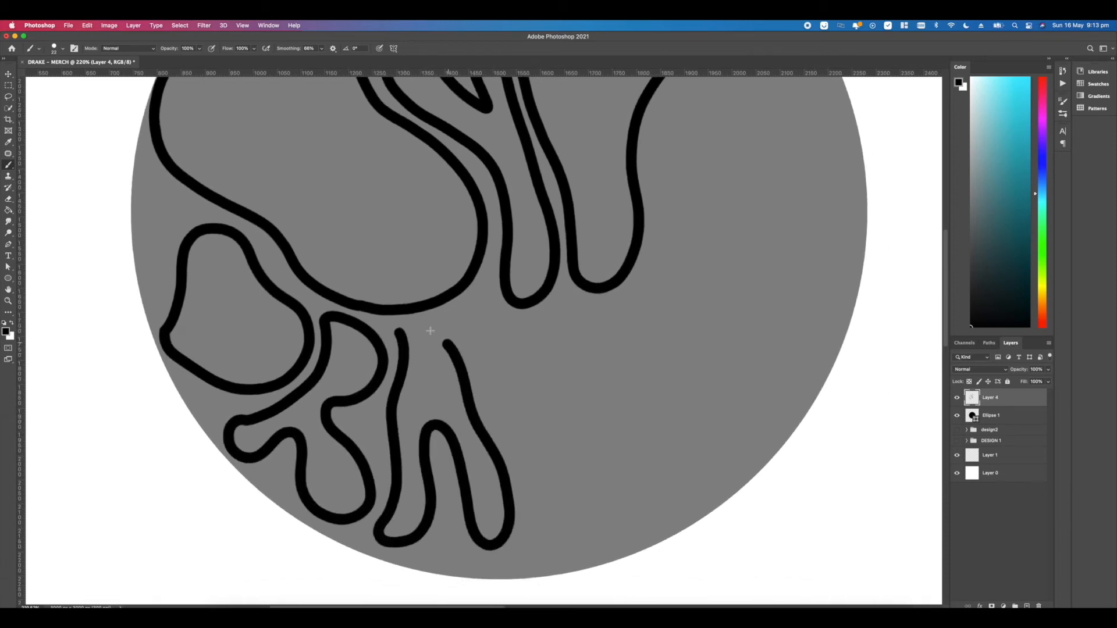
- Draw the wavy K outline to the right of the A, redoing the first stroke
scroll(400, 337, "right", 3)
scroll(400, 338, "down", 1)
mouse_move(380, 296)
left_mouse_down()
mouse_move(438, 479)
mouse_move(463, 472)
left_mouse_up()
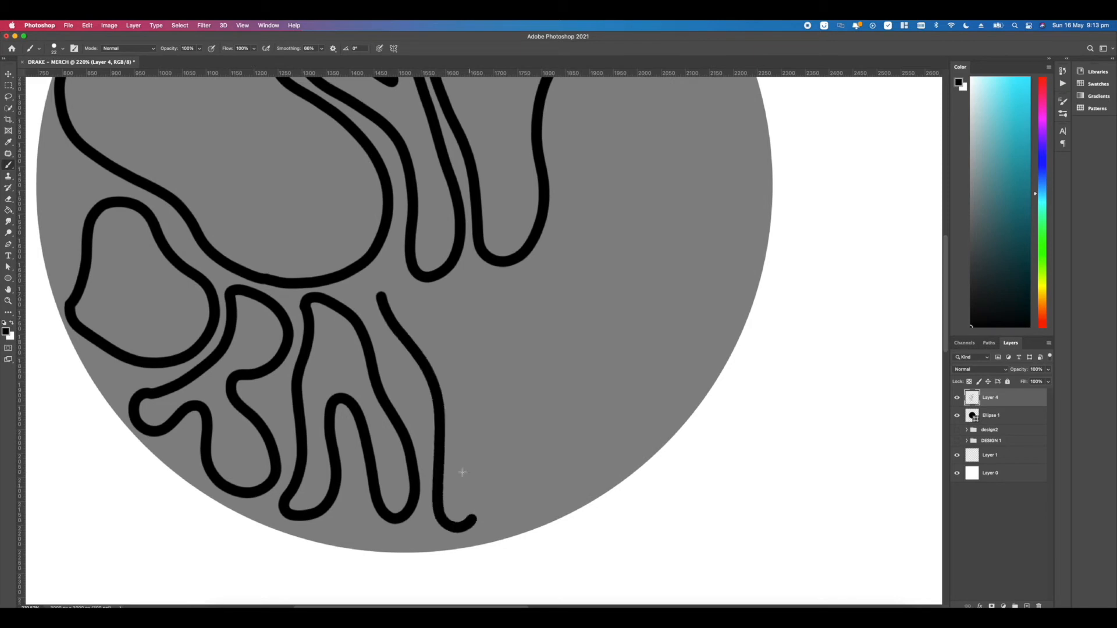
key("super+z")
mouse_move(381, 305)
left_mouse_down()
mouse_move(419, 398)
mouse_move(435, 533)
mouse_move(467, 434)
mouse_move(548, 482)
mouse_move(453, 339)
left_mouse_up()
- Draw the wavy E outline after the K, along the circle's lower-right edge
scroll(408, 349, "right", 5)
scroll(407, 350, "up", 1)
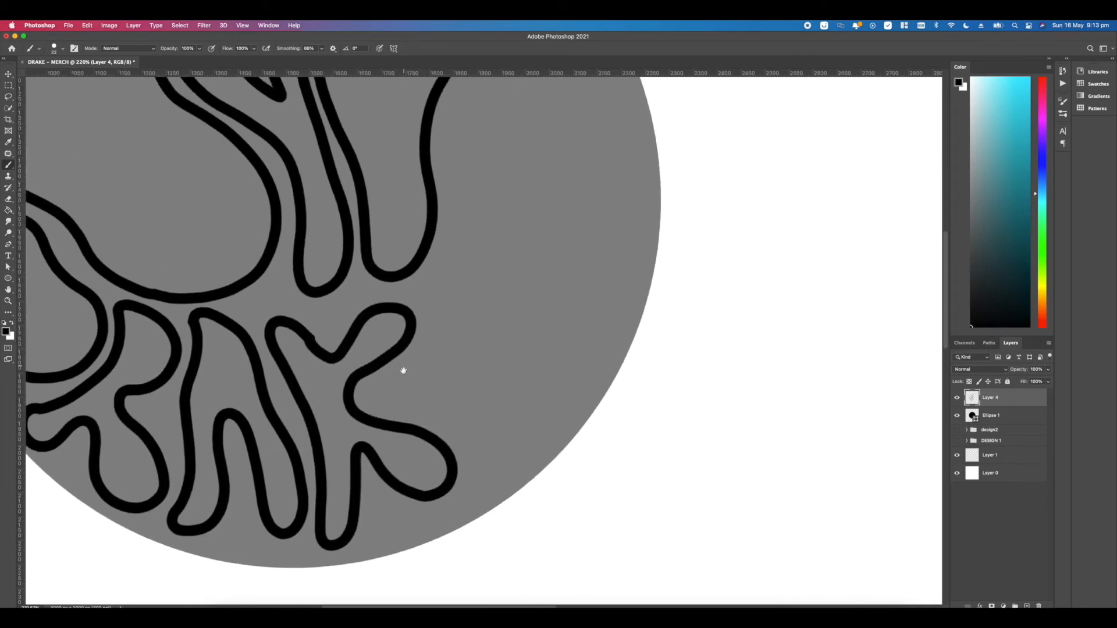
mouse_move(383, 316)
left_mouse_down()
mouse_move(457, 518)
mouse_move(508, 467)
mouse_move(518, 376)
mouse_move(459, 441)
mouse_move(484, 364)
mouse_move(436, 385)
mouse_move(453, 323)
mouse_move(391, 304)
left_mouse_up()
left_click_drag(474, 288, 241, 351)
left_click_drag(270, 405, 289, 423)
- Draw an N-shaped outline above the E and a long rounded bar above it along the circle's right edge
scroll(289, 423, "left", 2)
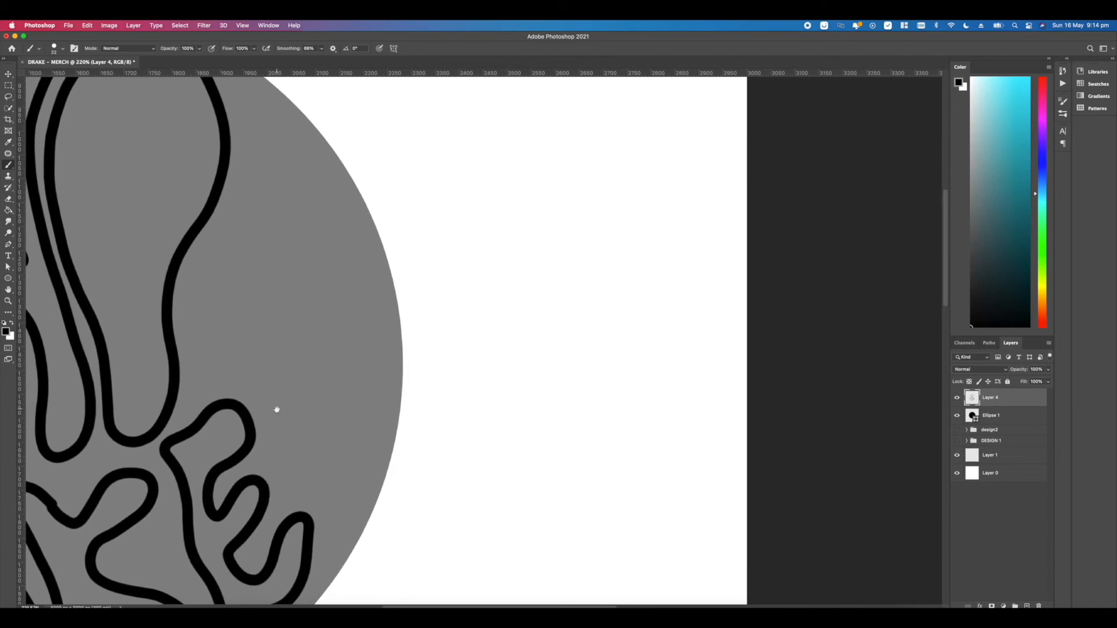
mouse_move(252, 363)
left_mouse_down()
mouse_move(340, 483)
mouse_move(368, 410)
mouse_move(342, 355)
mouse_move(313, 405)
mouse_move(261, 293)
mouse_move(206, 321)
mouse_move(210, 355)
left_mouse_up()
scroll(277, 316, "up", 3)
mouse_move(261, 296)
left_mouse_down()
mouse_move(339, 331)
mouse_move(386, 409)
left_mouse_up()
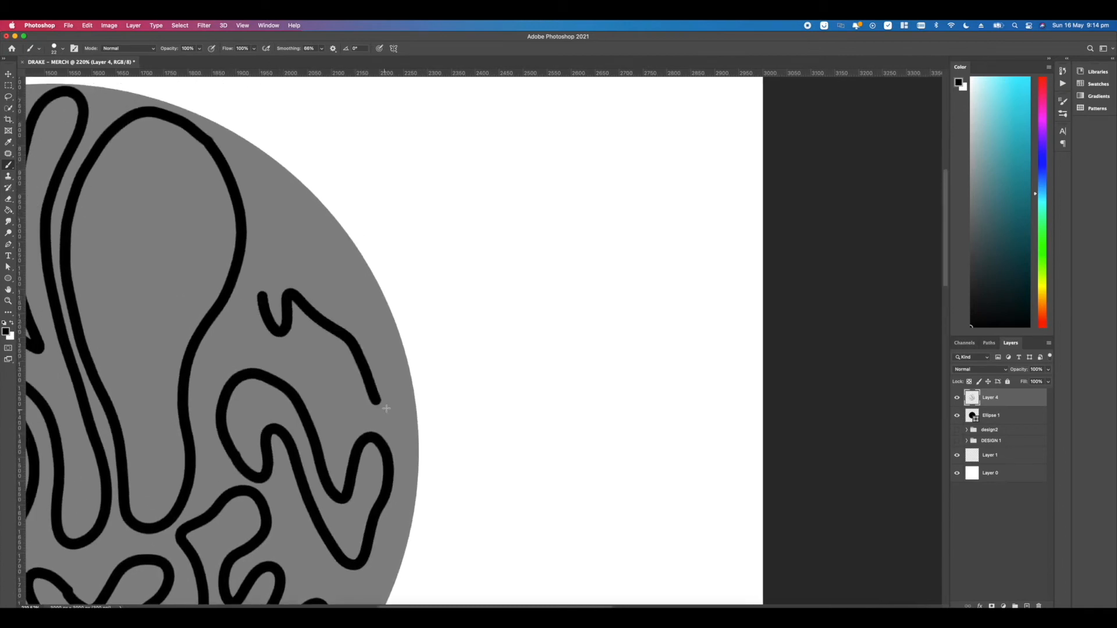
key("super+z")
left_click_drag(355, 354, 261, 294)
key("super+z")
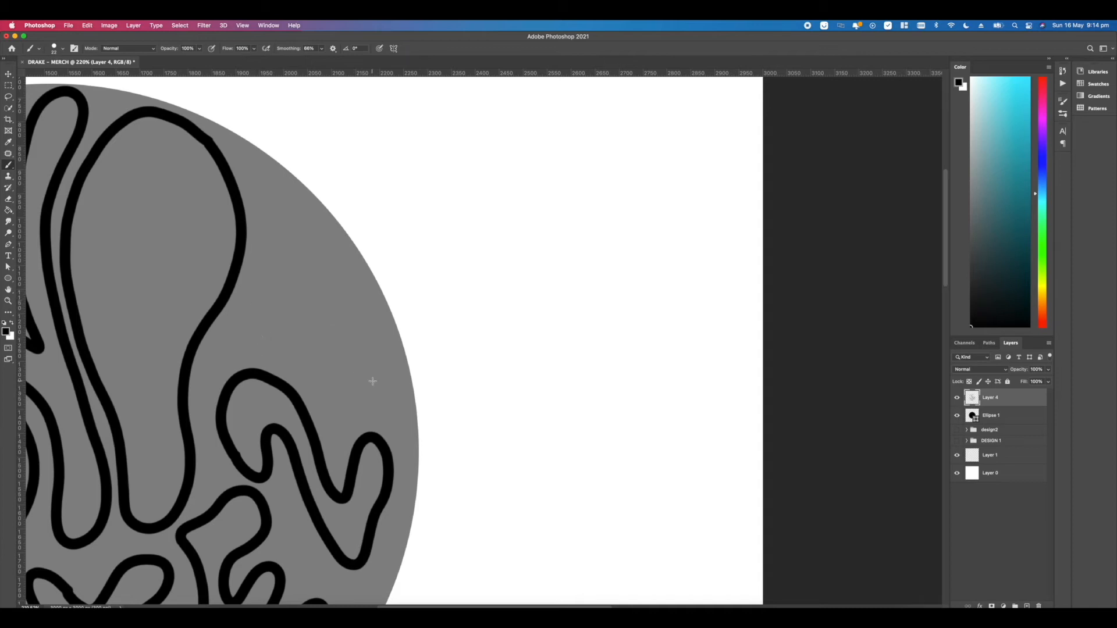
mouse_move(249, 332)
left_mouse_down()
mouse_move(319, 323)
mouse_move(387, 353)
left_mouse_up()
- Draw the inner counter shapes inside both Os and inside the D, R and A
scroll(368, 379, "left", 10)
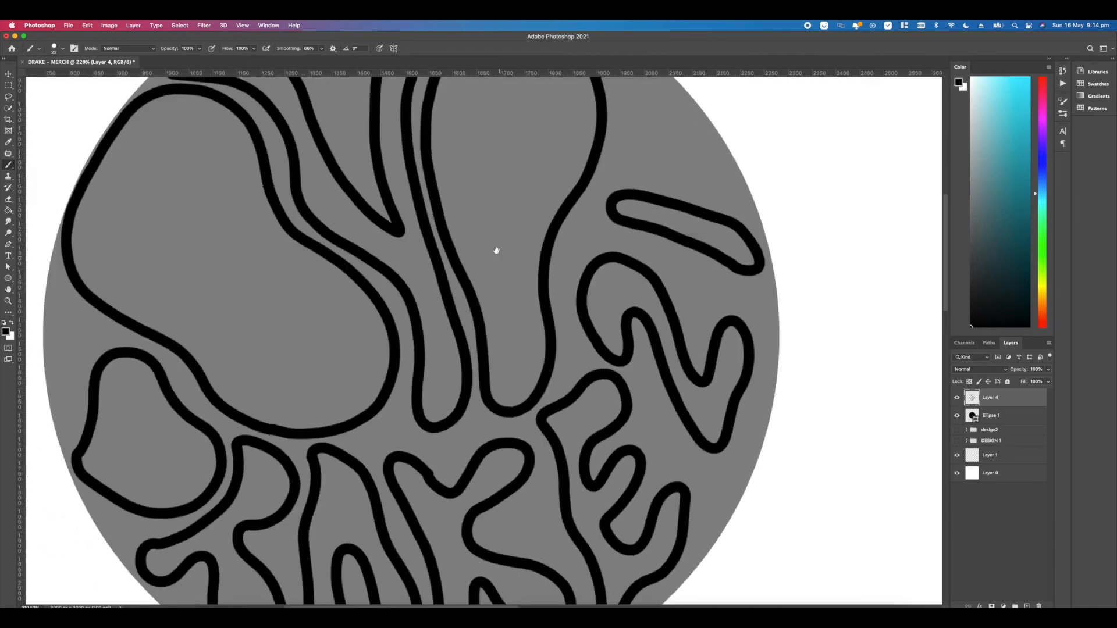
mouse_move(363, 463)
left_mouse_down()
mouse_move(243, 335)
mouse_move(409, 464)
left_mouse_up()
mouse_move(597, 331)
left_mouse_down()
mouse_move(622, 276)
mouse_move(595, 344)
left_mouse_up()
left_click_drag(544, 460, 606, 273)
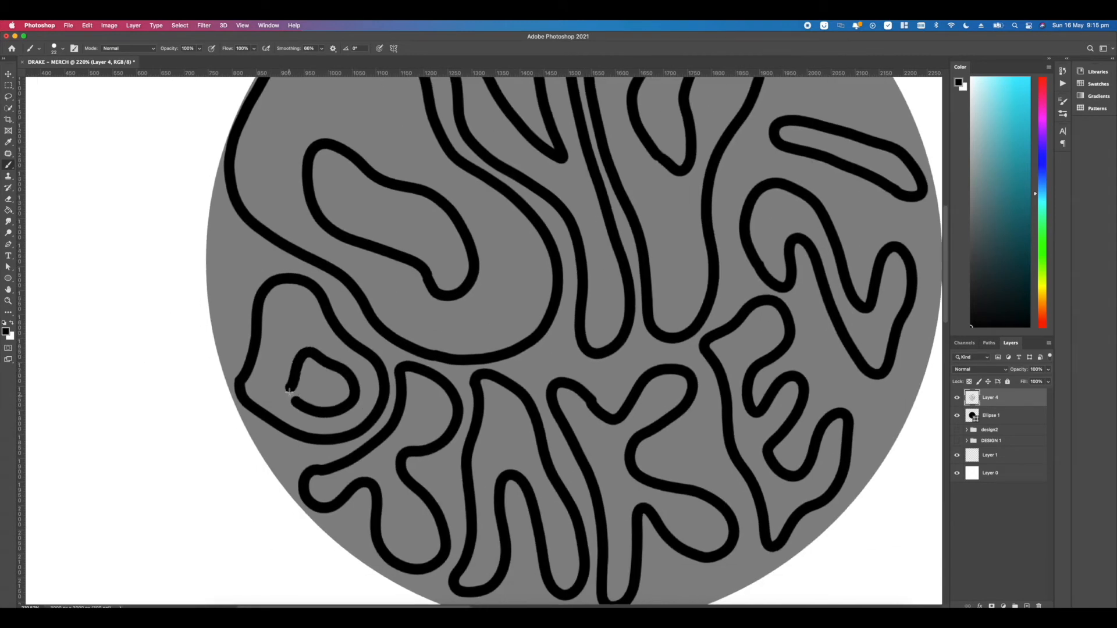
left_click_drag(432, 428, 415, 425)
left_click_drag(567, 339, 494, 321)
left_click_drag(429, 421, 440, 399)
left_click_drag(595, 264, 521, 302)
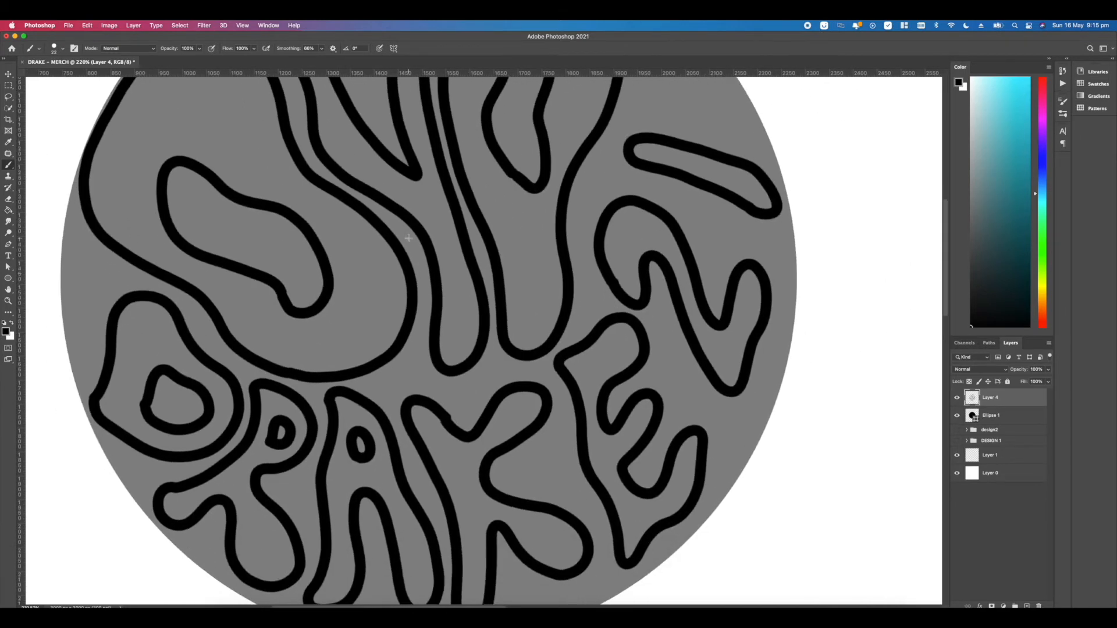
- Compare the whole lettering with the grey Ellipse 1 circle hidden and shown
key("super+minus")
left_click(956, 415)
left_click(956, 415)
scroll(494, 326, "up", 10)
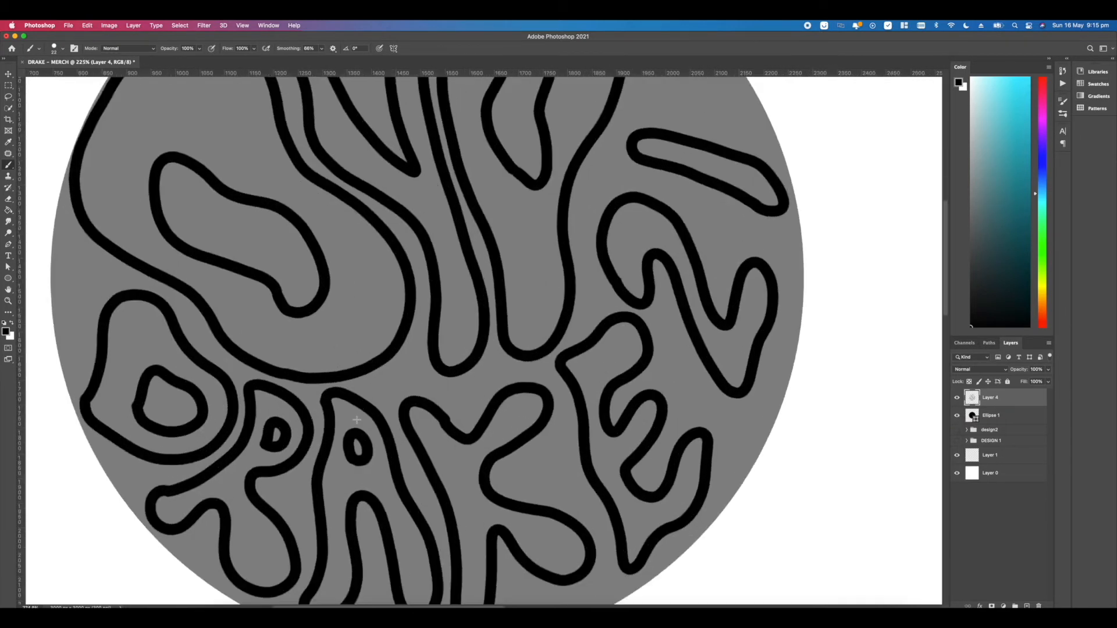
- Switch to the Eraser and reduce its hard round tip to a very small size for cleaning up the K's outline
key("e")
scroll(510, 333, "up", 2)
right_click(515, 294)
left_click_drag(565, 317, 561, 317)
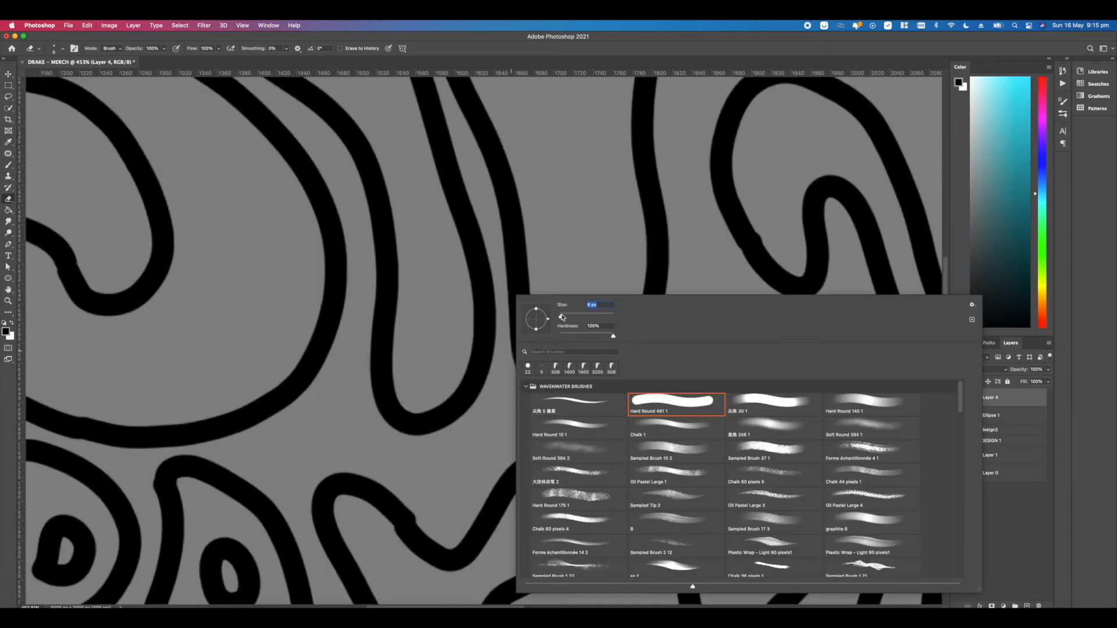
left_click(427, 522)
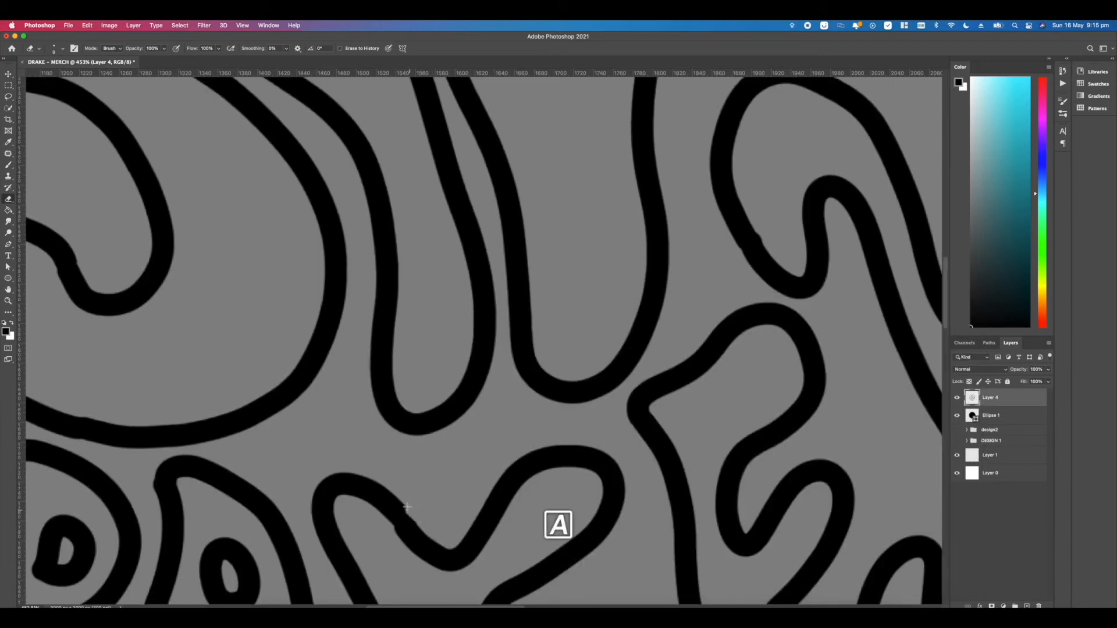
- Hide the grey Ellipse 1 circle so only the lettering outlines remain on the white canvas
scroll(480, 372, "down", 8)
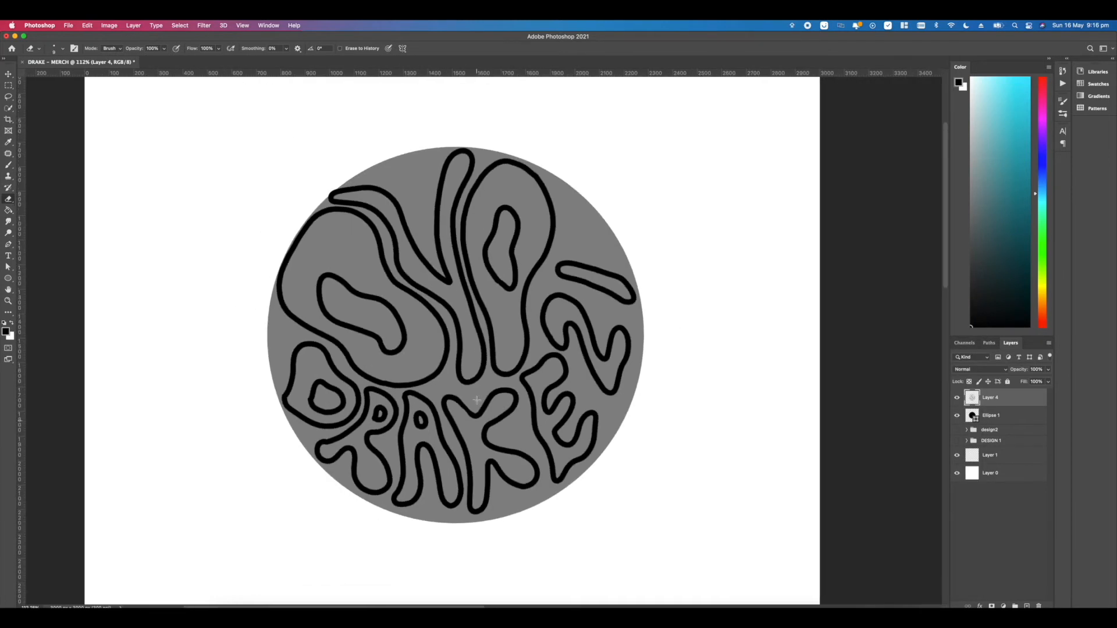
scroll(477, 393, "up", 3)
scroll(477, 394, "down", 3)
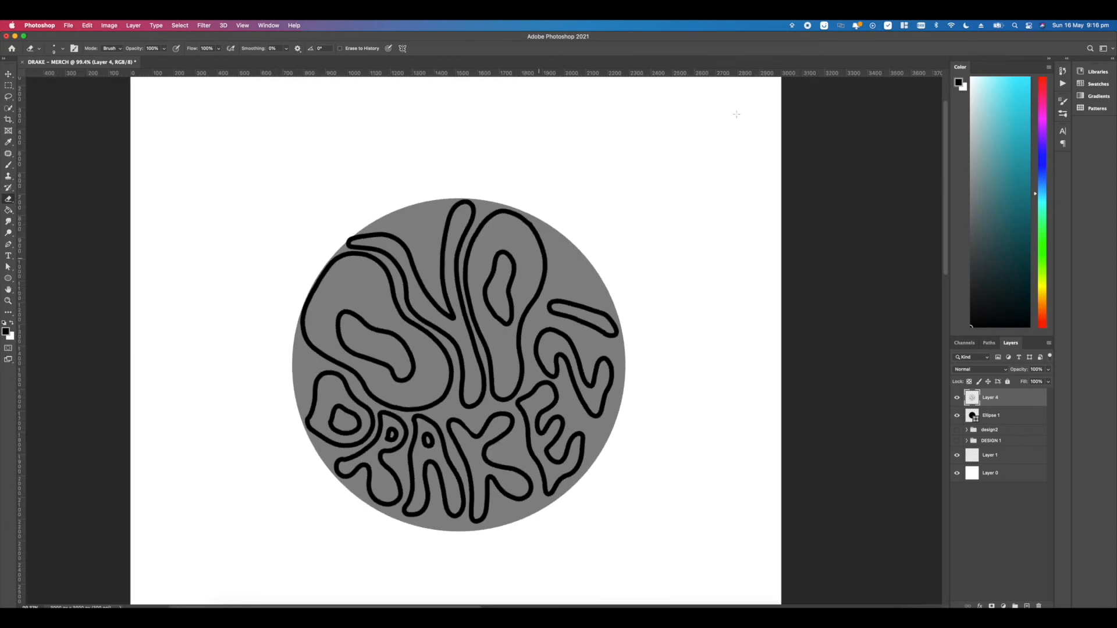
scroll(415, 217, "down", 1)
scroll(414, 217, "up", 2)
scroll(415, 217, "down", 4)
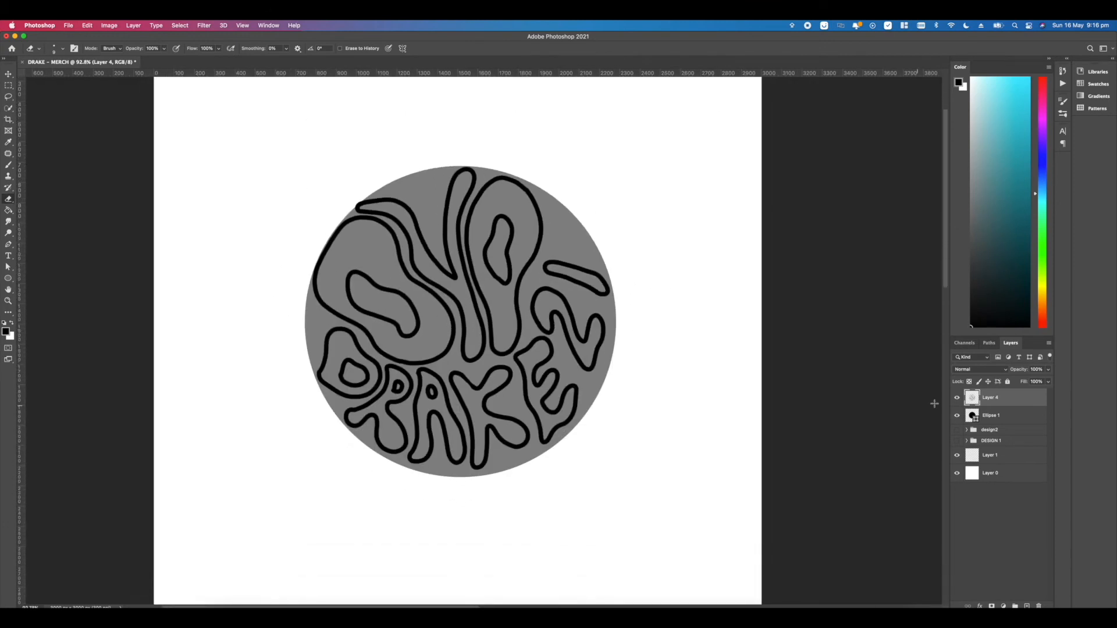
left_click(957, 416)
scroll(484, 327, "down", 5)
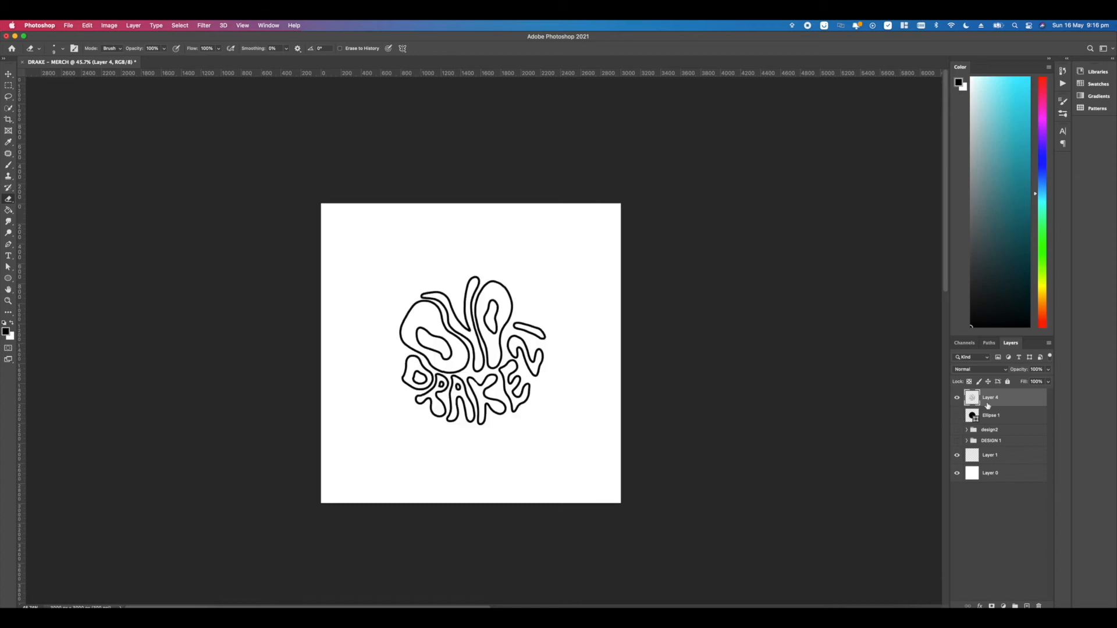
- Enlarge the lettering on Layer 4 to about 136% and move it towards the canvas centre
key("ctrl+t")
left_click_drag(546, 425, 591, 479)
left_click_drag(502, 383, 475, 356)
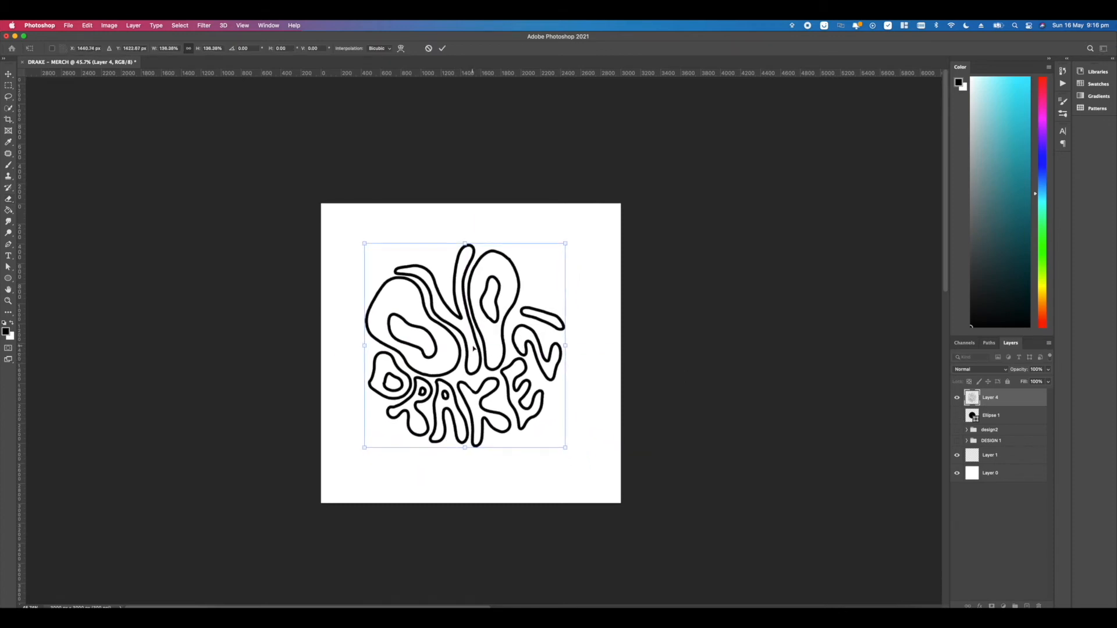
key("Return")
- Fill the two Os and the V of OVO with solid black, leaving the O counters empty
scroll(484, 341, "up", 5)
left_click(8, 210)
left_click(349, 282)
left_click(446, 233)
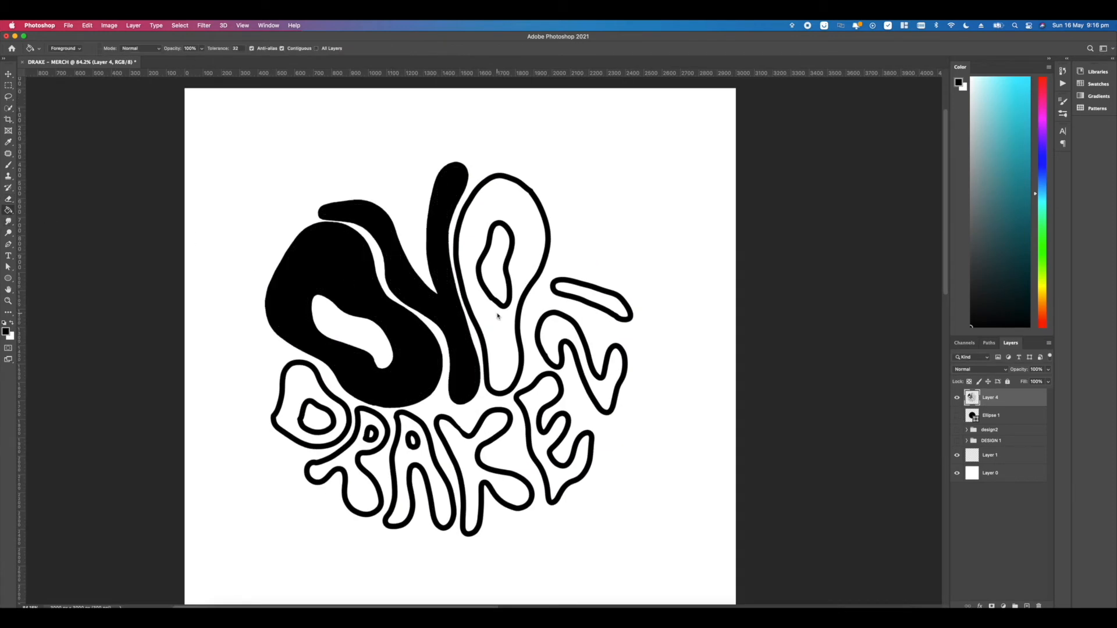
left_click(526, 262)
- Fill the DRAKE letters and the two shapes of the 21 with solid black, keeping the inner counters open
left_click(286, 416)
left_click(356, 451)
left_click(435, 459)
left_click(469, 464)
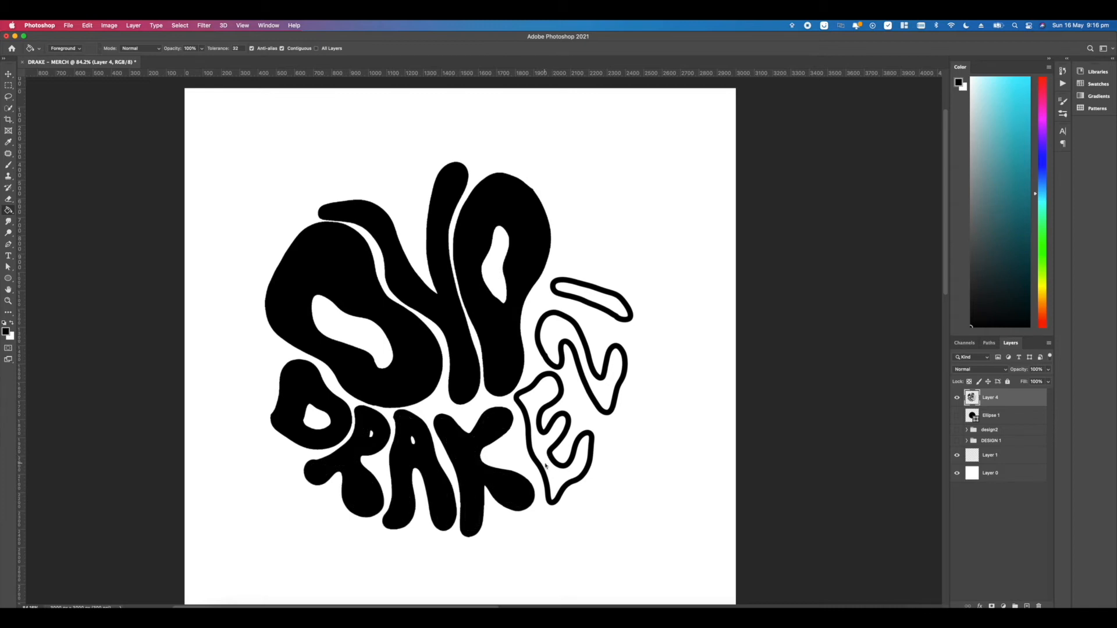
left_click(553, 442)
left_click(556, 339)
left_click(588, 296)
scroll(396, 296, "down", 3)
scroll(396, 296, "up", 5)
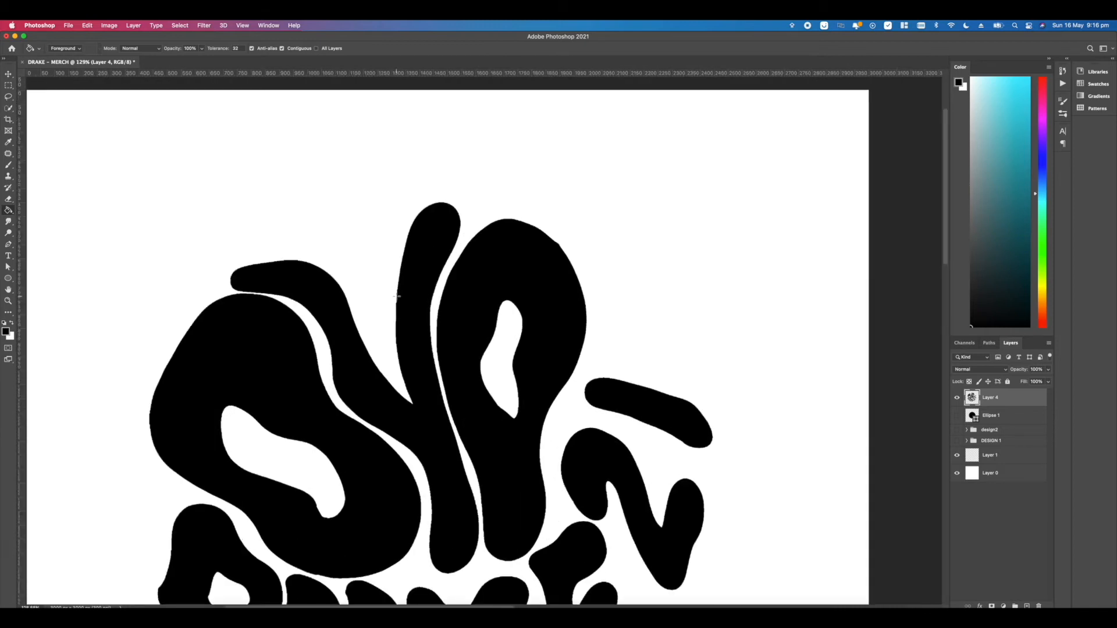
scroll(397, 297, "down", 3)
scroll(396, 296, "up", 2)
- Switch to the Brush and add a new empty layer above the filled lettering
left_click(8, 165)
scroll(481, 299, "down", 3)
scroll(481, 299, "up", 5)
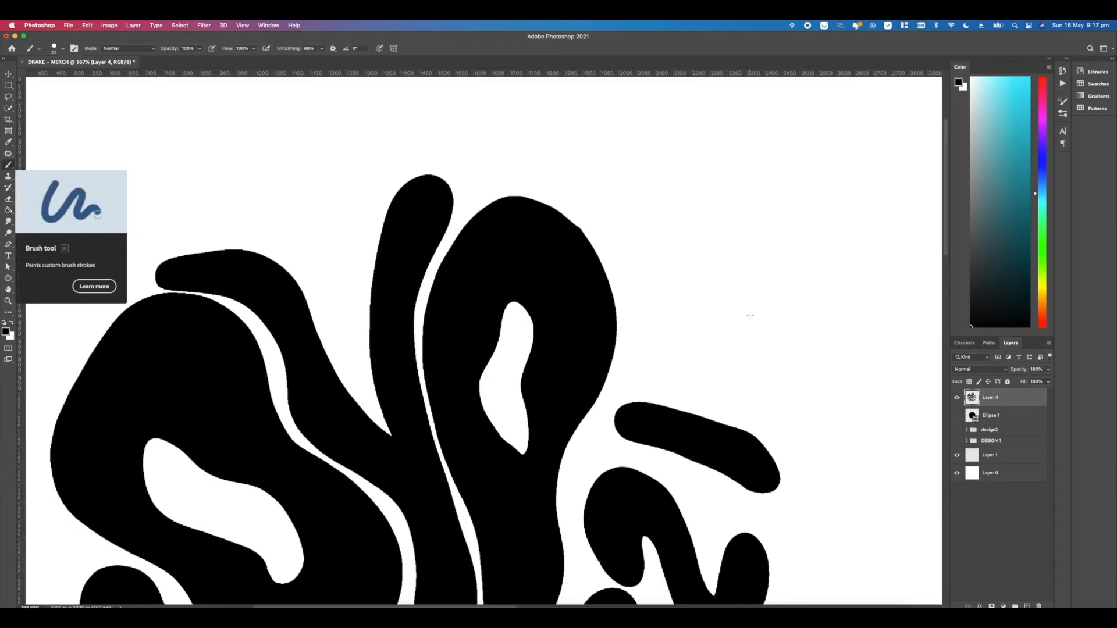
key("super+alt+shift+n")
mouse_move(458, 380)
left_mouse_down()
mouse_move(443, 263)
mouse_move(423, 234)
mouse_move(450, 257)
mouse_move(460, 237)
mouse_move(468, 305)
mouse_move(502, 269)
mouse_move(465, 263)
left_mouse_up()
scroll(681, 227, "down", 5)
key("super+z")
key("super+z")
scroll(475, 207, "down", 5)
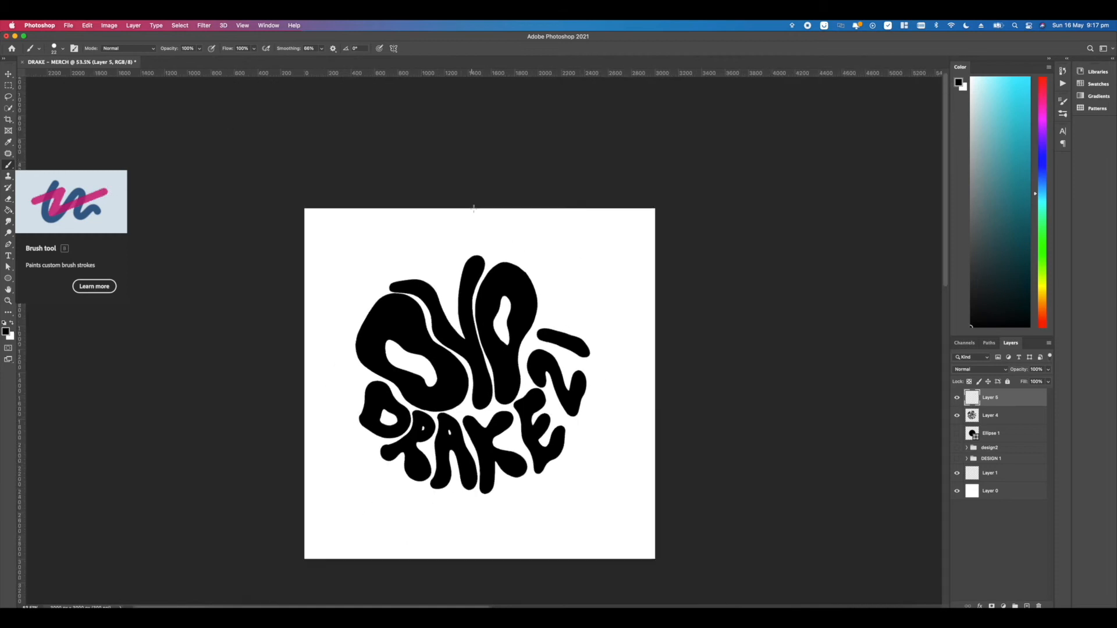
scroll(474, 207, "up", 6)
scroll(474, 206, "down", 4)
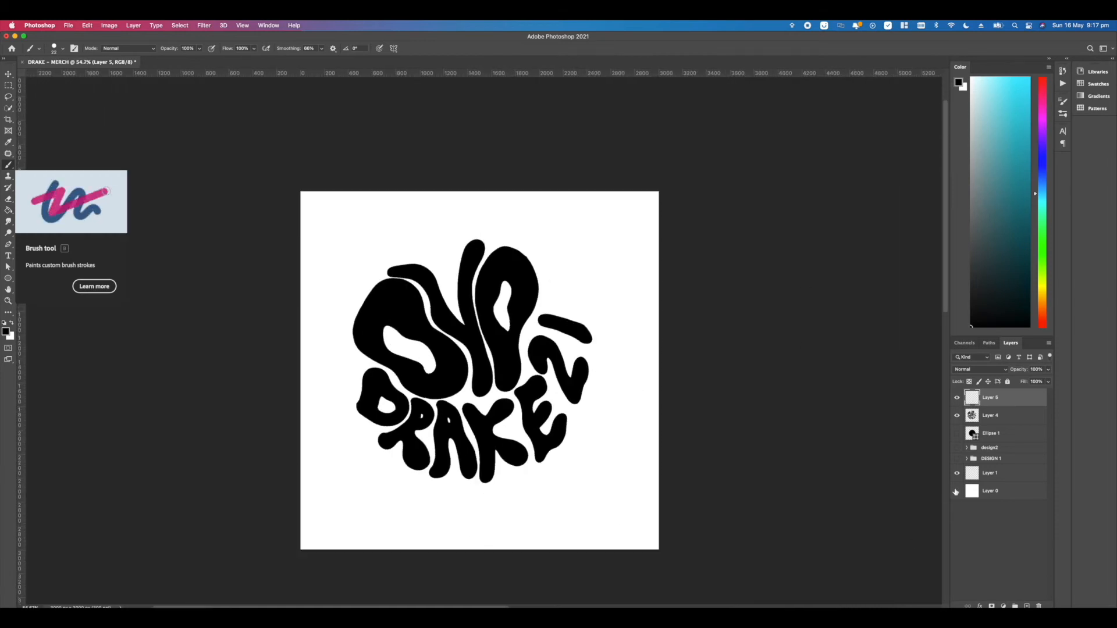
scroll(483, 336, "up", 2)
scroll(339, 340, "down", 1)
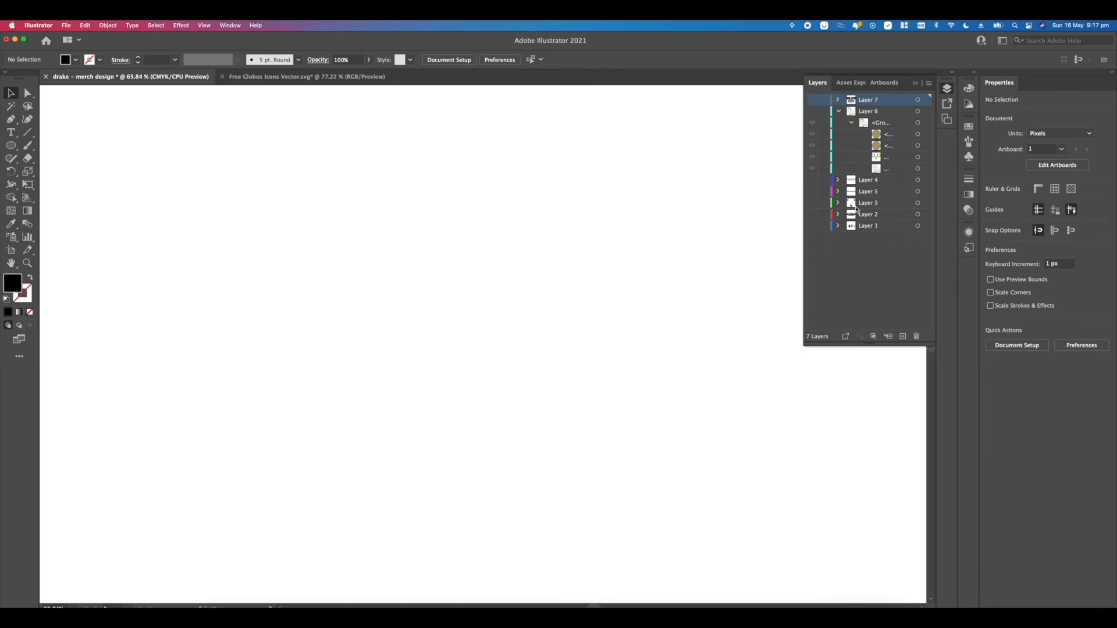
- In Illustrator's drake – merch design document, place the lettering screenshot on a new layer, about 2317 × 2283 px, centred on the artboard
scroll(407, 209, "down", 5)
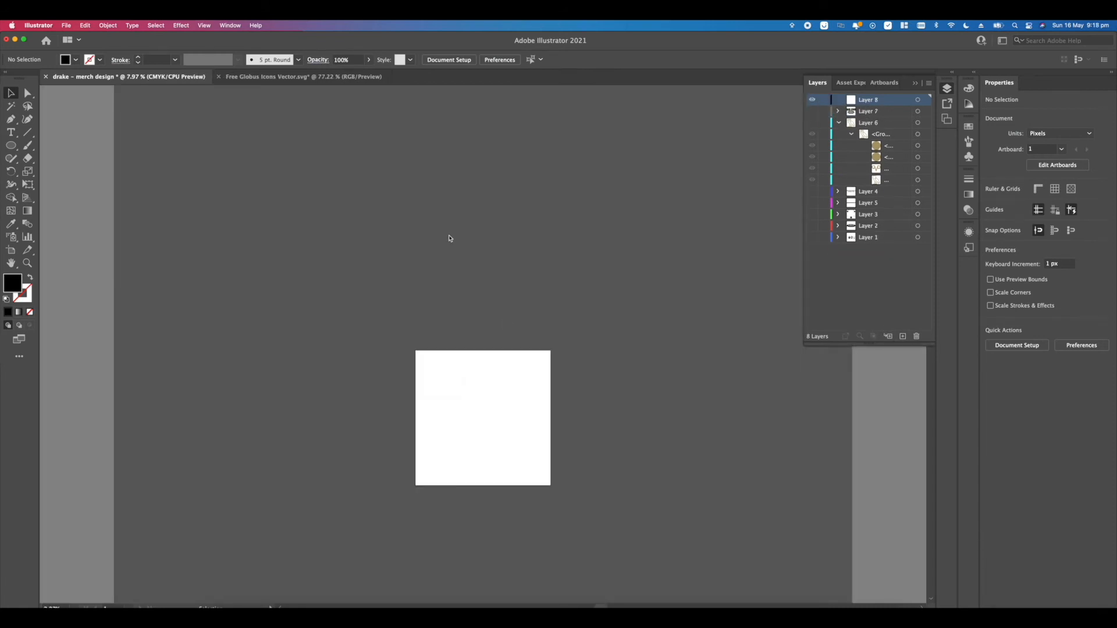
key("super+Tab")
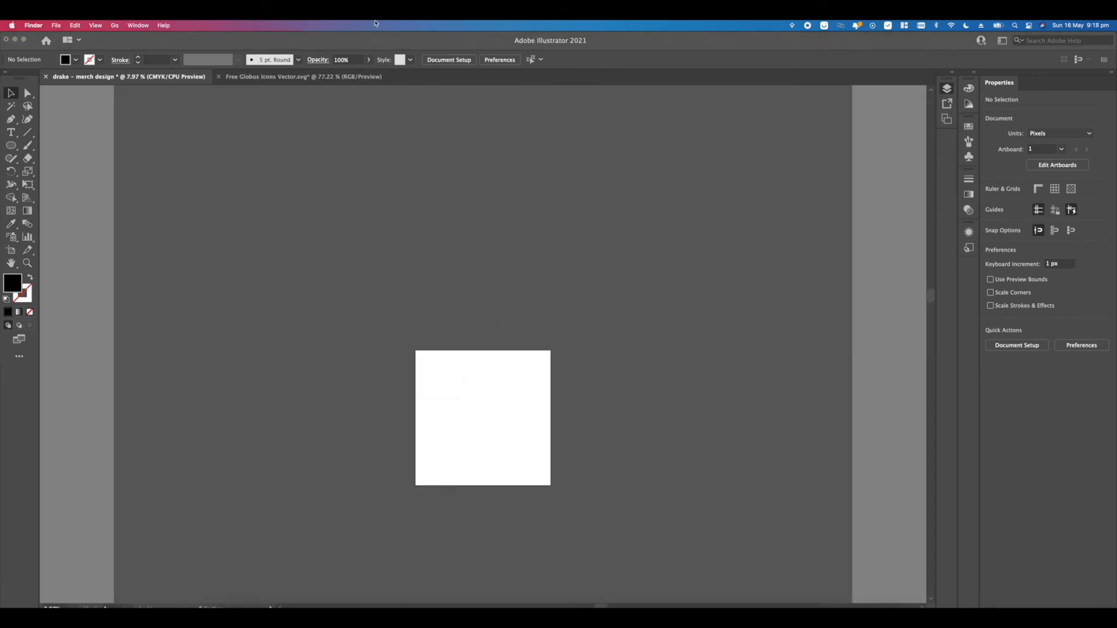
left_click_drag(449, 185, 564, 497)
left_click_drag(514, 442, 486, 414)
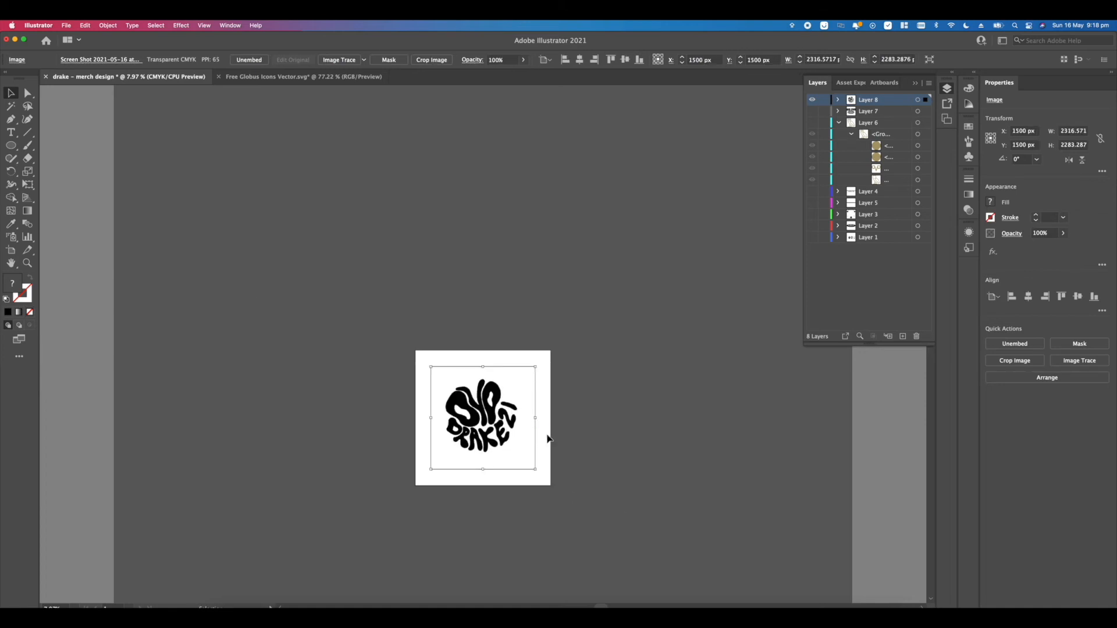
left_click(547, 436)
scroll(495, 440, "up", 3)
- Trace the placed lettering with Image Trace in Black and White mode at the default settings, with the preview on
left_click(66, 25)
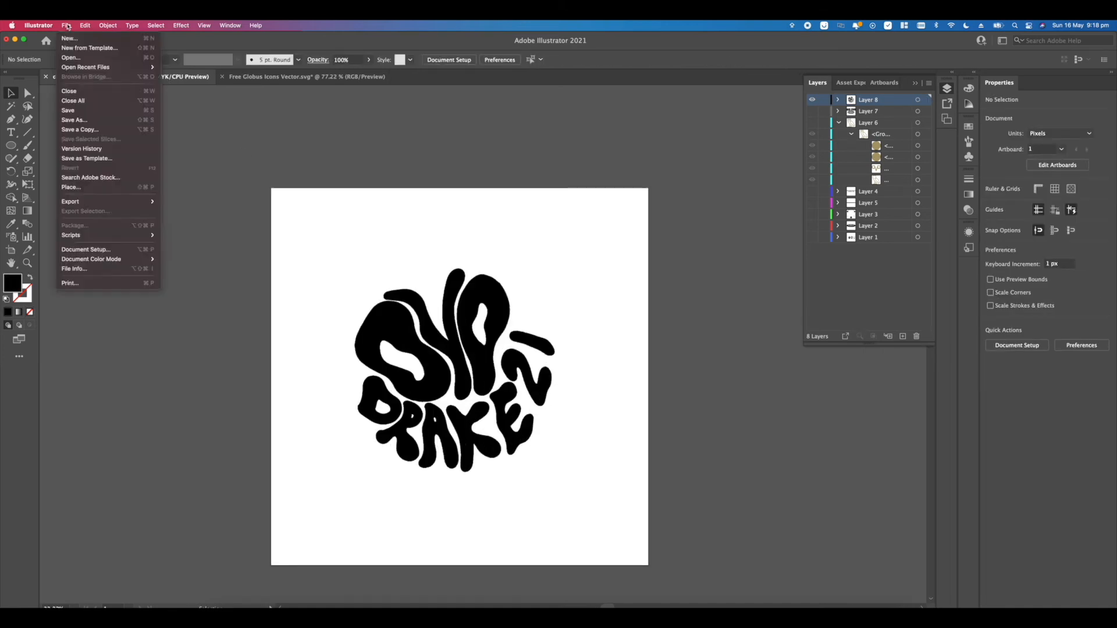
mouse_move(230, 25)
left_click(234, 289)
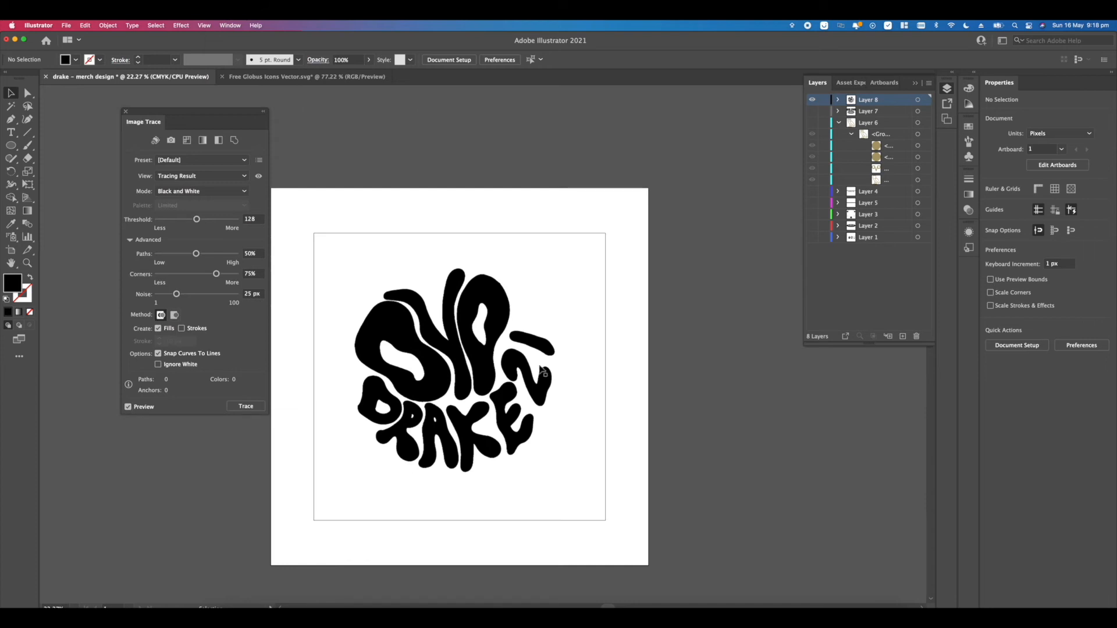
left_click(543, 372)
left_click(128, 406)
left_click(678, 344)
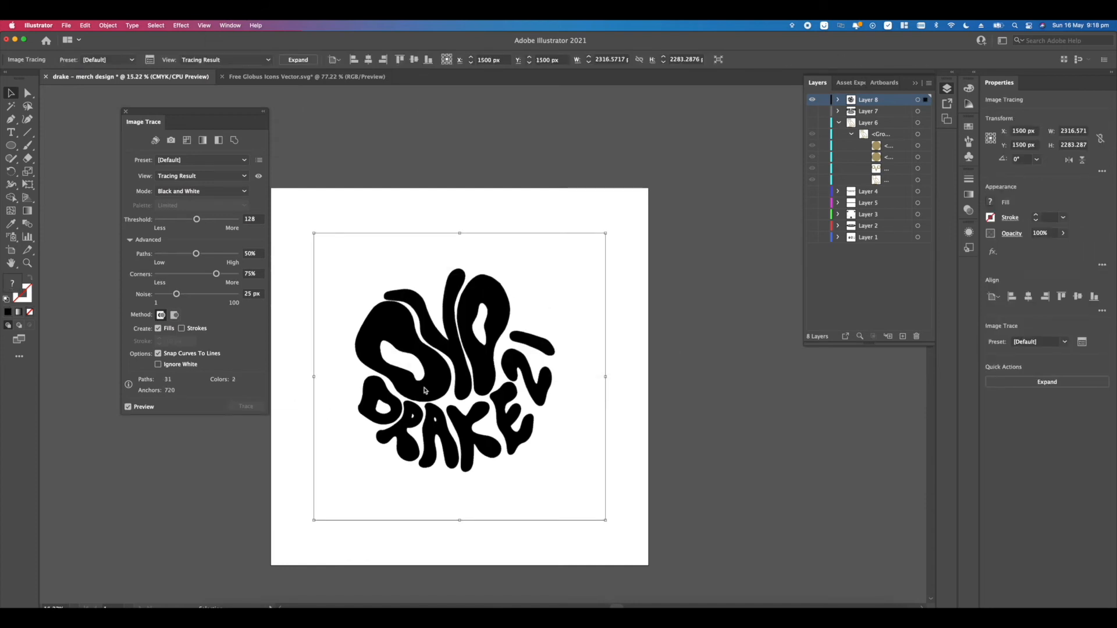
- Make the tracing ignore white, expand it into vector shapes and close the Image Trace settings
scroll(425, 391, "up", 4)
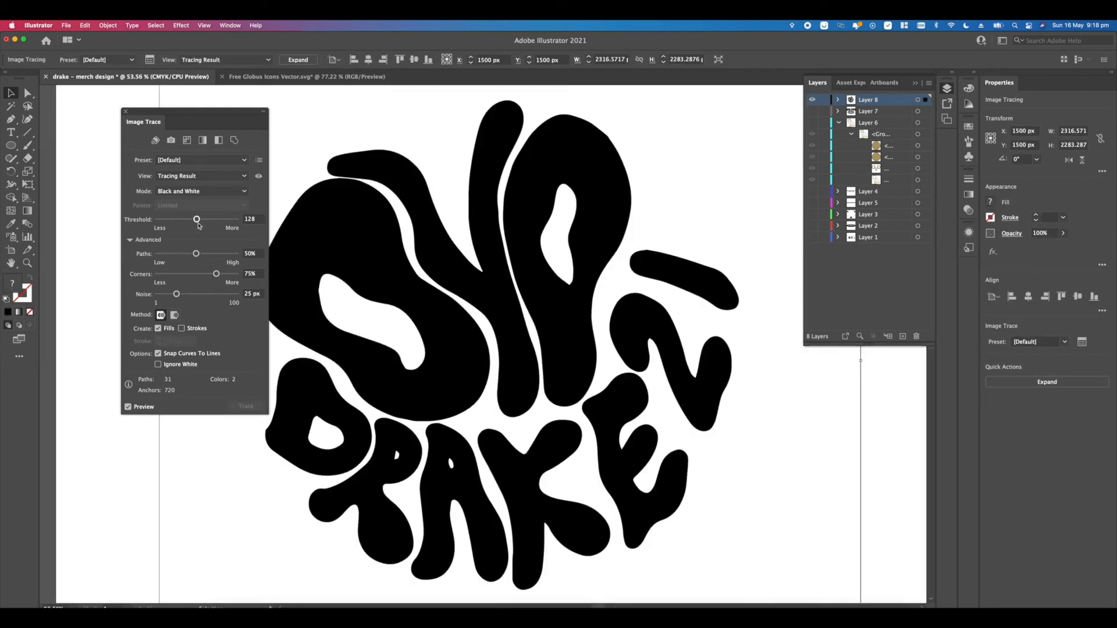
left_click(158, 365)
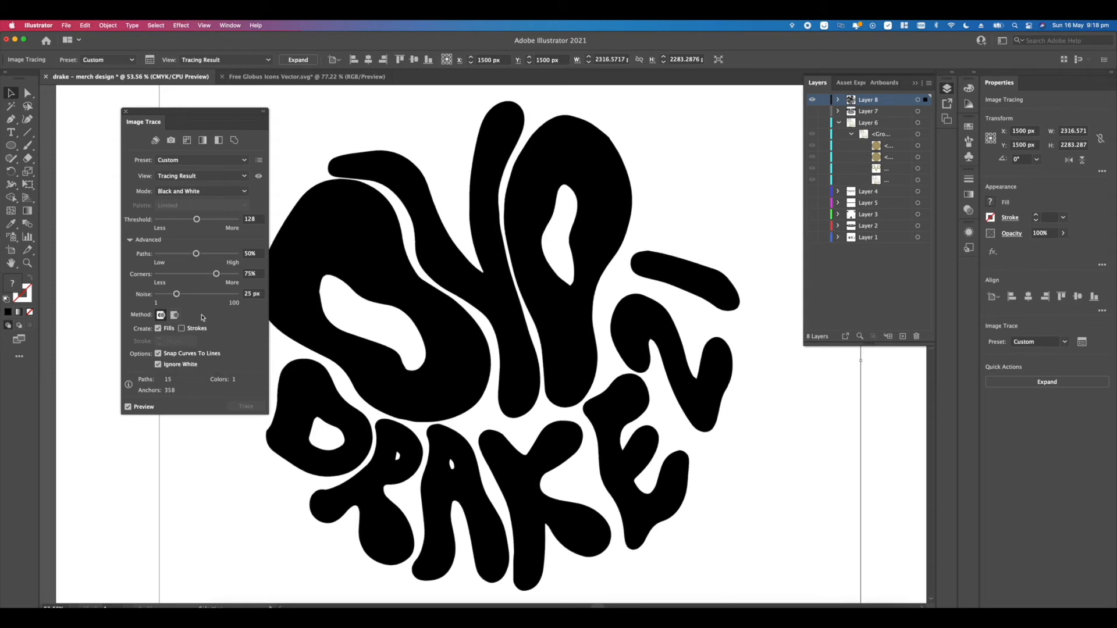
left_click(62, 25)
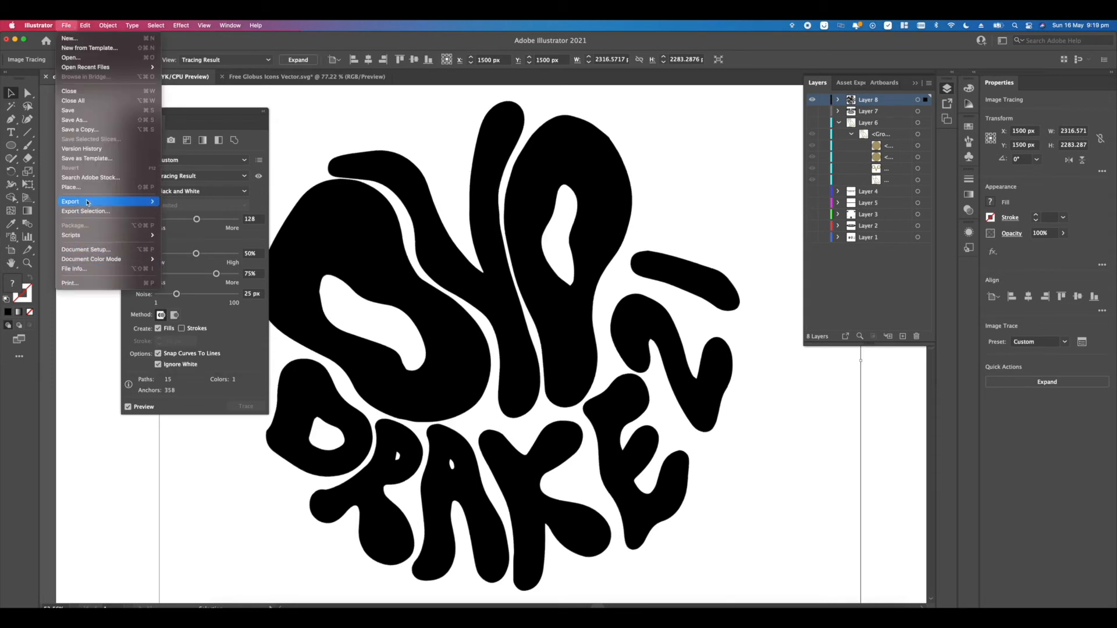
mouse_move(107, 25)
mouse_move(152, 320)
left_click(221, 357)
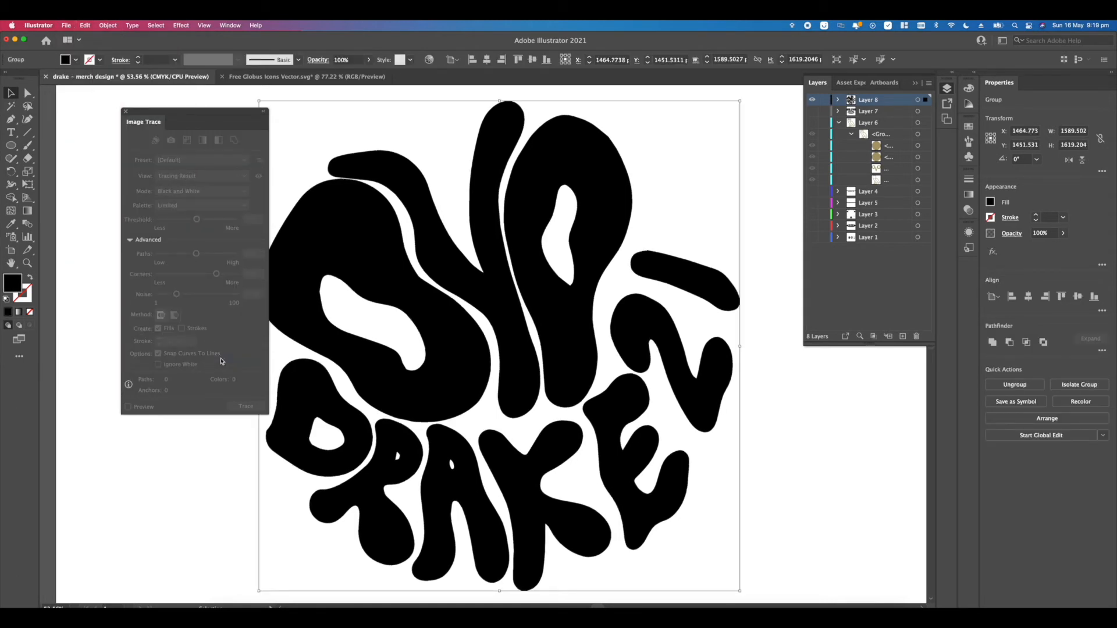
left_click(124, 112)
left_click(193, 207)
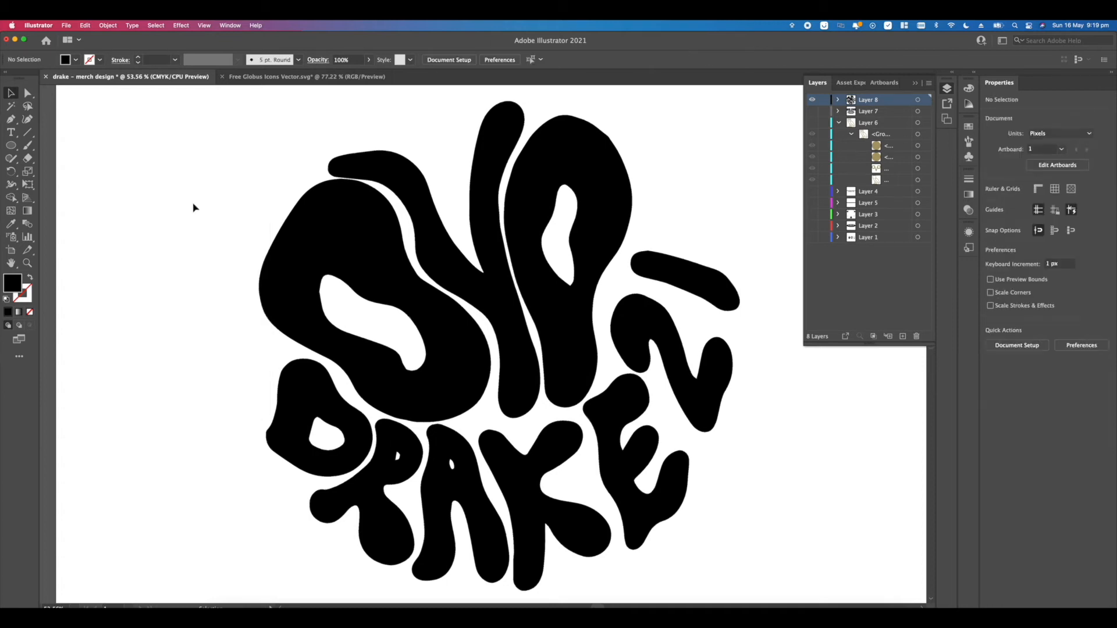
- Examine the anchor points and paths of the individual traced letters with Direct Selection
key("a")
left_click(331, 248)
left_click(572, 291)
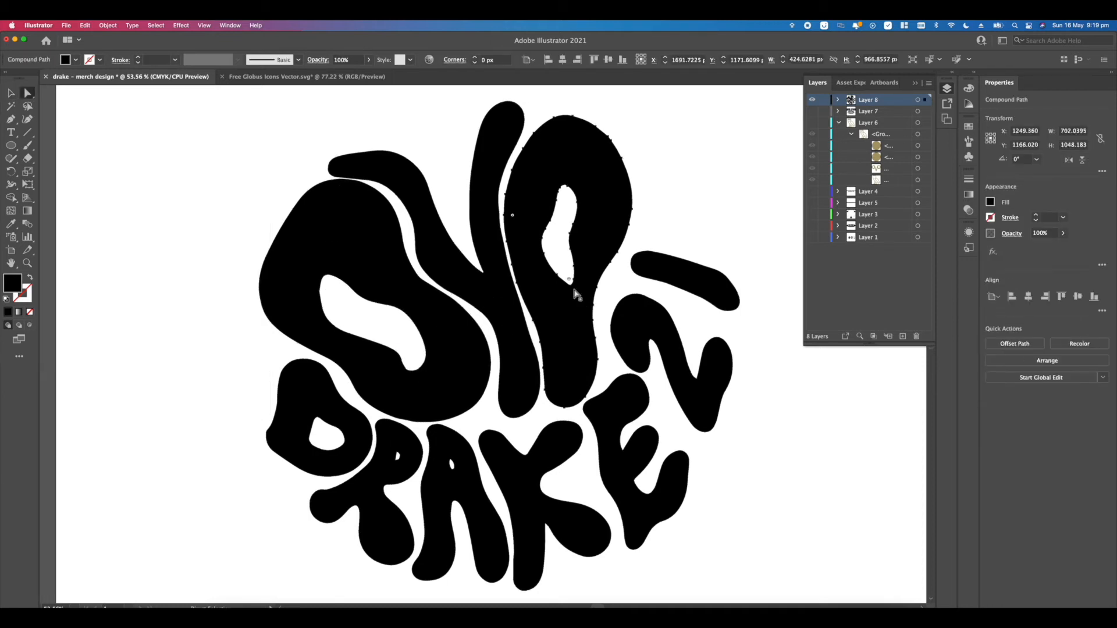
left_click(370, 402)
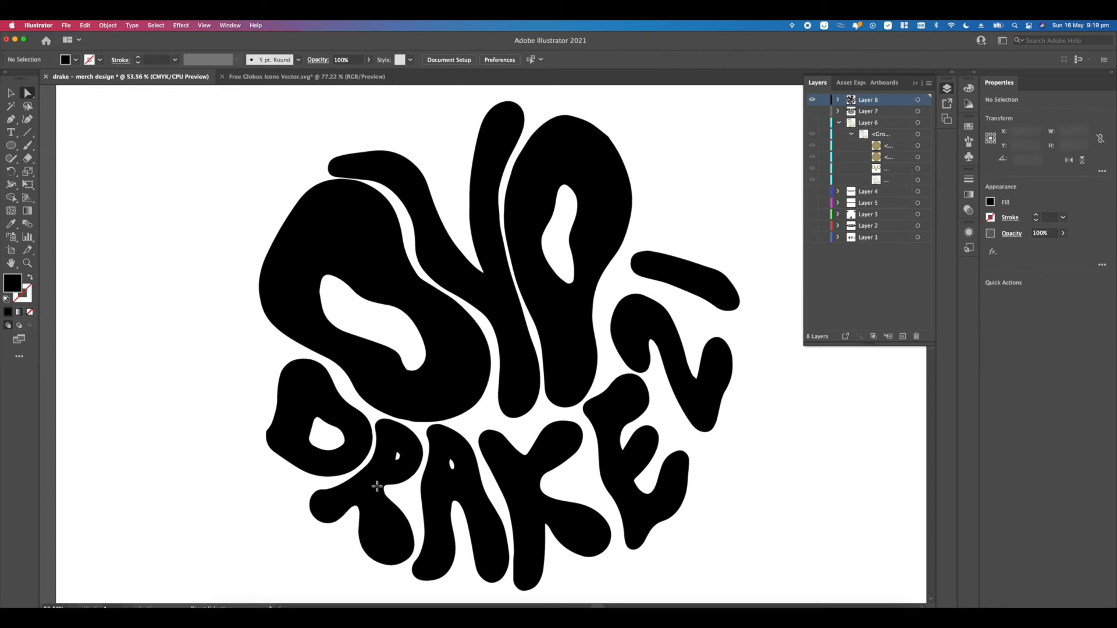
left_click(332, 509)
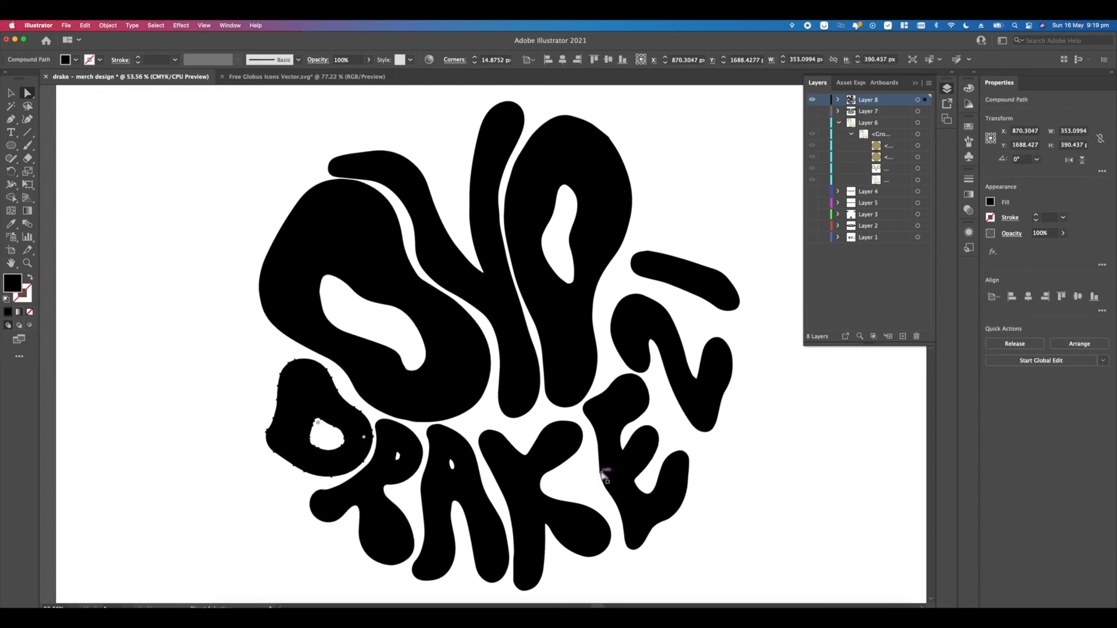
left_click(475, 262)
left_click(169, 149)
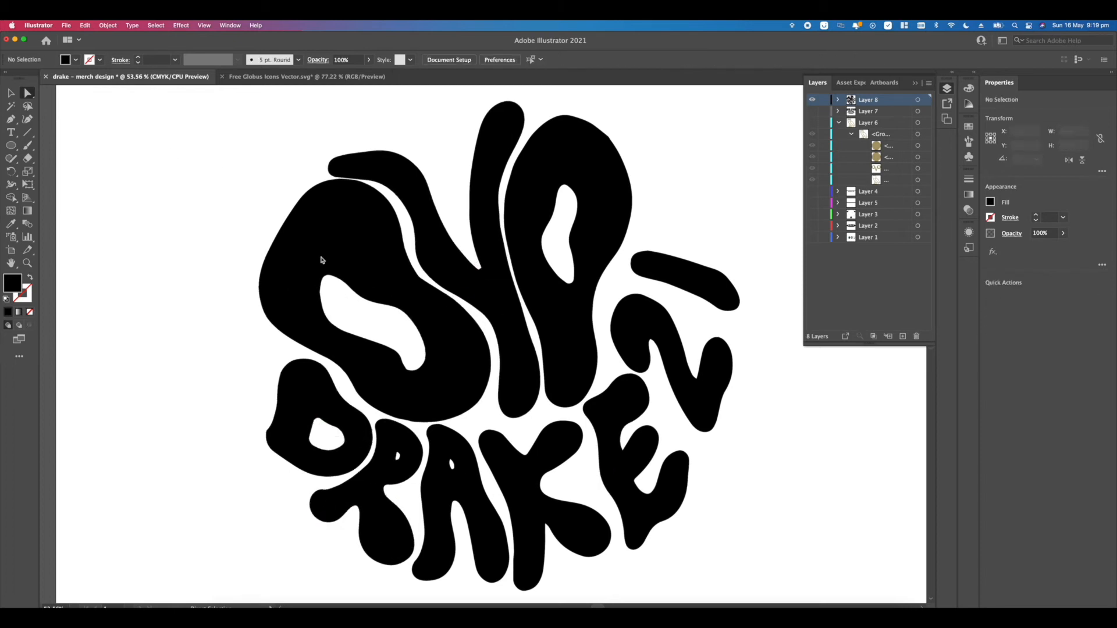
scroll(492, 269, "down", 2)
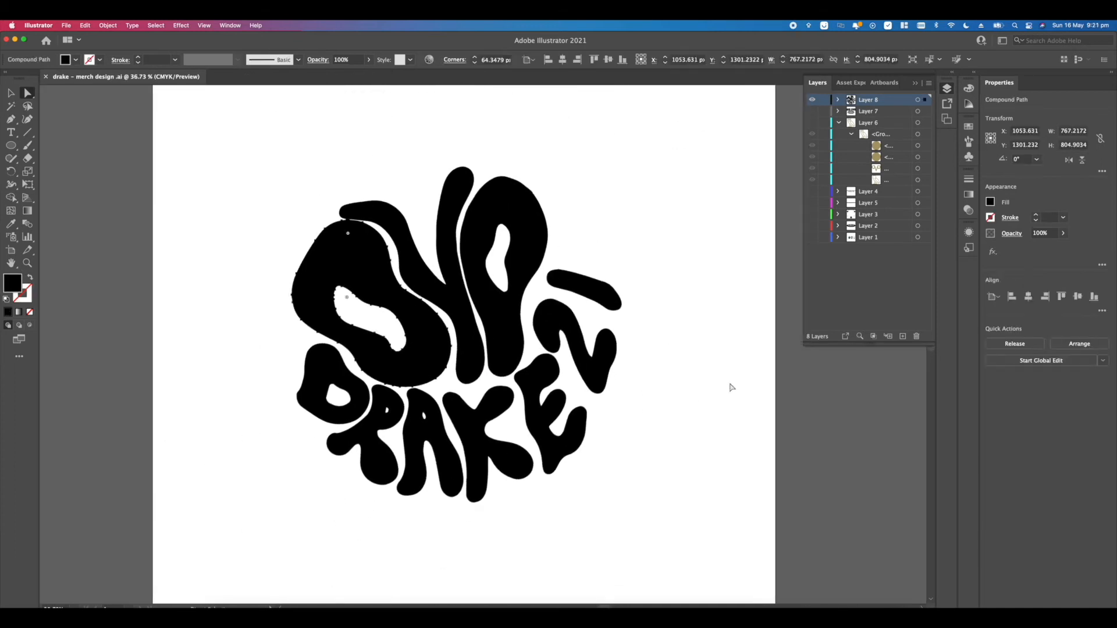
left_click(732, 388)
scroll(564, 357, "down", 4)
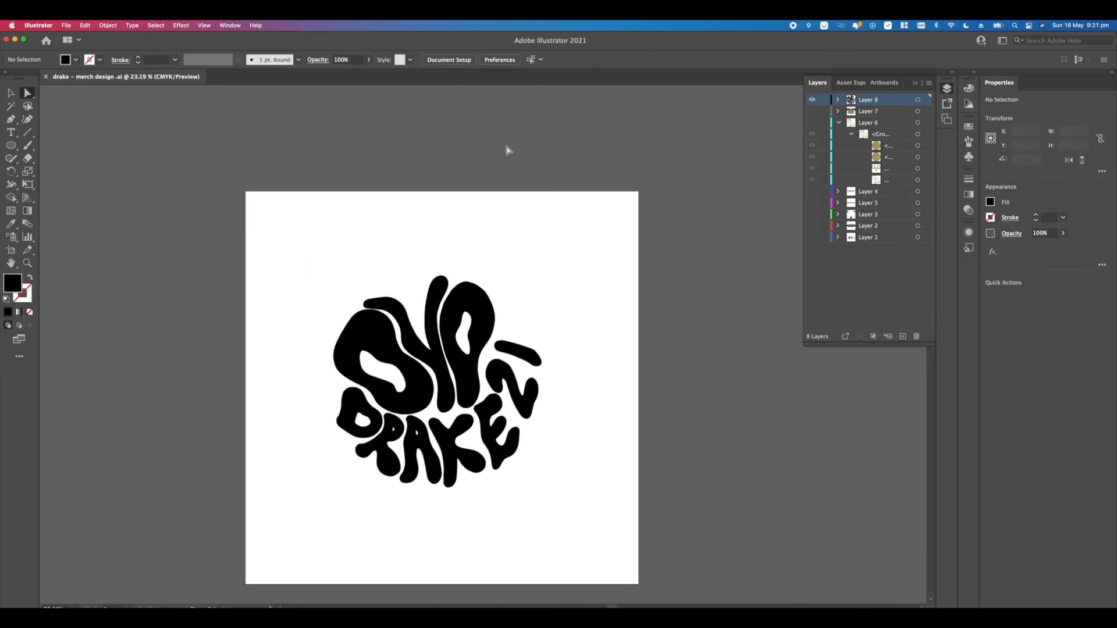
- Paste a copy of the lettering onto a new layer above Layer 8, hide Layer 8 and position the copy near the artboard centre
left_click(902, 336)
key("super+a")
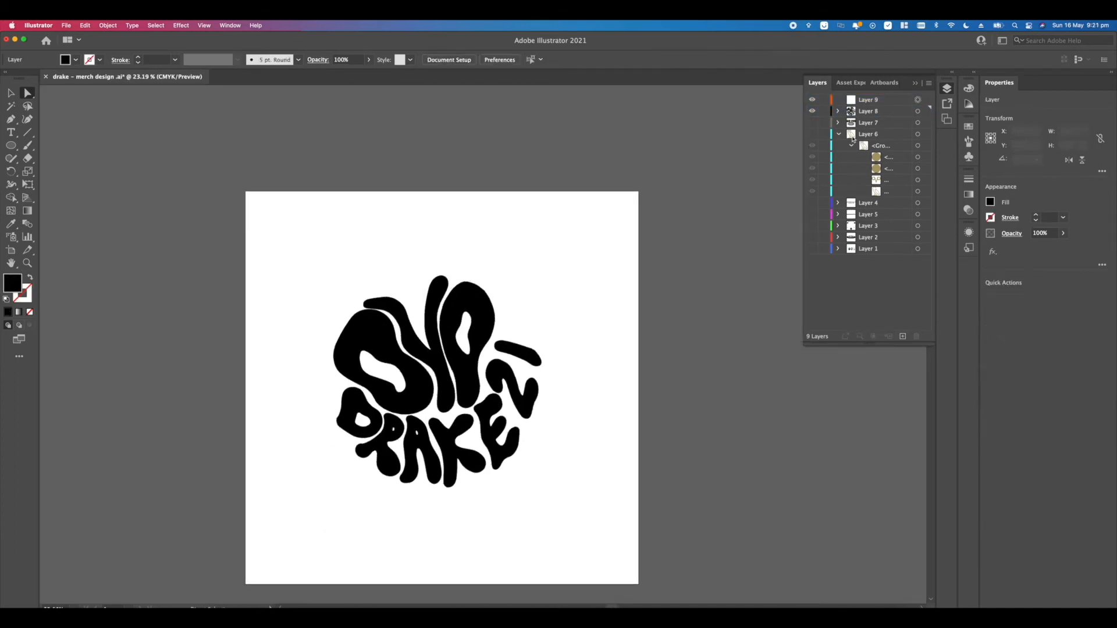
key("super+v")
key("super+z")
left_click(862, 101)
left_click(810, 113)
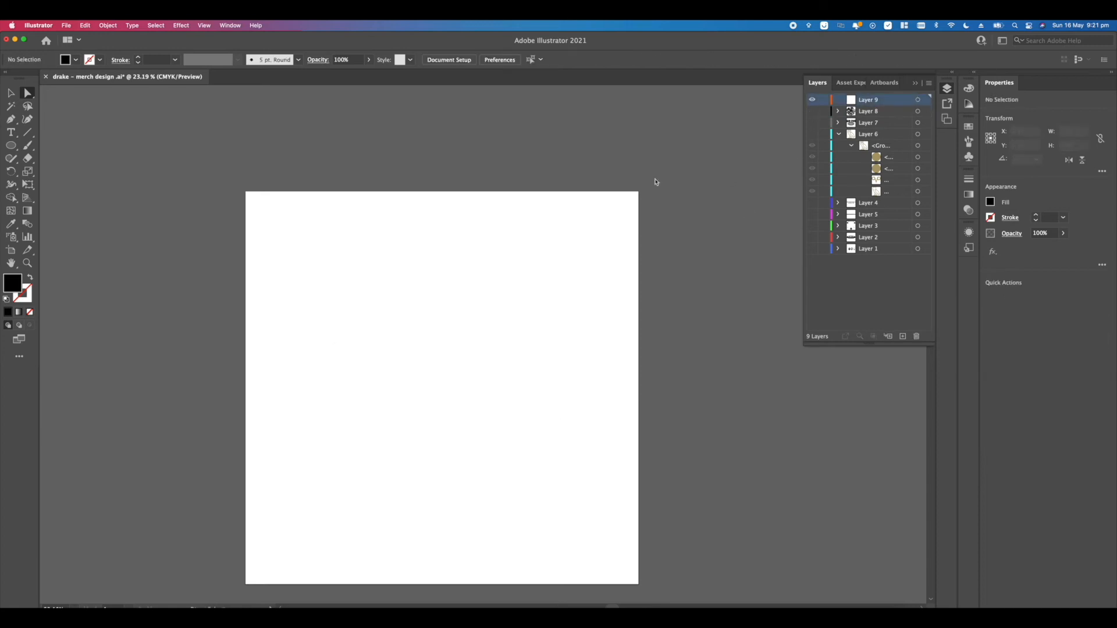
key("super+v")
left_click_drag(508, 339, 476, 358)
left_click(57, 274)
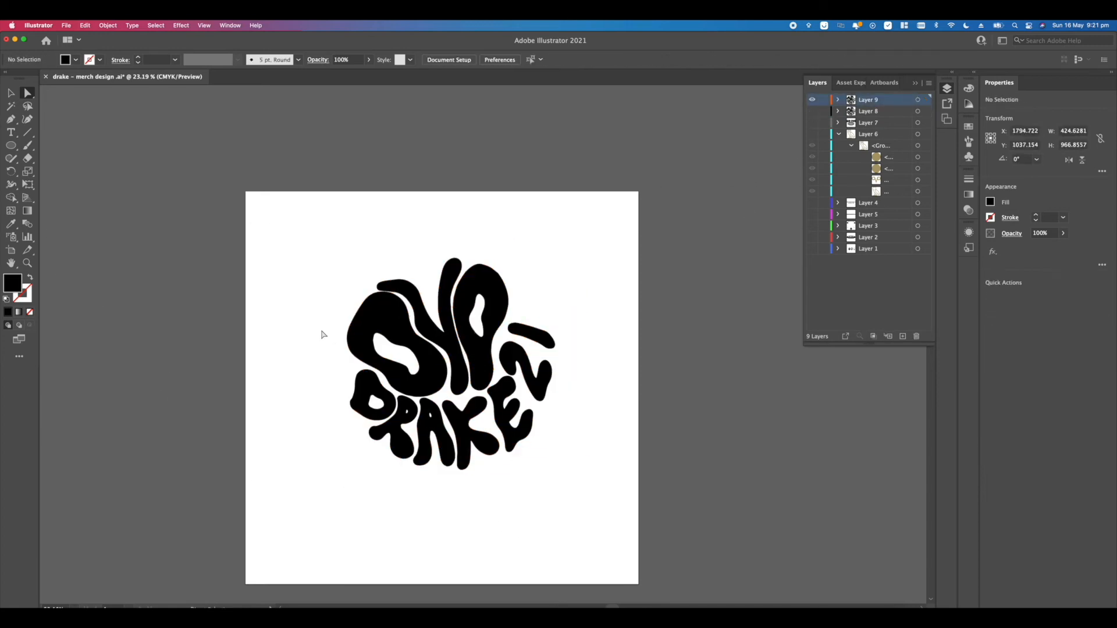
left_click_drag(319, 210, 574, 487)
left_click(108, 25)
mouse_move(181, 25)
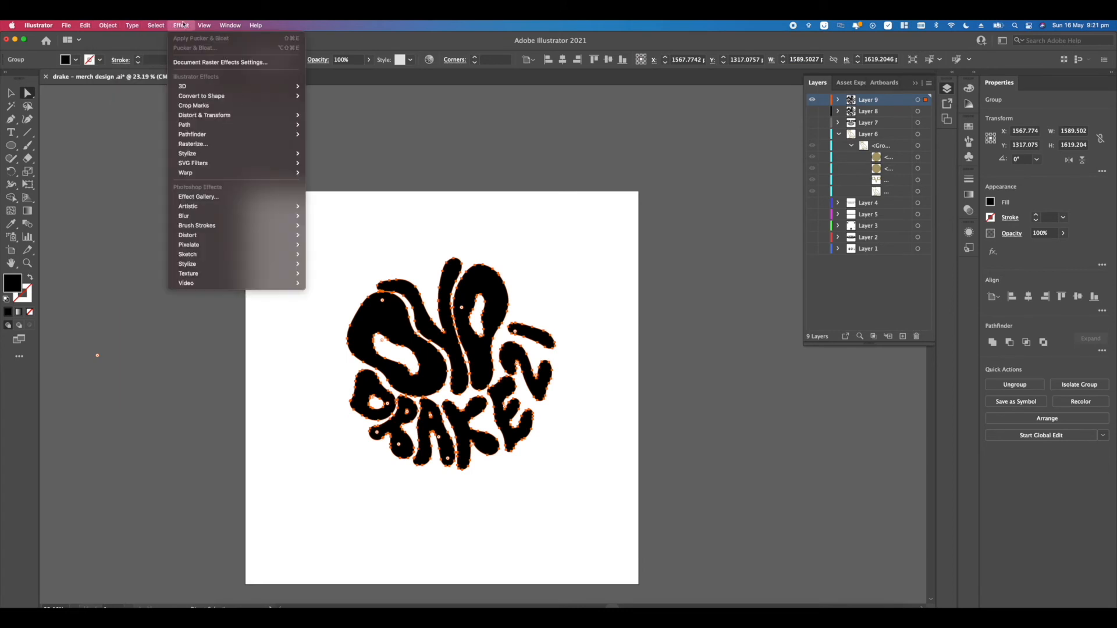
mouse_move(192, 87)
left_click(333, 87)
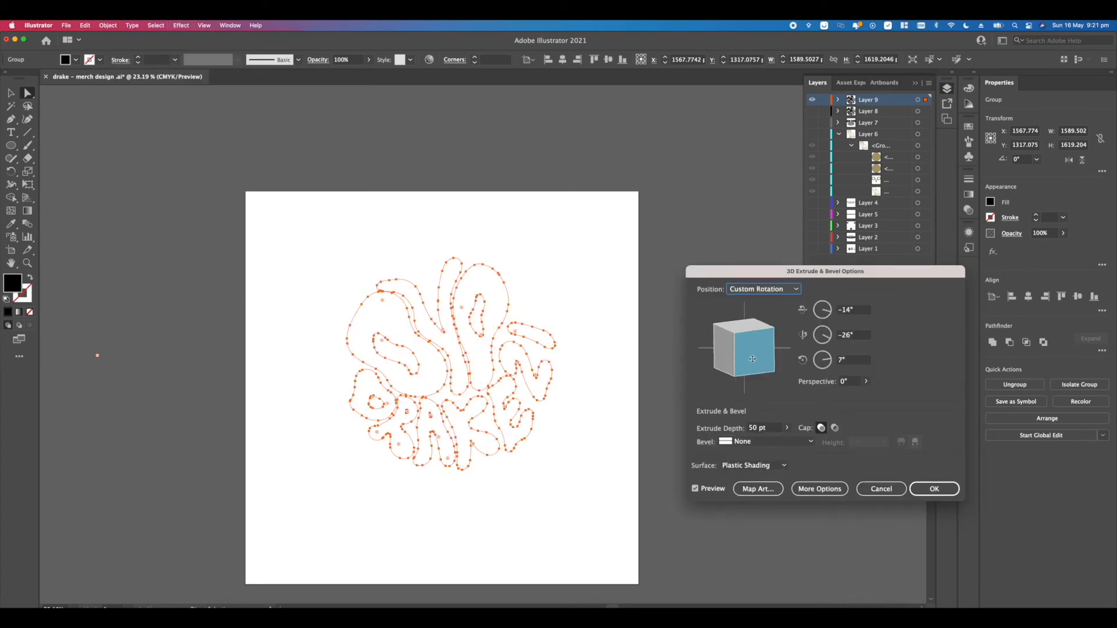
left_click(754, 466)
left_click(739, 479)
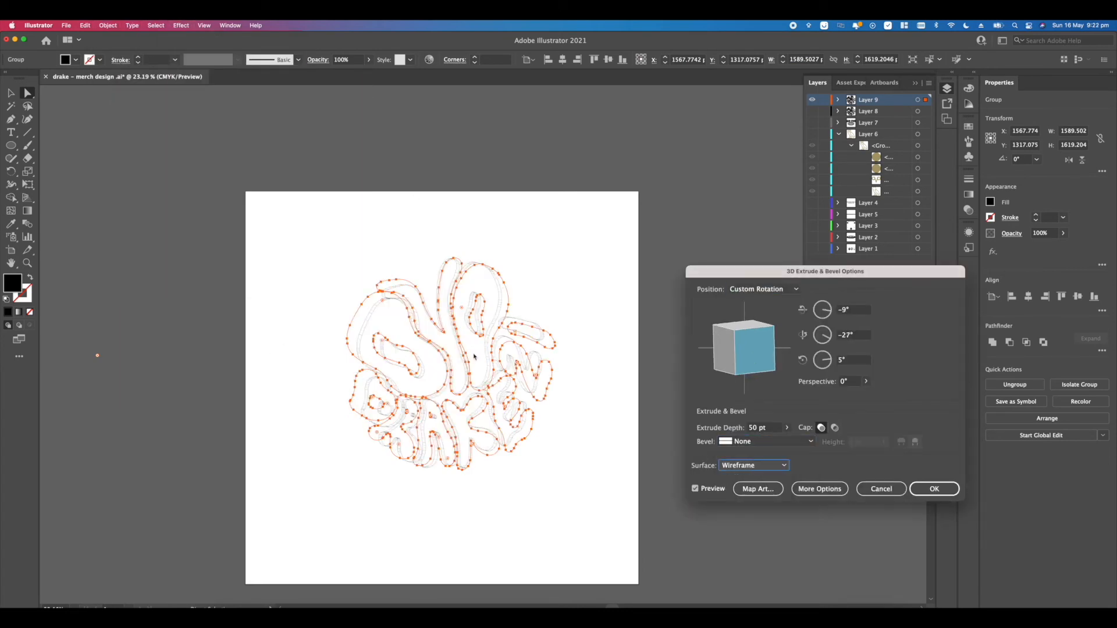
left_click(896, 491)
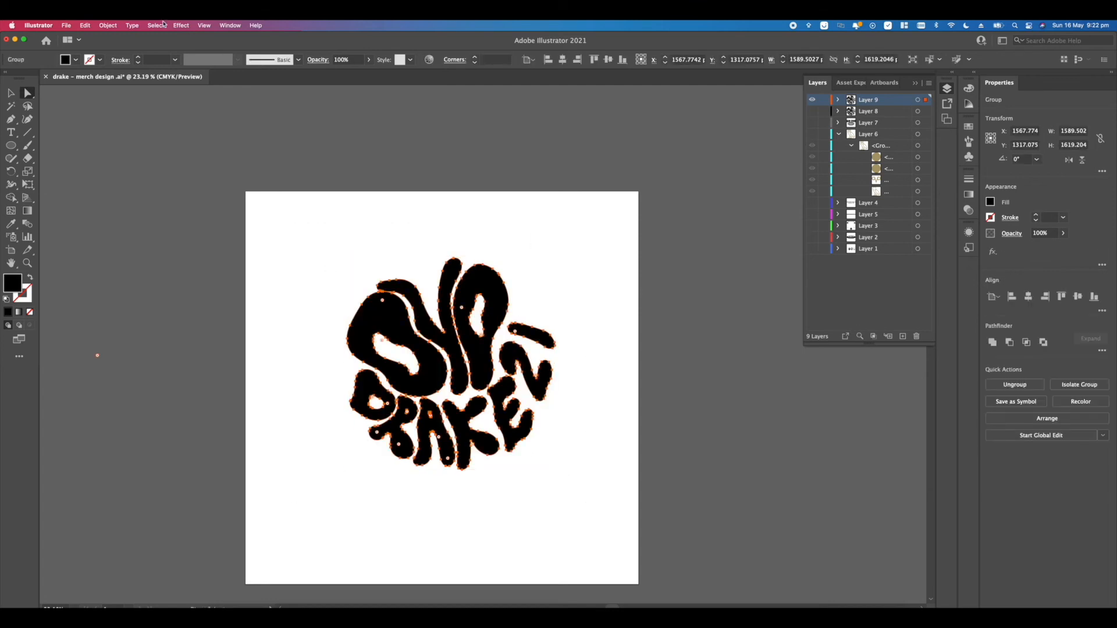
- Apply 3D Extrude & Bevel to the Layer 9 lettering with a Wireframe surface, 60 pt depth and rotation of 38°, -33°, -1°
left_click(181, 25)
mouse_move(192, 86)
left_click(323, 88)
left_click(787, 429)
left_click_drag(744, 355, 770, 335)
left_click(754, 466)
left_click(739, 477)
left_click_drag(746, 373, 751, 370)
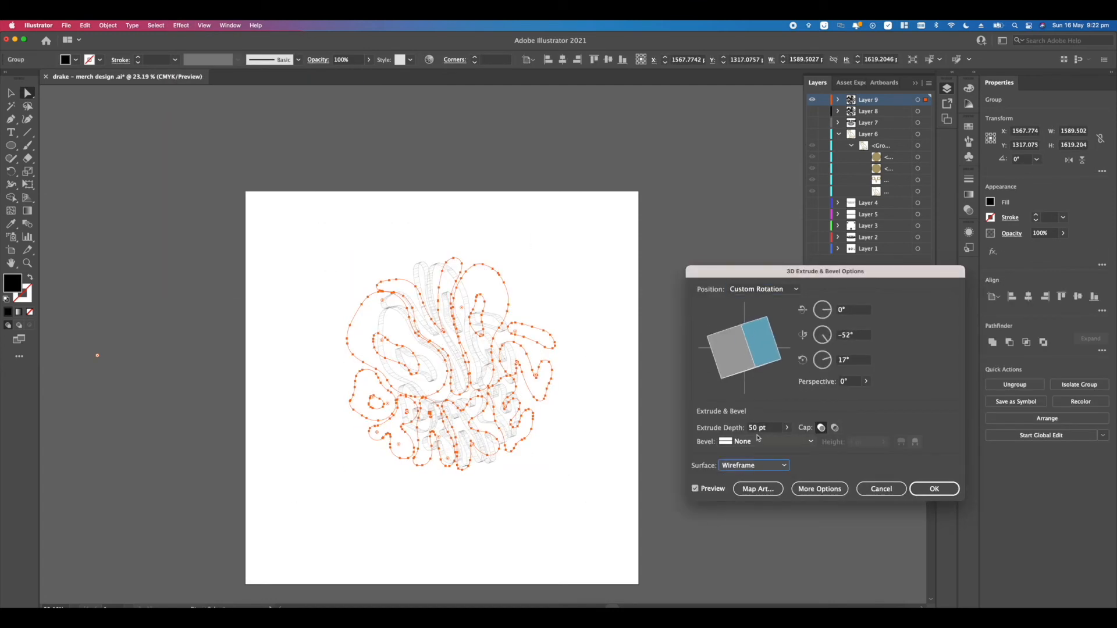
left_click_drag(759, 428, 744, 429)
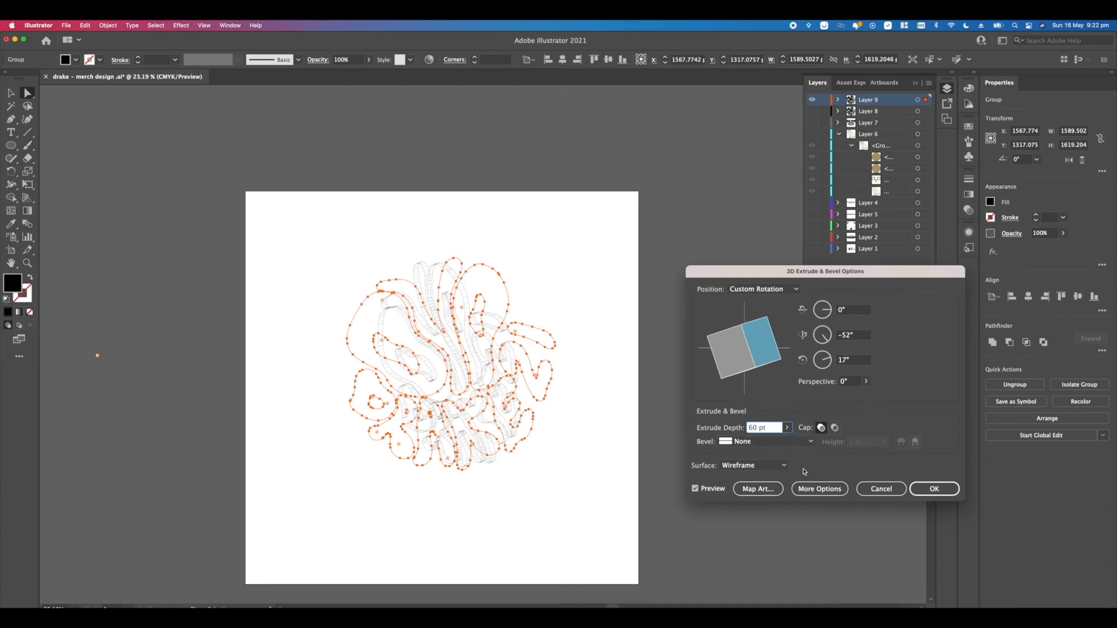
mouse_move(756, 351)
left_mouse_down()
mouse_move(736, 349)
mouse_move(751, 338)
left_mouse_up()
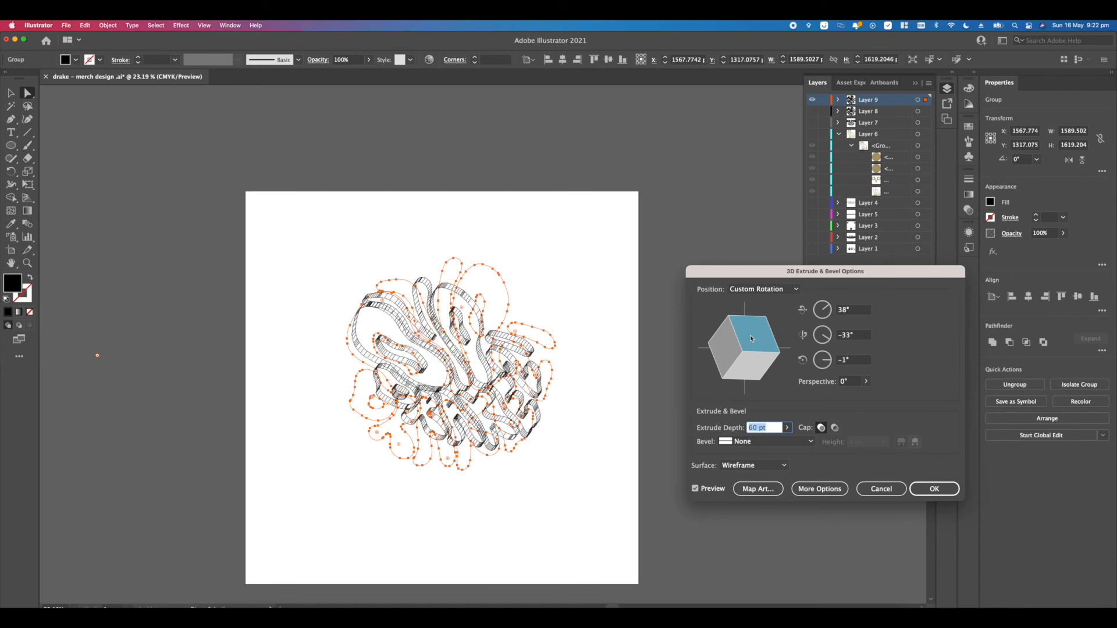
left_click(935, 489)
left_click(155, 26)
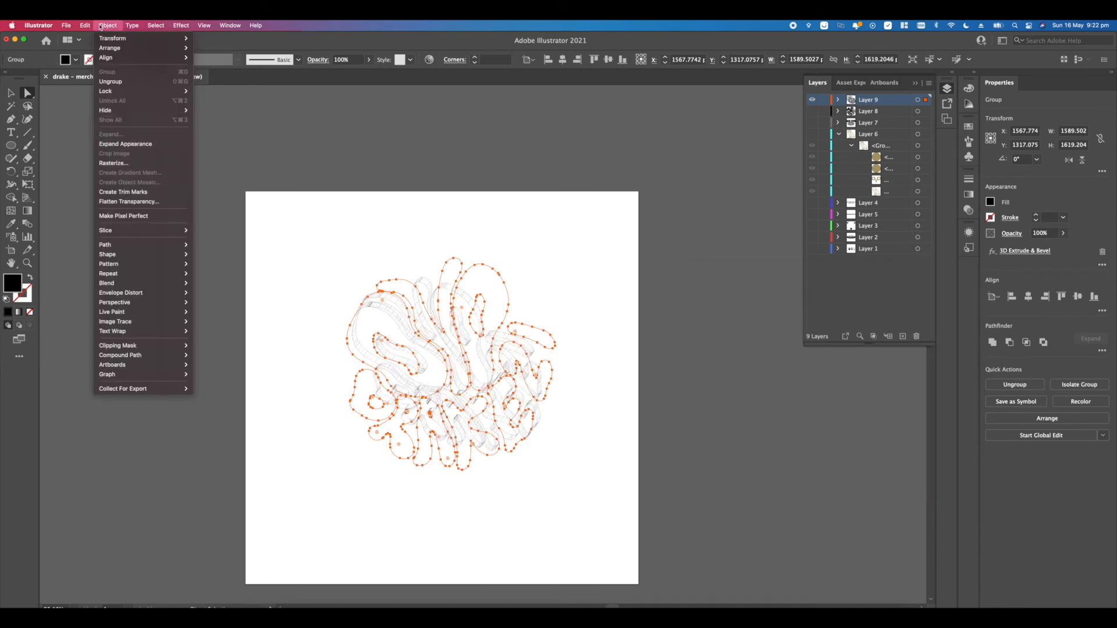
mouse_move(119, 295)
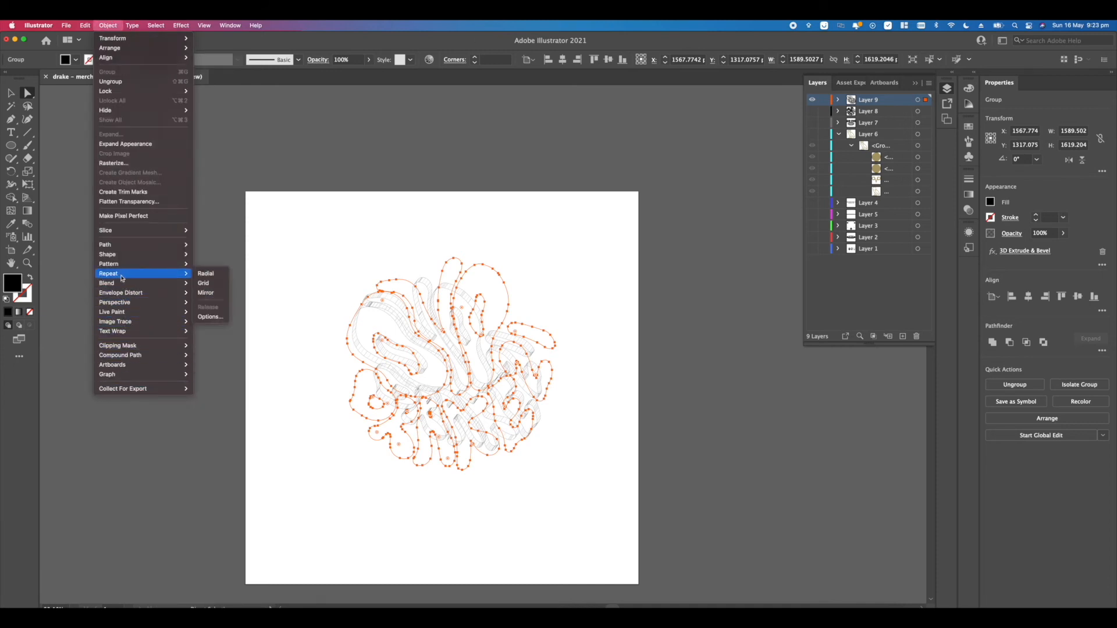
mouse_move(145, 254)
left_click(203, 254)
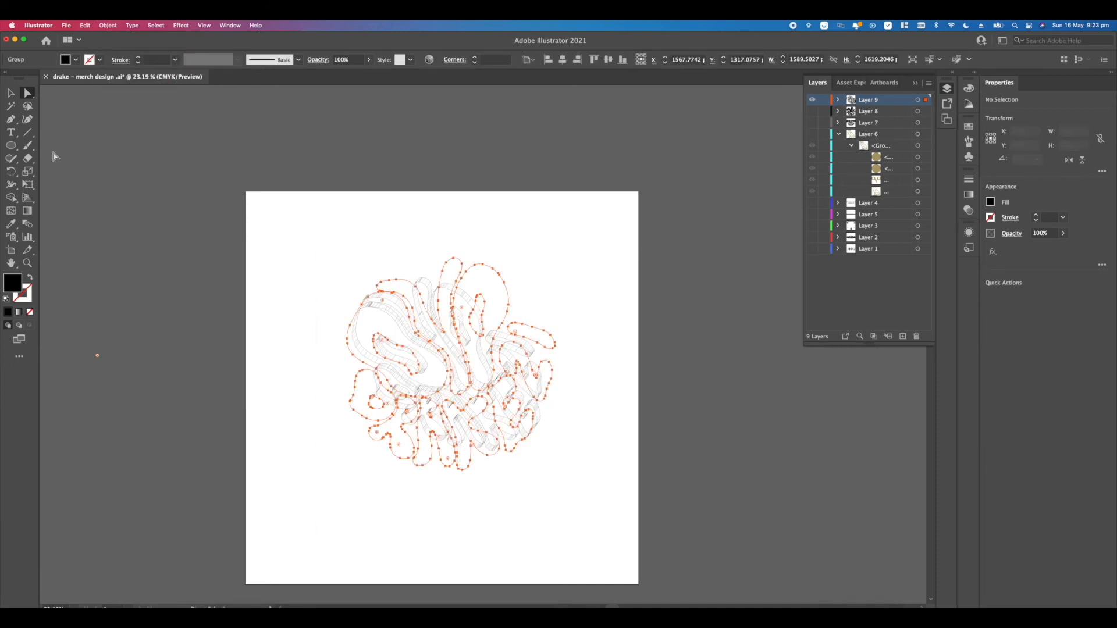
left_click(10, 92)
left_click(227, 244)
left_click_drag(429, 400, 358, 389)
left_click(419, 497)
key("super+z")
- Inspect the wireframe lettering up close, hide Layer 9 and show the solid lettering on Layer 8
scroll(477, 506, "up", 8)
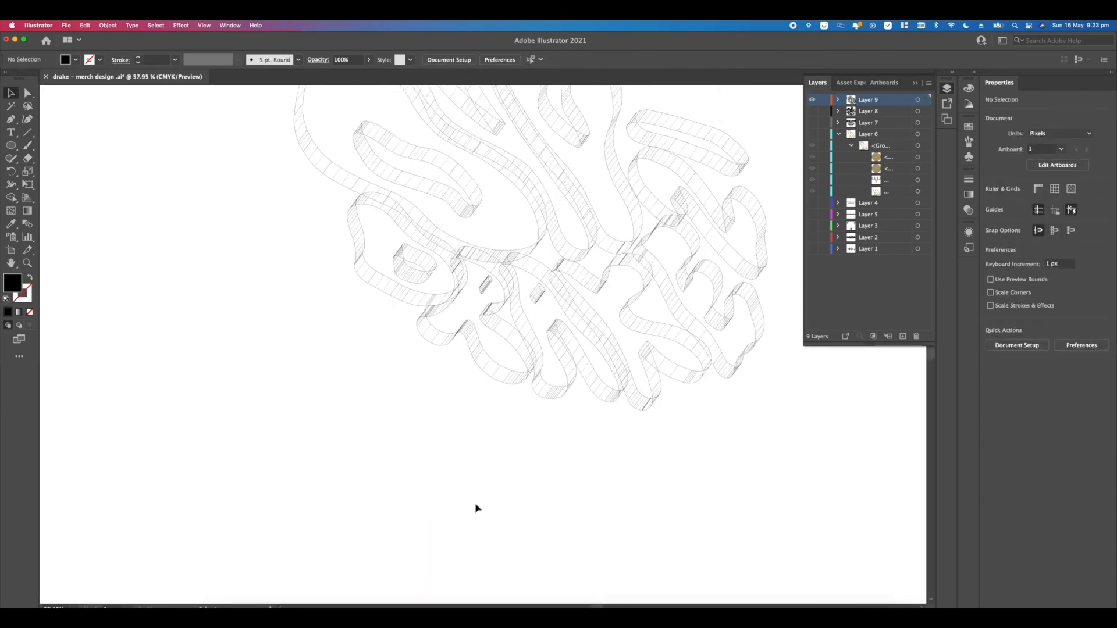
scroll(477, 489, "down", 10)
scroll(214, 351, "up", 6)
scroll(302, 381, "up", 3)
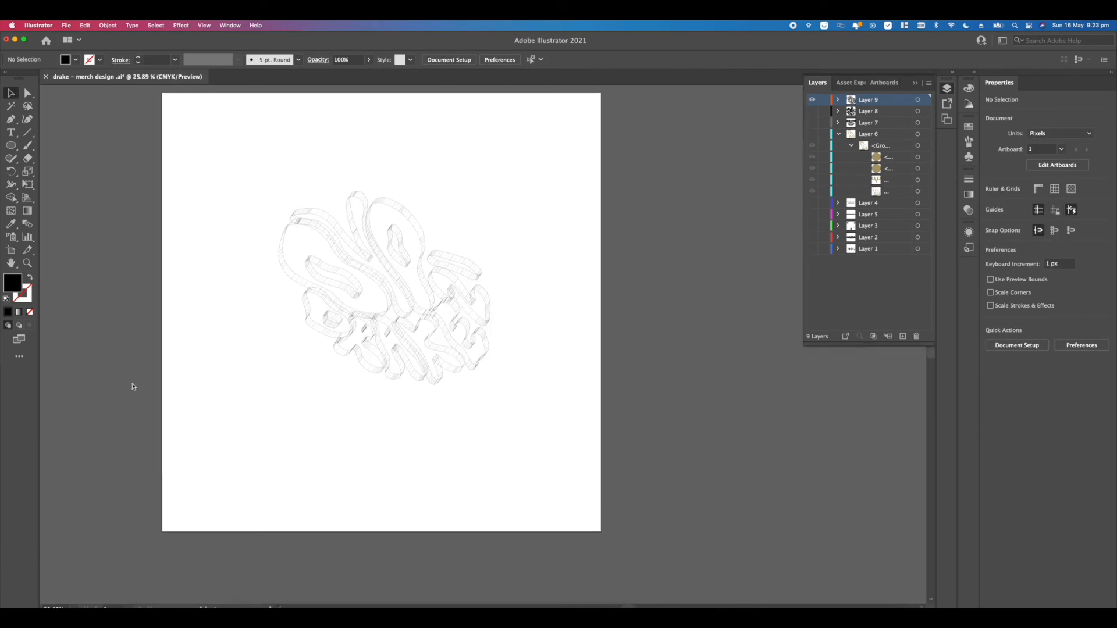
left_click(812, 100)
left_click(812, 111)
scroll(359, 282, "up", 1)
scroll(388, 232, "up", 4)
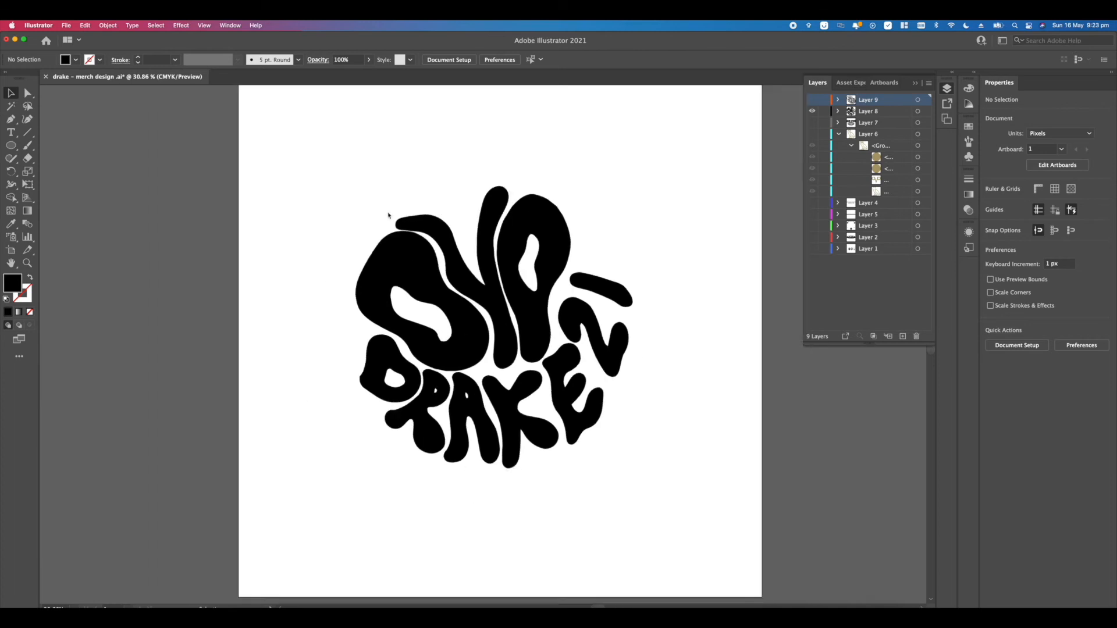
scroll(385, 251, "down", 4)
- Enlarge the solid lettering on Layer 8, centre it roughly on the artboard and deselect it
left_click(515, 378)
left_click_drag(547, 423, 631, 499)
key("super+z")
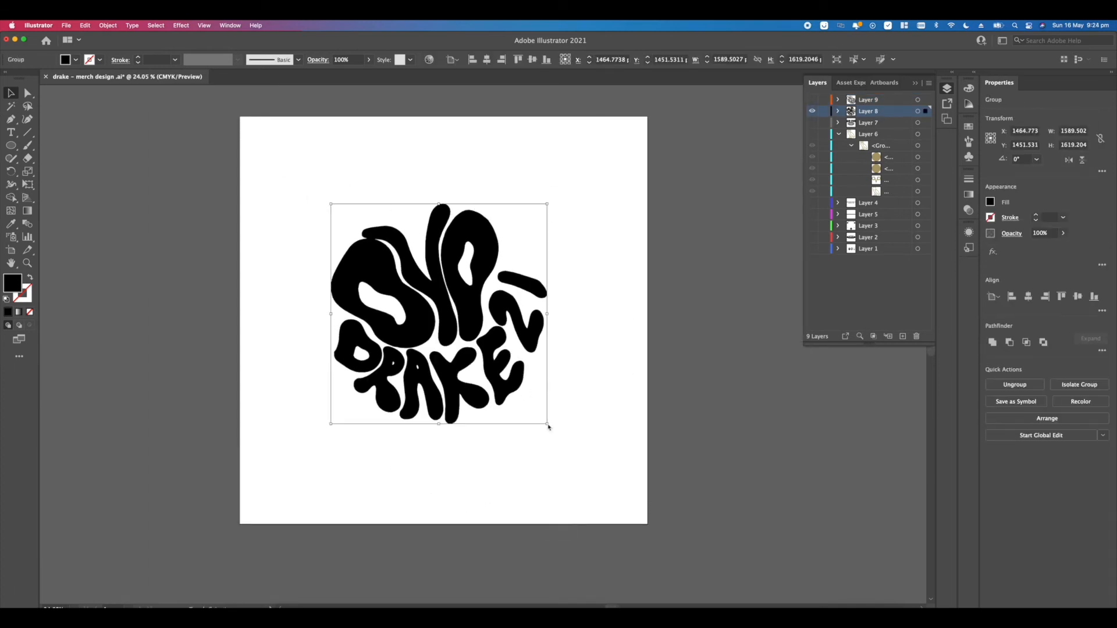
left_click_drag(547, 424, 623, 500)
left_click_drag(510, 344, 473, 291)
left_click(519, 503)
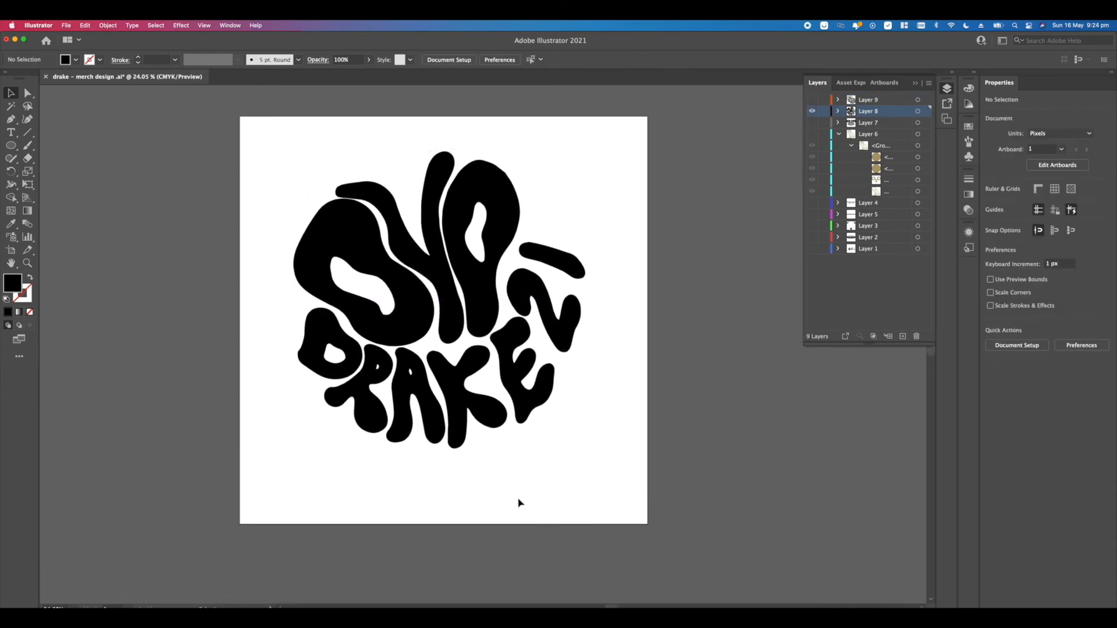
- Switch to Photoshop, delete the unneeded layer and paste the lettering above Layer 5 as pixels
left_click(576, 617)
left_click(1003, 419)
key("BackSpace")
key("super+v")
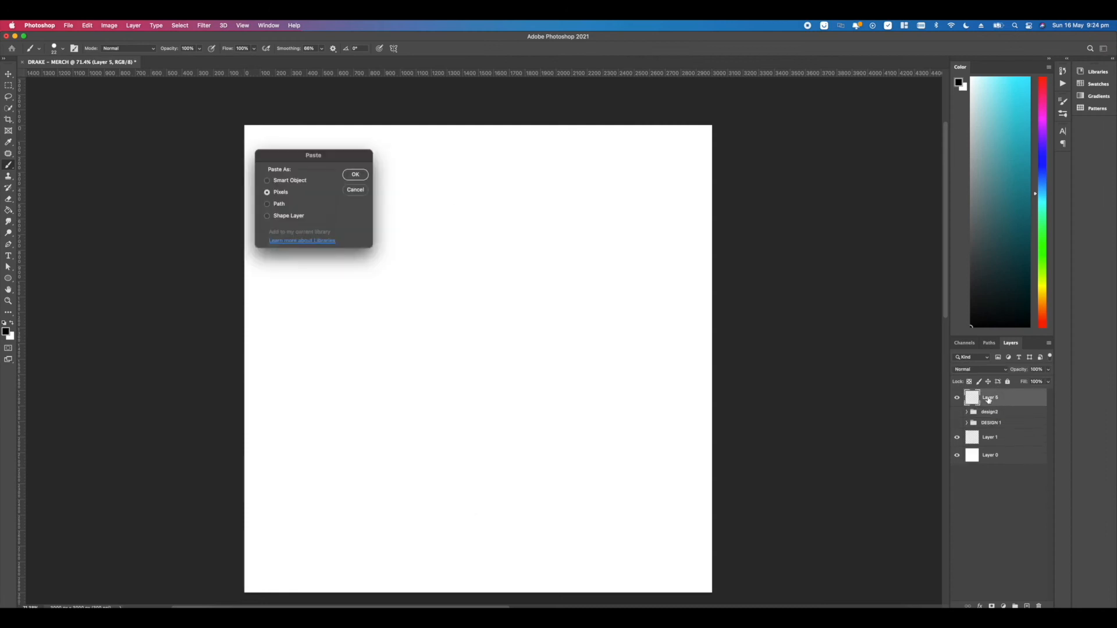
key("Return")
- Scale the pasted lettering down, position it near the canvas centre and commit the placement
left_click_drag(406, 427, 433, 395)
left_click_drag(661, 561, 638, 536)
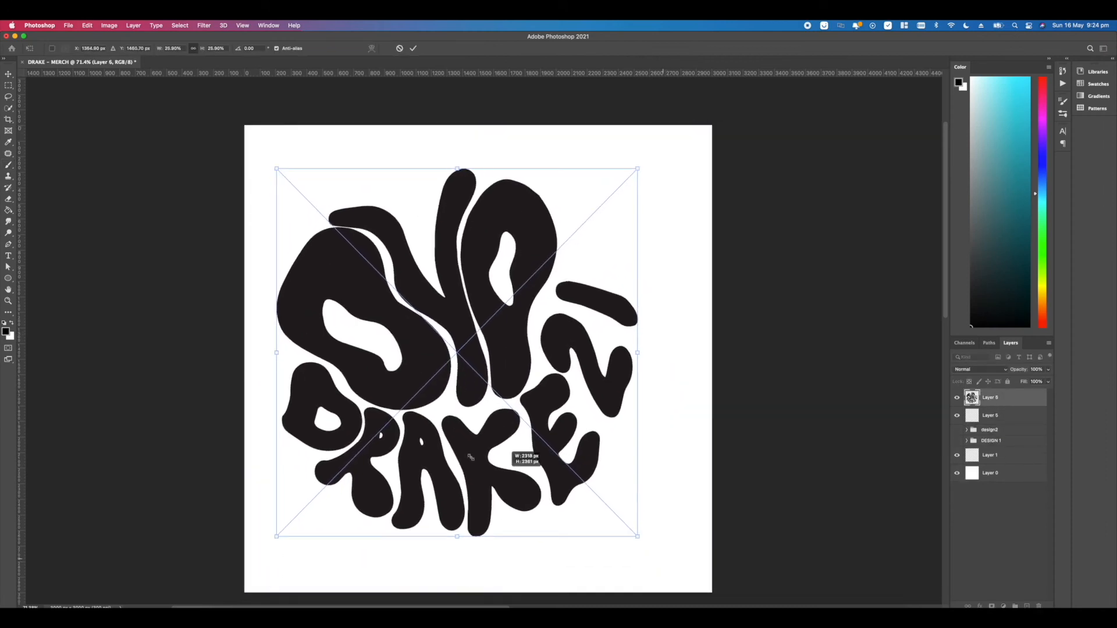
left_click_drag(472, 457, 496, 464)
left_click_drag(658, 175, 583, 253)
left_click_drag(451, 339, 488, 301)
key("Return")
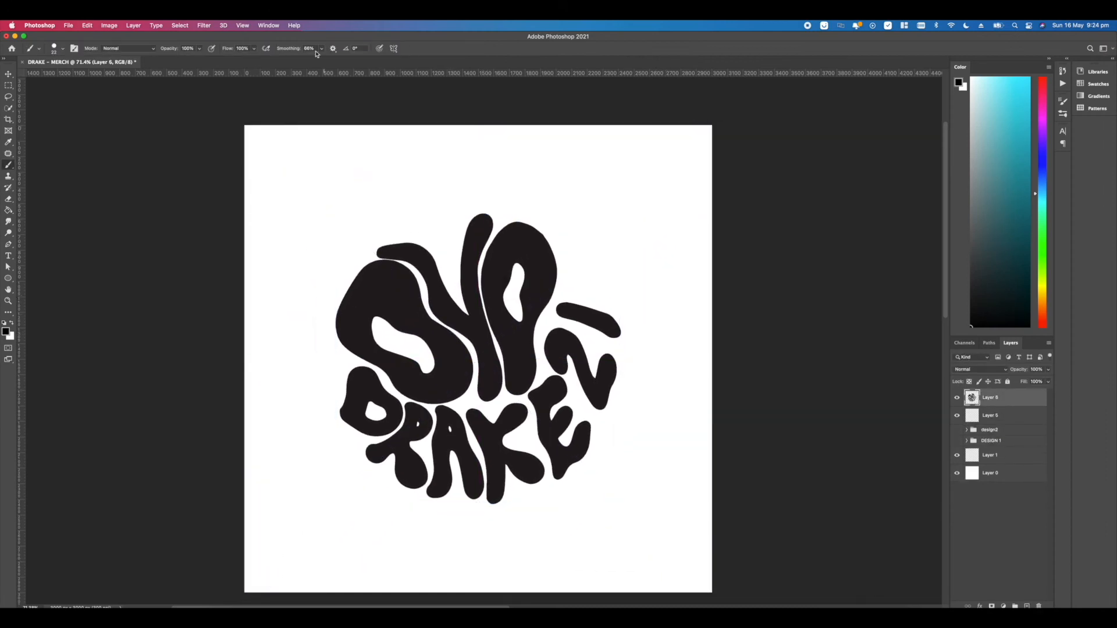
- Try a Radial Blur directly on the pasted lettering layer
left_click(204, 25)
mouse_move(213, 139)
left_click(349, 185)
left_click(603, 199)
left_click(204, 25)
left_click(348, 192)
key("Escape")
scroll(505, 285, "up", 5)
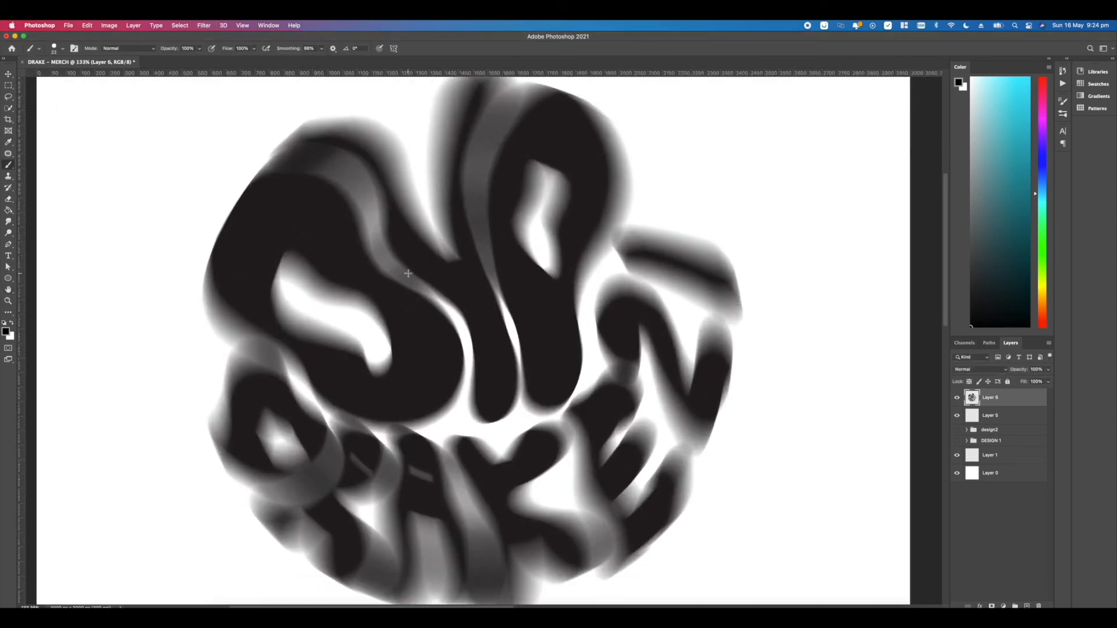
- Duplicate the lettering layer and apply a Radial Blur with amount 10, Spin method and Good quality
key("super+j")
scroll(536, 284, "down", 3)
left_click(204, 25)
mouse_move(207, 138)
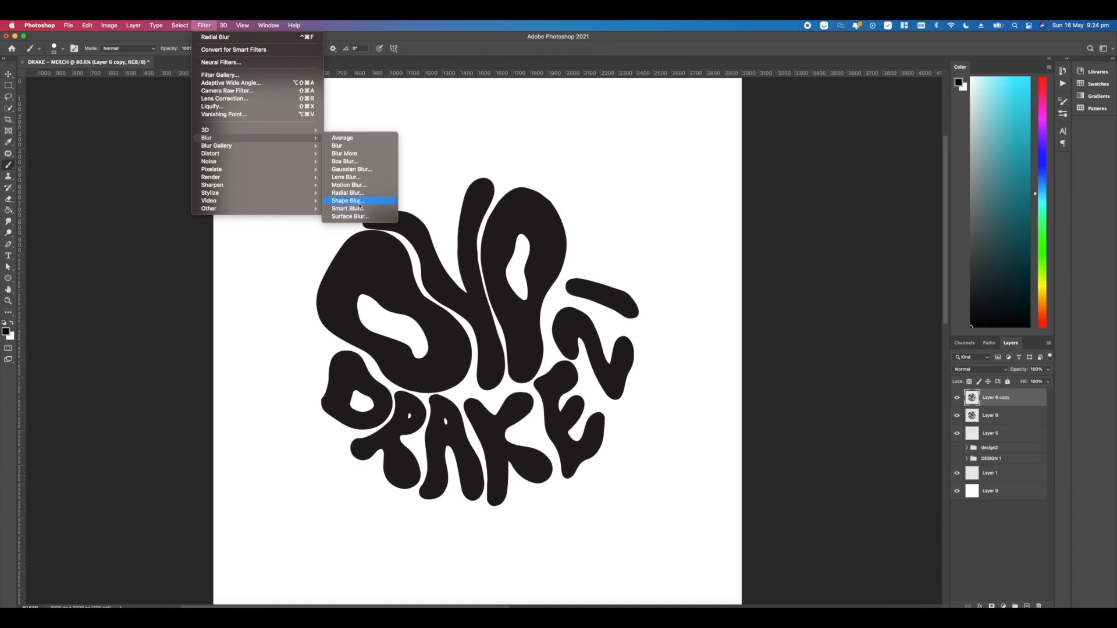
left_click(348, 185)
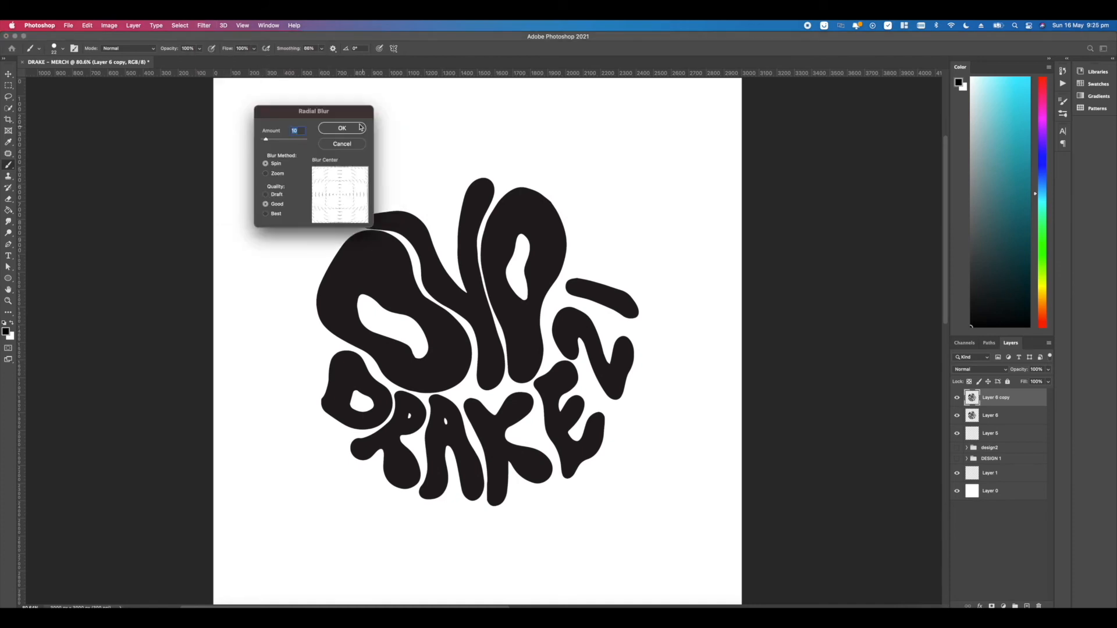
key("Return")
scroll(414, 222, "up", 8)
scroll(415, 222, "down", 5)
- Try the Linear Light blend mode on the upper lettering layer, Layer 6 copy
left_click(959, 372)
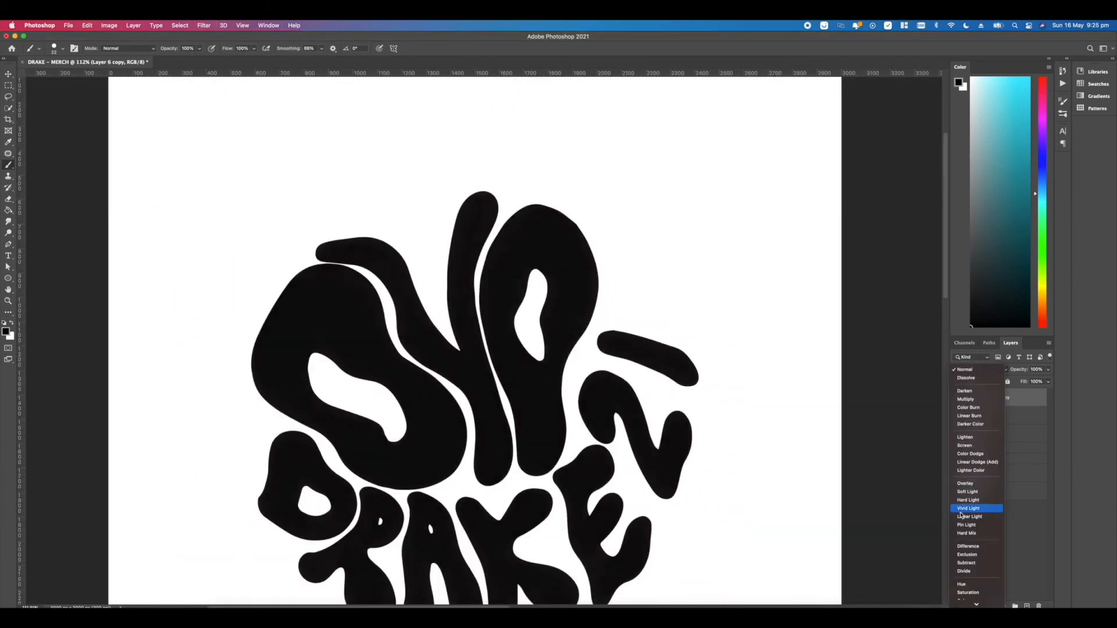
left_click(959, 517)
scroll(481, 312, "down", 5)
scroll(482, 396, "up", 4)
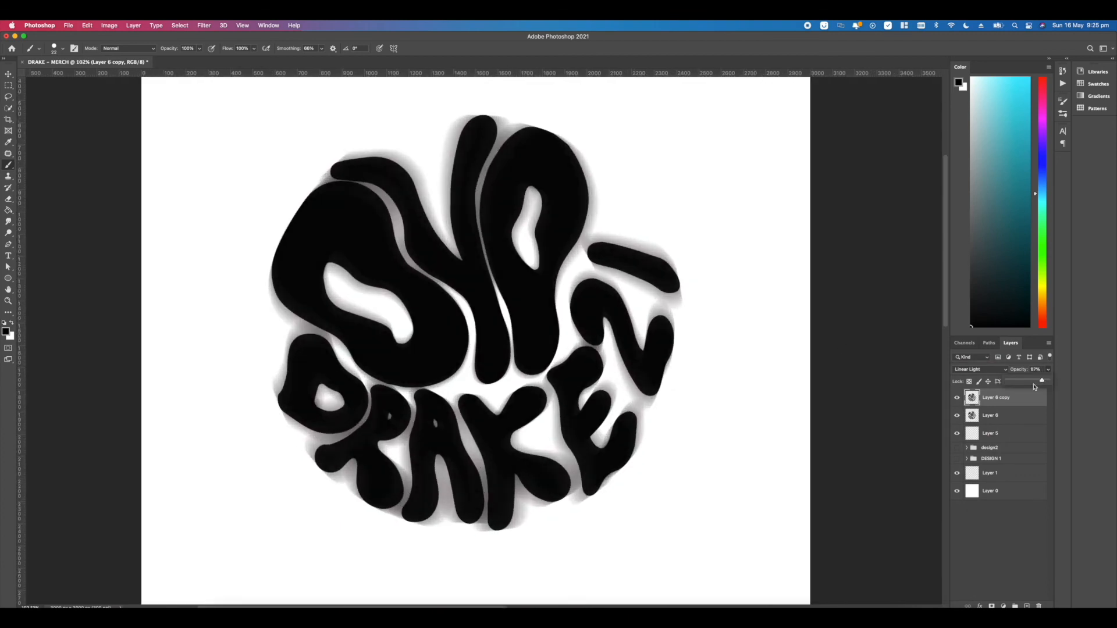
- Move the sharp lettering on Layer 6 above Layer 6 copy in the layer order
left_click(1002, 415)
key("ctrl+]")
left_click(1001, 416)
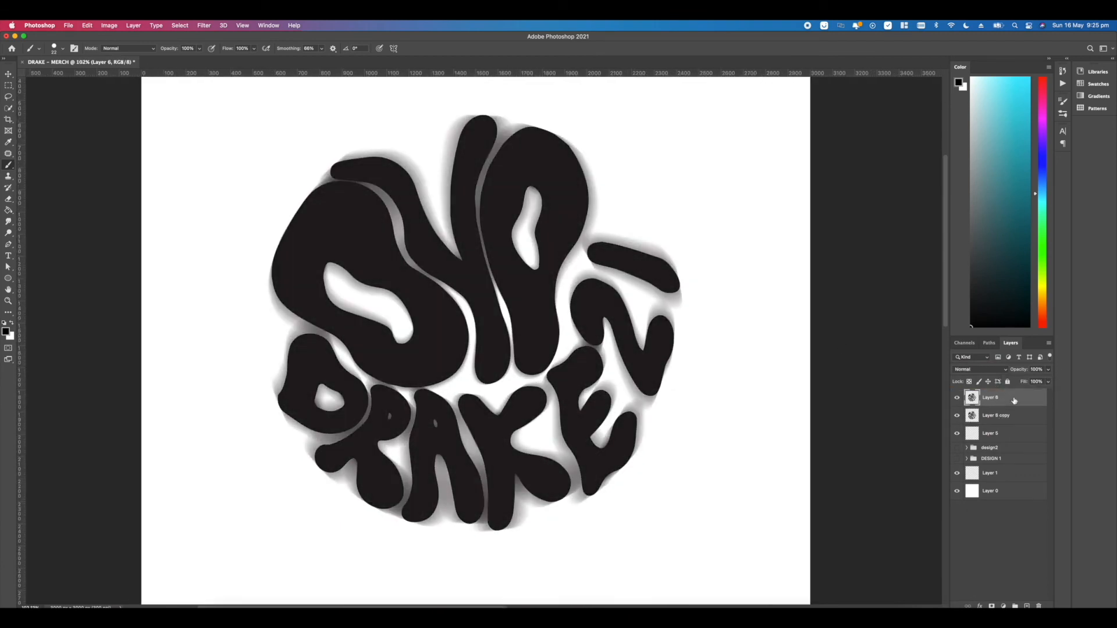
- Try Dissolve on Layer 6 copy, set its blend mode to Normal and lower Layer 6's opacity to 78%
left_click(969, 370)
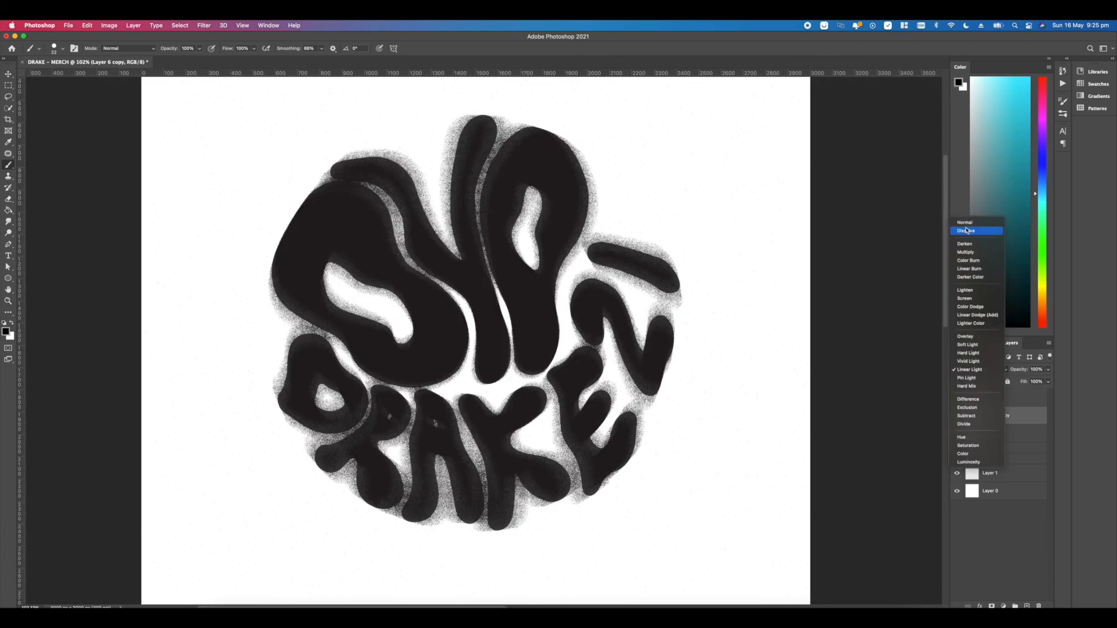
left_click(967, 231)
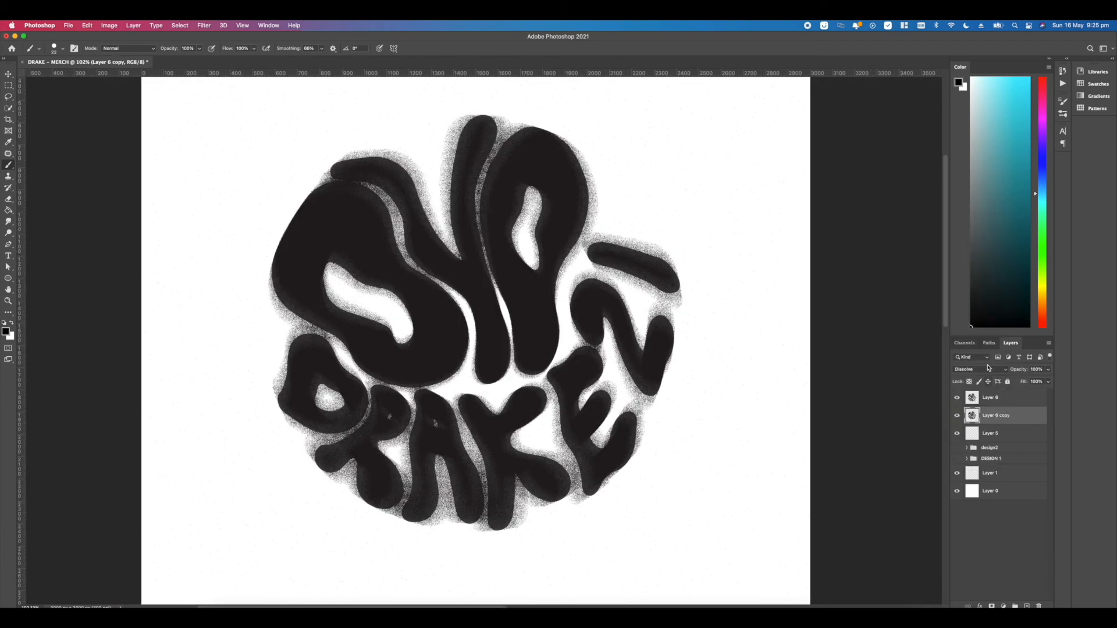
left_click(988, 369)
left_click(971, 361)
left_click(996, 397)
scroll(471, 287, "down", 2)
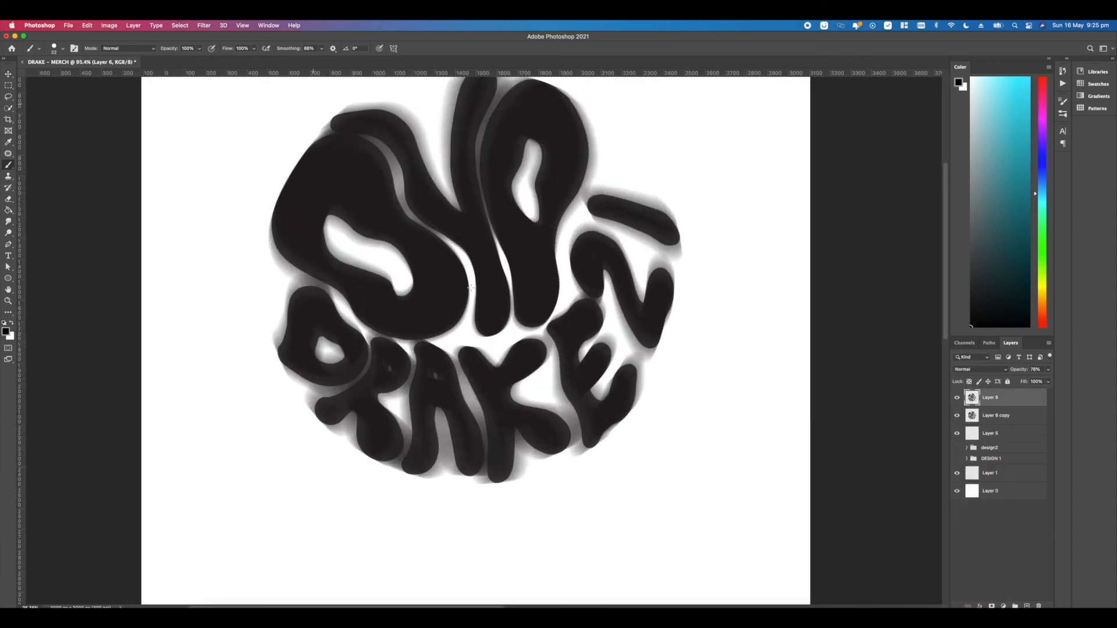
scroll(470, 288, "down", 3)
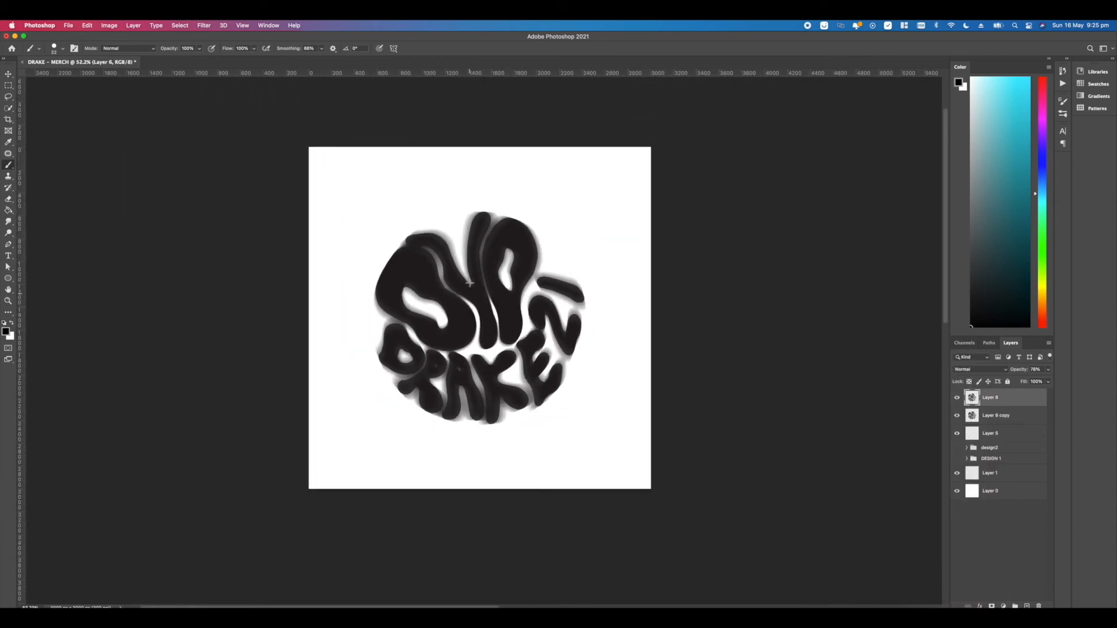
- Combine Layer 6 and Layer 6 copy into a single smart object
left_click(998, 415, "shift")
right_click(996, 414)
left_click(1022, 311)
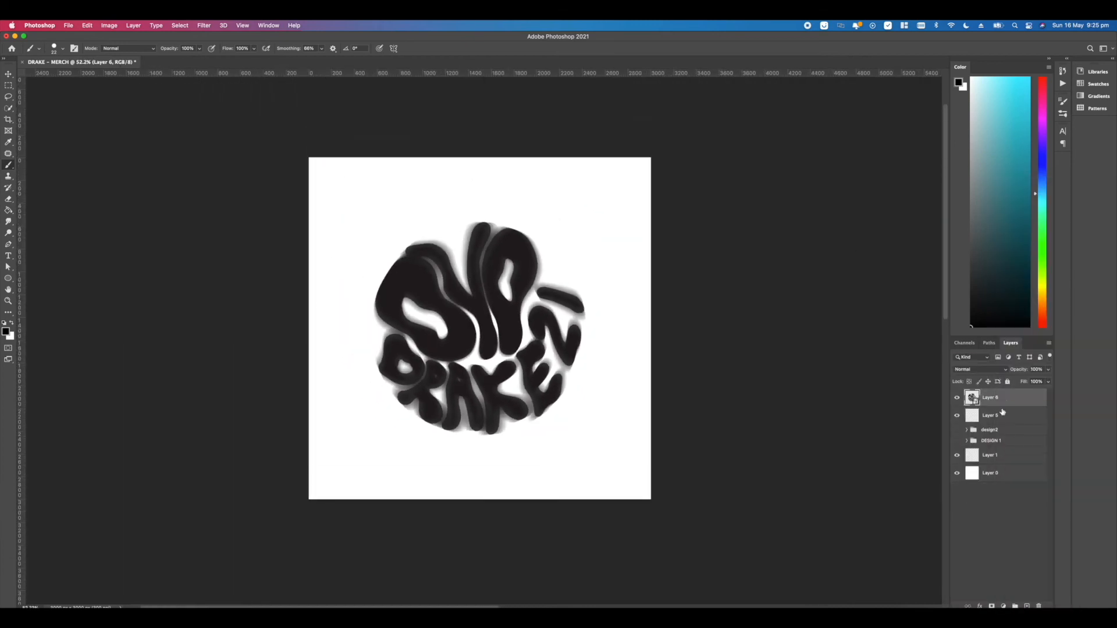
- Check and delete the unneeded Layer 5 beneath the combined lettering
left_click(956, 416)
left_click(993, 417)
key("BackSpace")
- Review the design2 and DESIGN 1 groups and the blurred OVO DRAKE 21 lettering one at a time
left_click(956, 398)
left_click(957, 412)
left_click(957, 412)
left_click(957, 423)
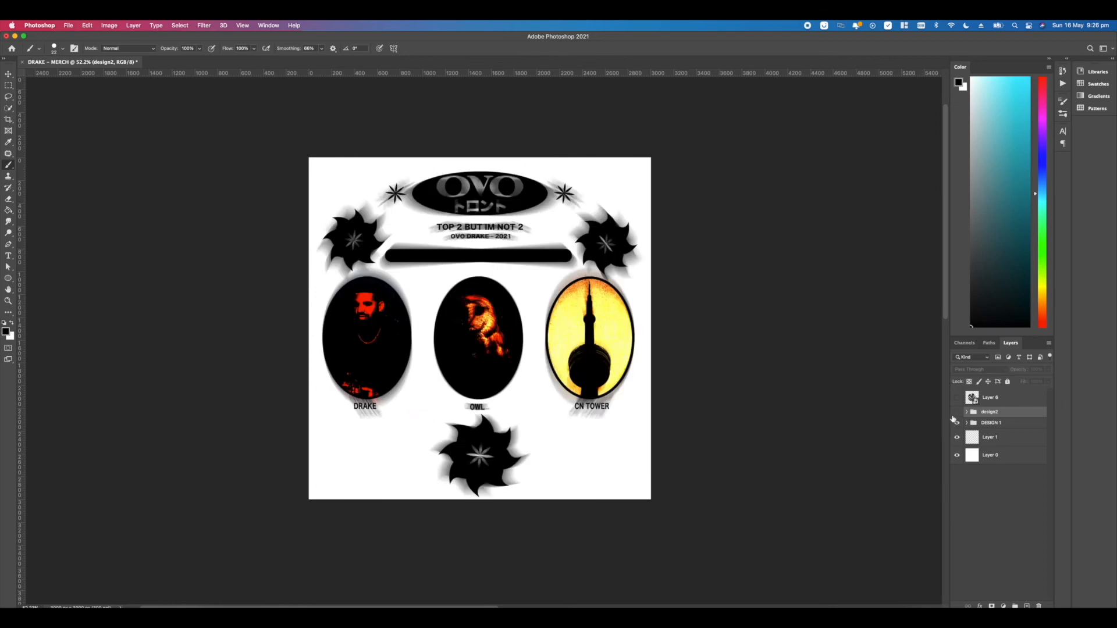
left_click(957, 423)
left_click(957, 398)
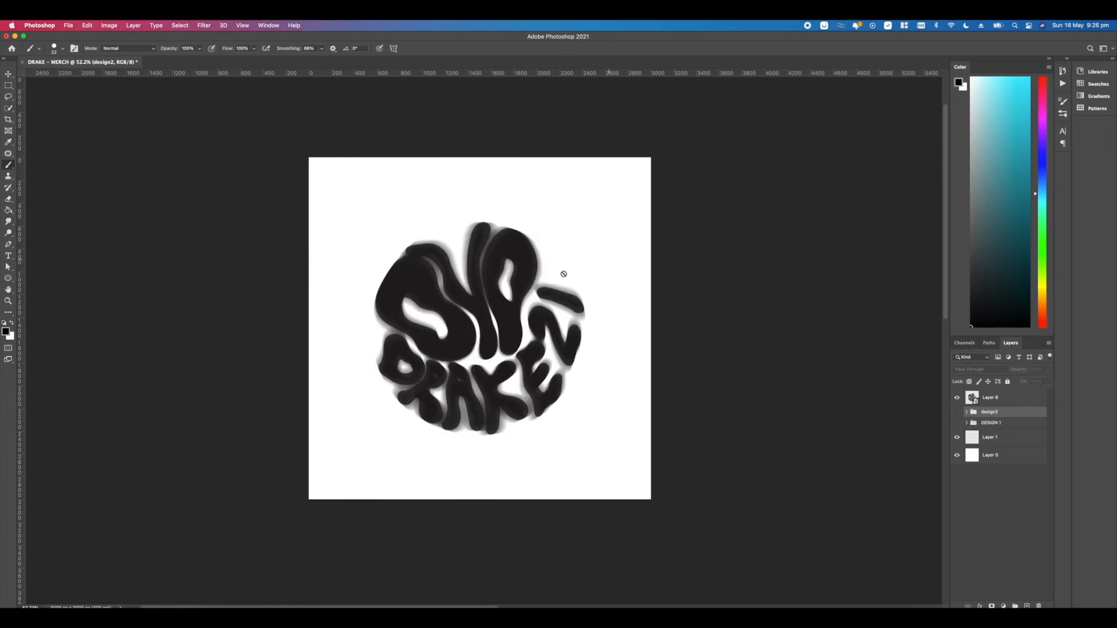
scroll(491, 306, "up", 5)
scroll(491, 305, "down", 5)
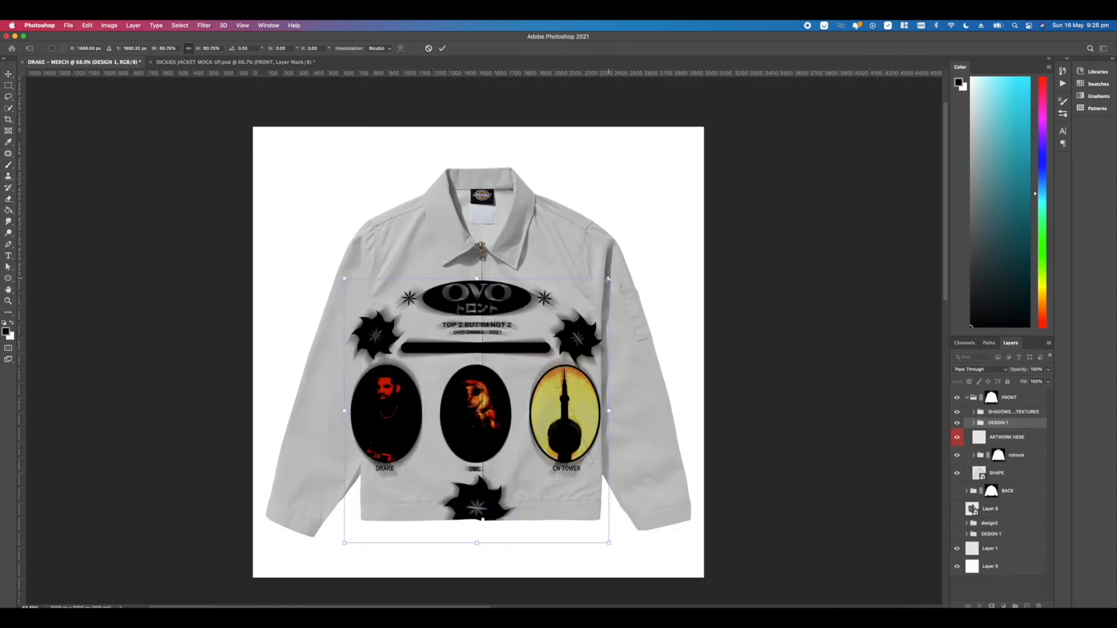
- Place the reduced DESIGN 1 group on the chest of the jacket front and check the placement
mouse_move(466, 500)
left_mouse_down()
mouse_move(471, 407)
mouse_move(495, 327)
left_mouse_up()
key("Return")
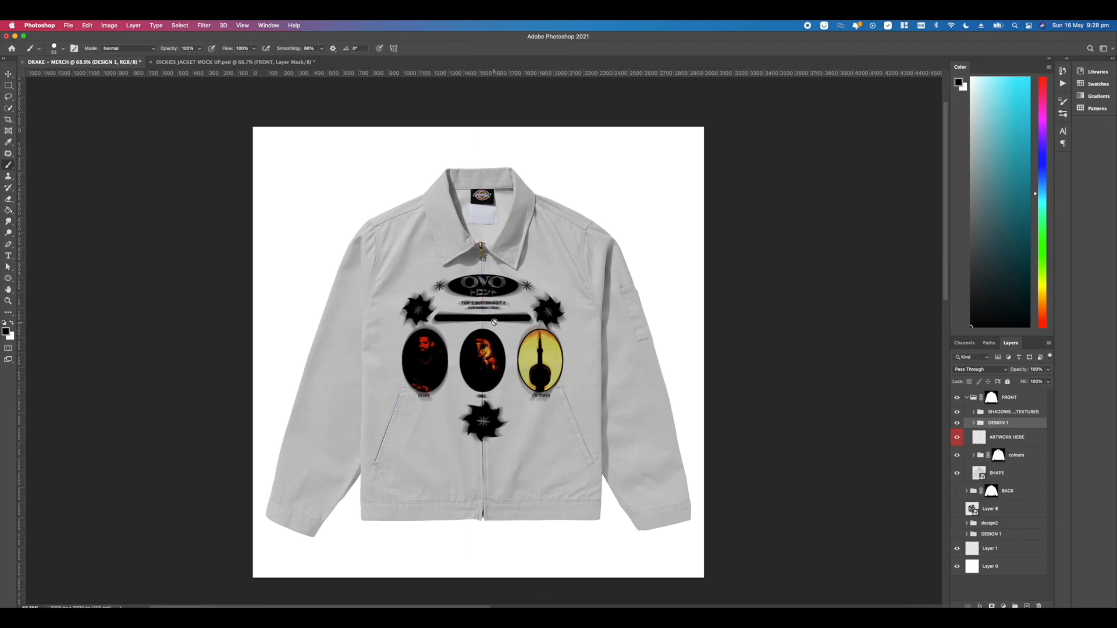
scroll(484, 317, "up", 5)
scroll(473, 303, "down", 5)
scroll(582, 326, "up", 1)
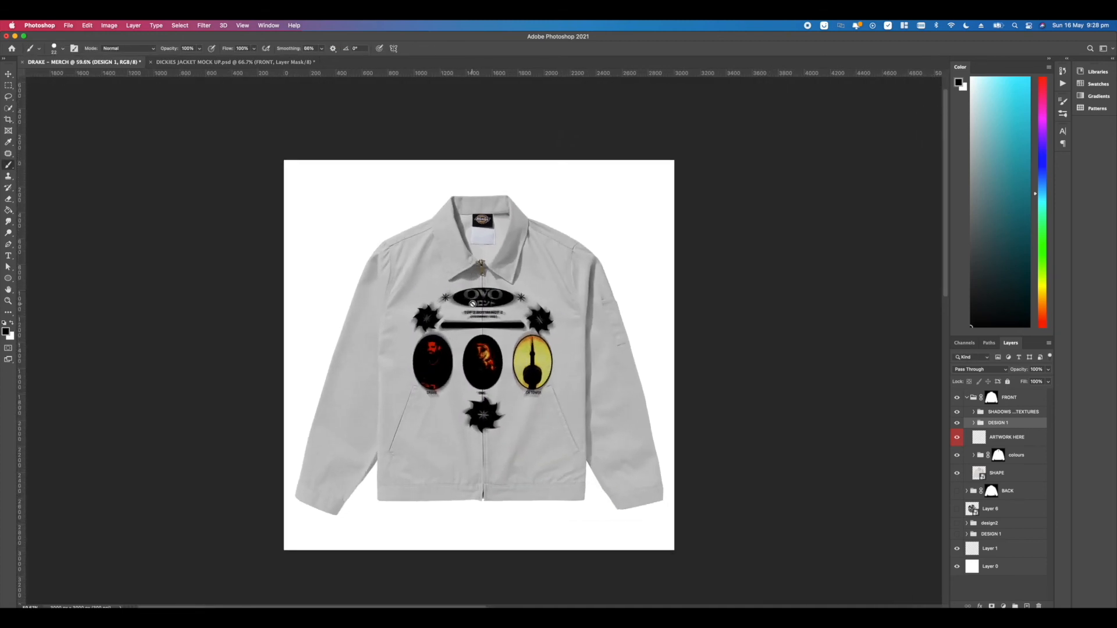
- Delete the DESIGN 1 group from the jacket front and paste the oval OVO logo from Layer 3 above ARTWORK HERE
key("Delete")
left_click(967, 523)
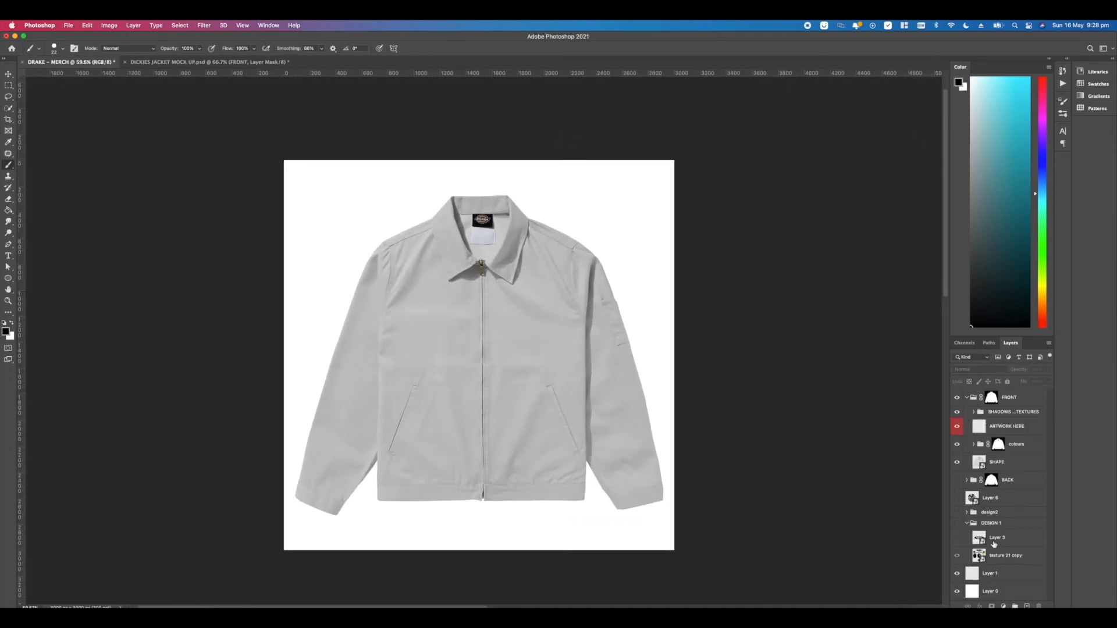
left_click(993, 540)
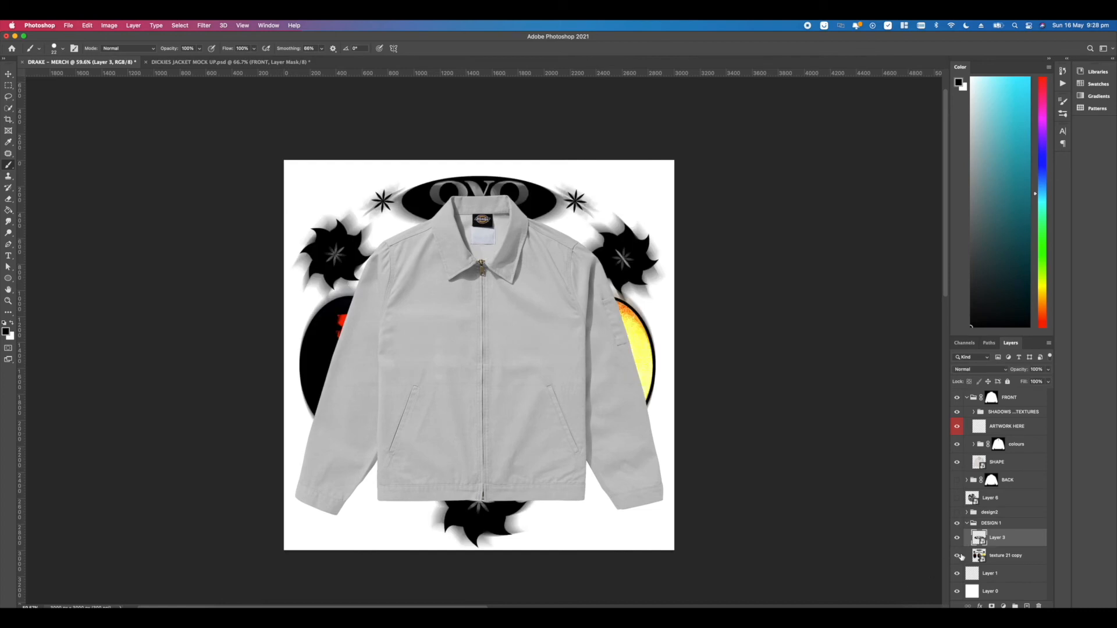
left_click(957, 555)
left_click(1002, 432)
key("super+v")
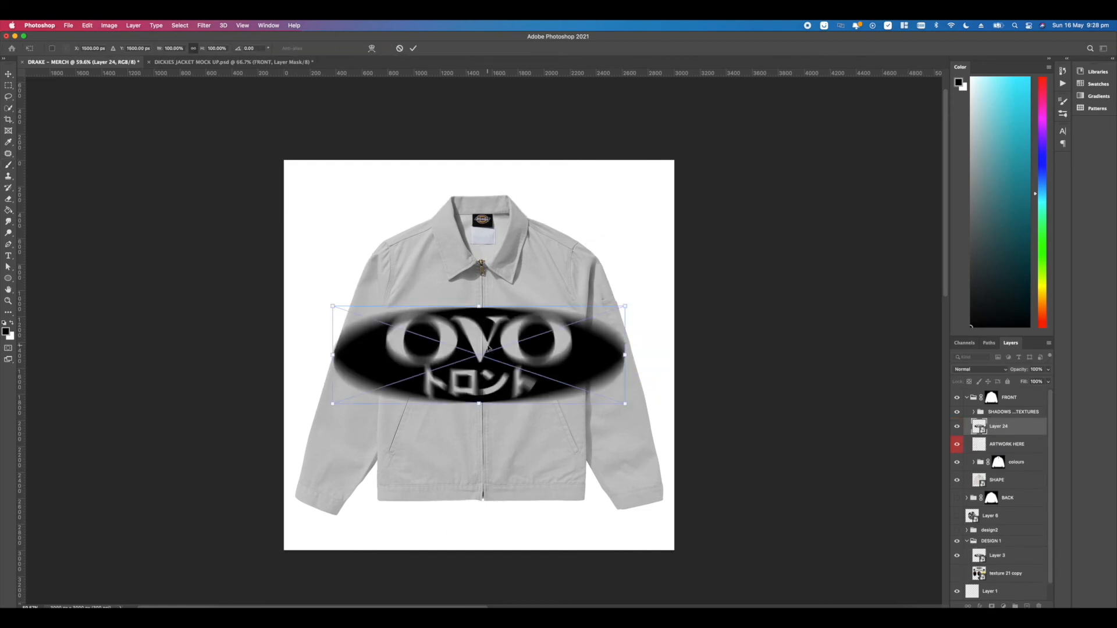
- Shrink the pasted oval OVO logo and place it as a small print on the wearer's left chest, beside the zip
mouse_move(625, 306)
left_mouse_down()
mouse_move(401, 380)
mouse_move(548, 318)
mouse_move(547, 307)
mouse_move(525, 313)
left_mouse_up()
key("Return")
key("super+plus")
scroll(346, 211, "up", 5)
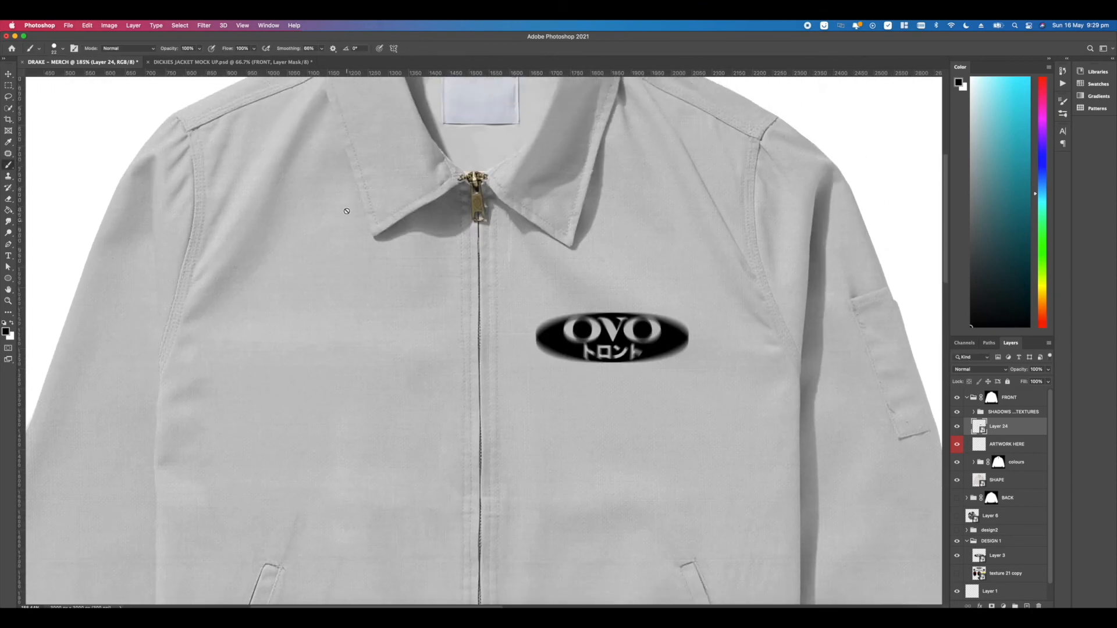
scroll(347, 211, "down", 8)
- Collapse and hide the FRONT group, and hide the original OVO logo on Layer 3 in DESIGN 1
left_click(974, 412)
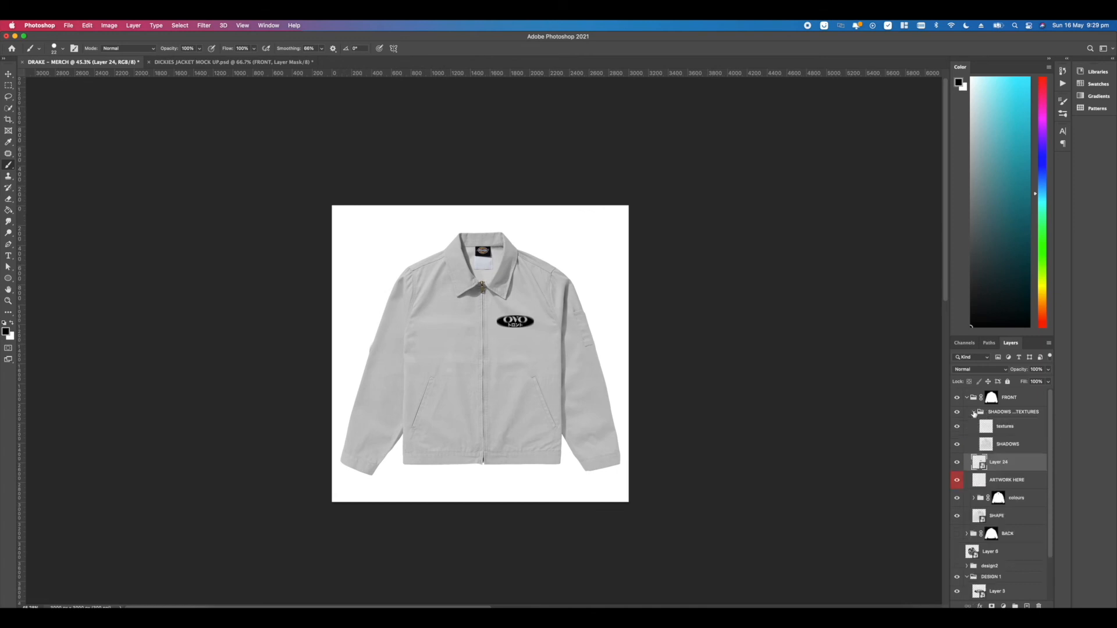
left_click(974, 413)
left_click(966, 398)
left_click(957, 397)
left_click(957, 416)
left_click(957, 415)
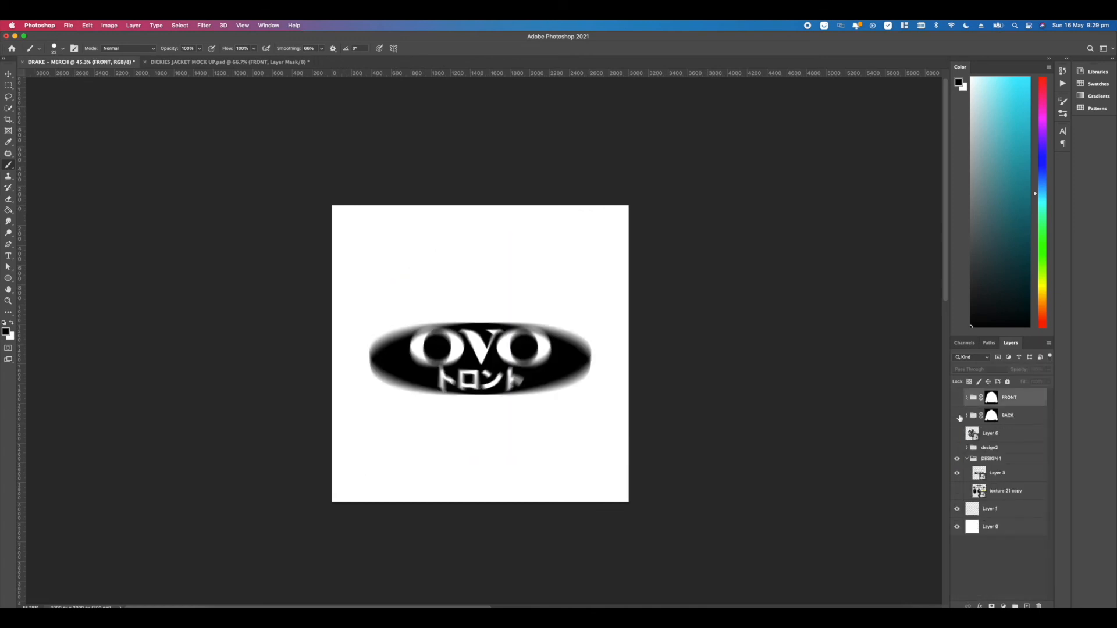
left_click(957, 473)
- Compare the FRONT and BACK jacket views by toggling their visibility, leaving the back view showing
left_click(957, 398)
left_click(957, 397)
left_click(957, 416)
left_click(957, 415)
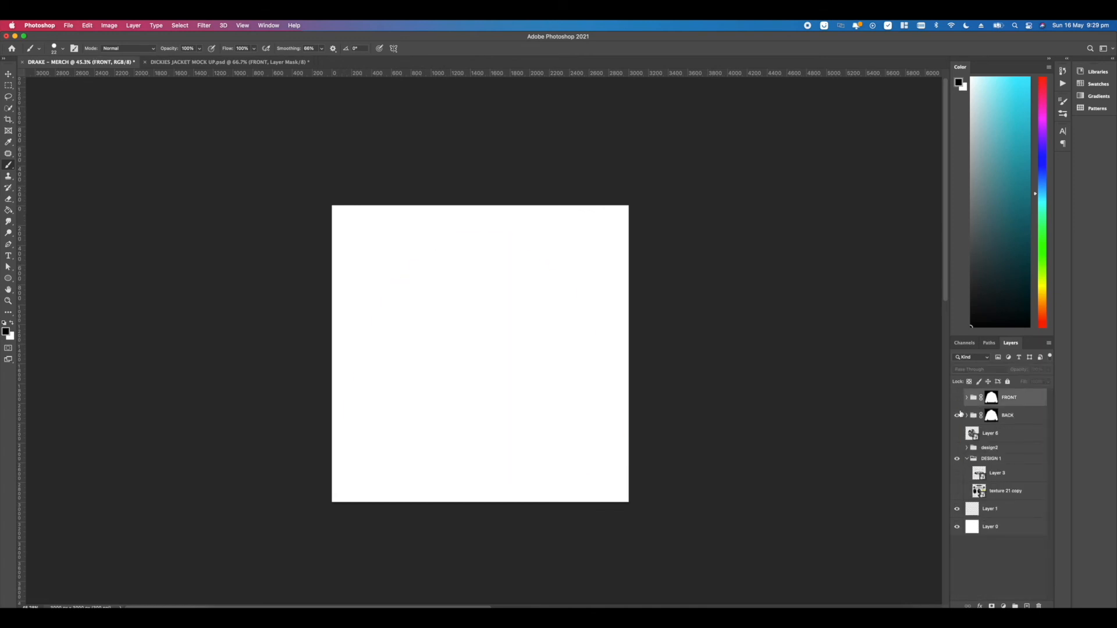
left_click(957, 415)
- Inspect the colour layers inside the BACK group to identify which one tints the jacket back
left_click(967, 397)
scroll(976, 434, "down", 1)
left_click(968, 480)
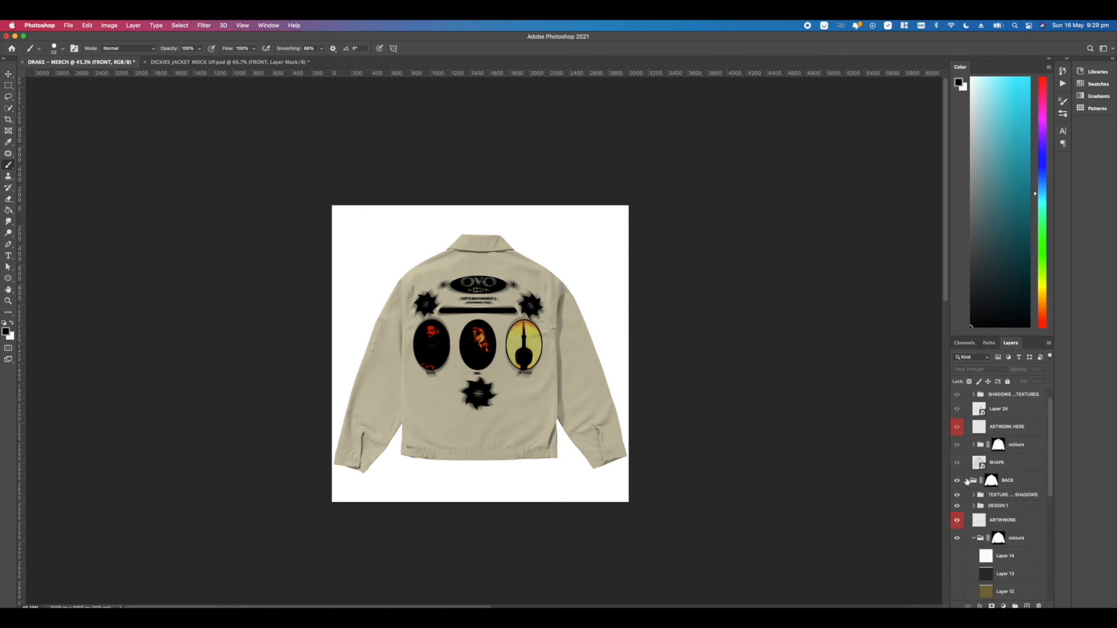
scroll(959, 588, "down", 2)
left_click(957, 580)
left_click(957, 580)
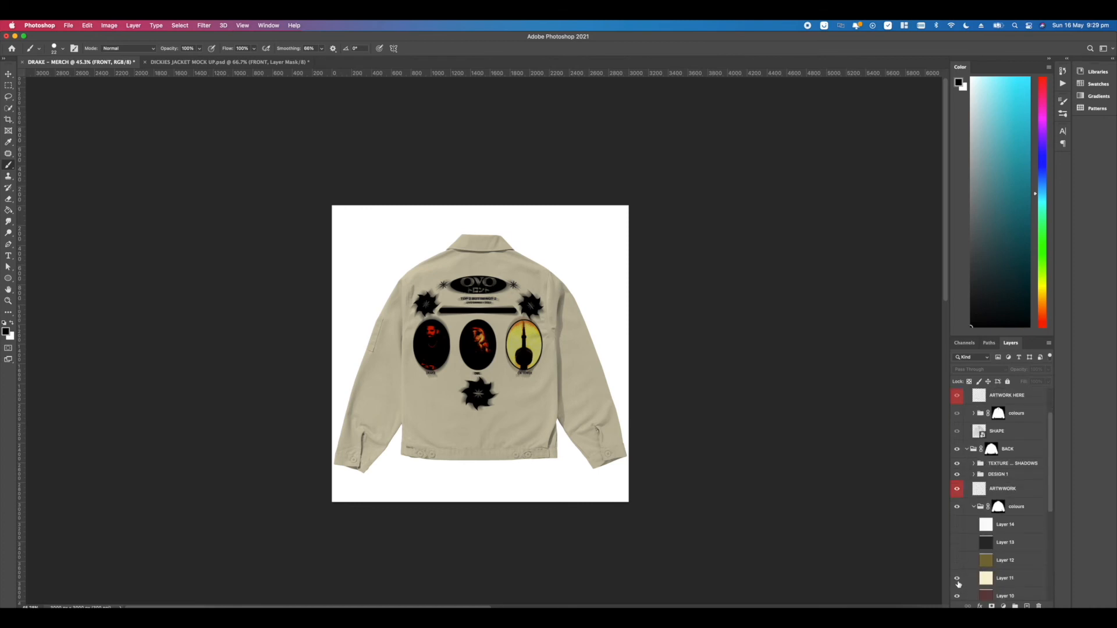
left_click(966, 448)
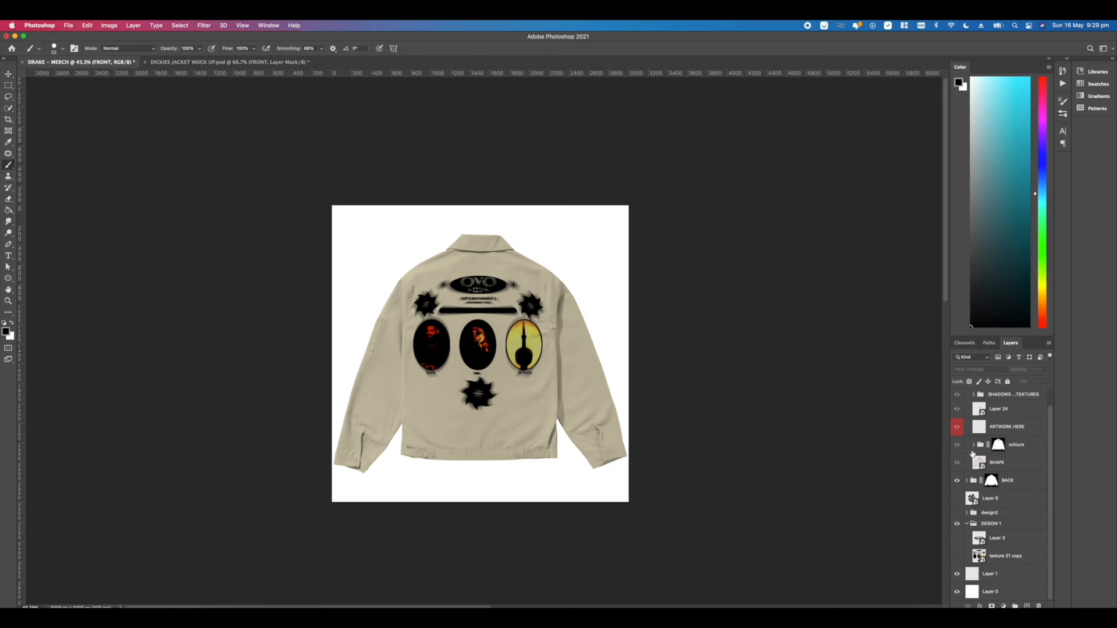
- Show the FRONT group and hide the white Layer 23 in its colours group so cream Layer 20 tints the jacket
left_click(971, 447)
left_click(957, 481)
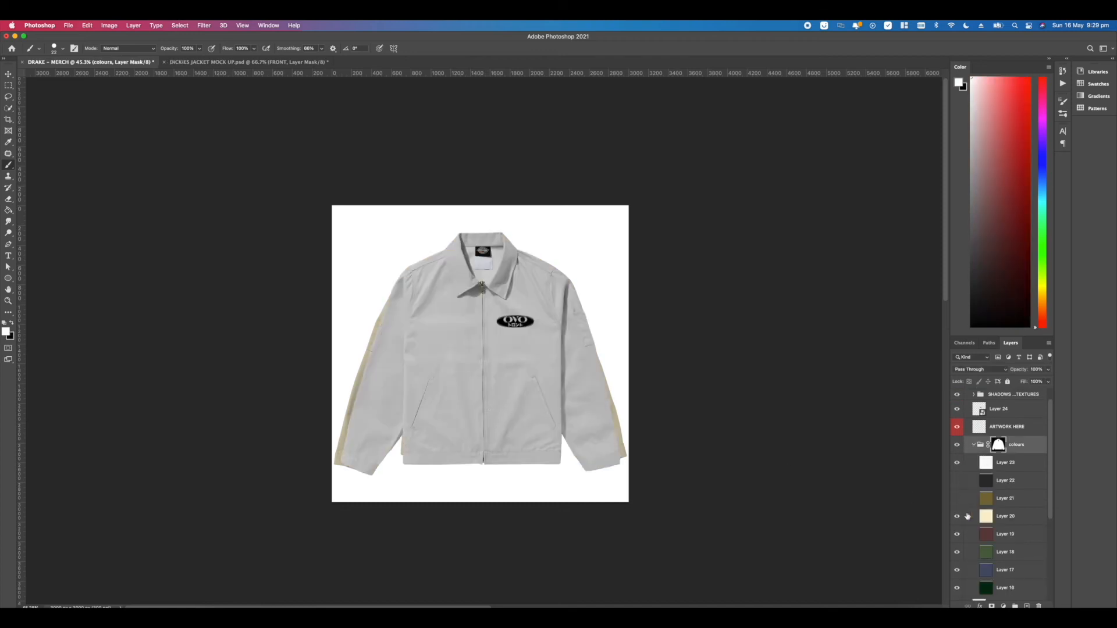
left_click(955, 465)
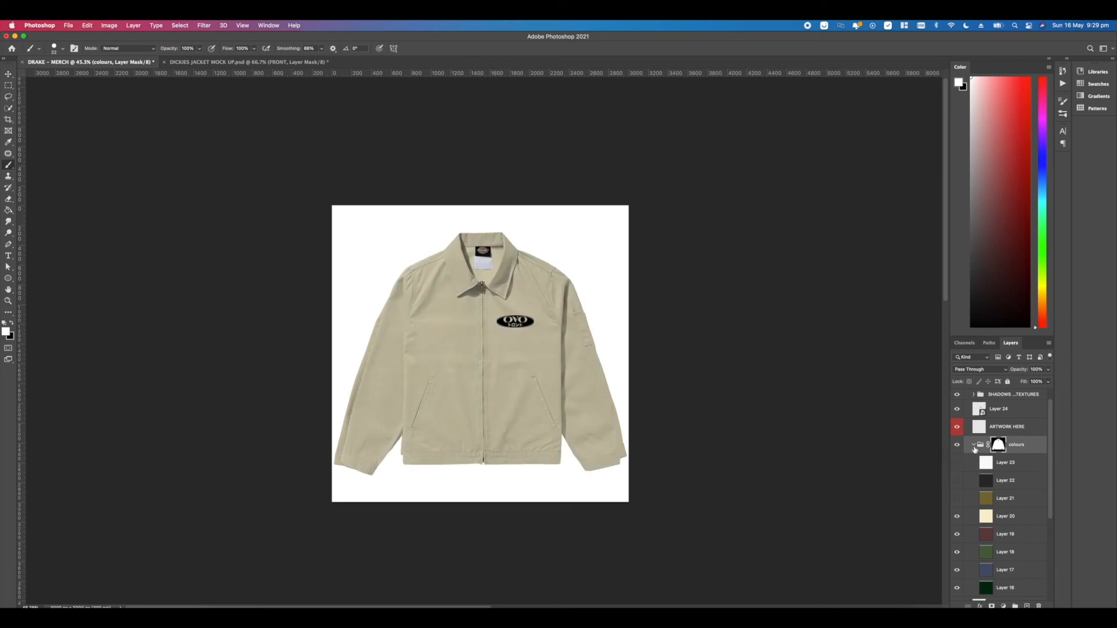
- Collapse the FRONT group and its colours subgroup, and combine the FRONT and BACK groups into one new group
left_click(974, 447)
left_click(971, 398)
left_click(967, 398)
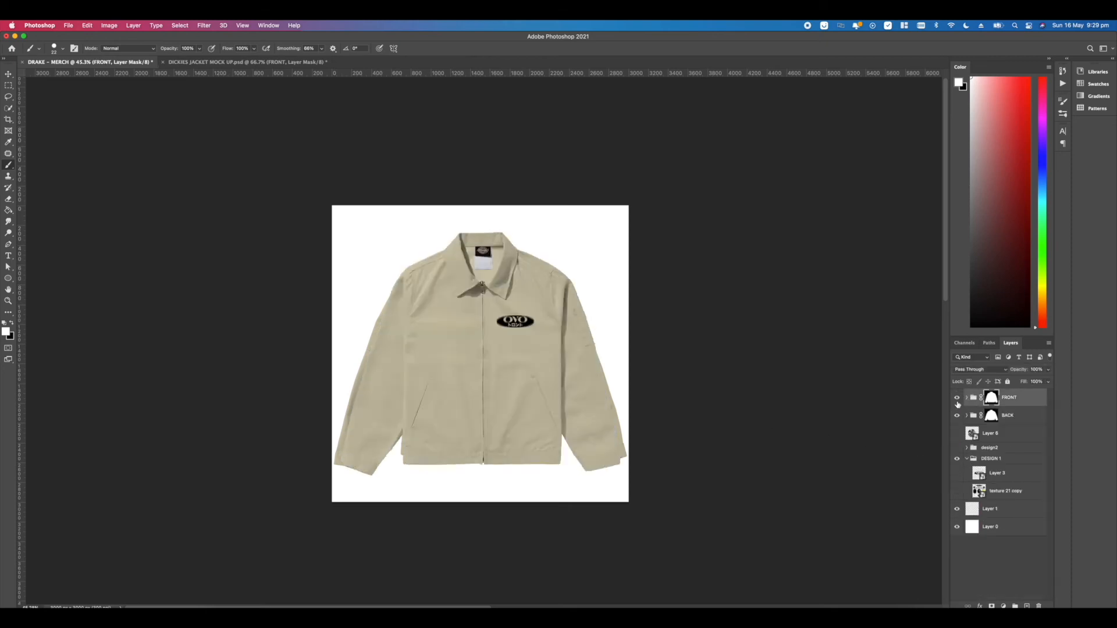
left_click(1009, 421, "shift")
key("ctrl+g")
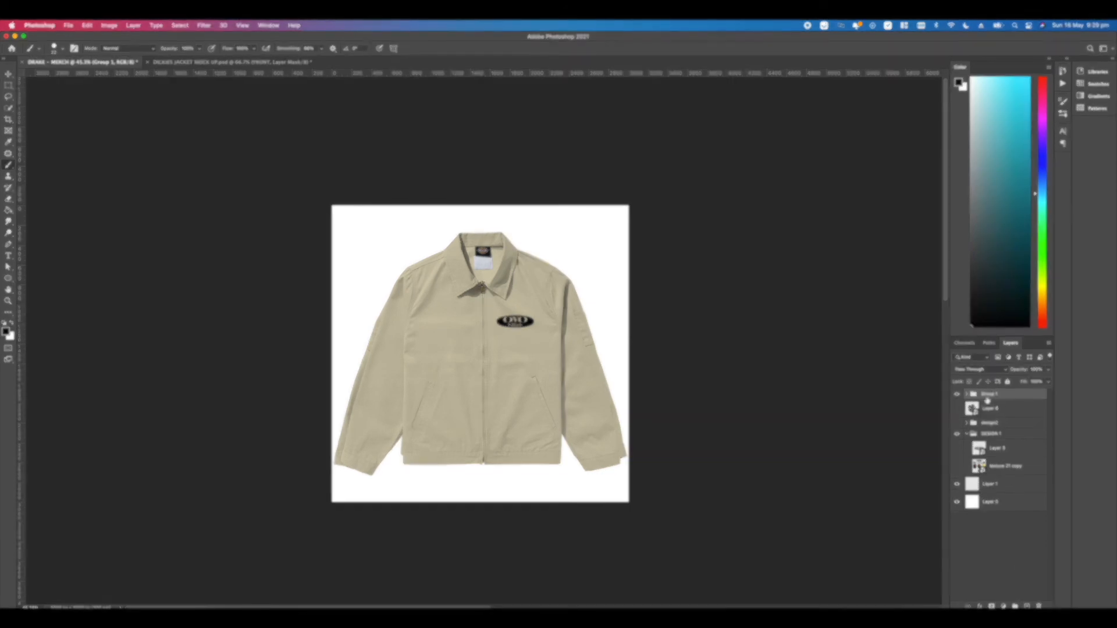